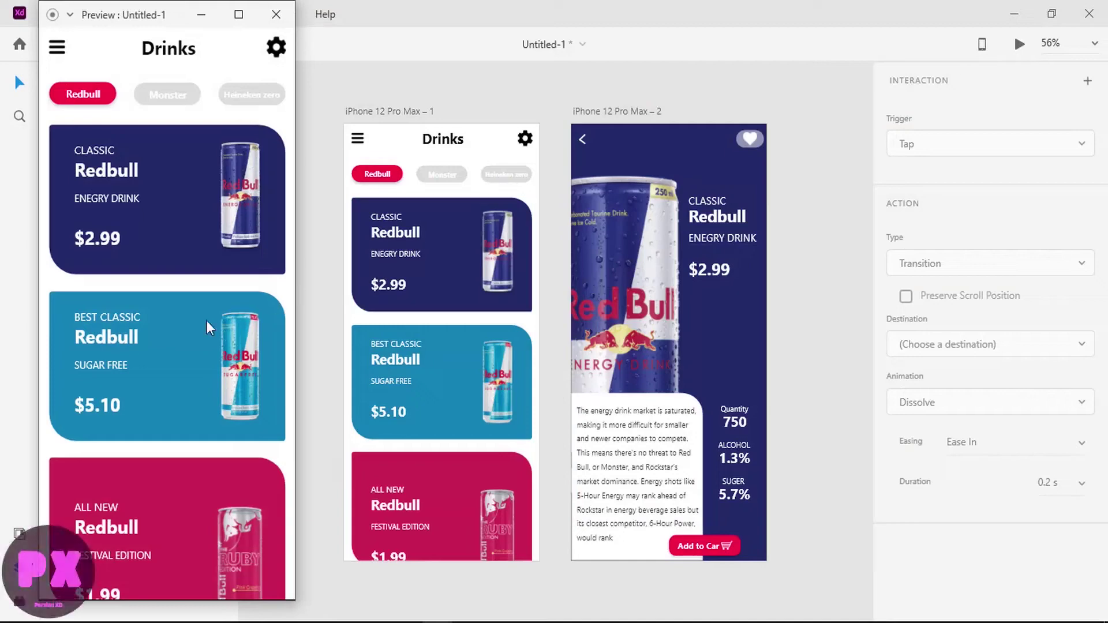
Preview the finished drinks app by opening the Redbull detail screen and returning to the Drinks list
click(194, 209)
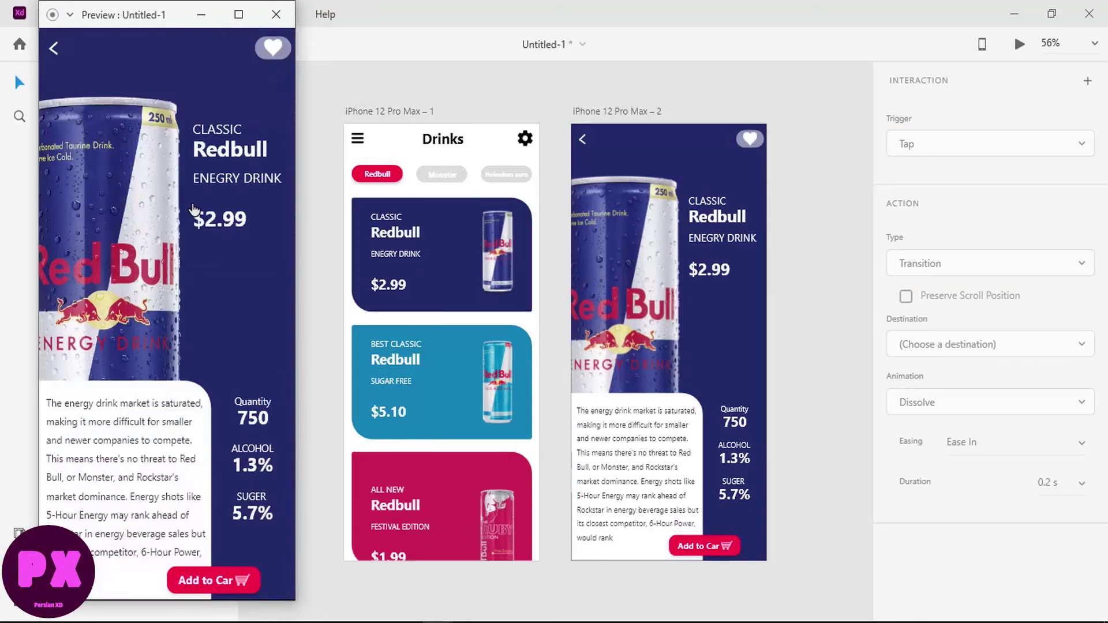
click(55, 49)
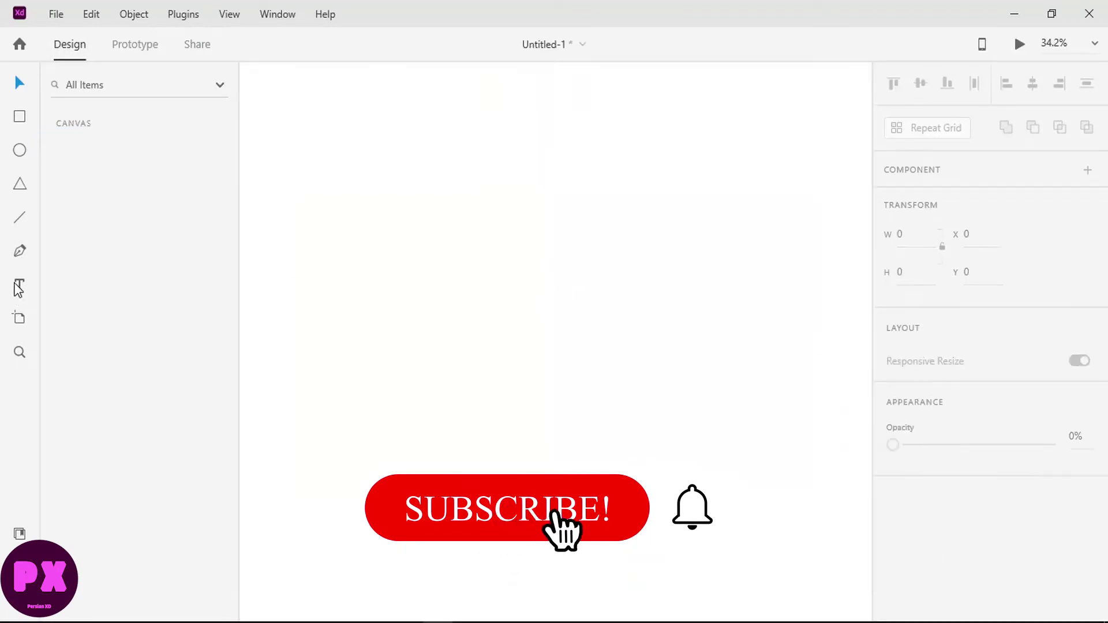
Create two iPhone 12 Pro Max artboards and fit both in view
click(925, 118)
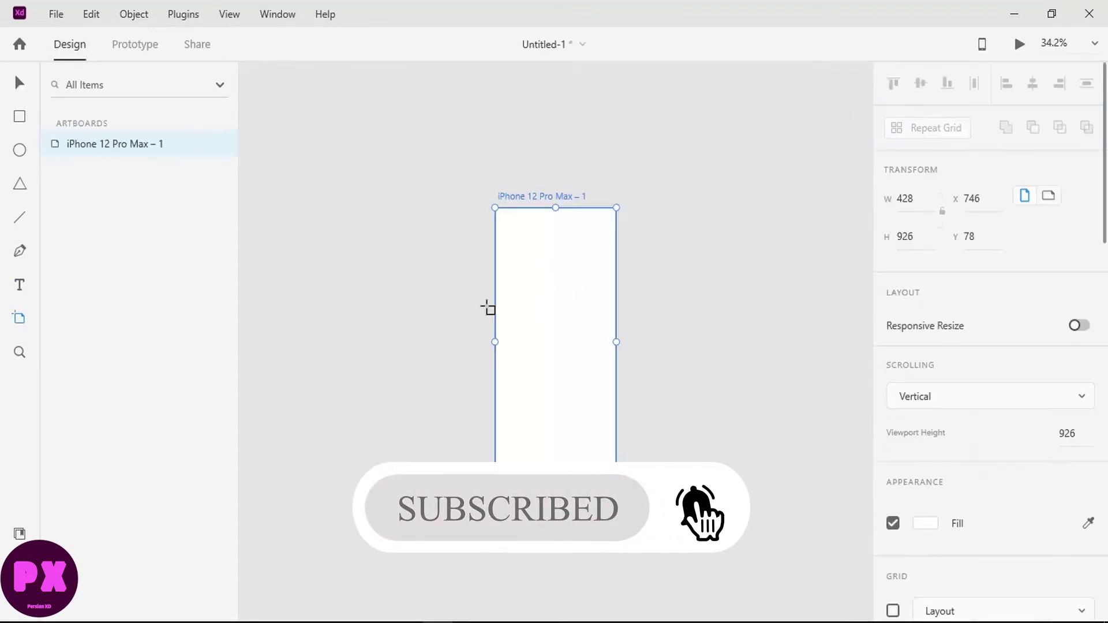
click(696, 302)
key(ctrl+0)
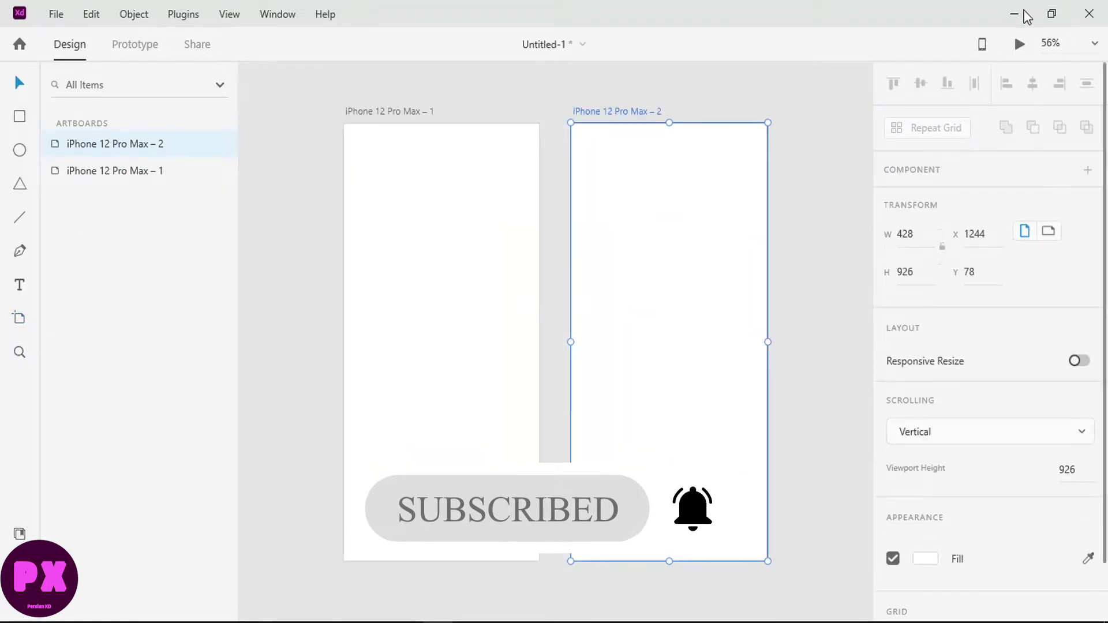
Import men.png from the desktop, set its width to 50, and place it top-left on the first artboard
click(1052, 16)
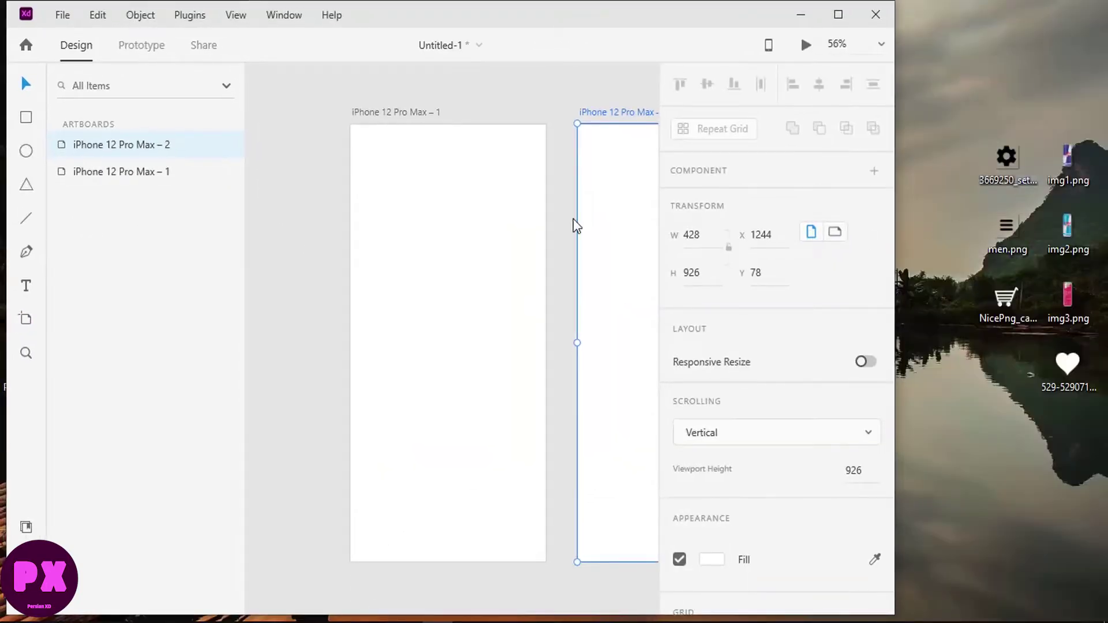
drag(322, 170, 321, 170)
click(838, 14)
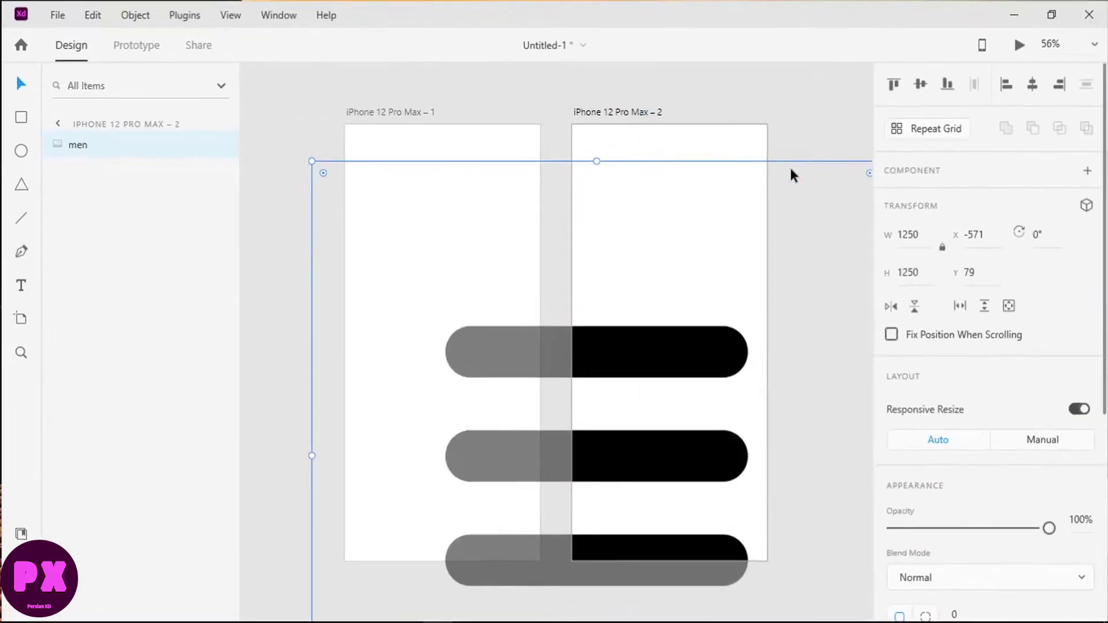
click(926, 236)
text(50)
key(Return)
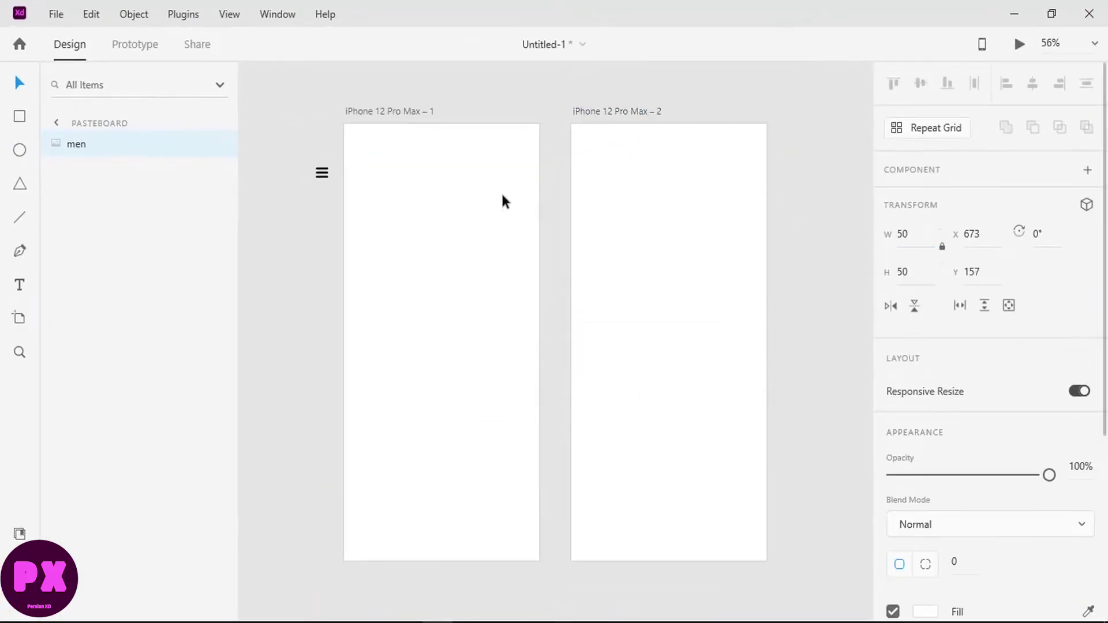
scroll(394, 175, up, 1)
scroll(395, 175, up, 3)
scroll(347, 208, up, 2)
drag(258, 230, 324, 157)
Import the settings gear image, resize it to width 40, and place it top-right
click(1051, 13)
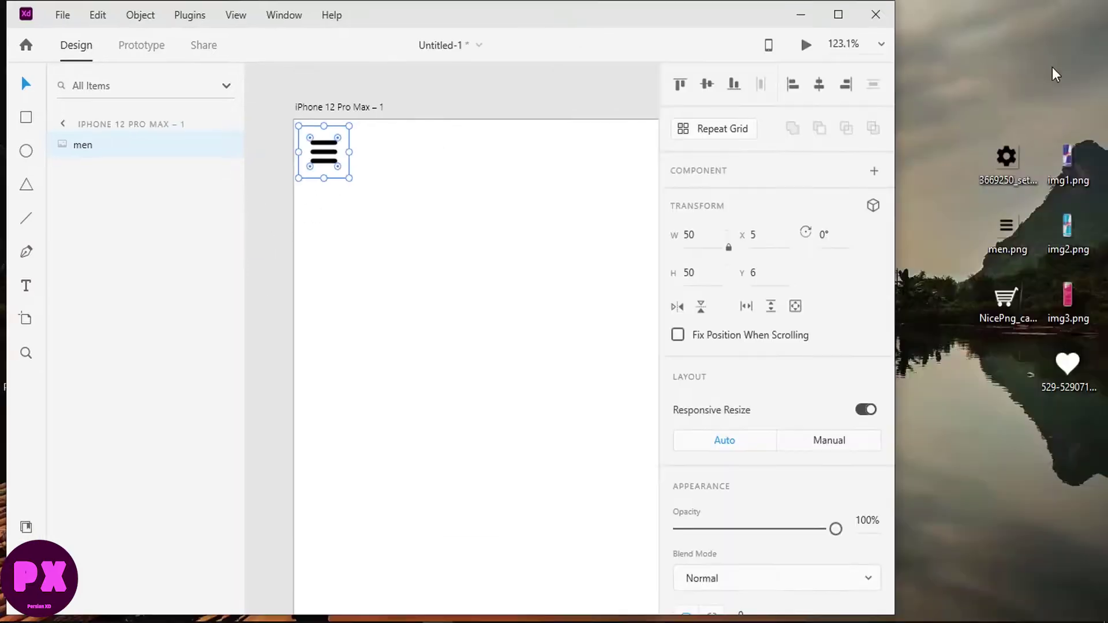
drag(1006, 159, 499, 116)
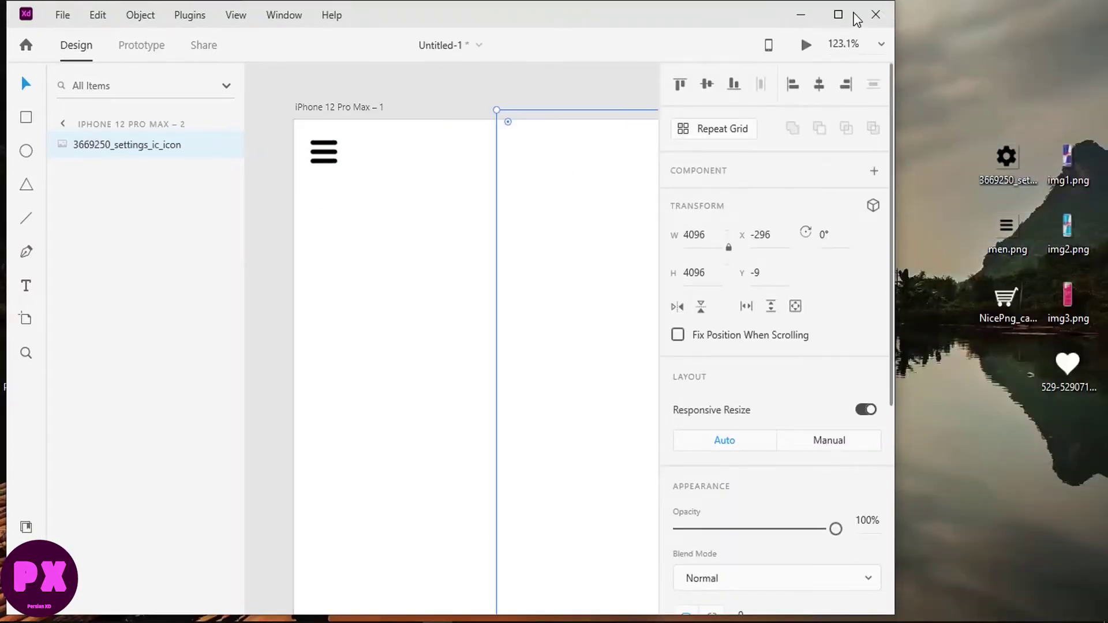
click(838, 14)
click(914, 237)
text(50)
key(Return)
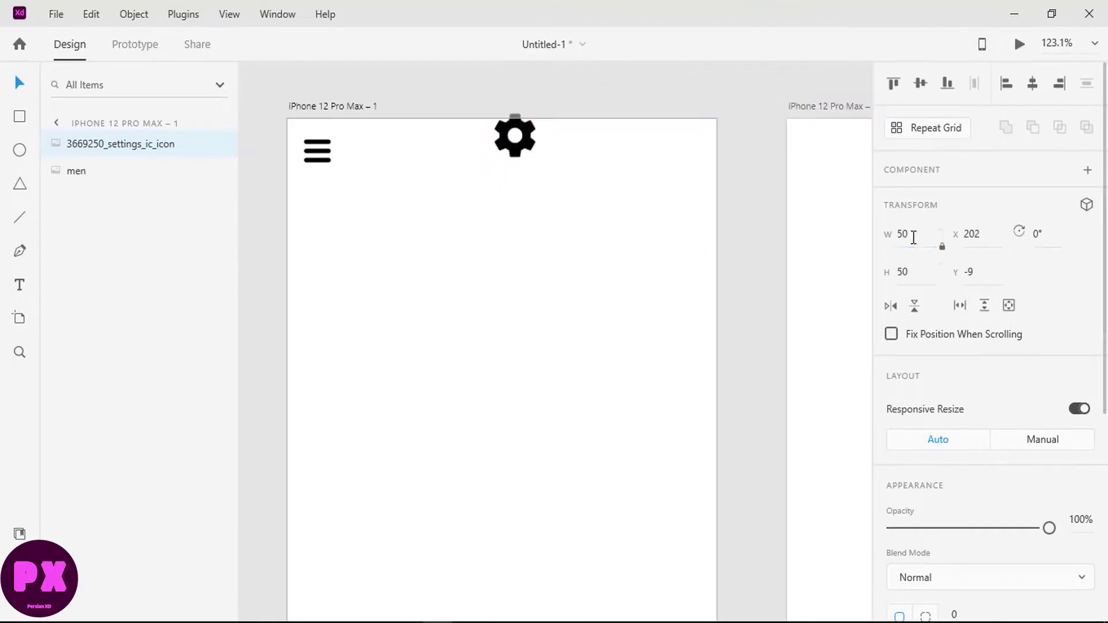
click(530, 127)
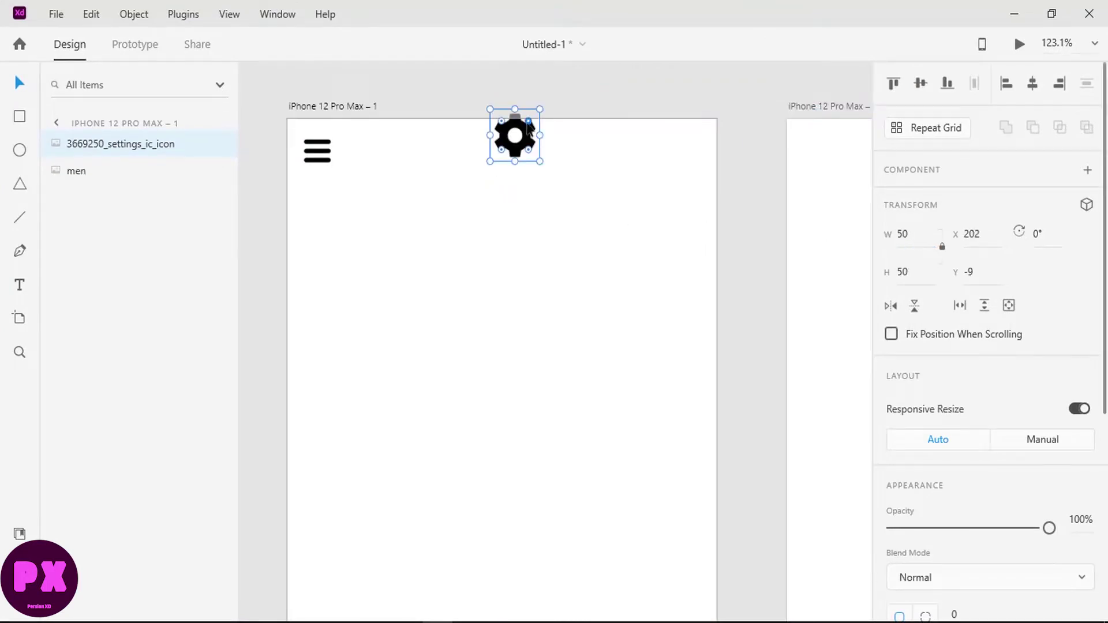
click(905, 243)
text(40)
key(Return)
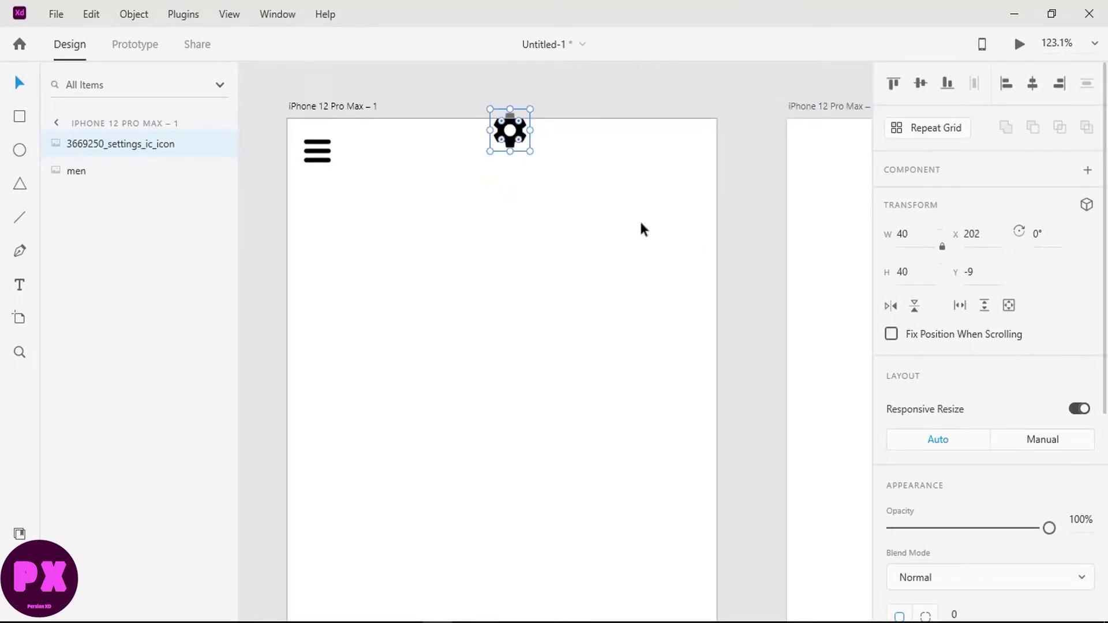
mouse_move(525, 136)
mouse_down()
mouse_move(658, 165)
mouse_move(683, 159)
mouse_up()
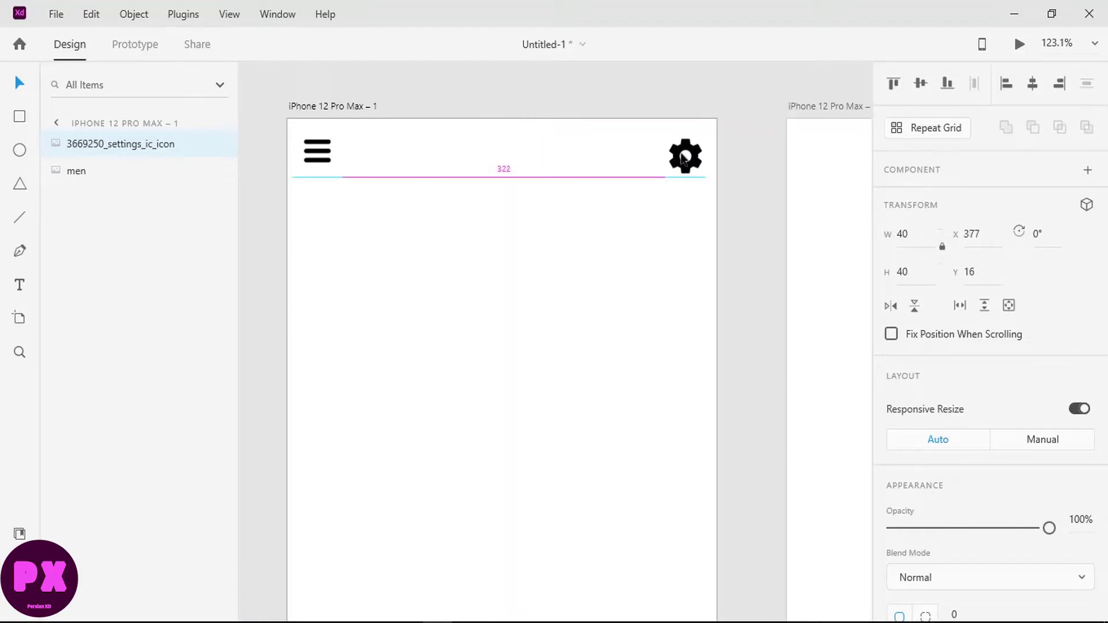
Add a black 'Drinks' title text at the top of the artboard
key(t)
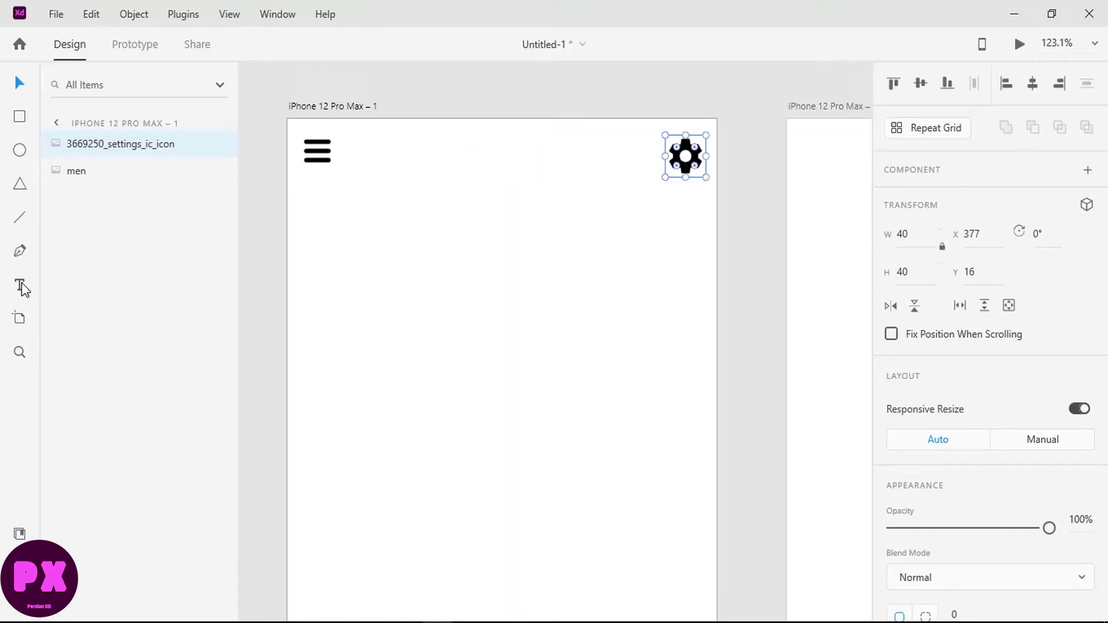
click(461, 160)
text(D)
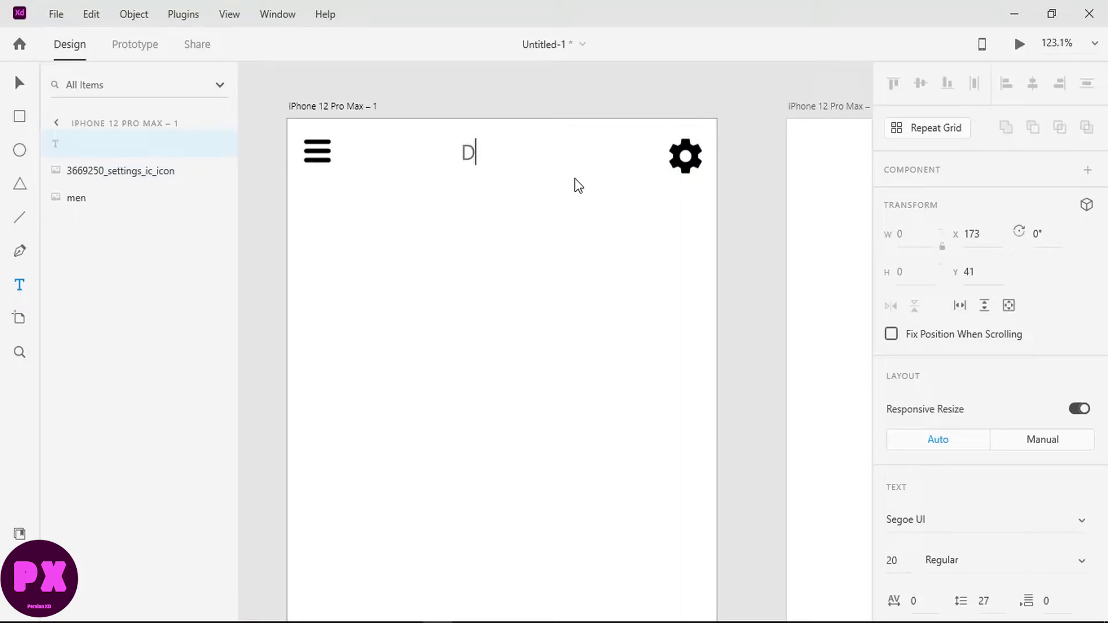
text(rinks)
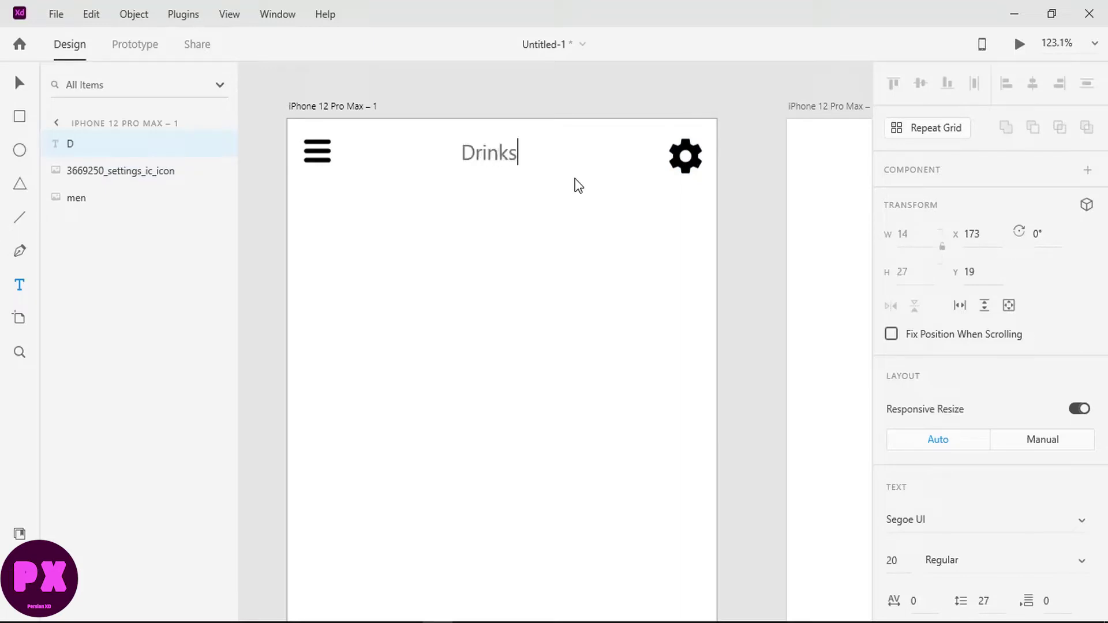
key(ctrl+a)
scroll(982, 322, down, 1)
scroll(947, 346, down, 5)
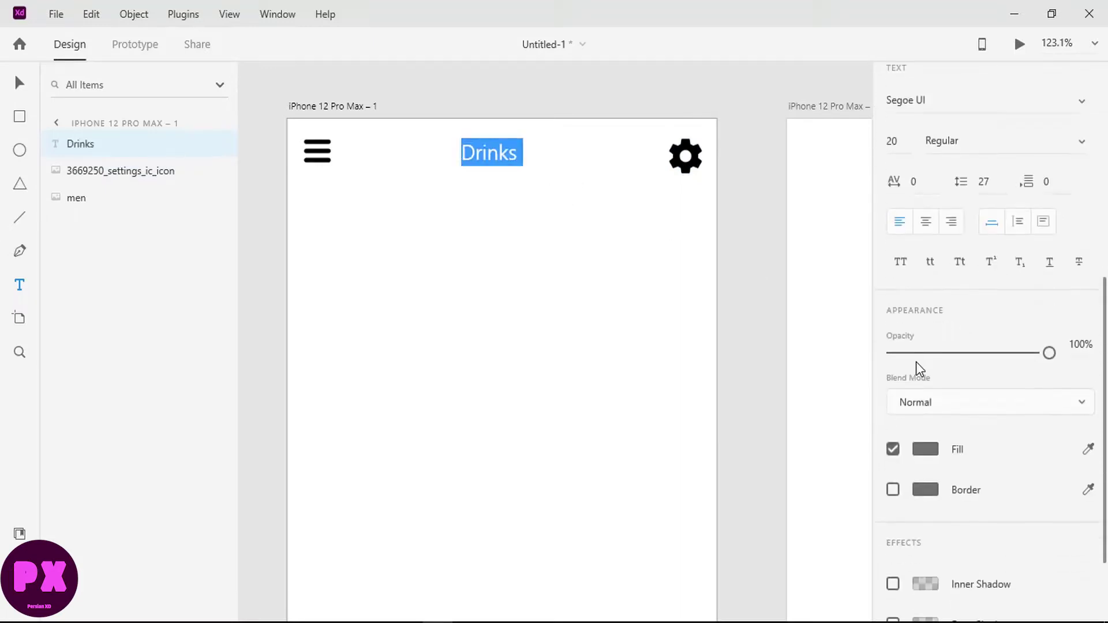
scroll(917, 358, down, 2)
click(923, 337)
drag(822, 350, 613, 415)
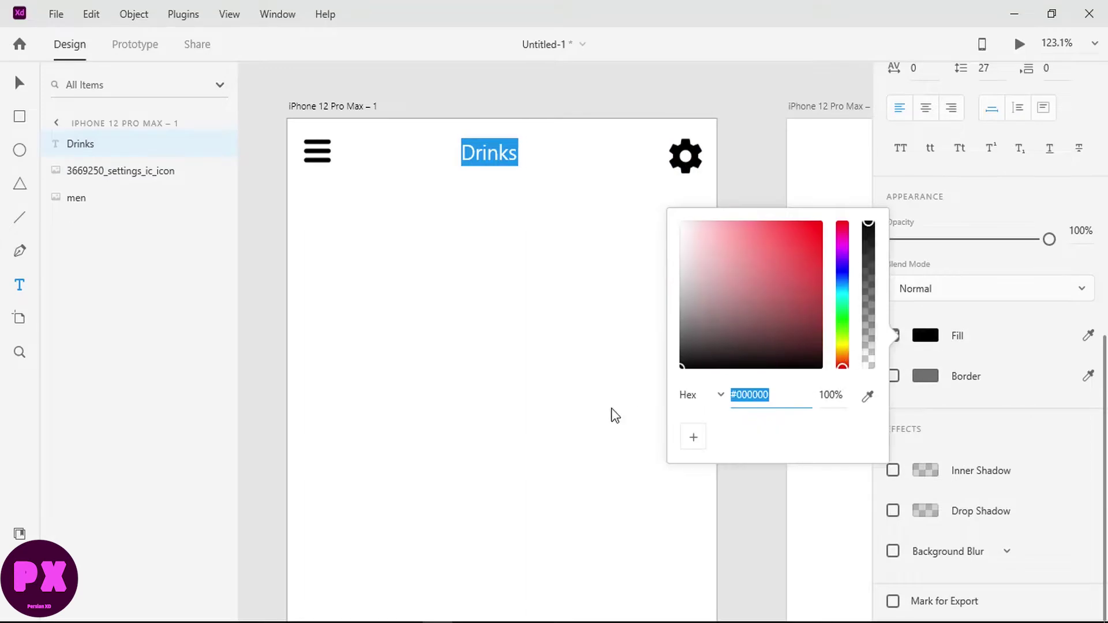
click(1009, 422)
Make the Drinks title bold and centre it between the two icons
scroll(1009, 204, up, 4)
scroll(1009, 204, up, 1)
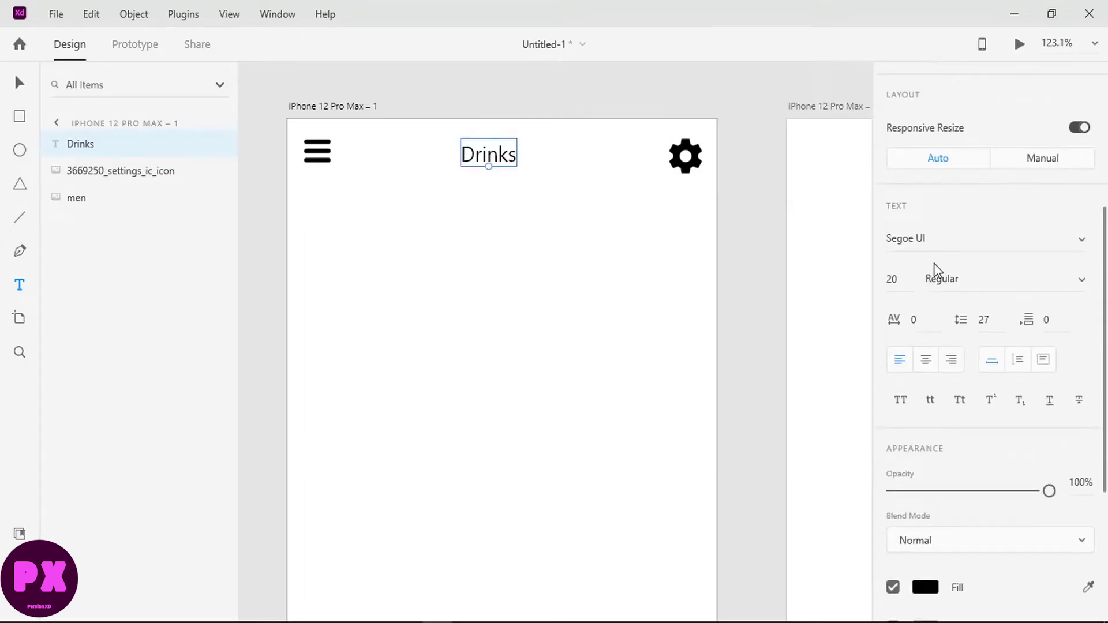
click(1080, 282)
click(974, 348)
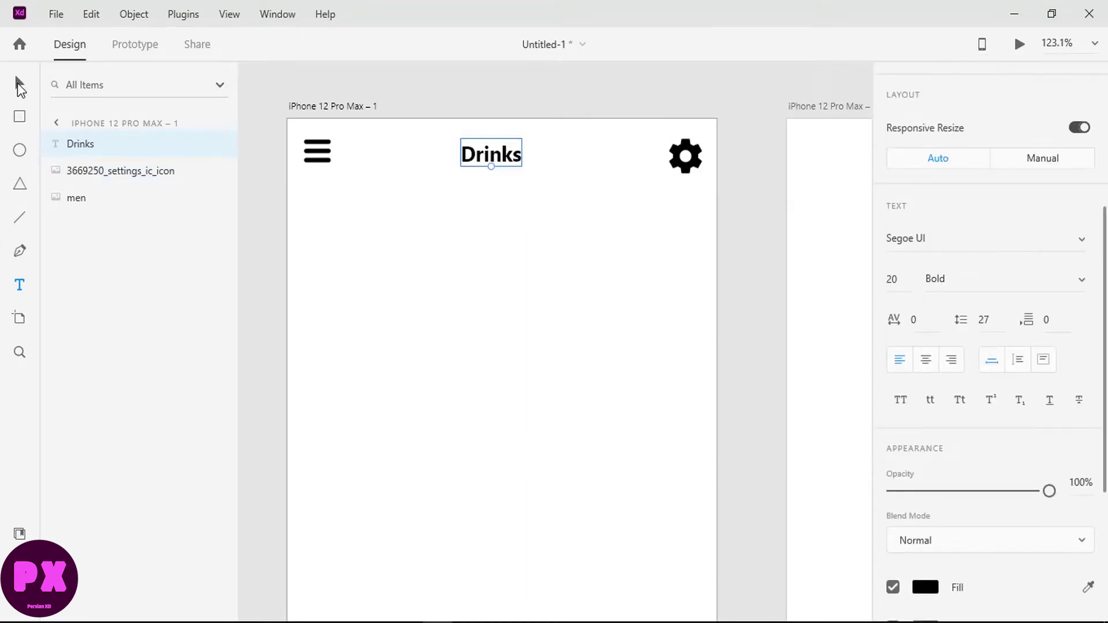
click(19, 87)
drag(483, 158, 494, 159)
Align the menu icon, Drinks title and gear to a shared middle and distribute them horizontally
click(685, 155)
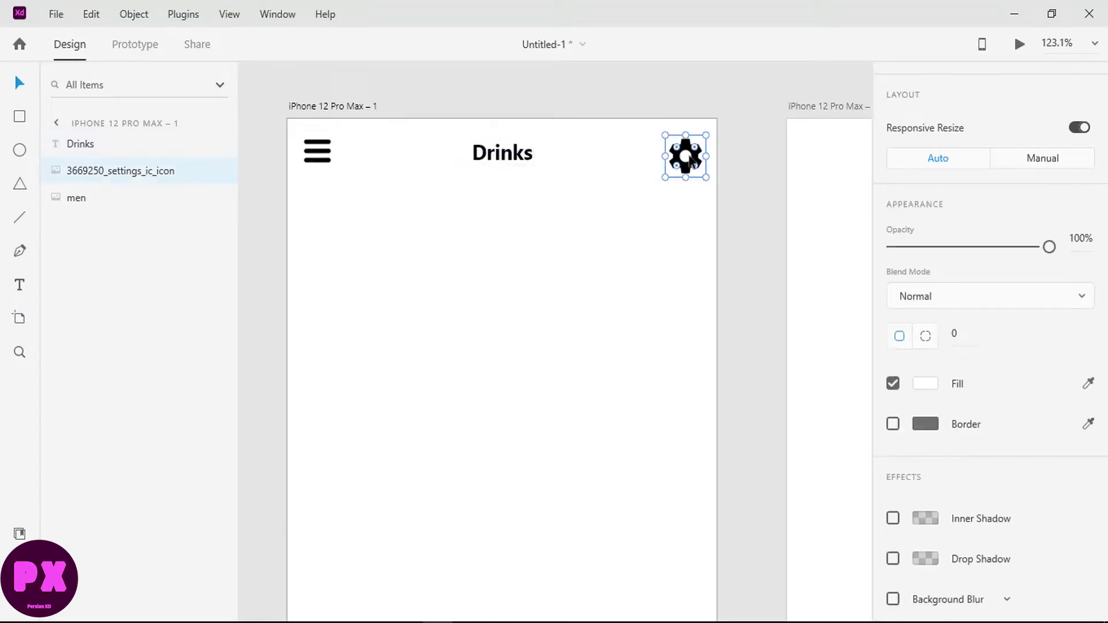
shift+click(508, 152)
shift+click(318, 151)
scroll(989, 119, up, 5)
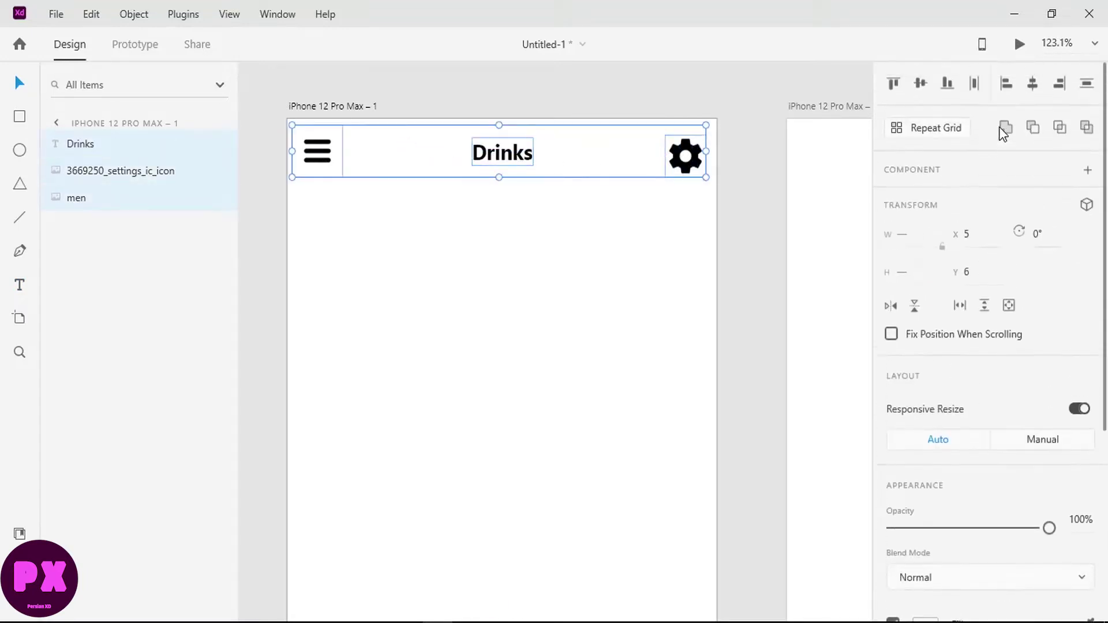
click(920, 86)
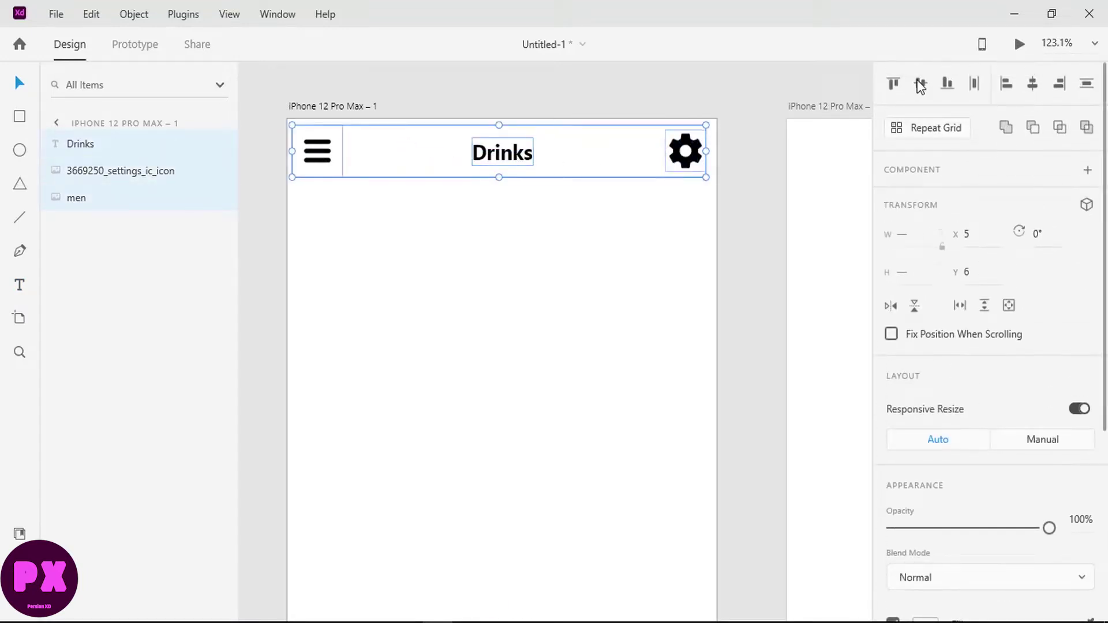
click(975, 86)
click(502, 323)
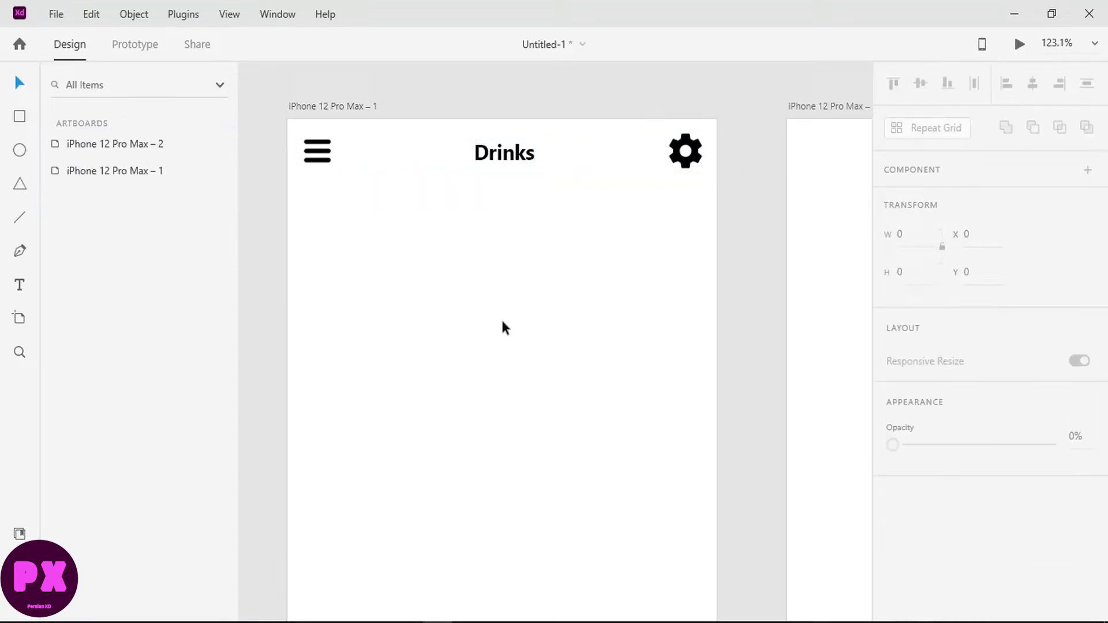
Enlarge the Drinks title to font size 30
click(491, 159)
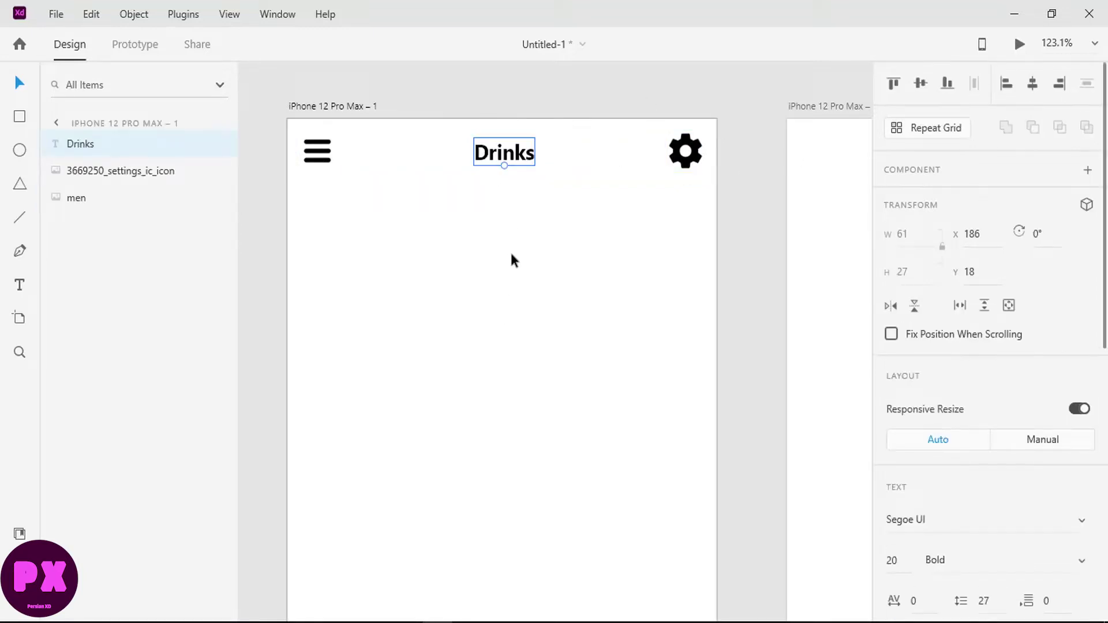
ctrl+scroll(522, 346, down, 5)
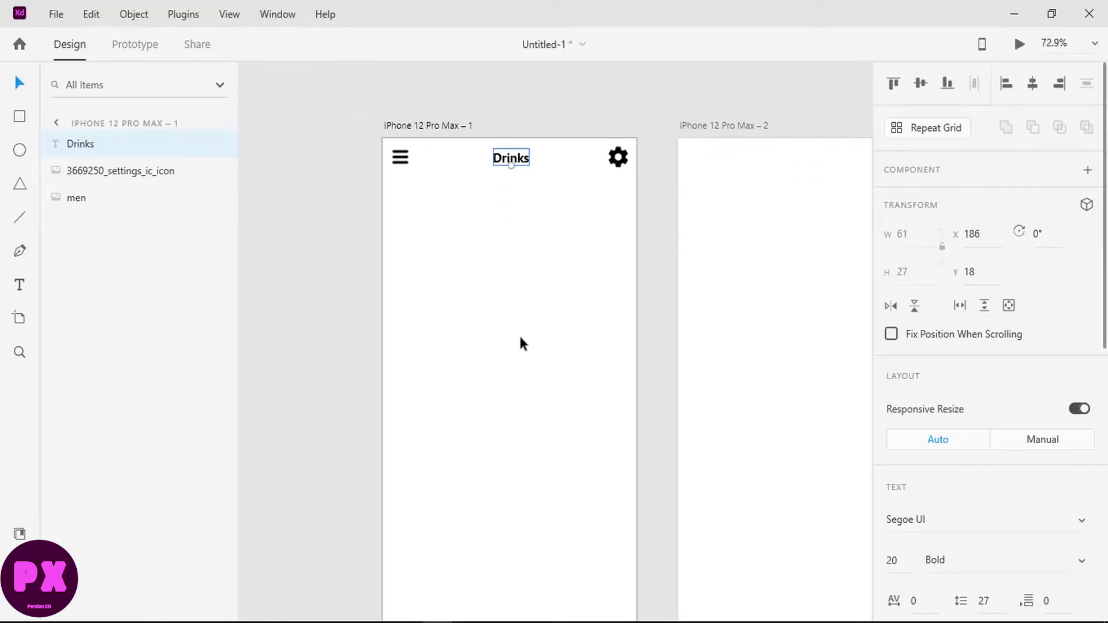
double_click(505, 159)
scroll(895, 272, down, 5)
click(895, 235)
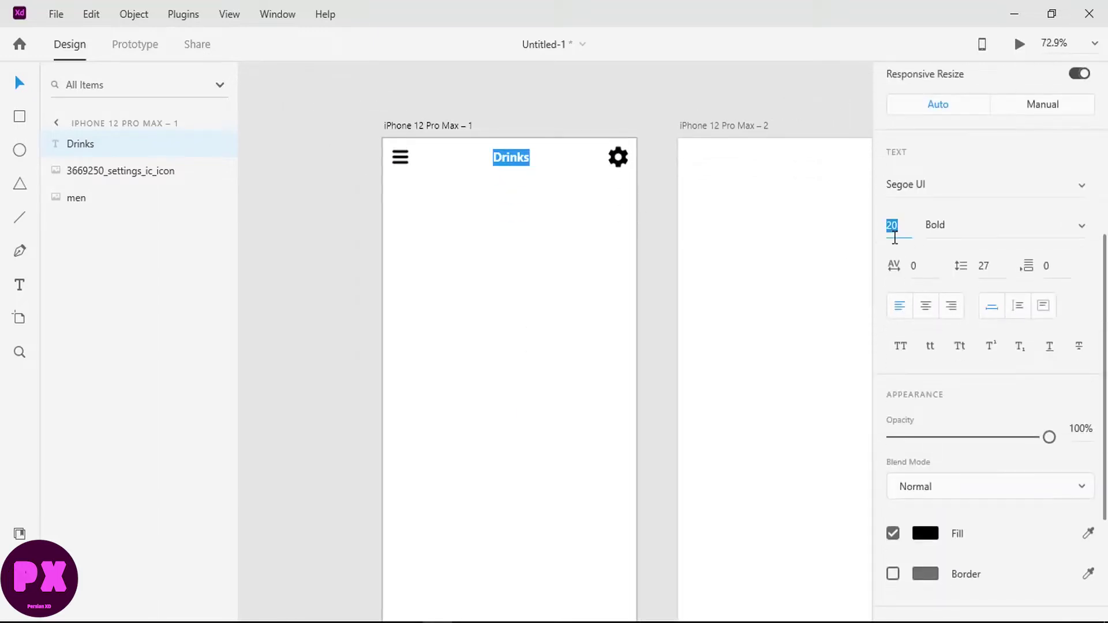
text(30)
key(Return)
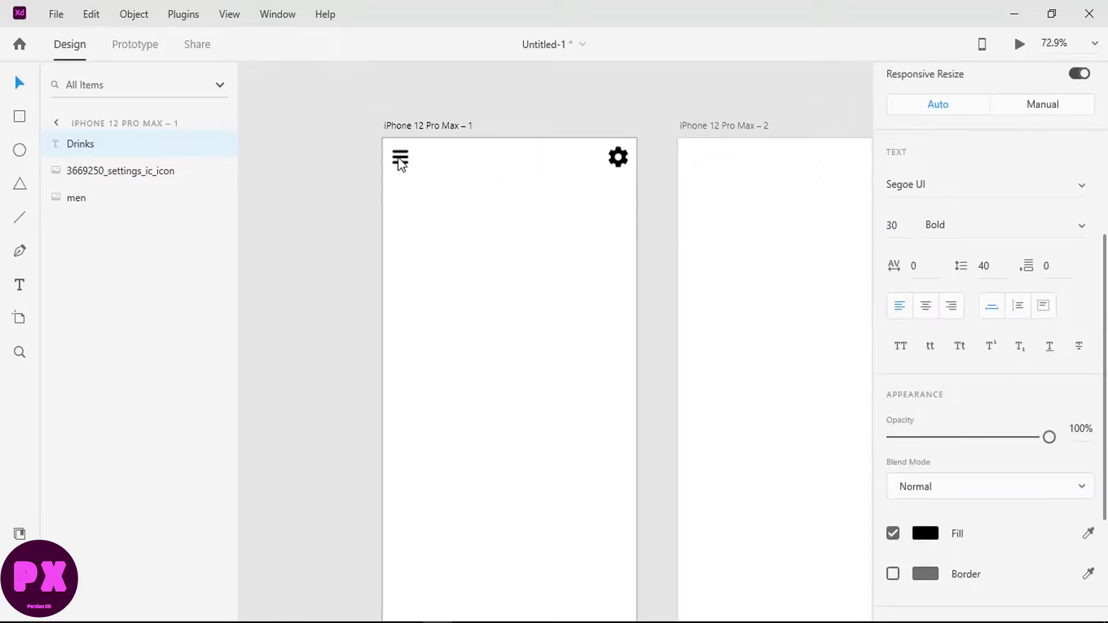
Re-align and evenly distribute the three header items, then group them
click(400, 157)
click(616, 157)
shift+click(519, 157)
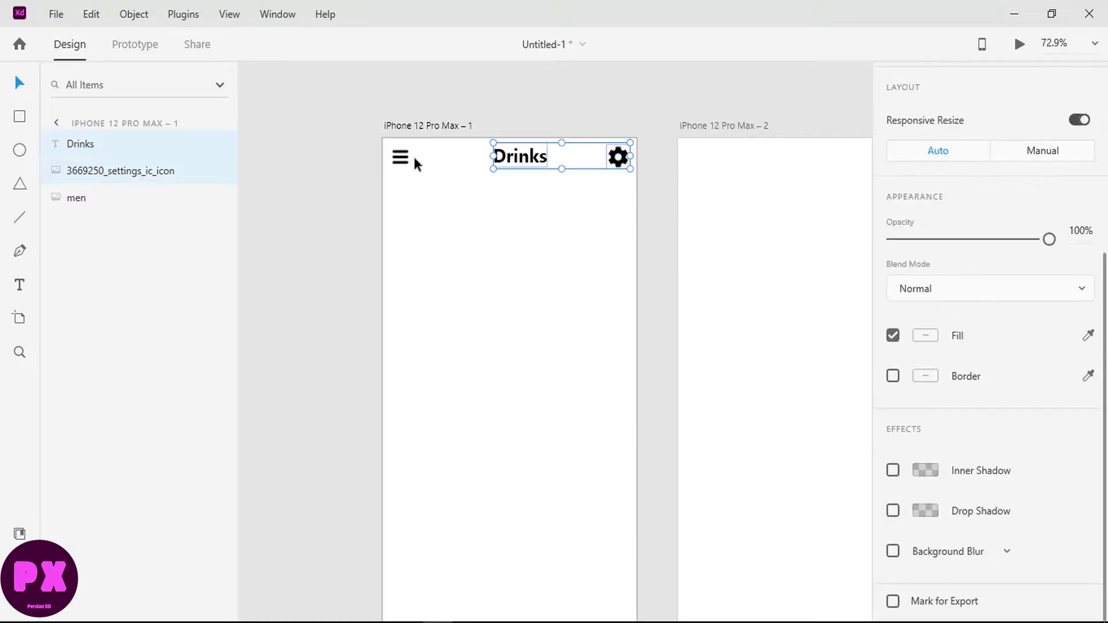
shift+click(401, 157)
click(922, 85)
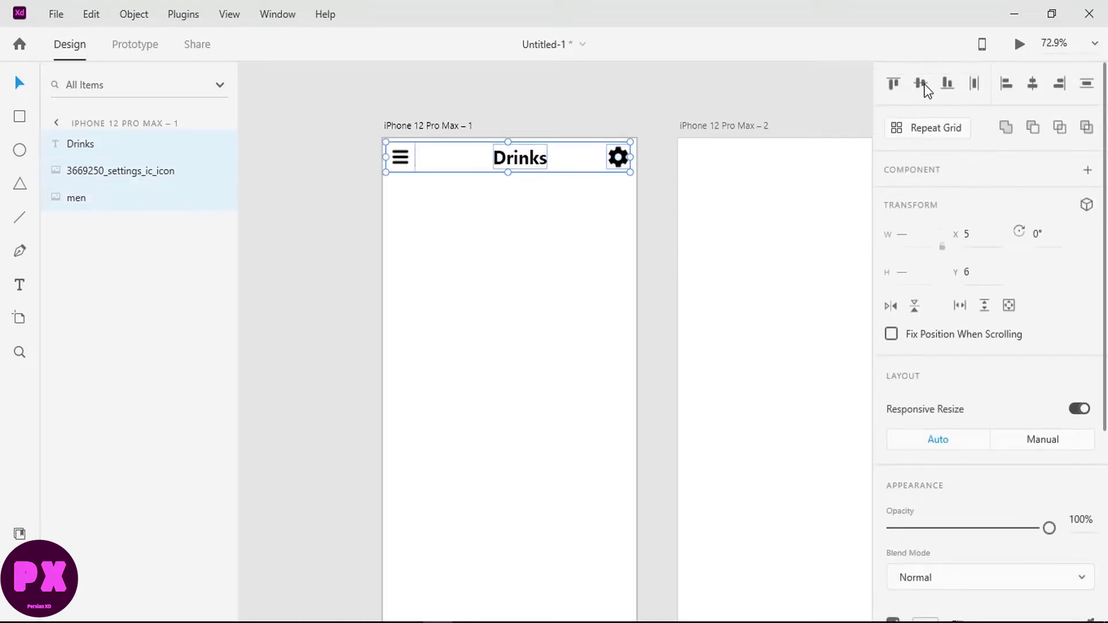
click(974, 85)
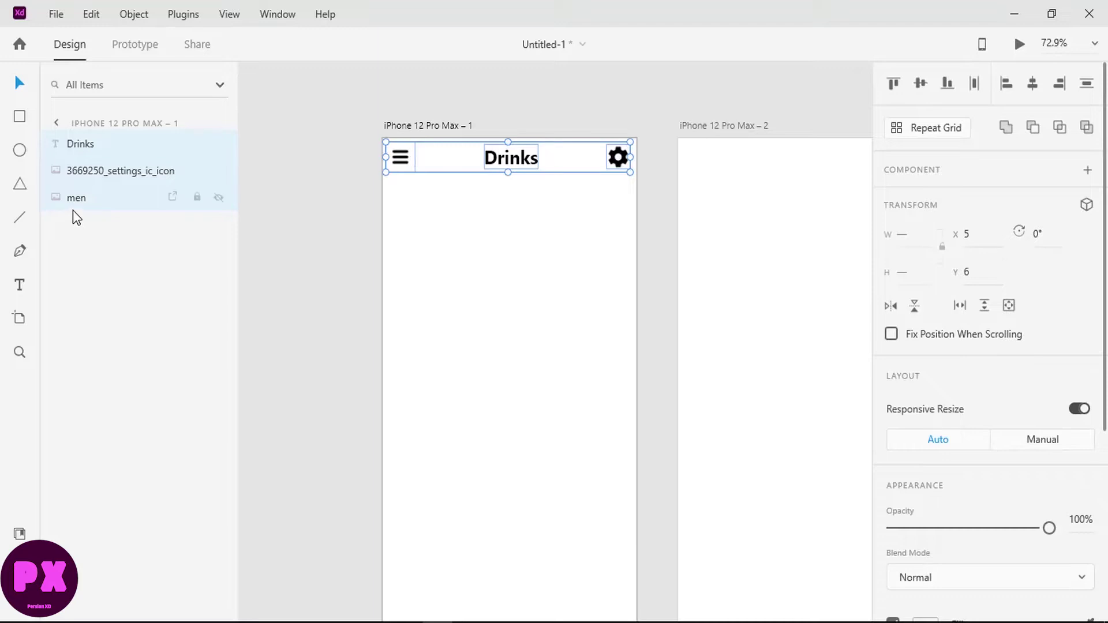
key(ctrl+g)
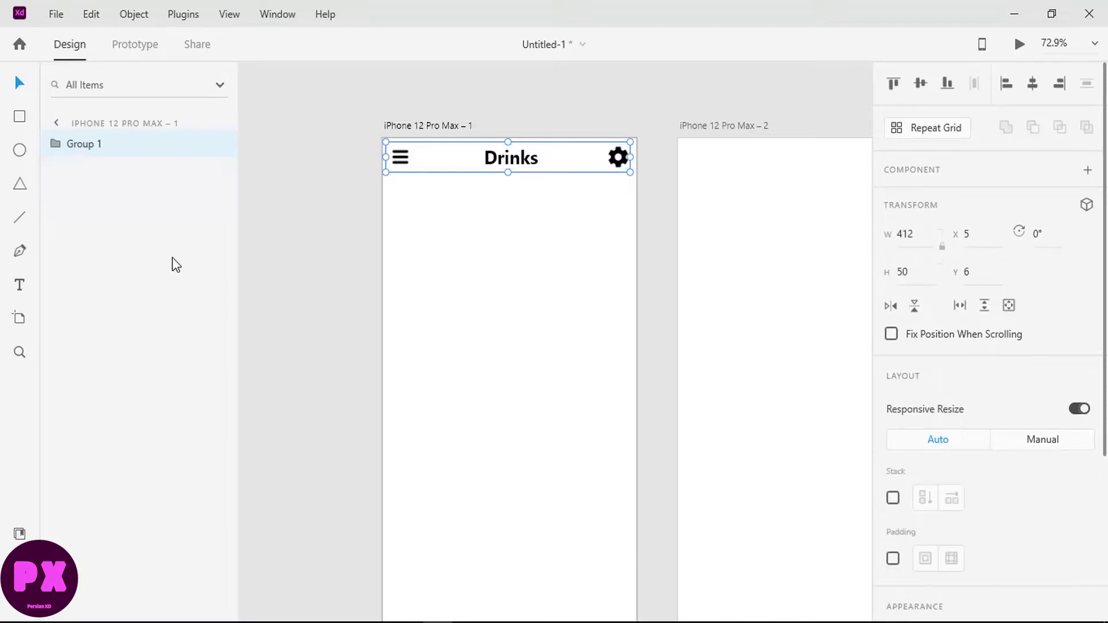
Draw a small rectangle below the header at left, replacing an accidental ellipse
click(19, 150)
drag(390, 198, 450, 218)
key(ctrl+z)
key(r)
drag(386, 192, 453, 214)
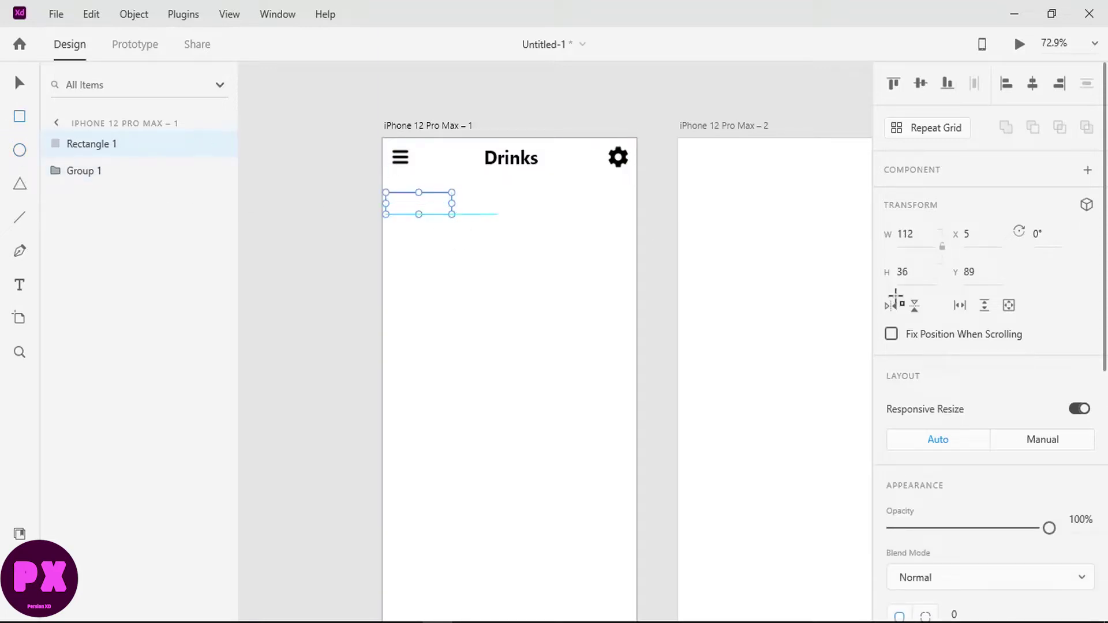
Give the rectangle corner radius 25, fill #F60543, and no border
scroll(952, 447, down, 5)
click(962, 367)
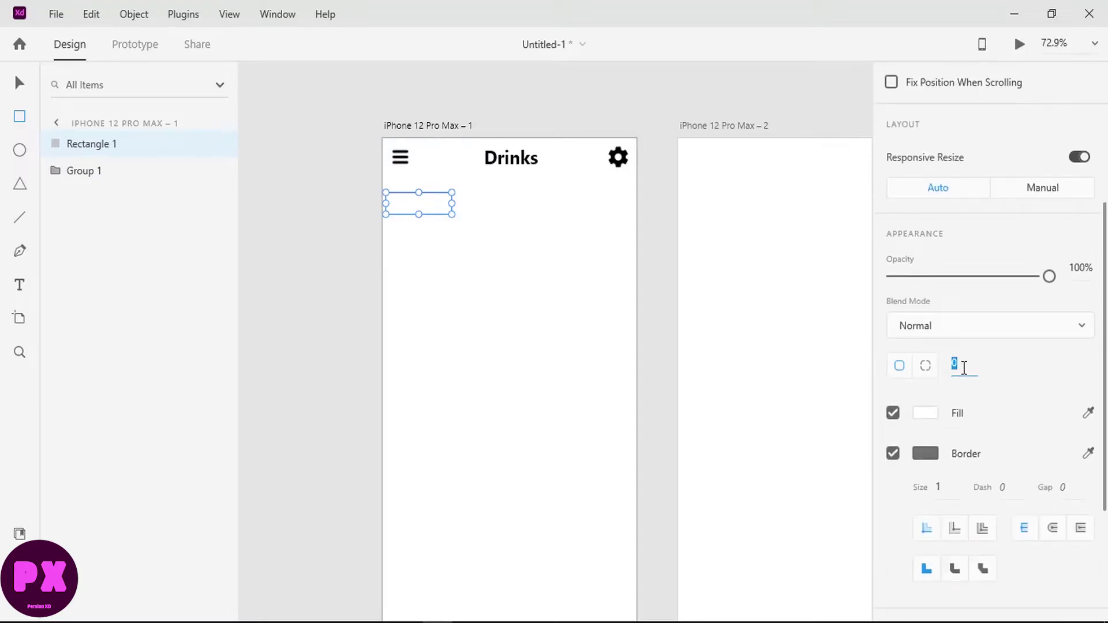
text(25)
key(Return)
click(933, 408)
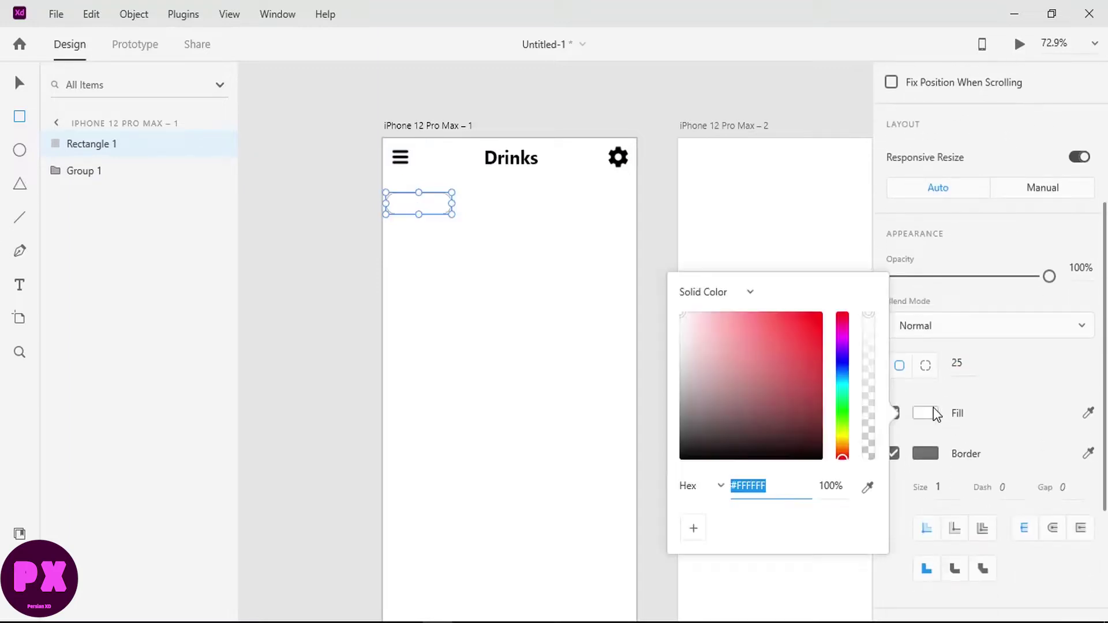
text(f60543)
key(Return)
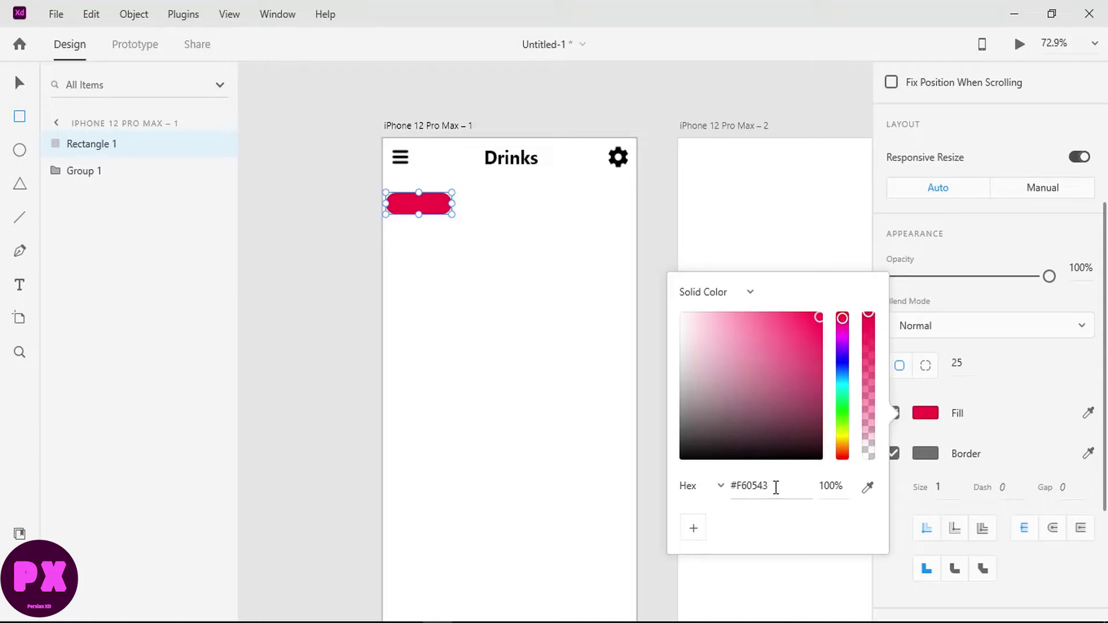
click(894, 454)
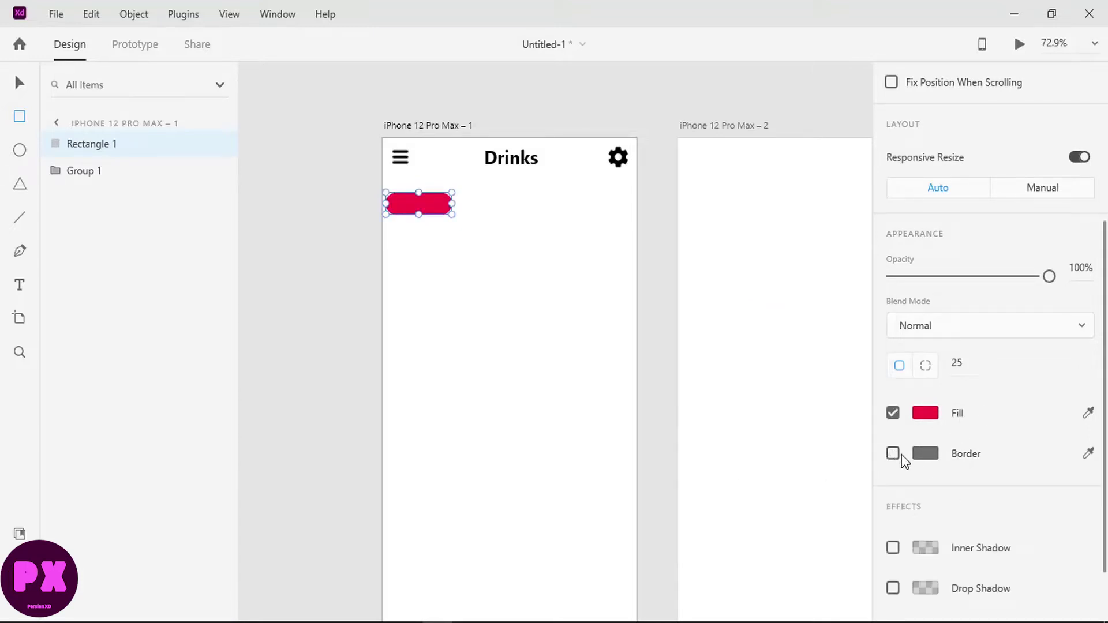
Add a drop shadow to the rectangle at 25% opacity
scroll(926, 450, down, 2)
click(893, 508)
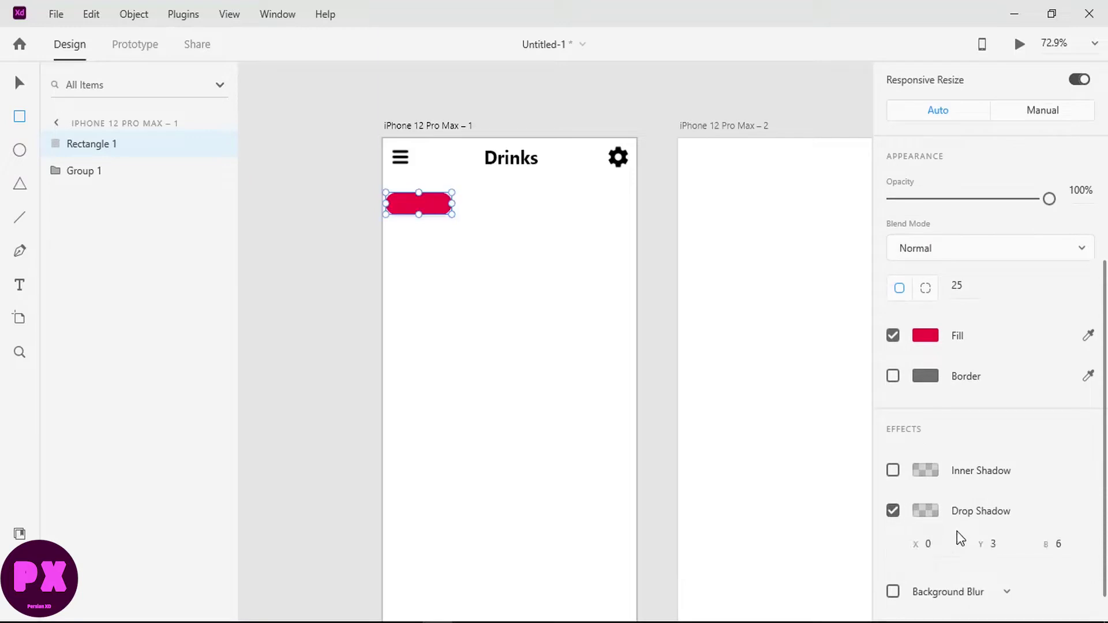
click(933, 513)
click(933, 513)
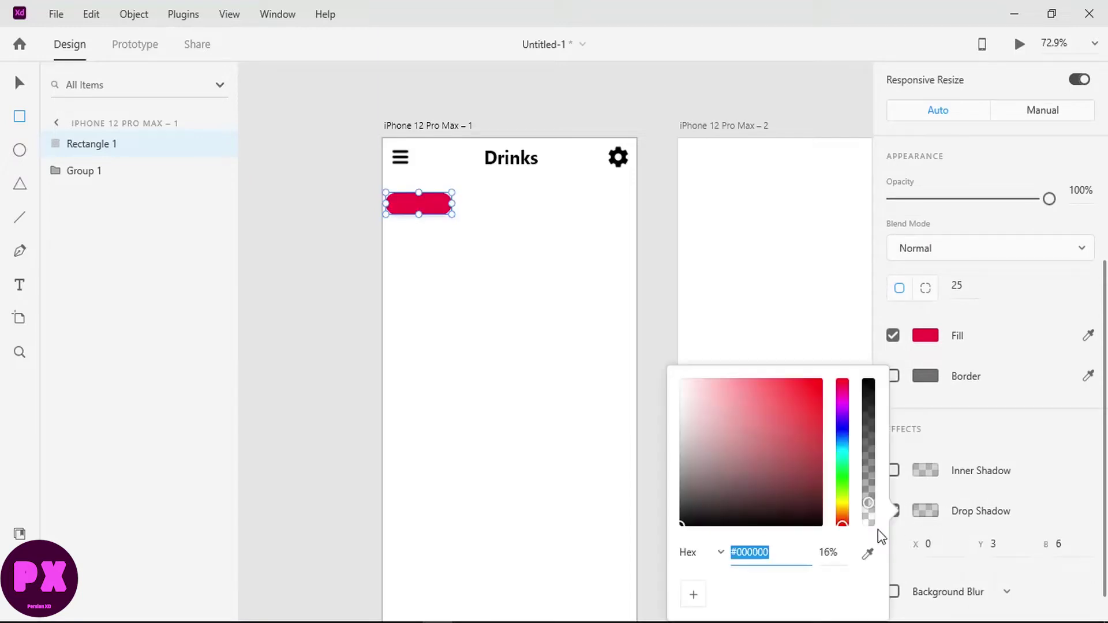
click(824, 555)
text(25)
key(Return)
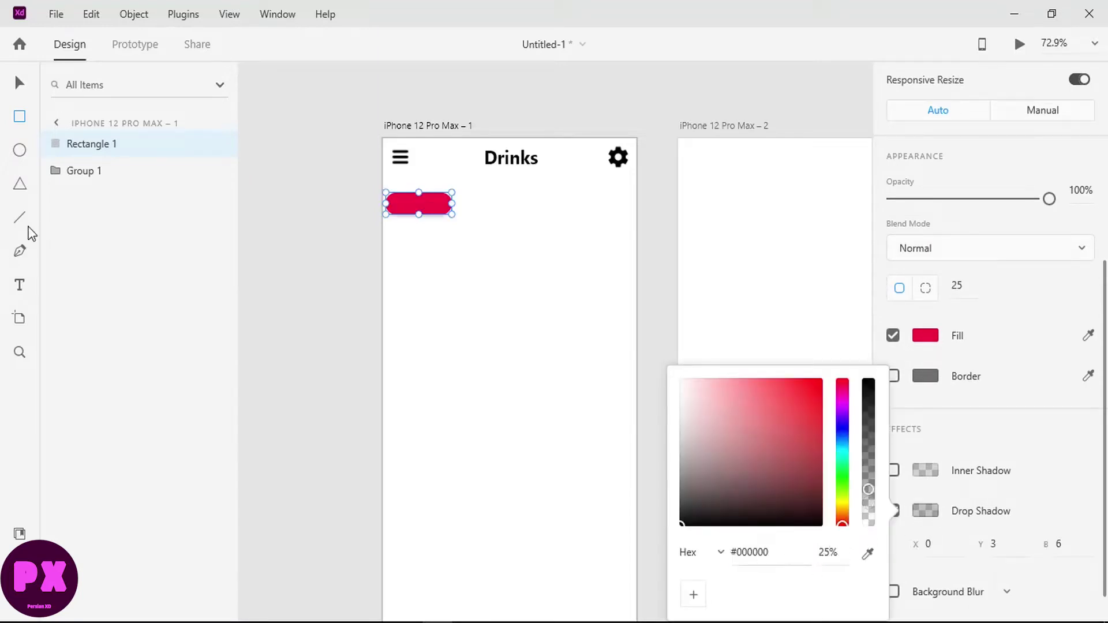
click(19, 284)
Type 'Redbull' on the red pill and make the text white
click(398, 196)
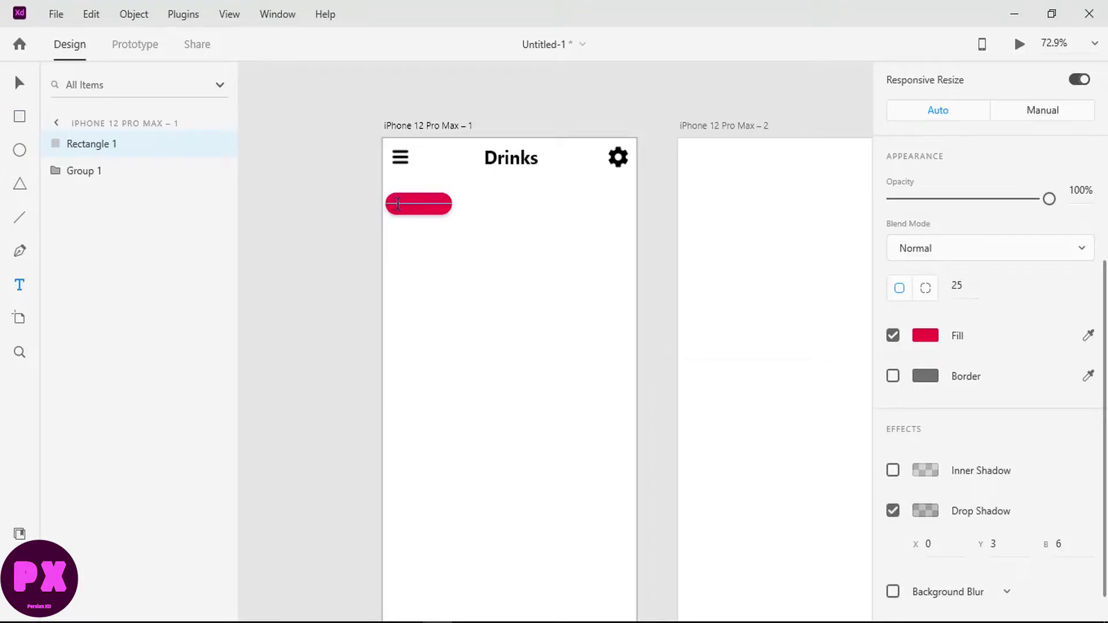
text(Red)
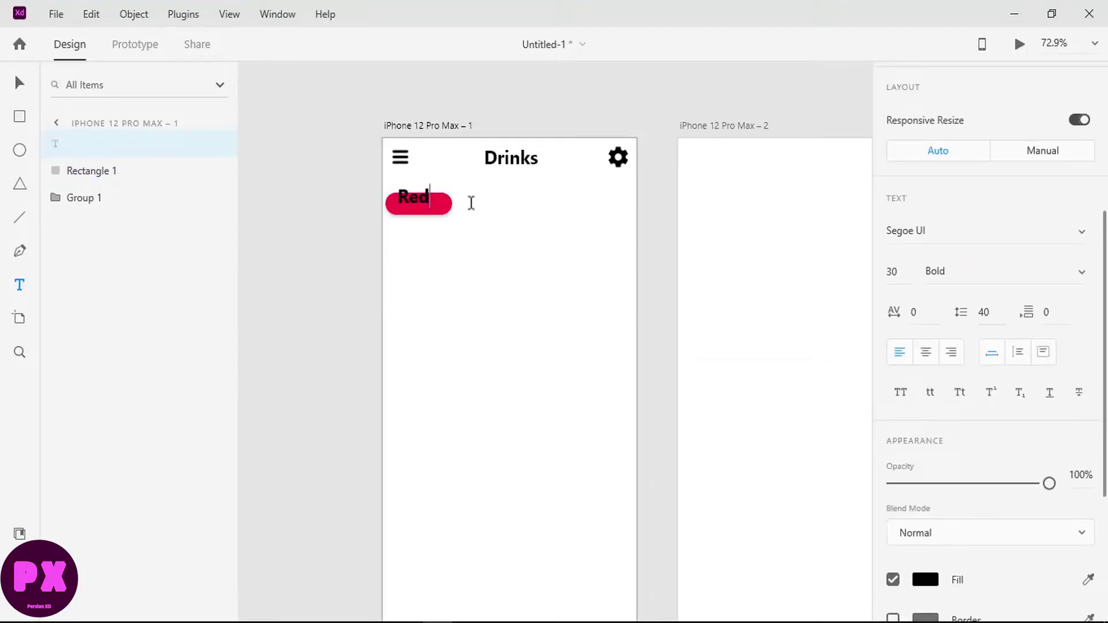
text(bull)
key(ctrl+a)
scroll(957, 336, down, 3)
scroll(929, 341, down, 1)
click(929, 340)
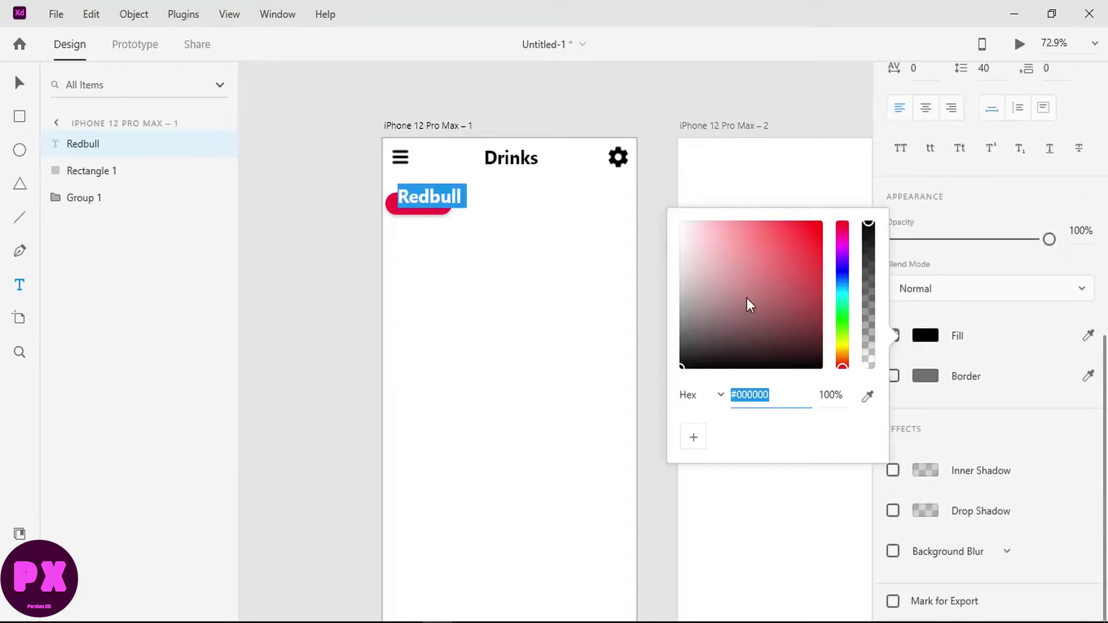
drag(747, 298, 680, 199)
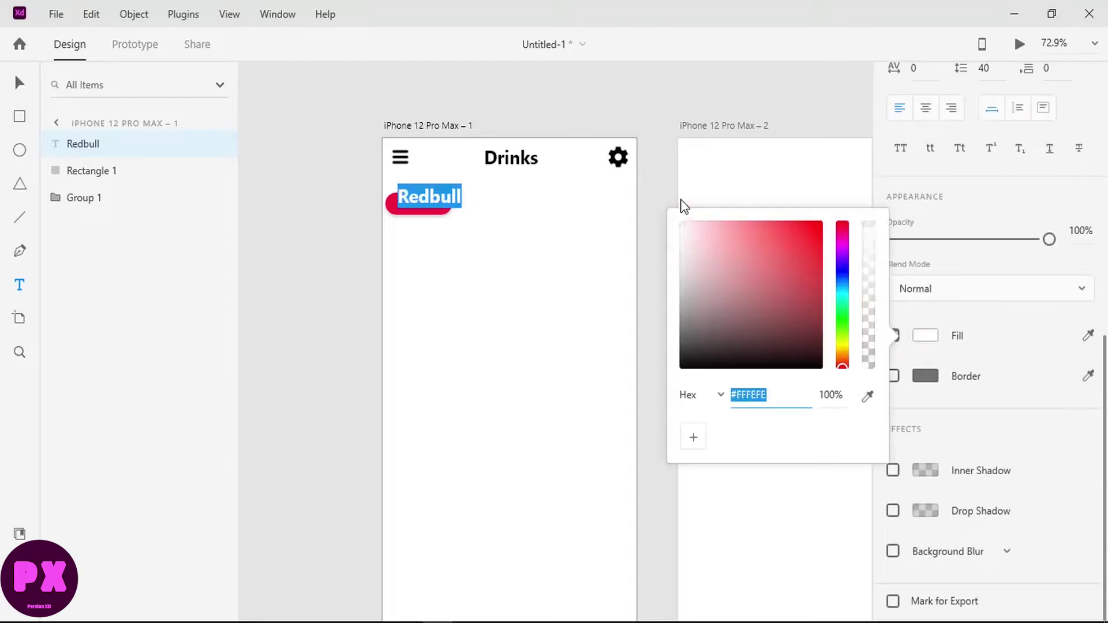
click(657, 173)
Set the Redbull label's font size to 16
key(ctrl+a)
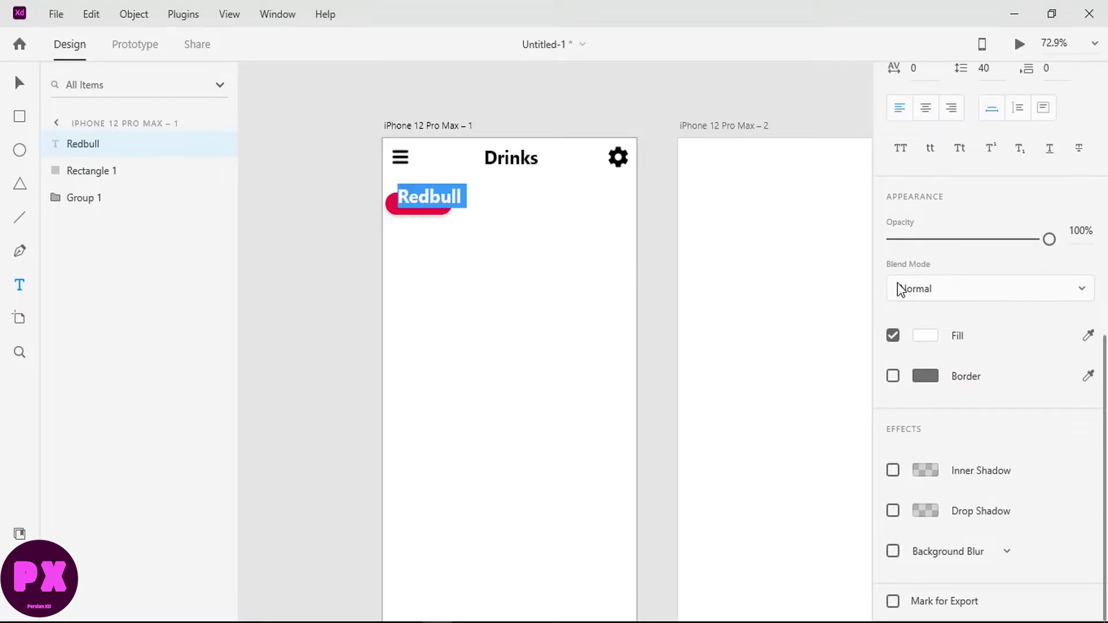
scroll(908, 230, up, 5)
click(893, 278)
text(16)
key(Return)
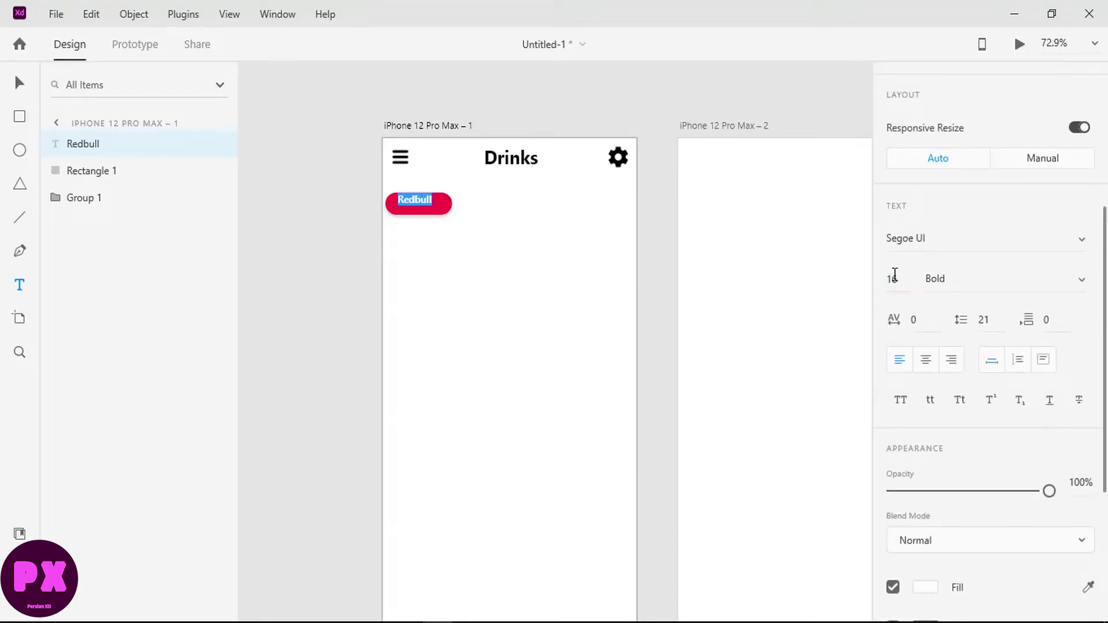
click(894, 276)
key(Escape)
Centre the label on the pill, repeat it into three buttons, ungroup the grid, and centre the row
shift+click(445, 209)
scroll(1036, 224, up, 5)
click(1032, 83)
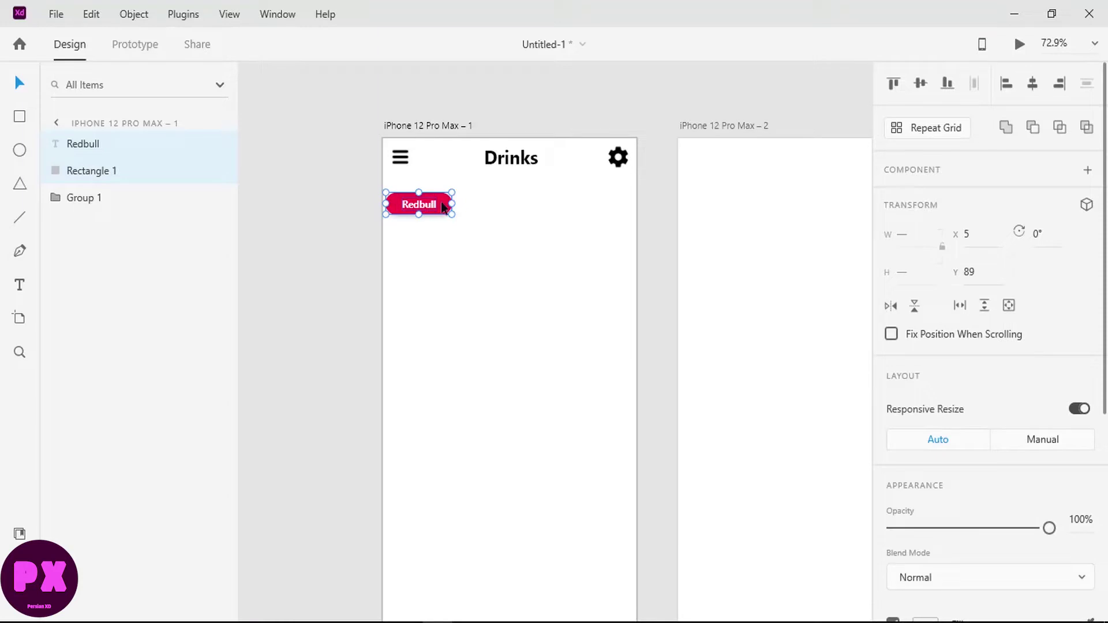
drag(442, 206, 451, 206)
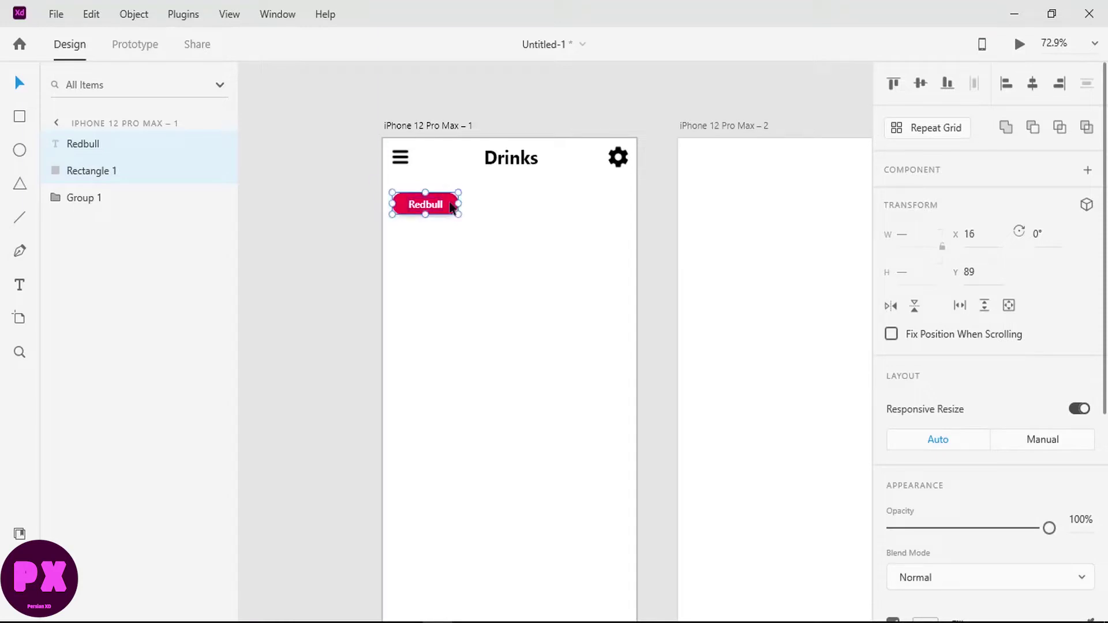
click(959, 128)
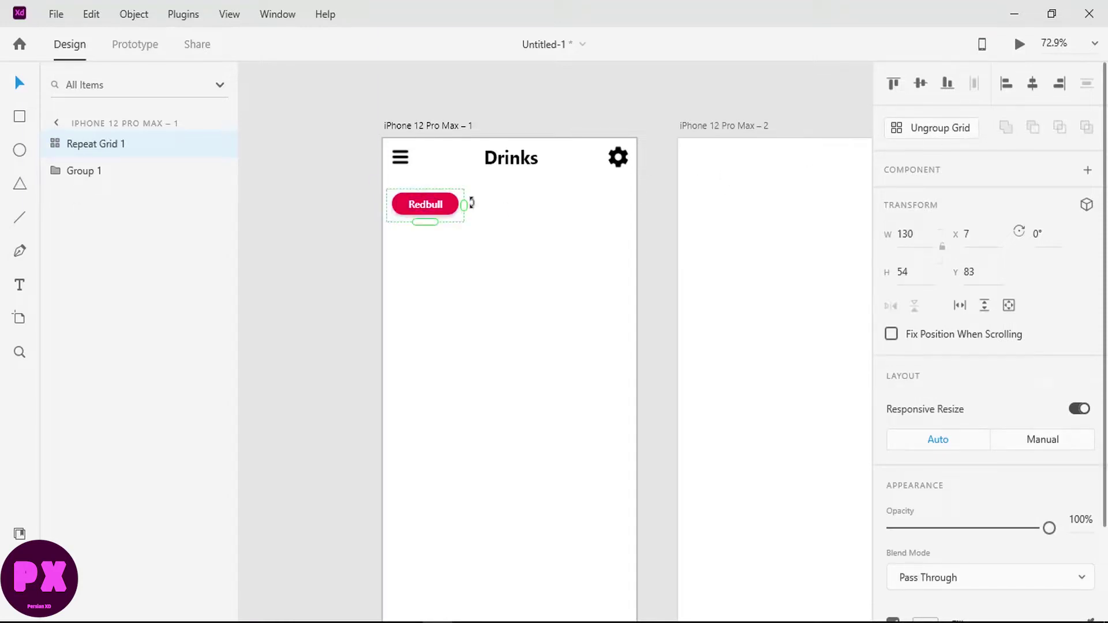
drag(466, 202, 645, 199)
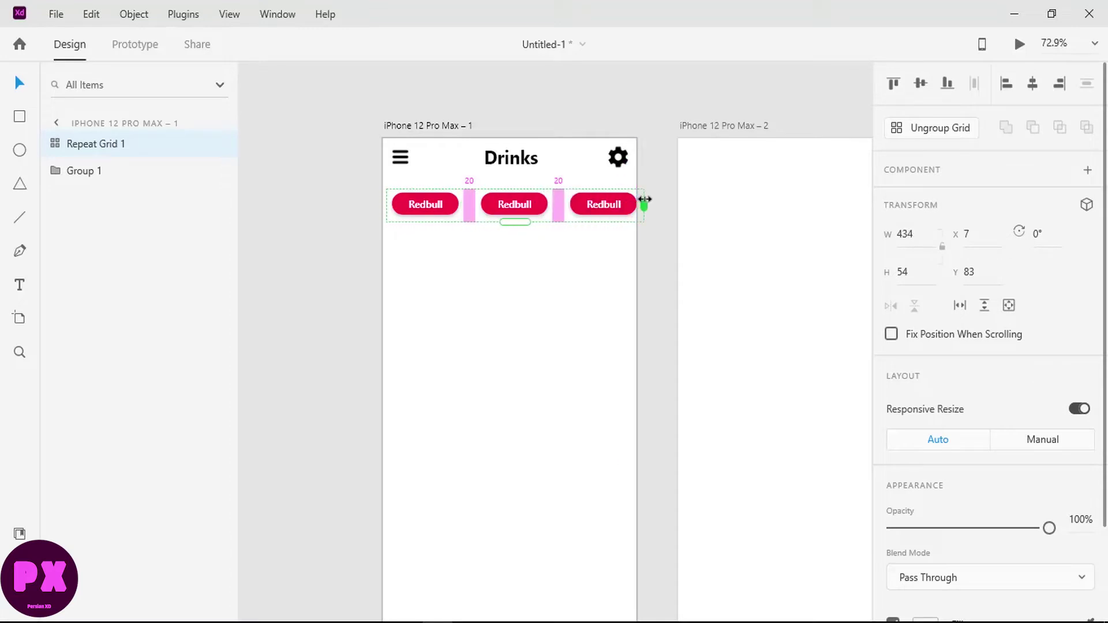
click(888, 131)
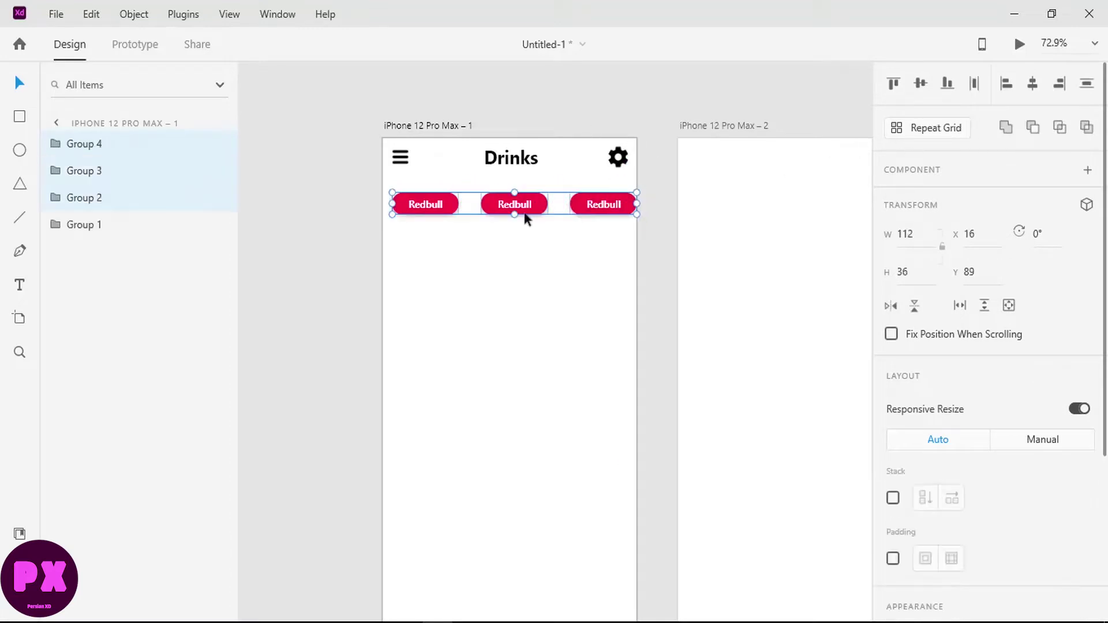
drag(494, 207, 495, 207)
Fill the middle button's shape light grey #DCDCDC and save it as a swatch
double_click(488, 206)
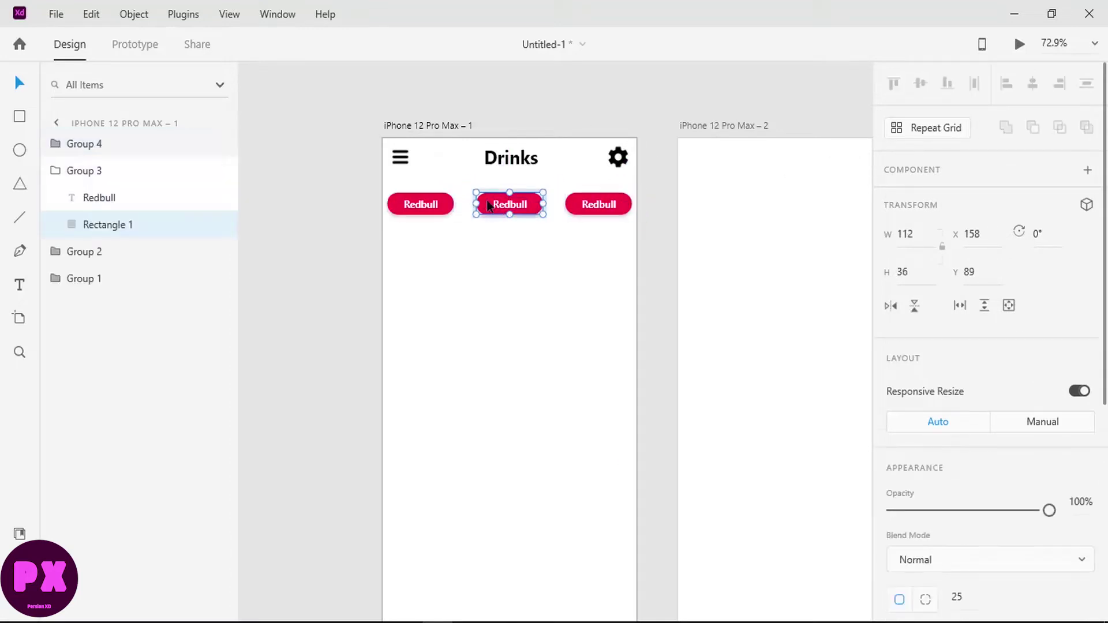
scroll(983, 293, down, 4)
click(927, 304)
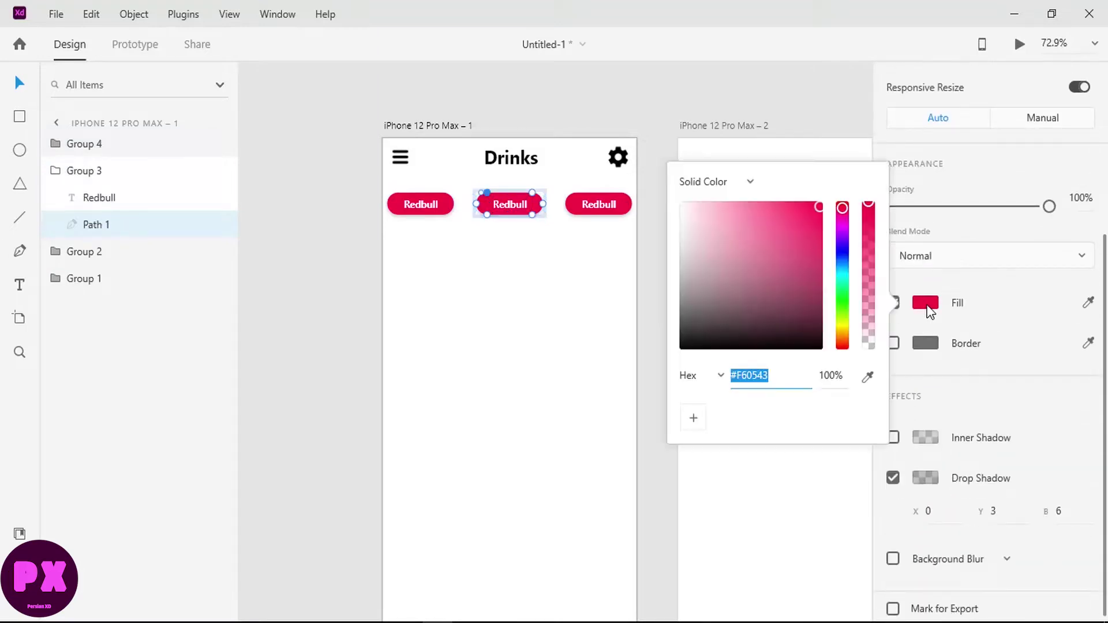
drag(694, 239, 657, 223)
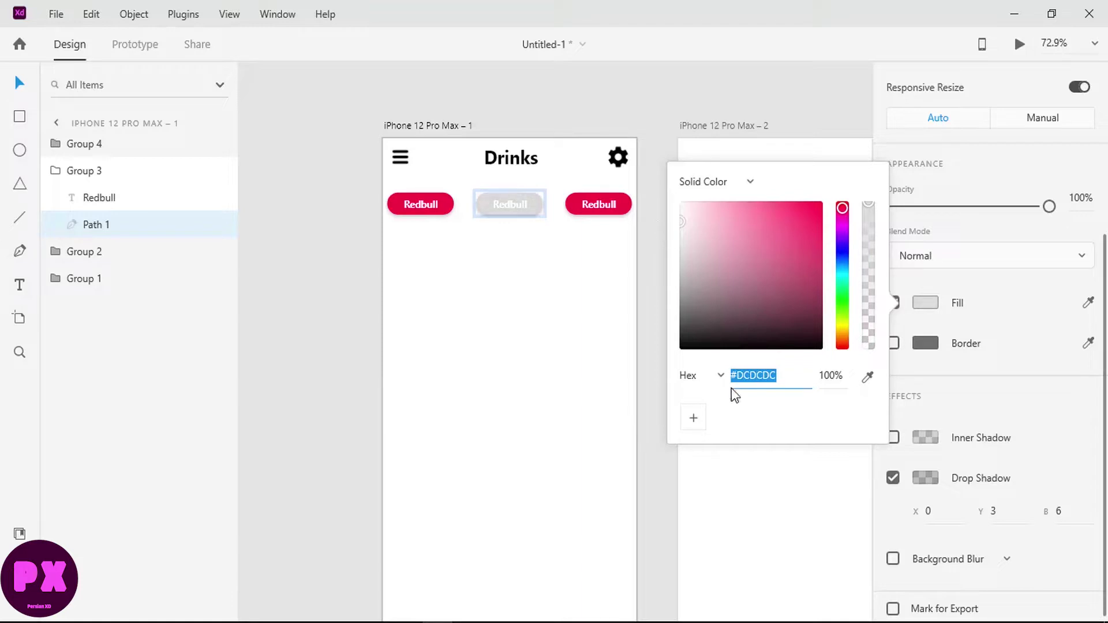
click(693, 417)
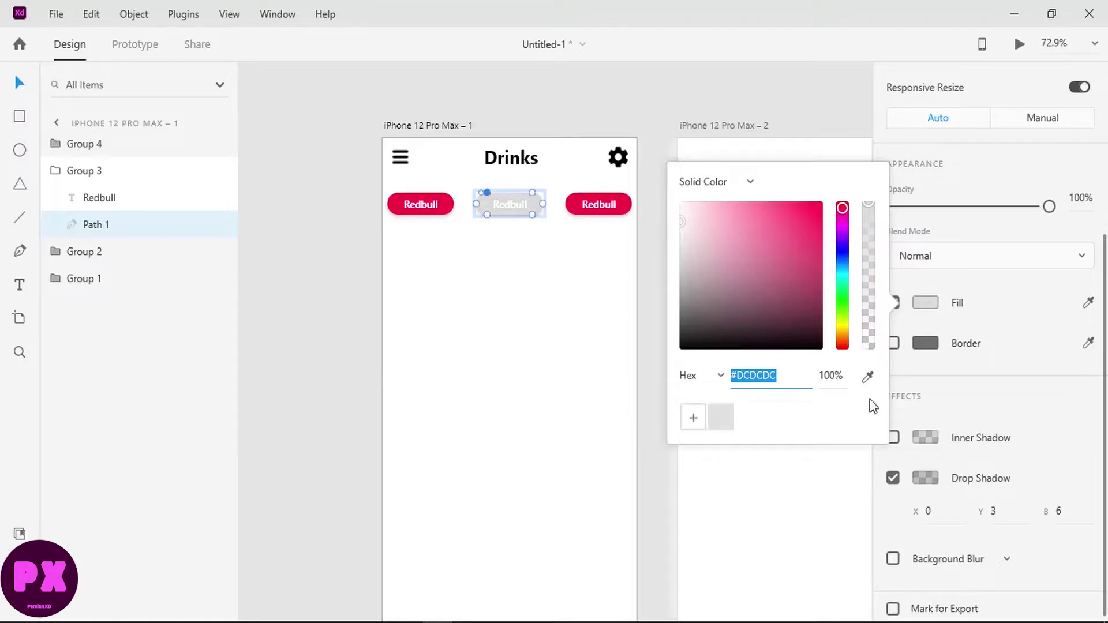
click(893, 478)
Apply the saved grey to the third button and remove its drop shadow
click(597, 207)
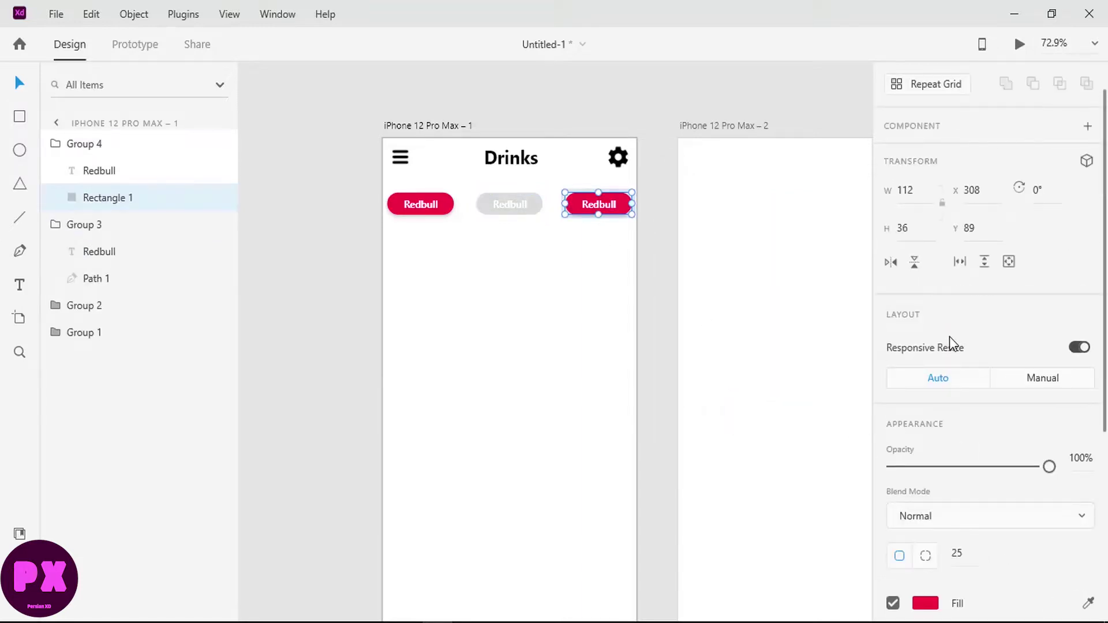
scroll(950, 337, down, 5)
click(925, 295)
click(721, 409)
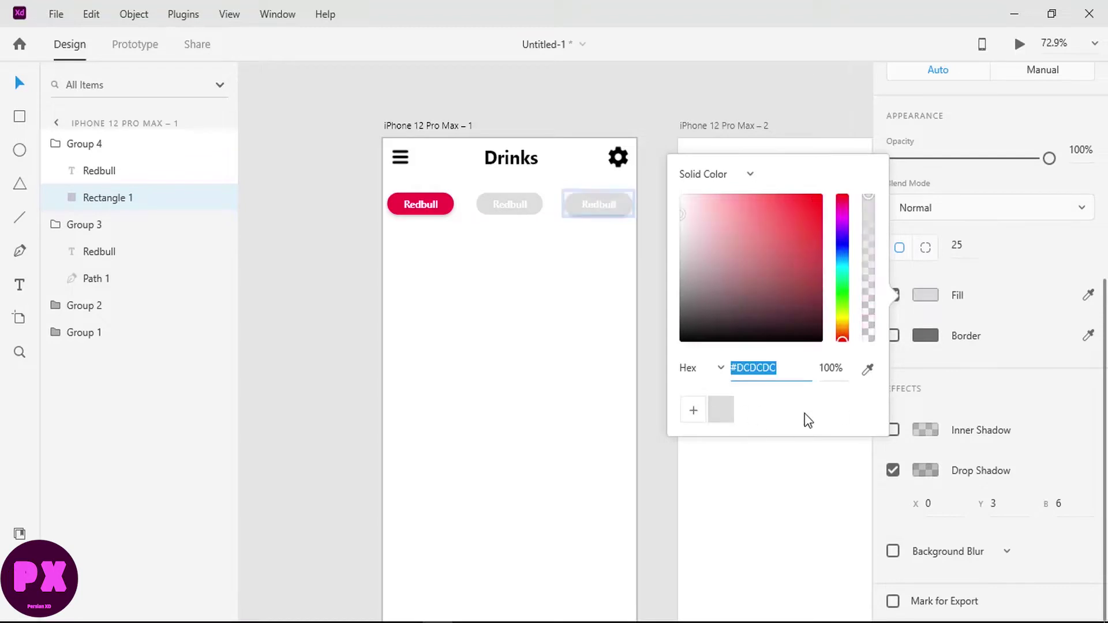
click(893, 470)
click(507, 202)
double_click(508, 205)
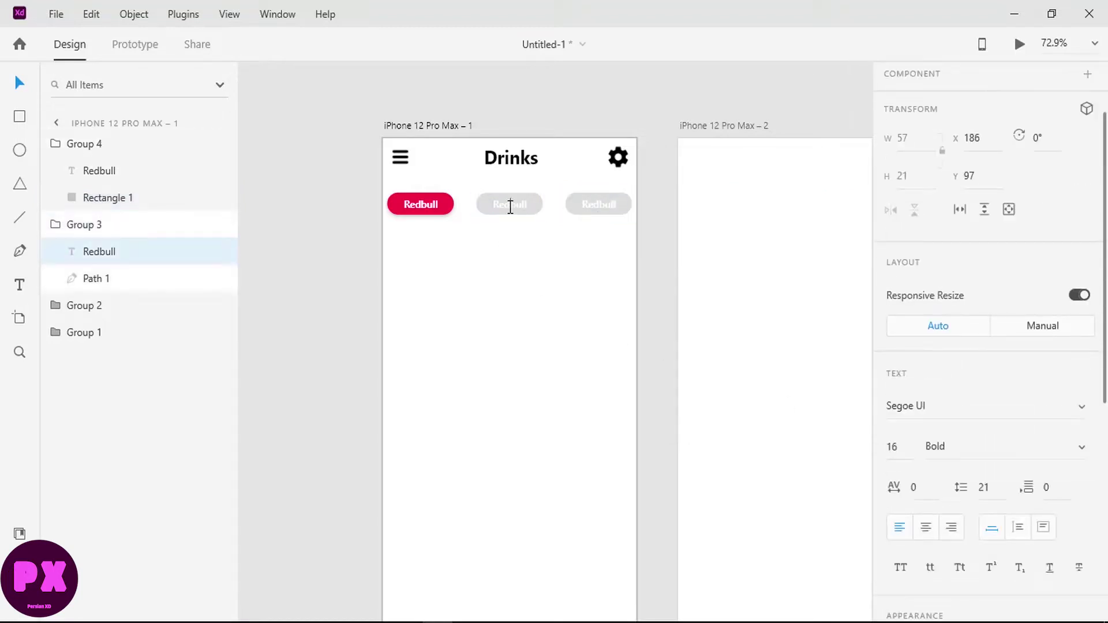
Relabel the middle button 'Monster'
double_click(510, 207)
text(Monster)
double_click(510, 207)
key(Escape)
shift+click(484, 203)
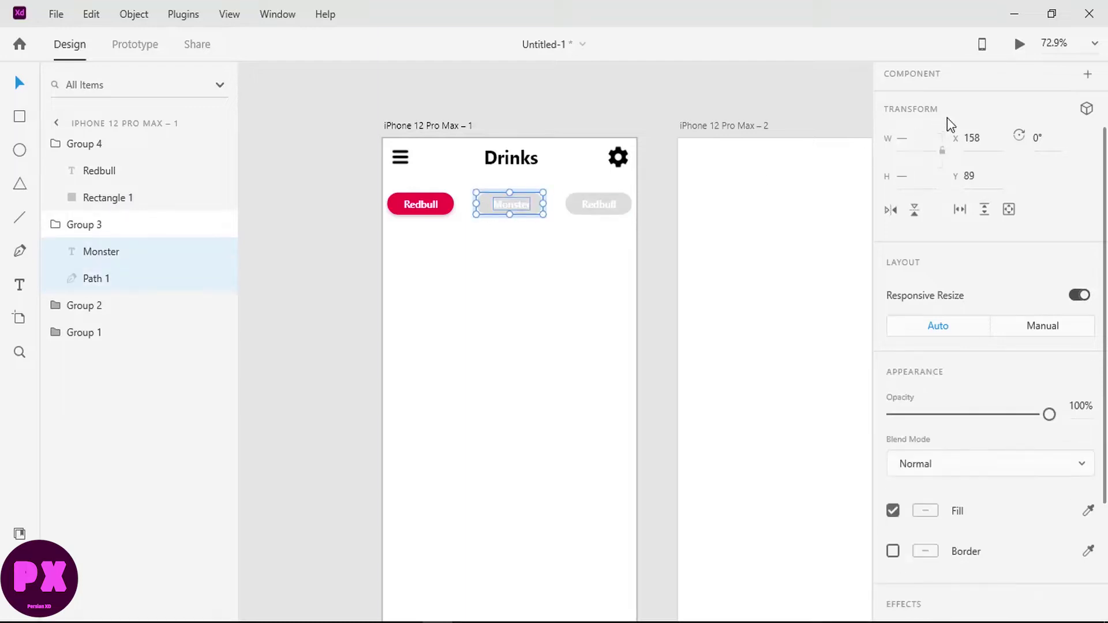
scroll(947, 122, up, 2)
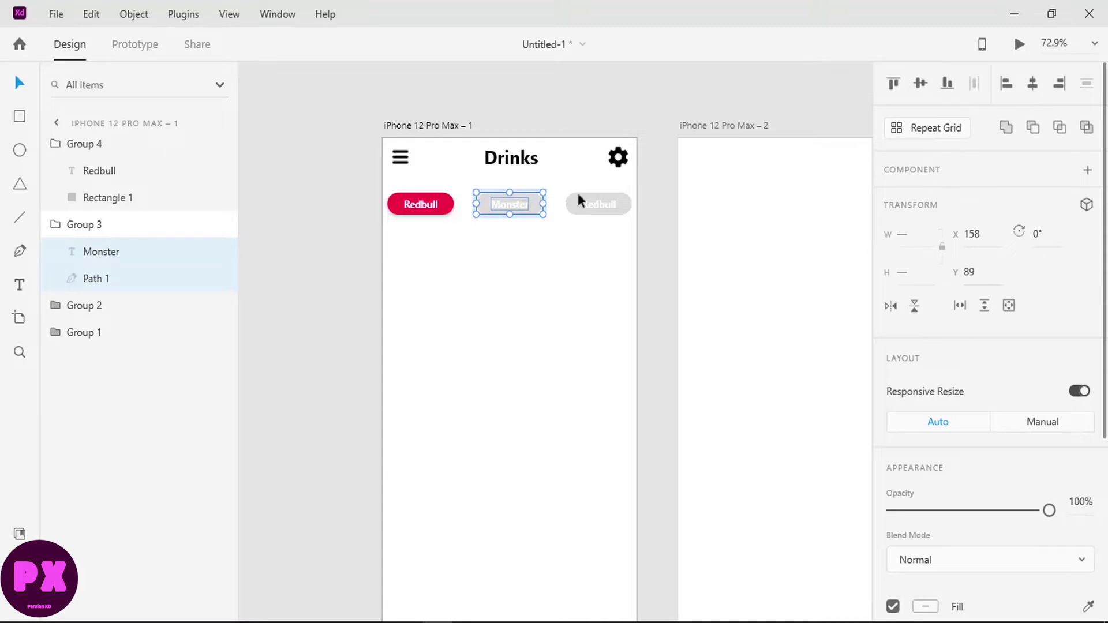
Relabel the third button 'Heineken zero' and set its text to size 14
double_click(590, 206)
key(BackSpace)
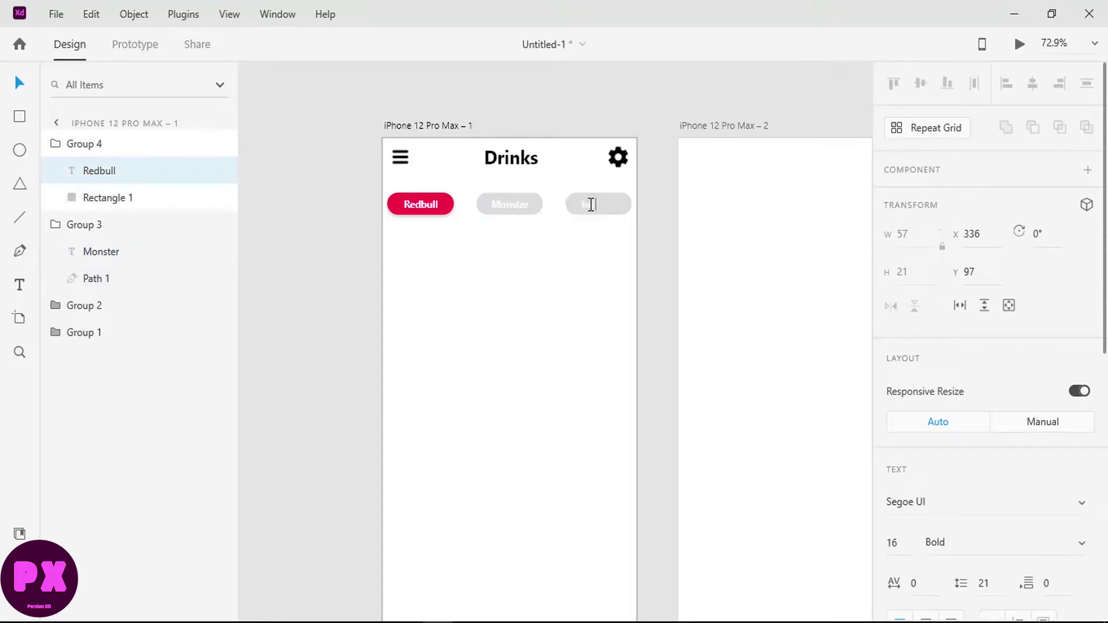
text(ei)
text(x)
key(ctrl+a)
scroll(955, 231, down, 5)
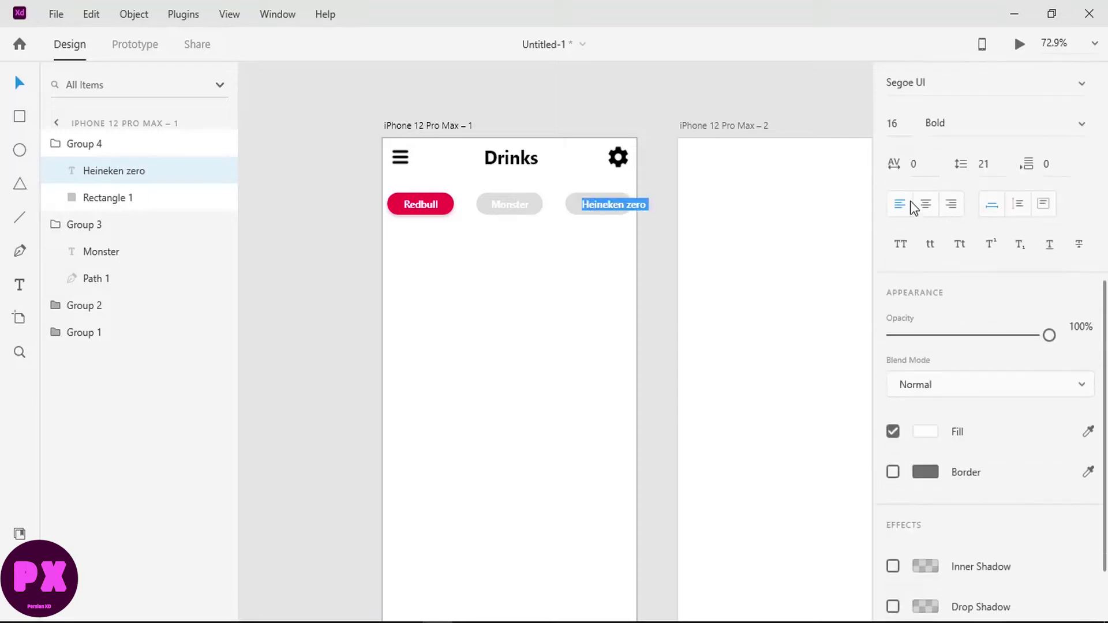
click(898, 124)
text(12)
key(Return)
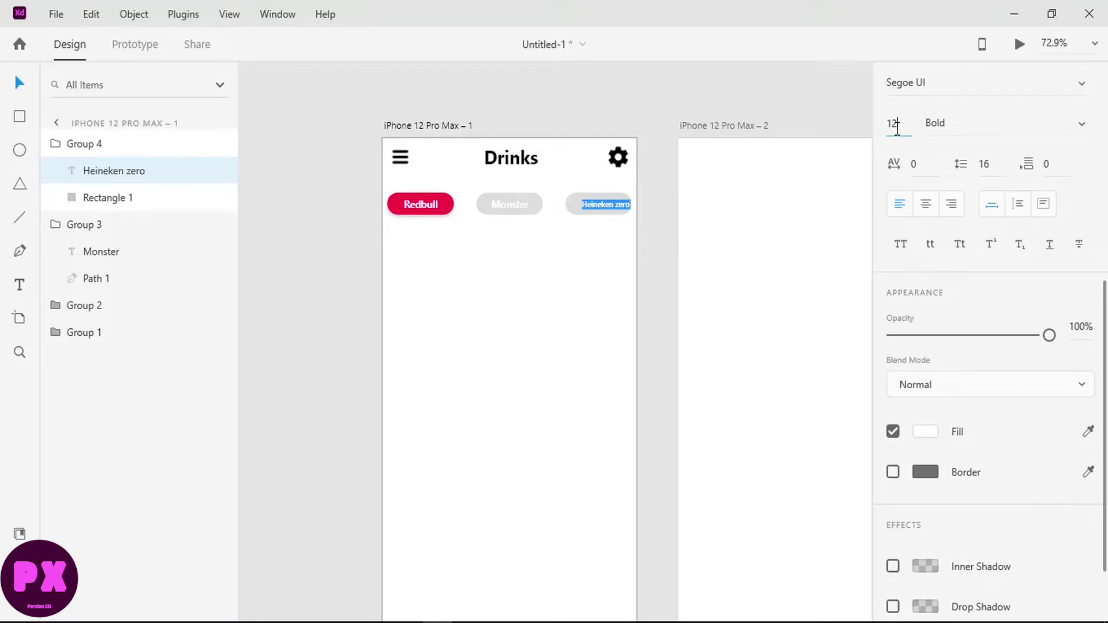
text(14)
key(Return)
key(Escape)
key(Escape)
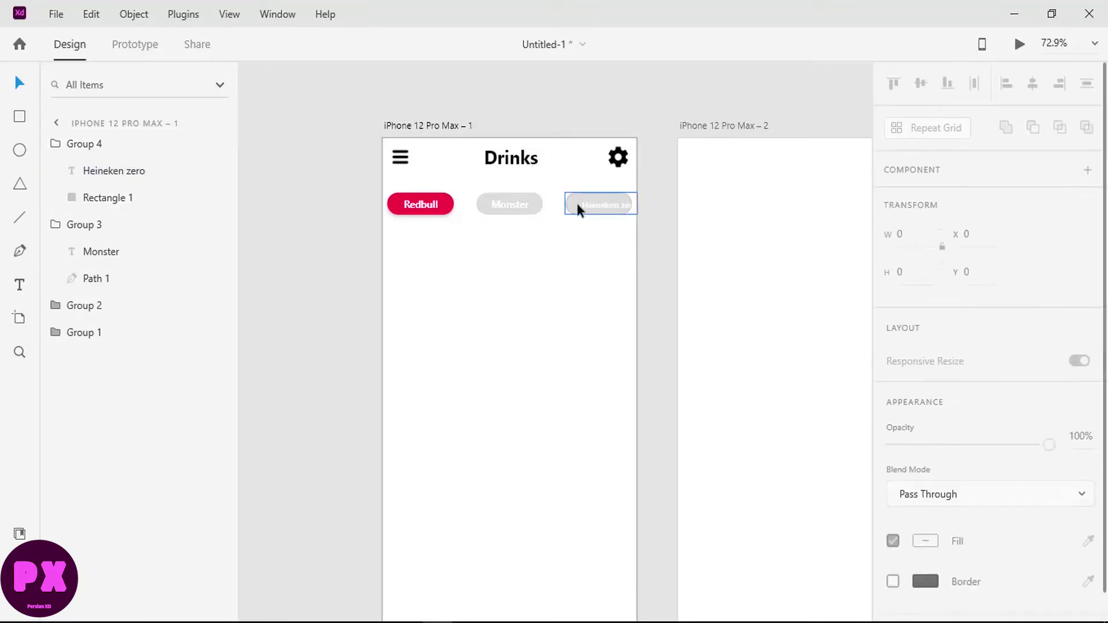
click(594, 206)
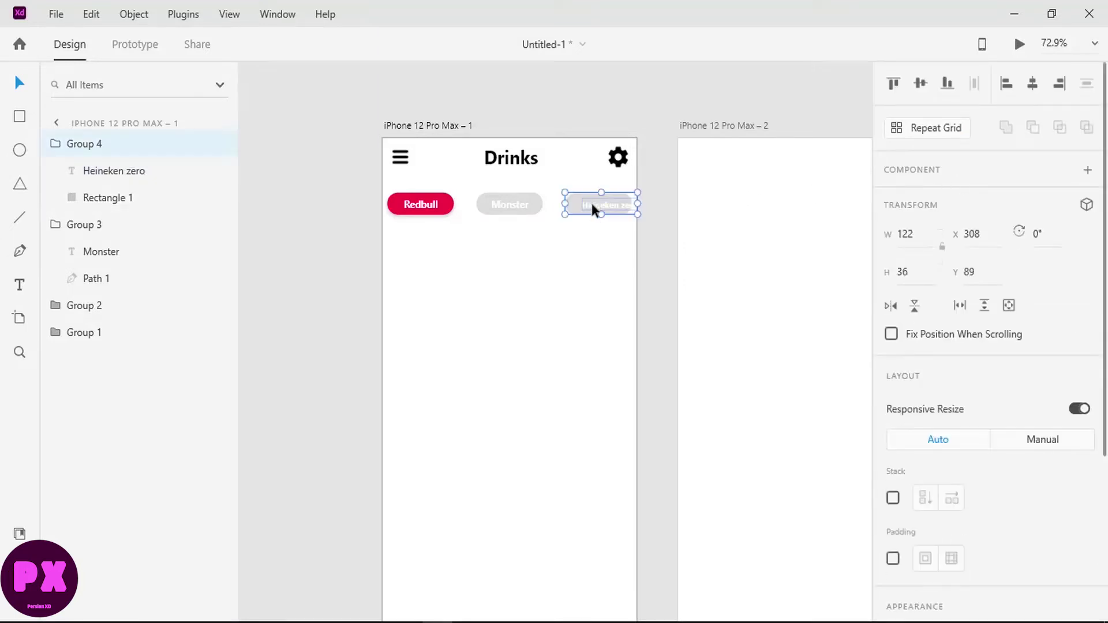
Centre the Heineken zero label horizontally on its pill
double_click(584, 203)
shift+click(572, 202)
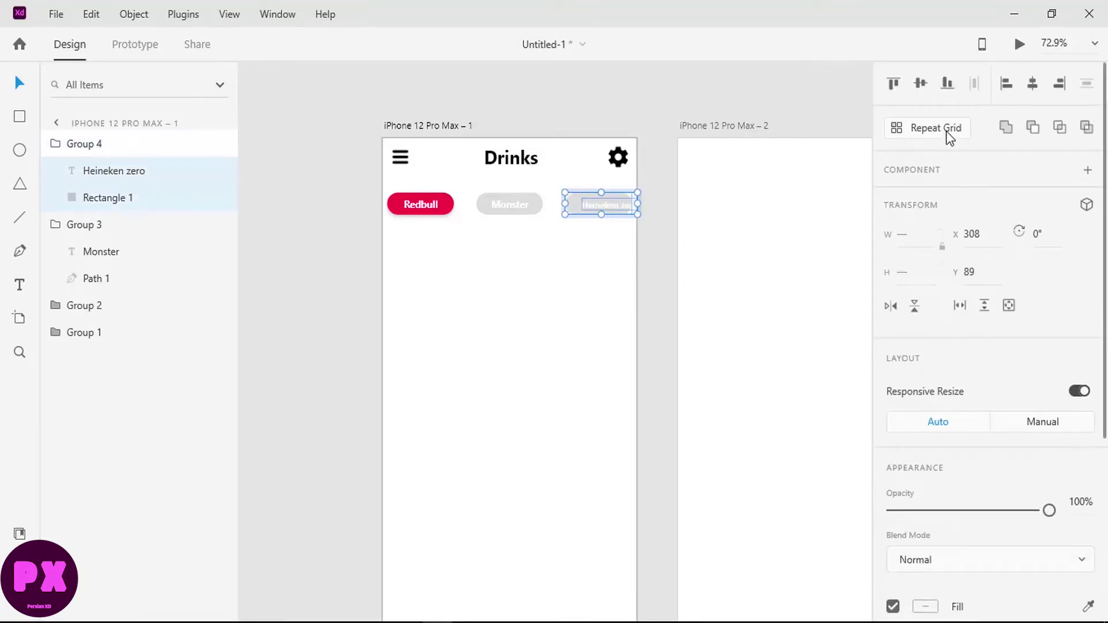
click(1033, 85)
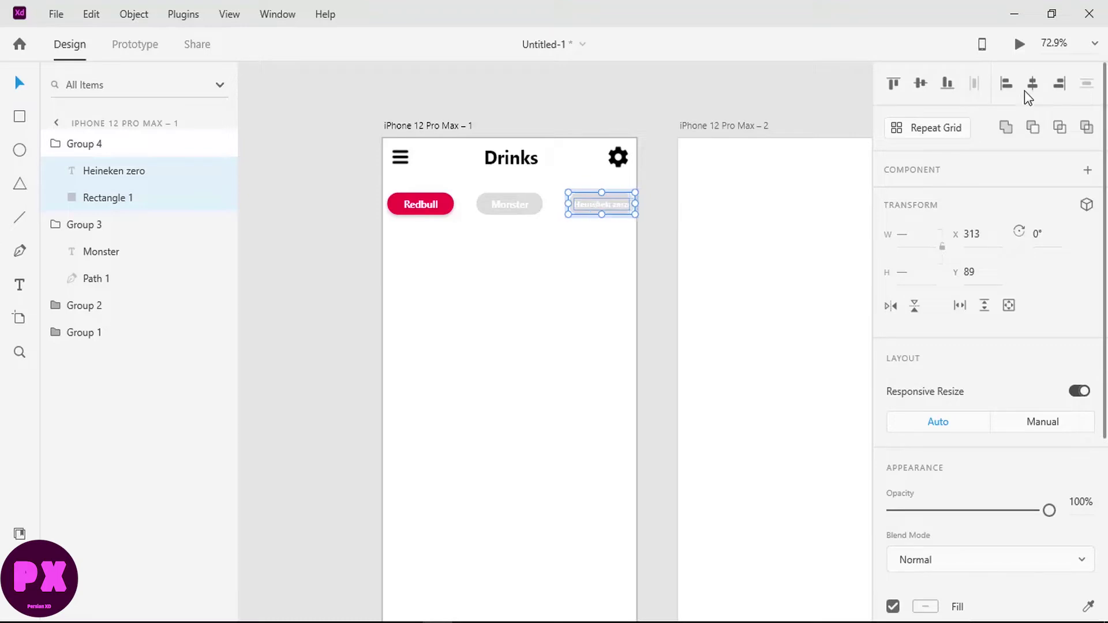
click(642, 248)
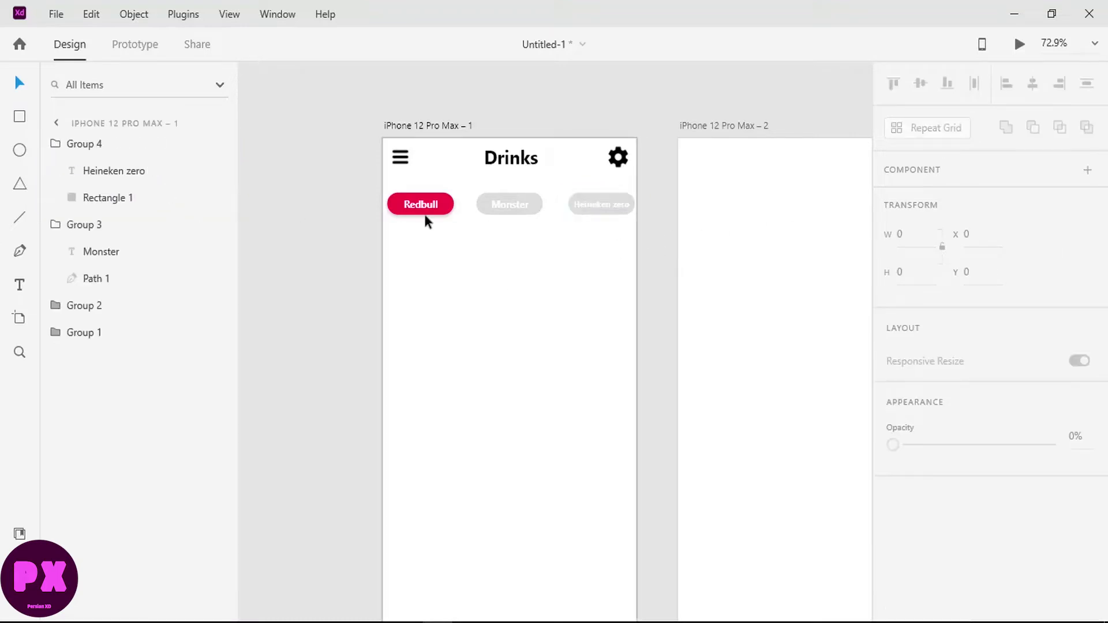
Tighten the gaps so the Redbull, Monster and Heineken zero buttons are evenly spaced
click(447, 209)
click(61, 219)
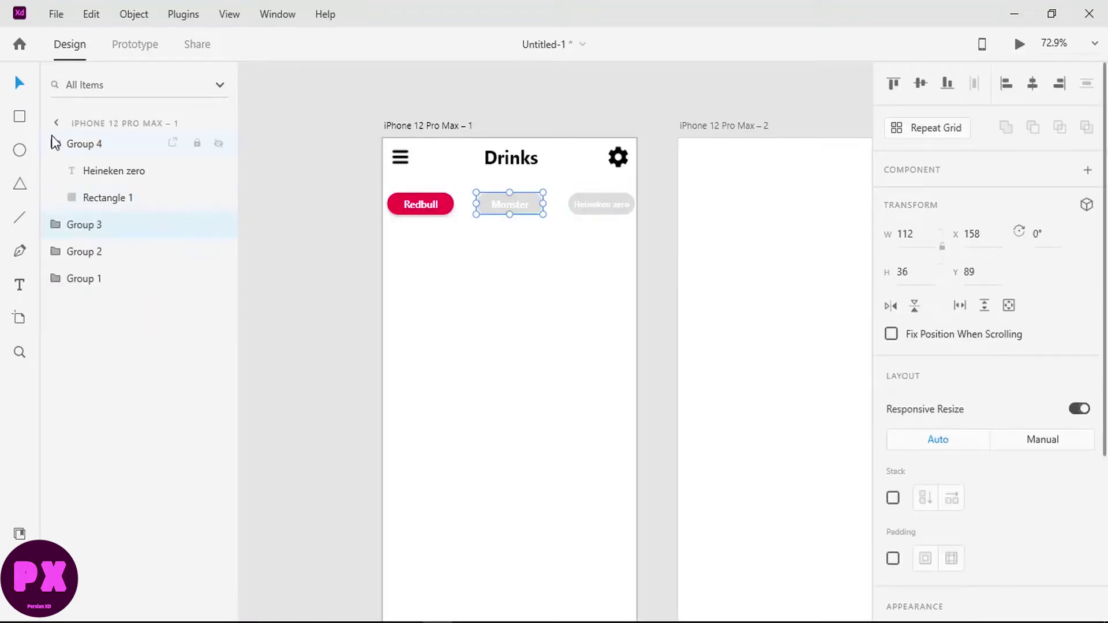
click(58, 145)
shift+click(70, 191)
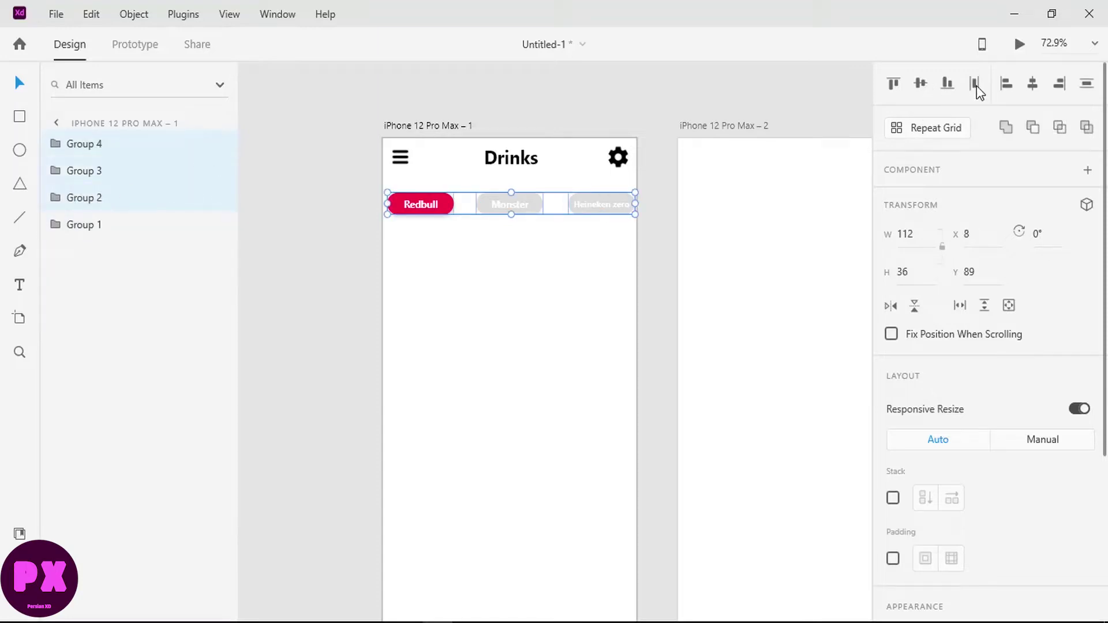
drag(635, 203, 626, 203)
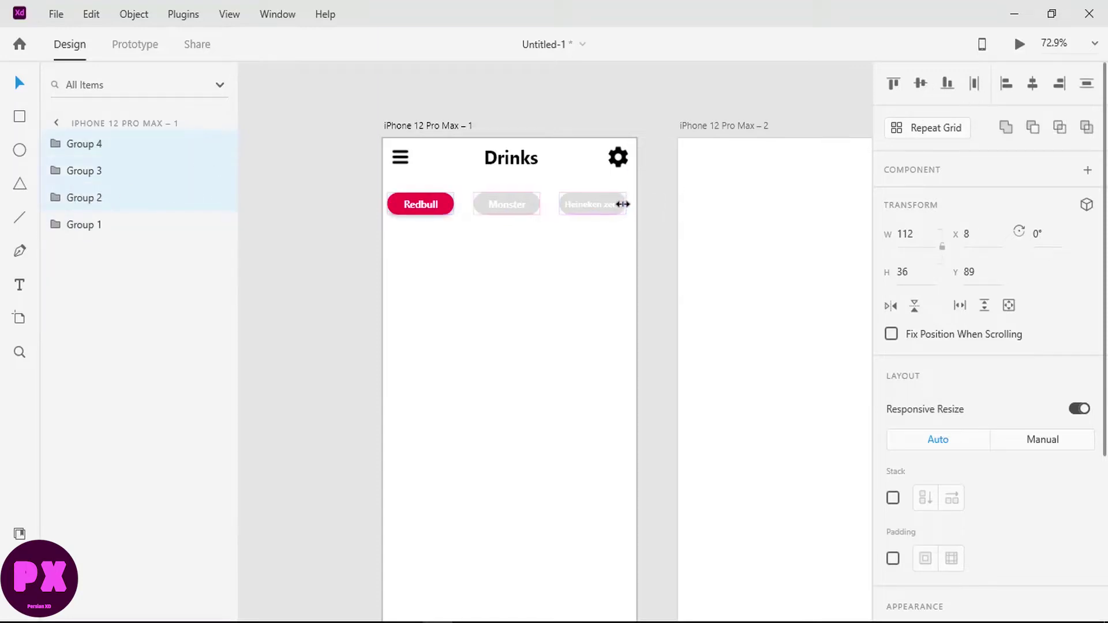
click(586, 277)
scroll(583, 268, down, 1)
scroll(571, 262, down, 3)
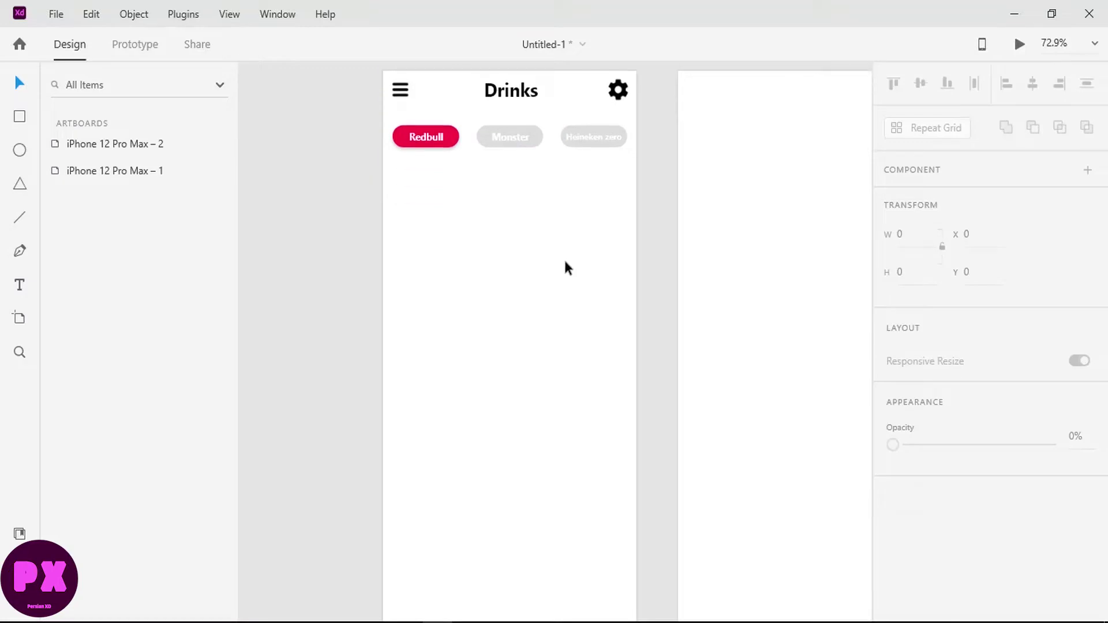
Draw a large rectangle card below the drink buttons
click(20, 117)
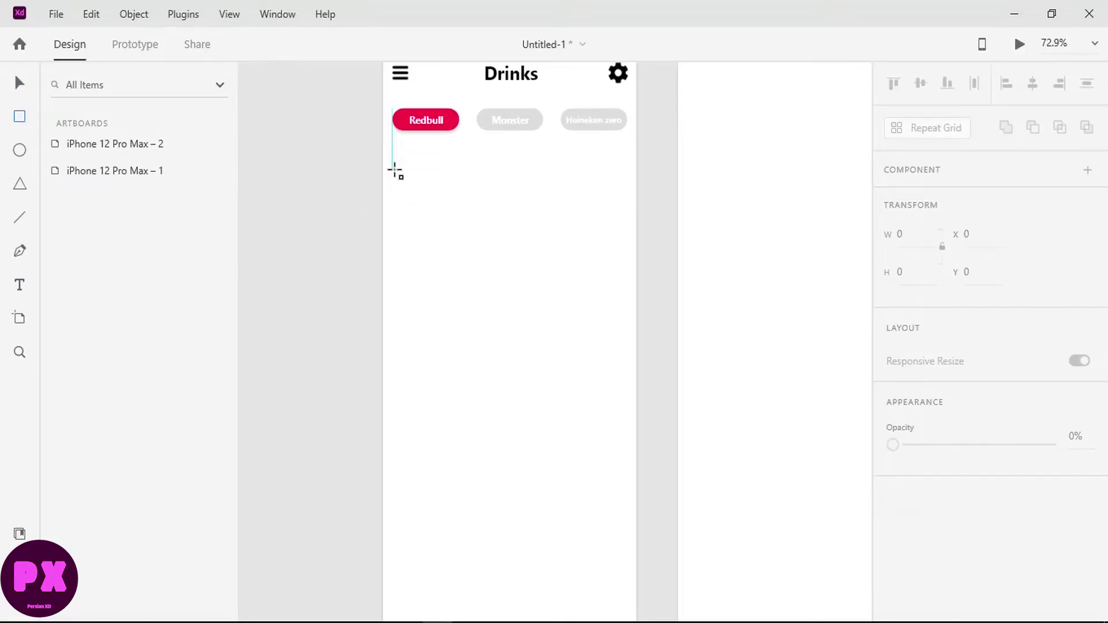
mouse_move(393, 171)
mouse_down()
mouse_move(617, 347)
mouse_move(626, 317)
mouse_up()
scroll(620, 320, down, 1)
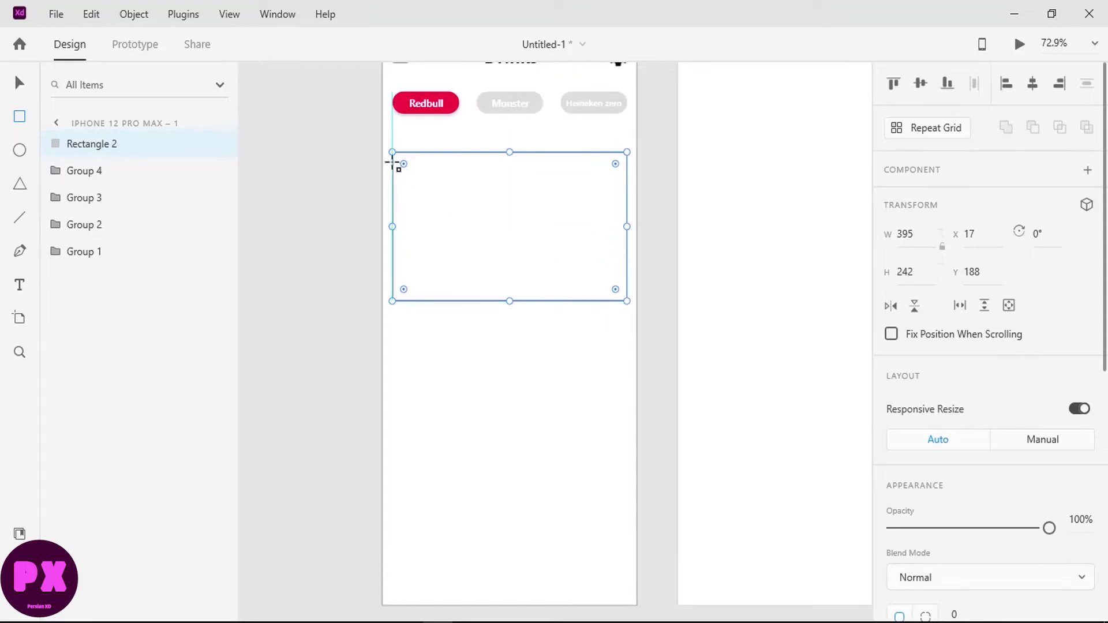
scroll(925, 323, down, 5)
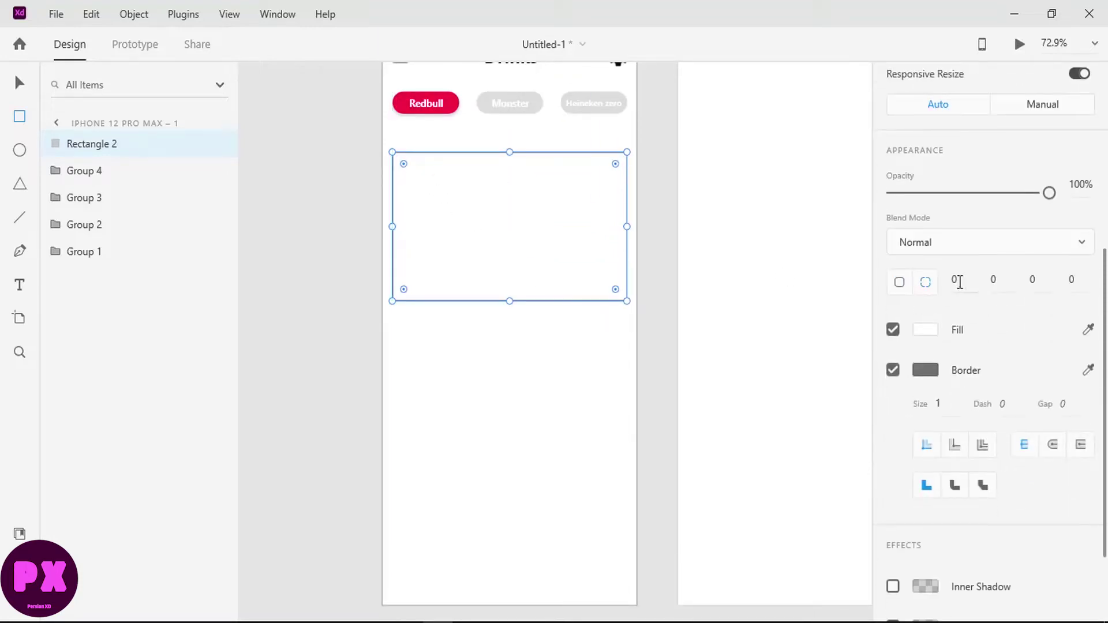
Set the card's corner radii to 5, 45, 5, 45, rounding top-right and bottom-left strongly
click(957, 281)
click(996, 280)
click(1036, 281)
text(5)
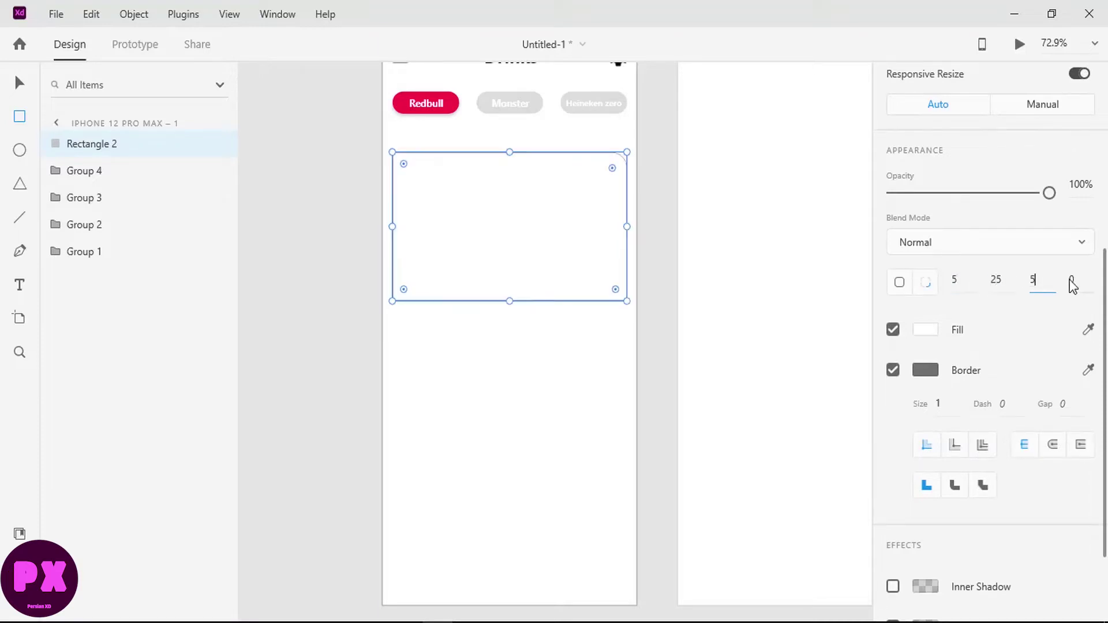
click(1072, 282)
text(25)
key(Return)
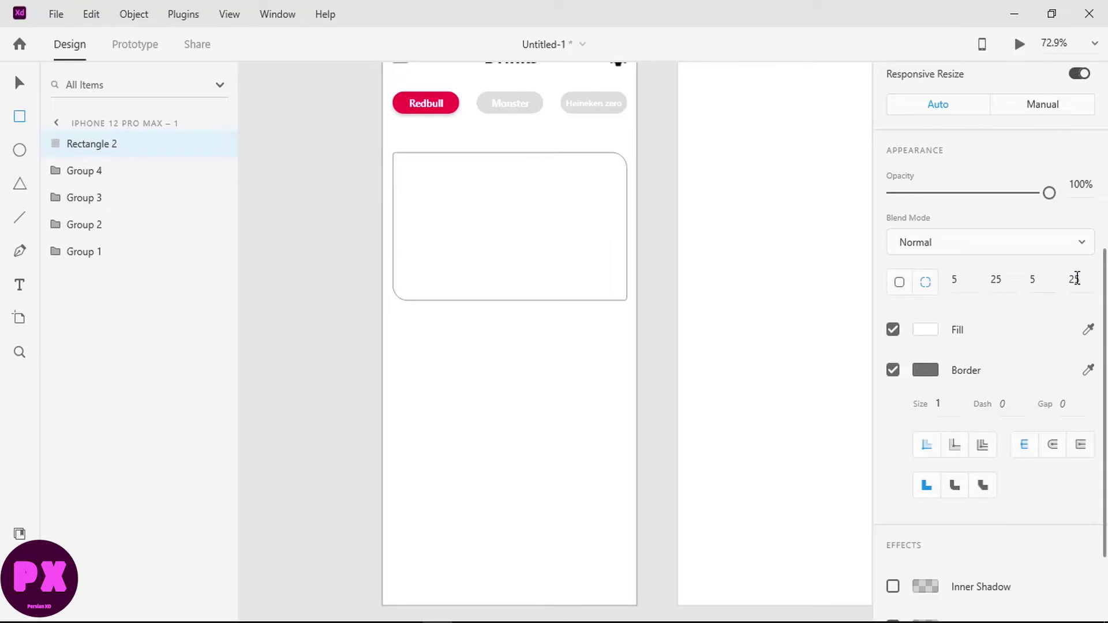
click(1076, 278)
text(45)
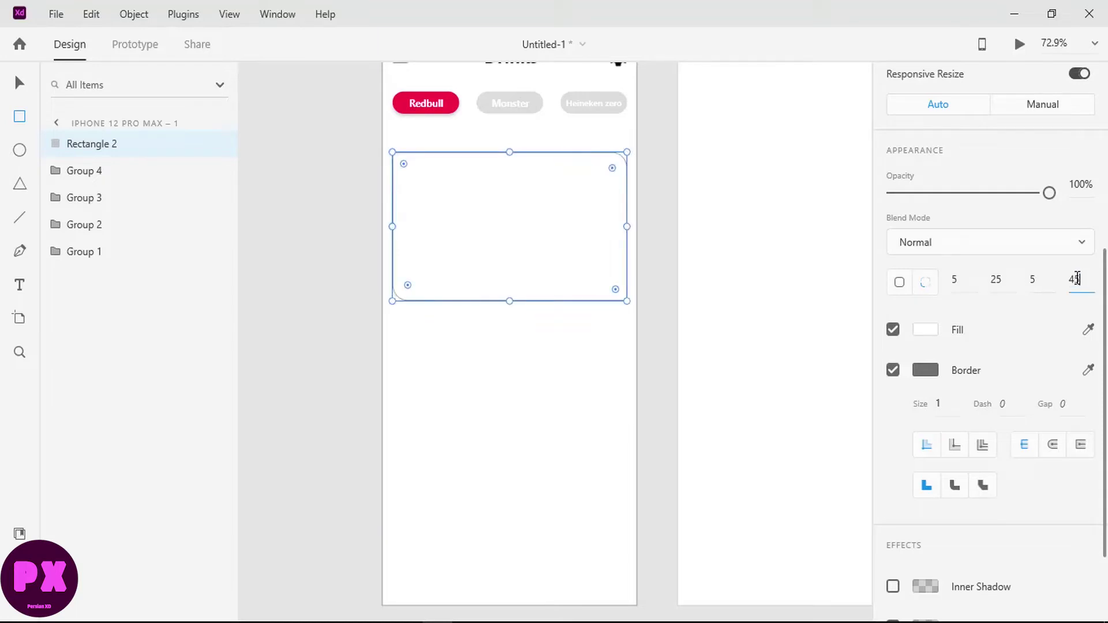
click(998, 279)
click(1002, 279)
text(45)
key(Return)
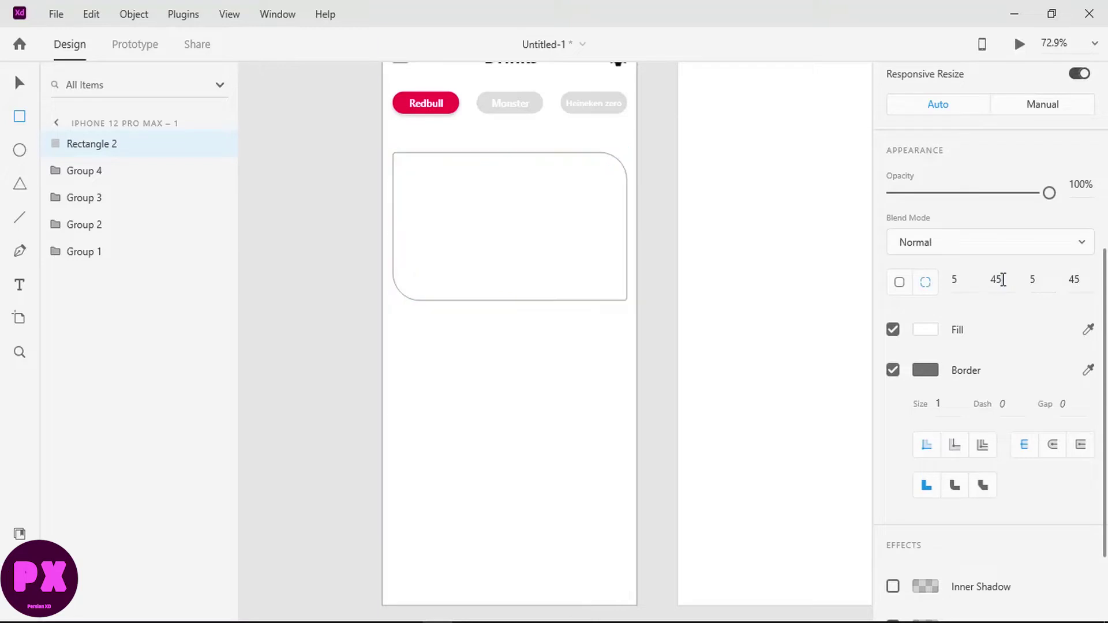
Remove the card's border and open its fill colour settings
scroll(892, 265, down, 2)
click(892, 258)
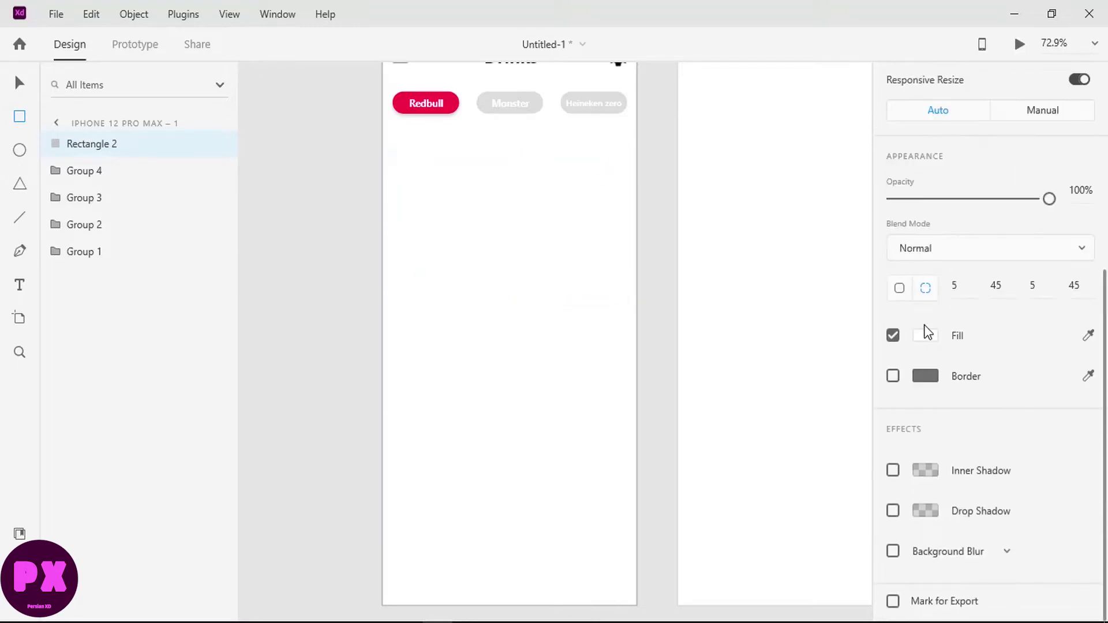
click(927, 335)
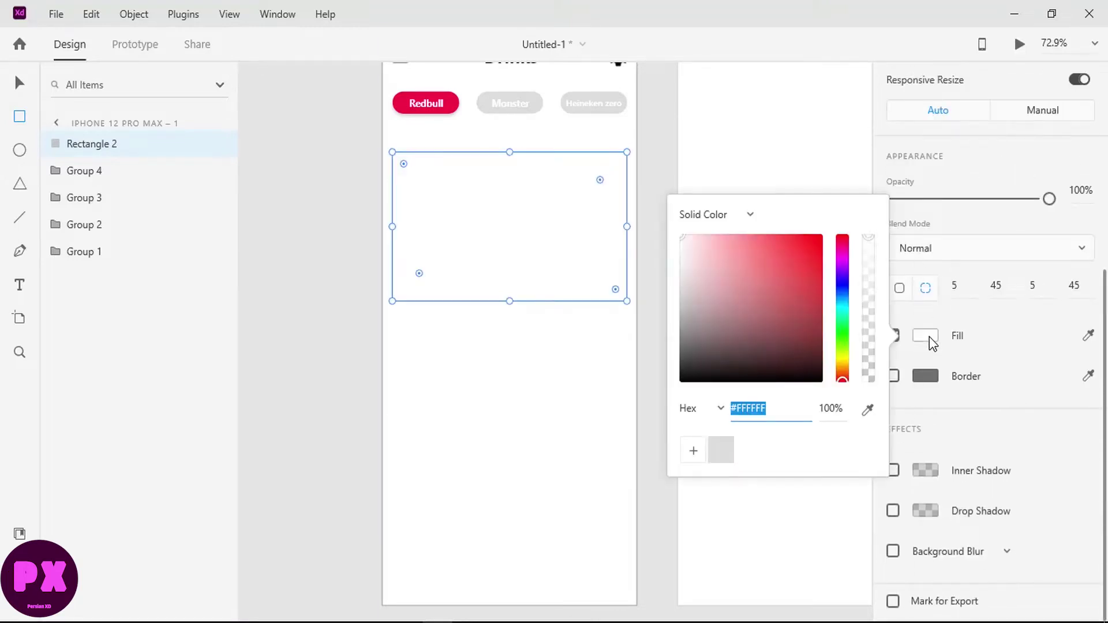
click(1051, 14)
Import img1.png, the Red Bull can, onto the artboard and set its width to 100
drag(1067, 165, 387, 248)
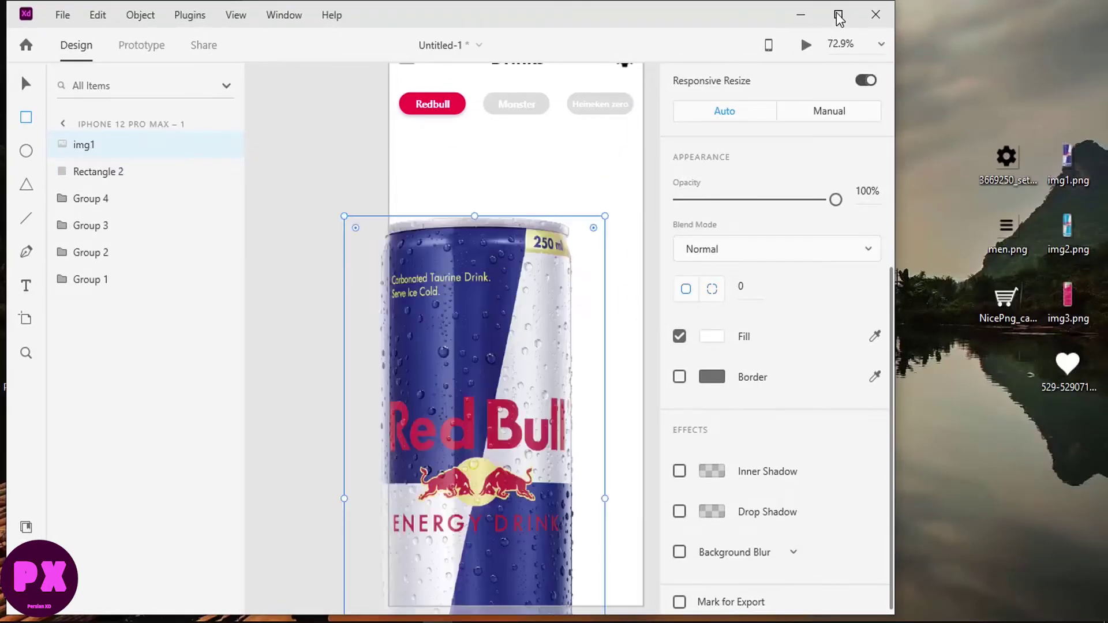
click(838, 15)
scroll(900, 231, up, 5)
double_click(906, 234)
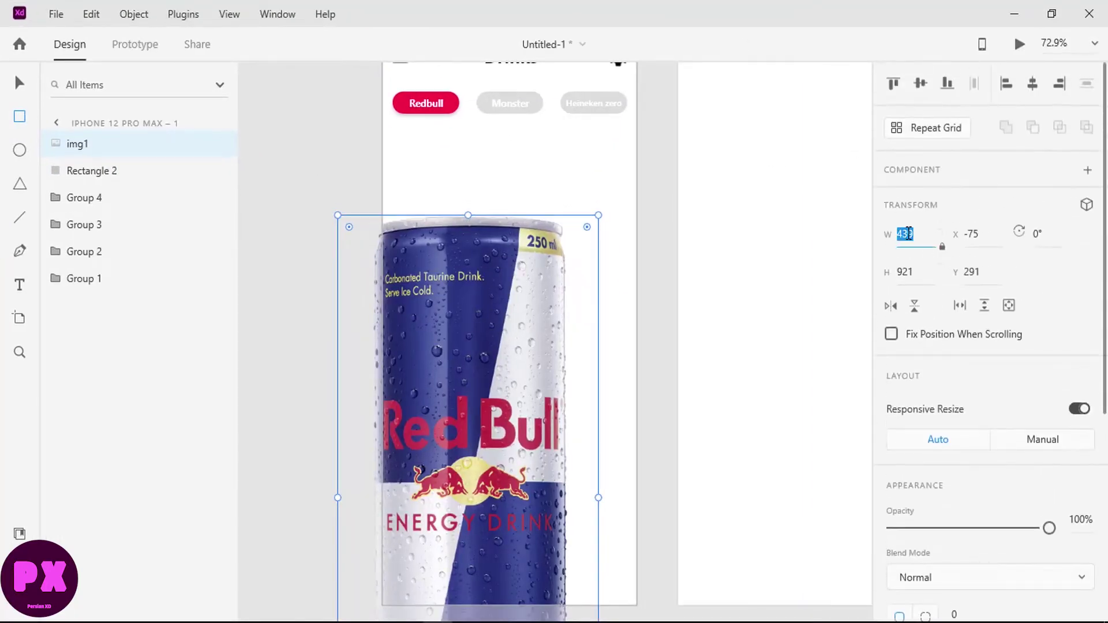
text(100)
key(Return)
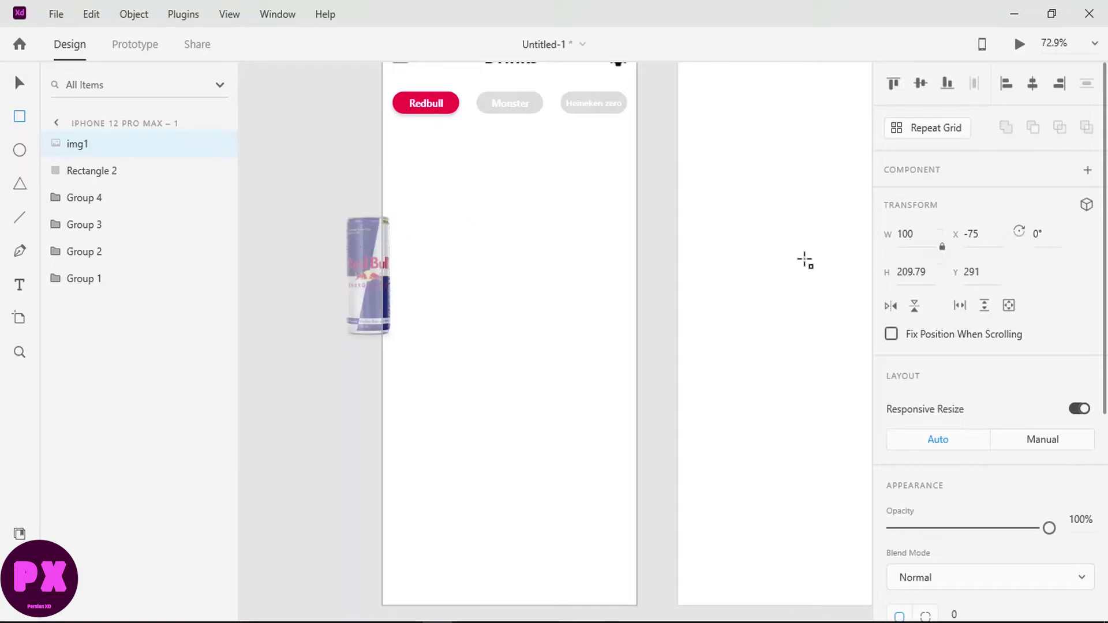
Move the can onto the card and start sampling the card's fill with the eyedropper
drag(361, 271, 532, 214)
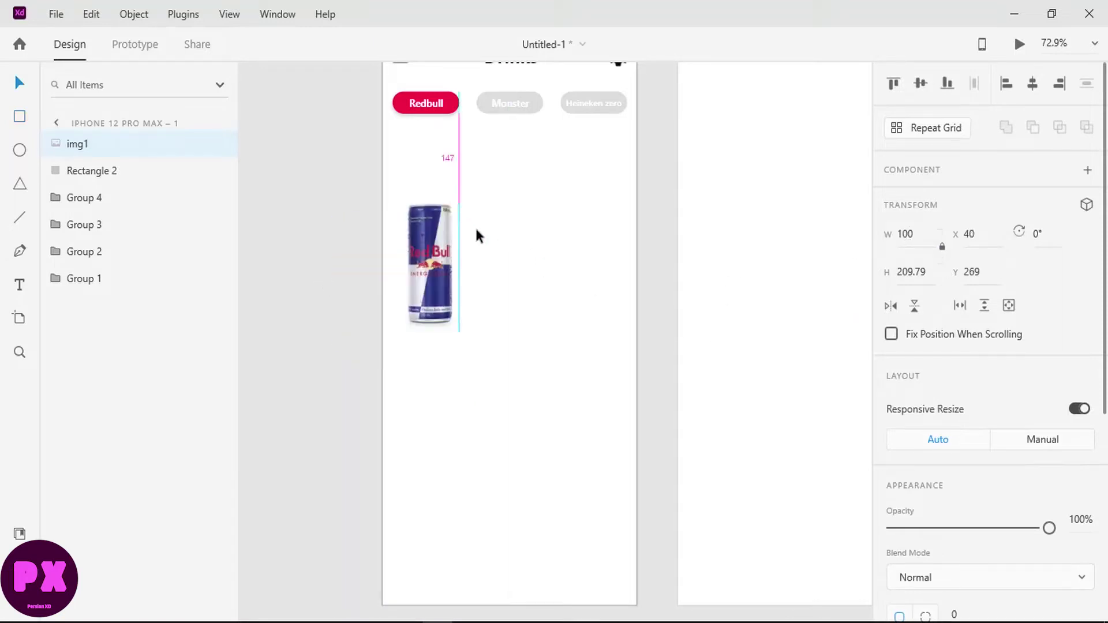
click(68, 172)
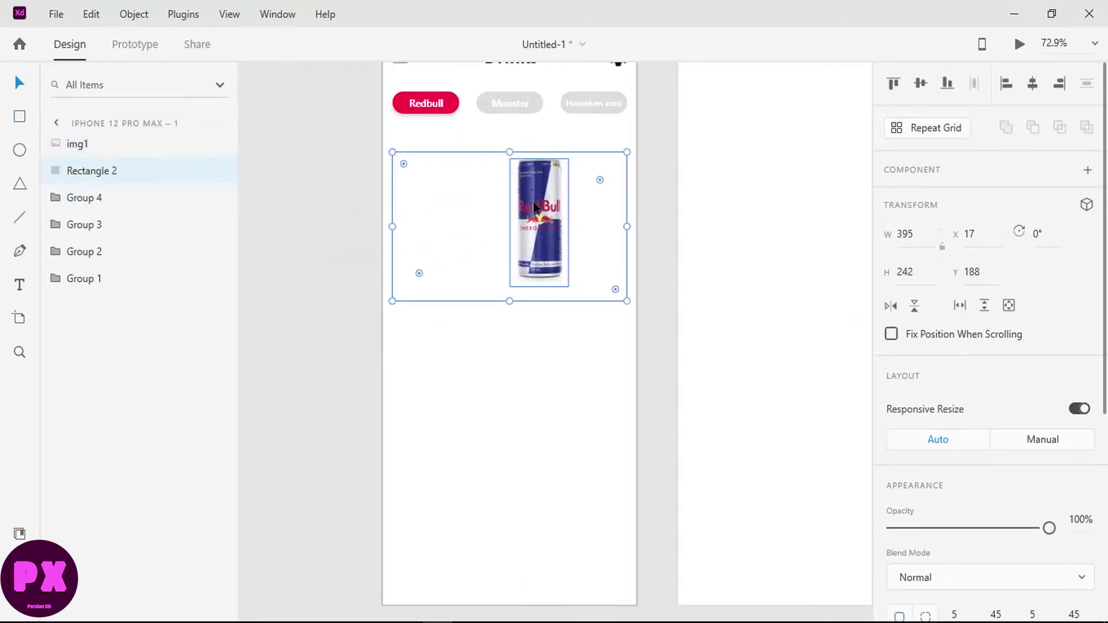
click(536, 213)
click(477, 190)
scroll(920, 391, down, 5)
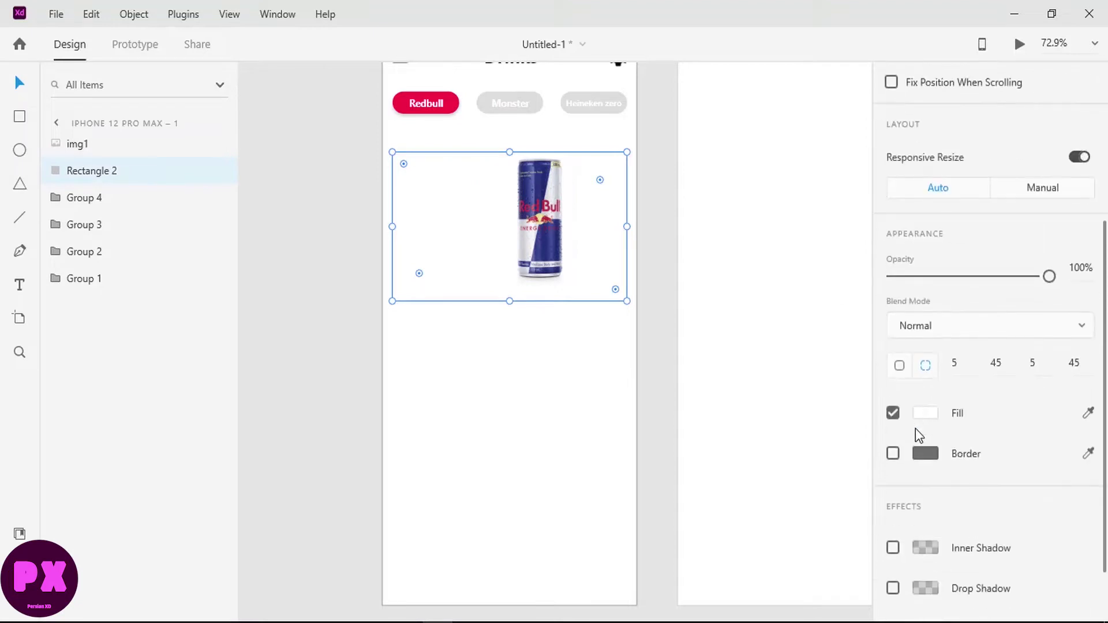
click(926, 412)
click(868, 487)
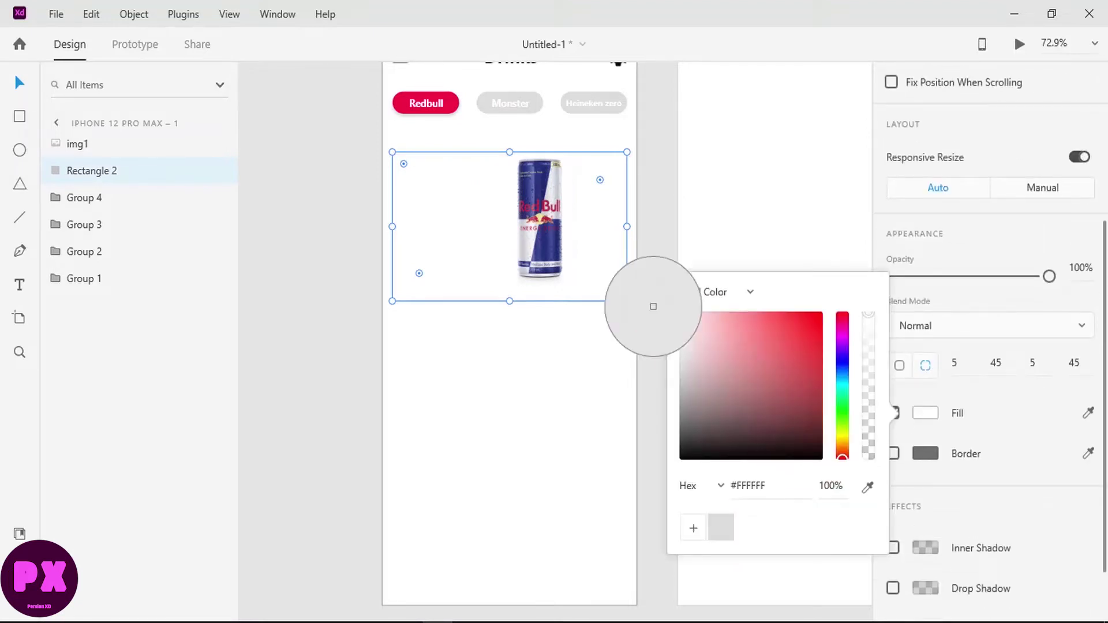
Fill the card with the can's dark blue and shift the slightly shrunk can right
click(523, 191)
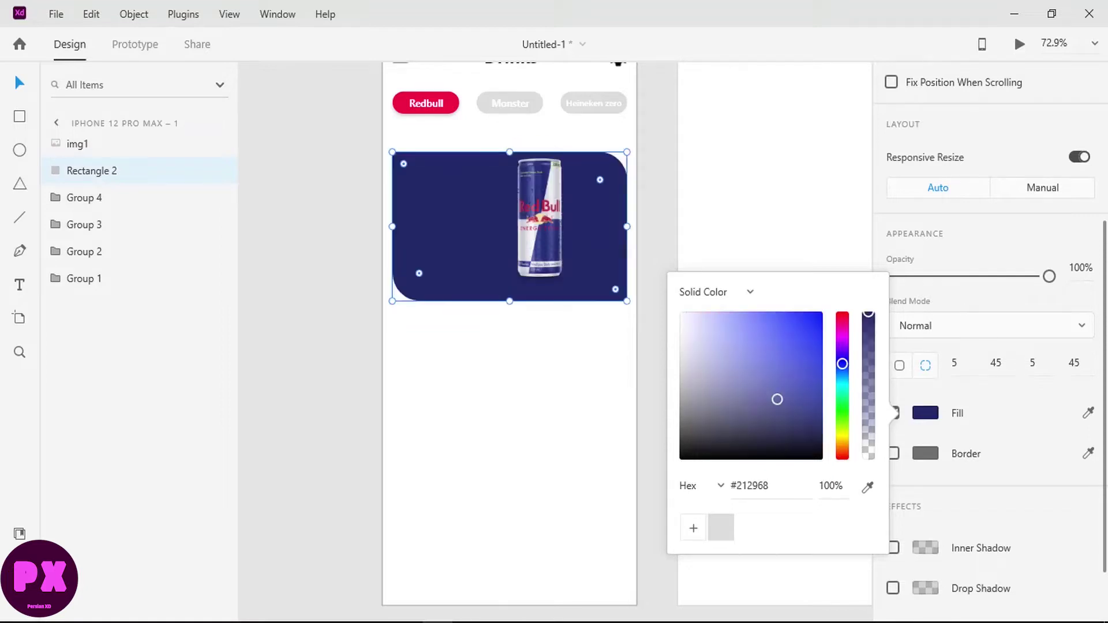
click(272, 267)
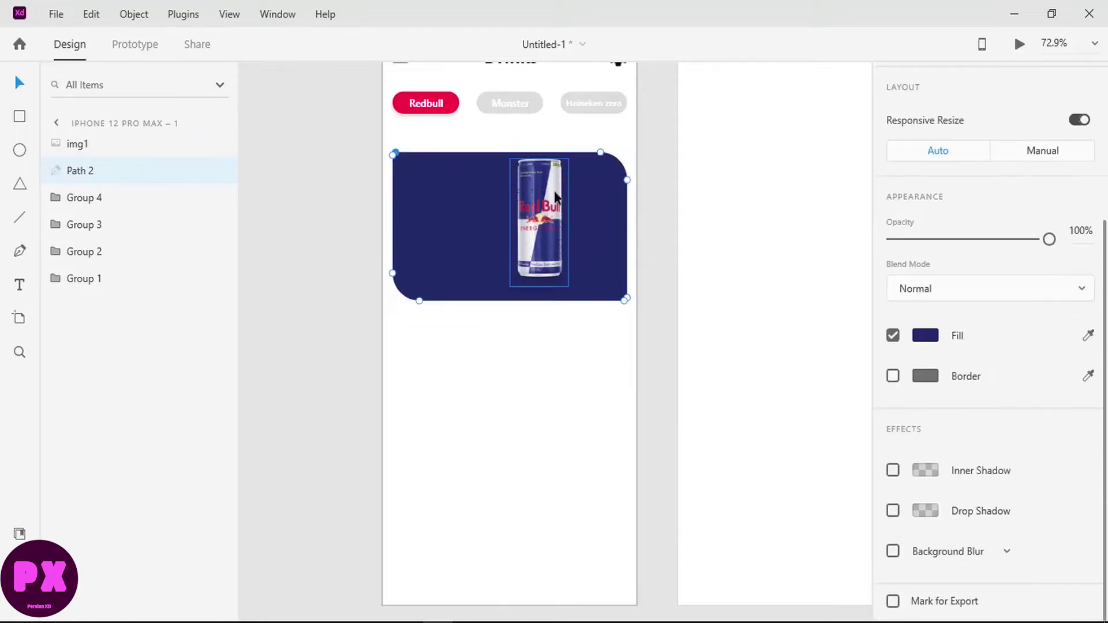
click(532, 193)
mouse_move(531, 192)
mouse_down()
mouse_move(581, 197)
mouse_move(570, 195)
mouse_up()
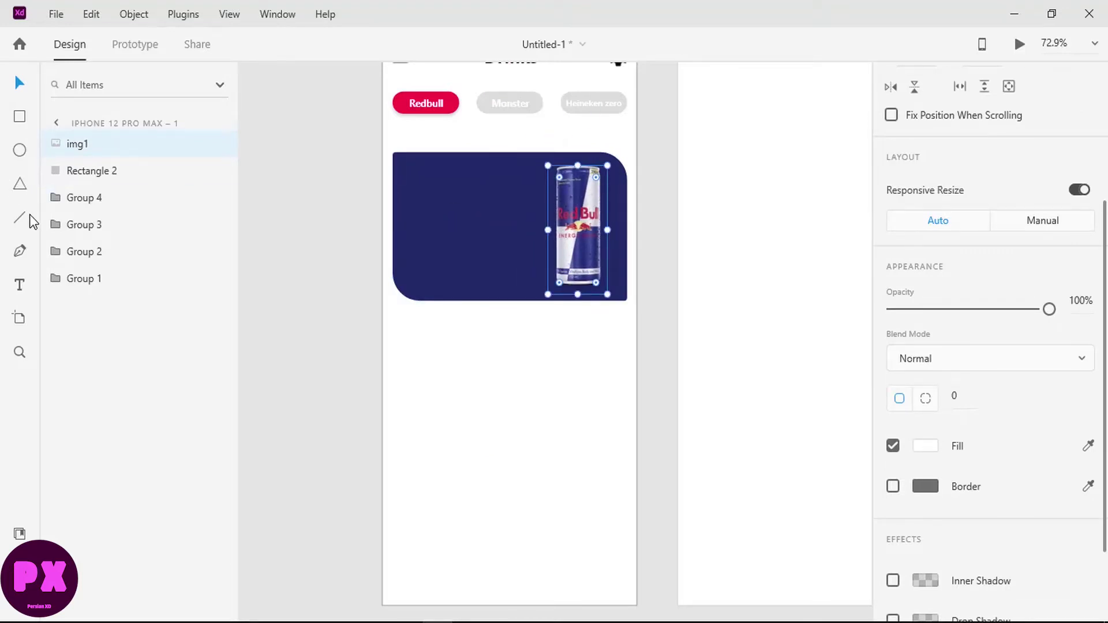
drag(577, 166, 586, 195)
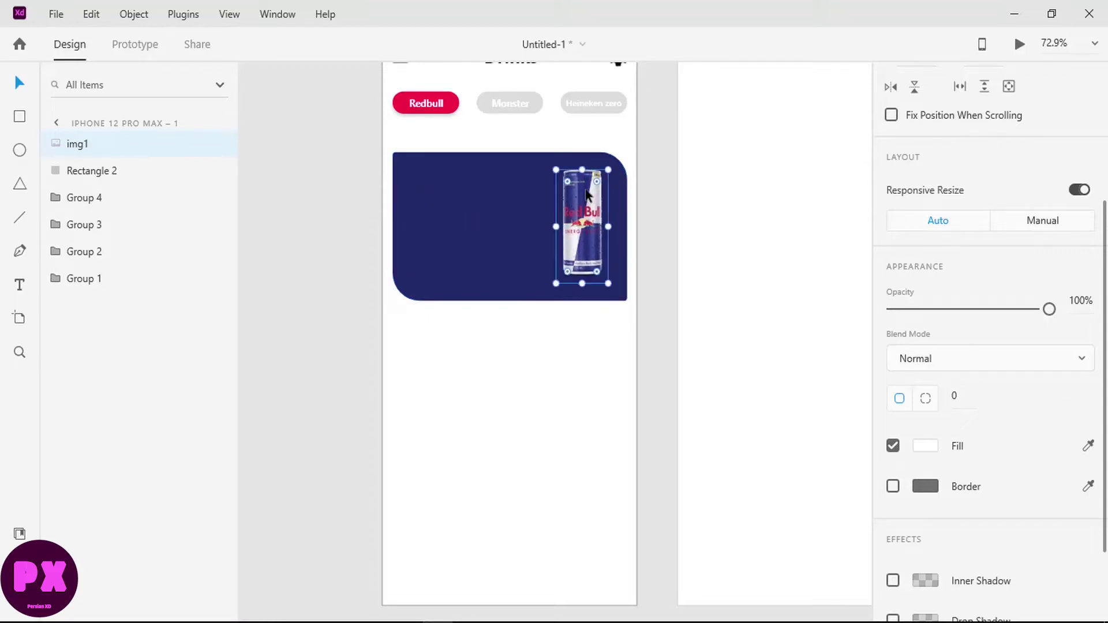
Add a CLASSIC label at the card's top left in Regular weight, size 18
click(19, 284)
click(445, 209)
text(CLASSIC)
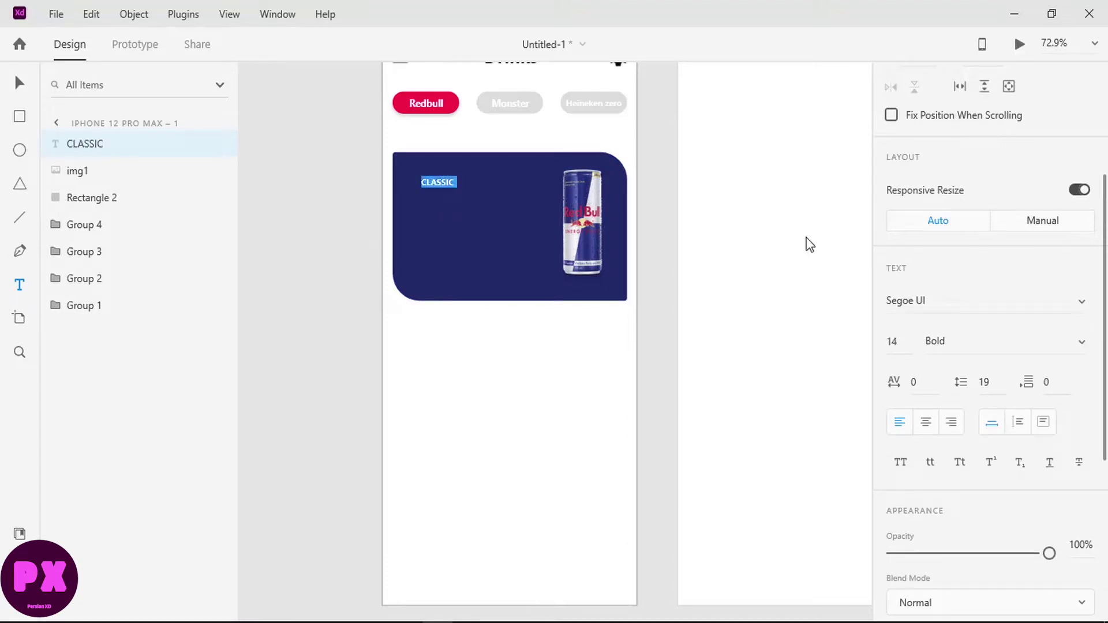
click(1091, 347)
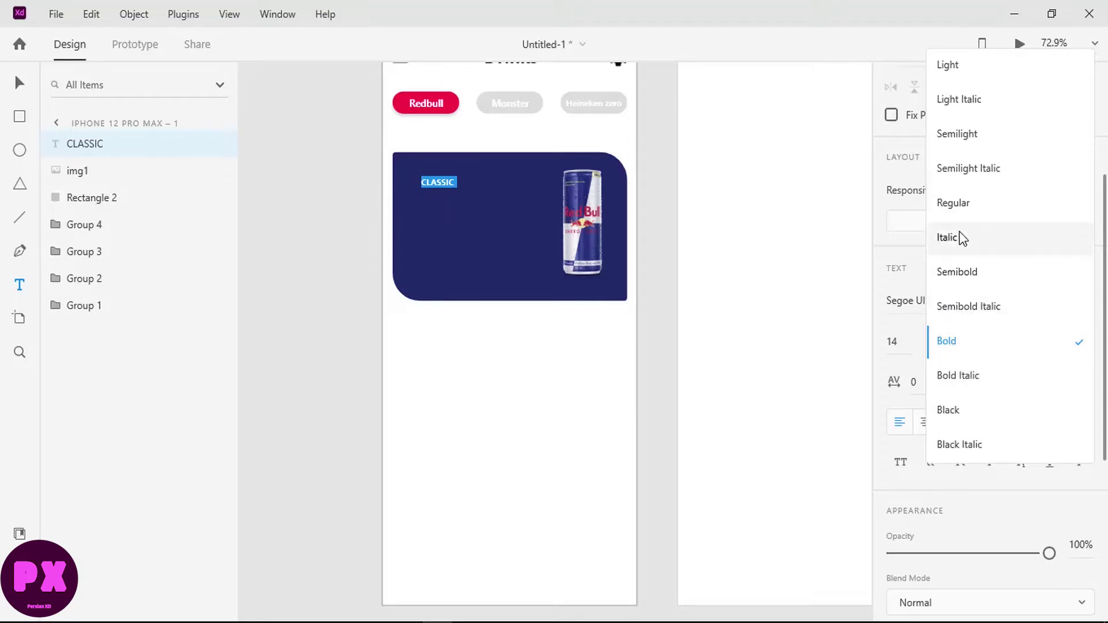
click(959, 206)
click(892, 341)
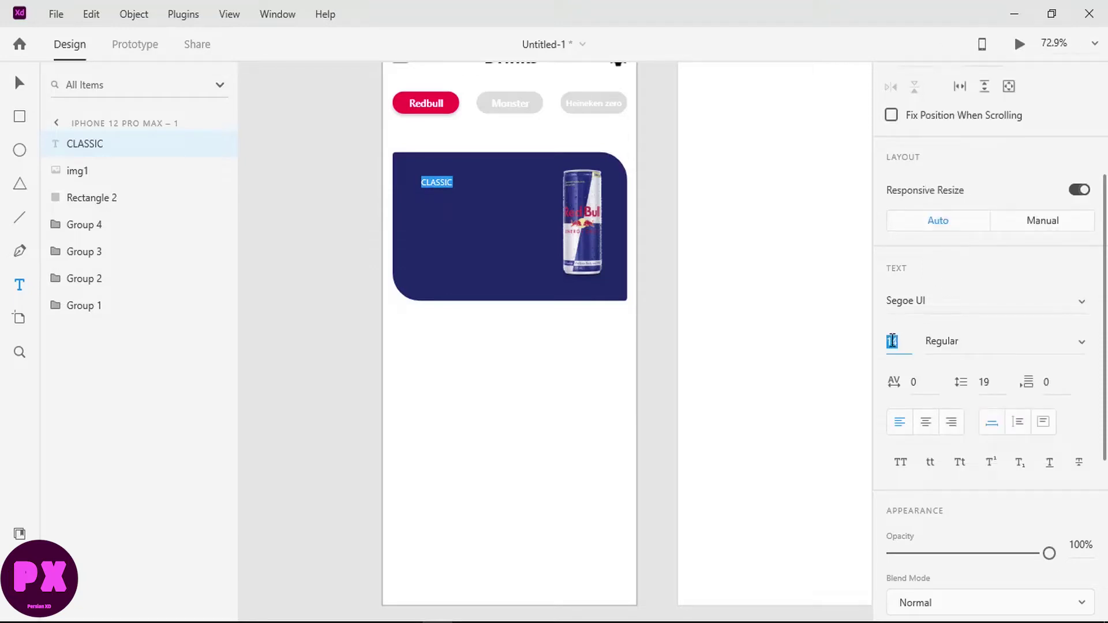
text(18)
key(Return)
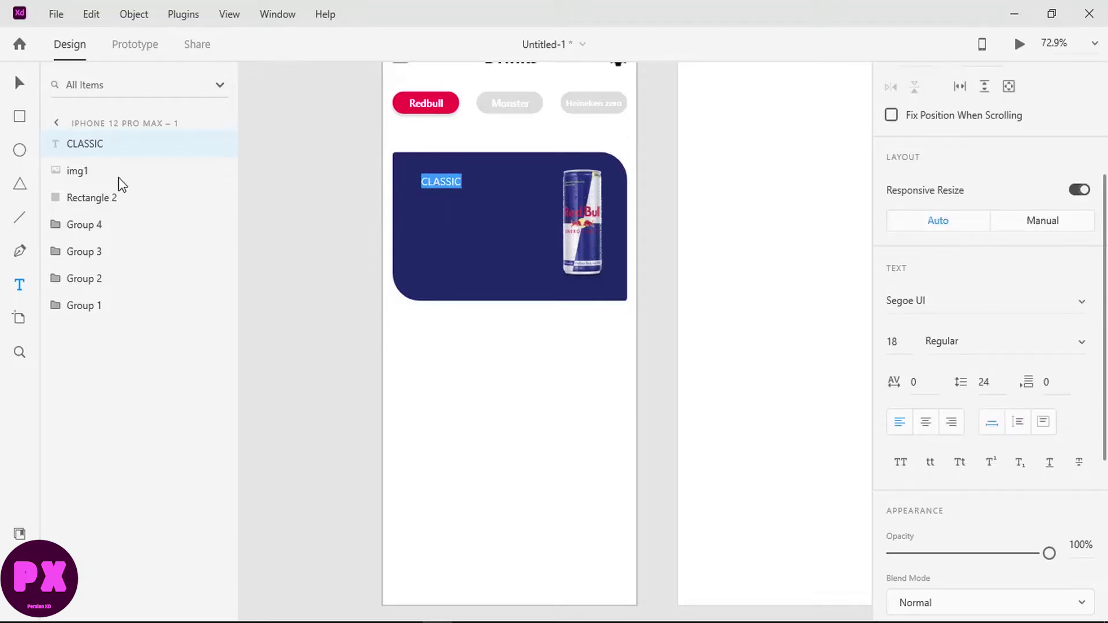
Add a 'Redbull' title below CLASSIC in Bold, size 30
click(422, 211)
text(Redbull)
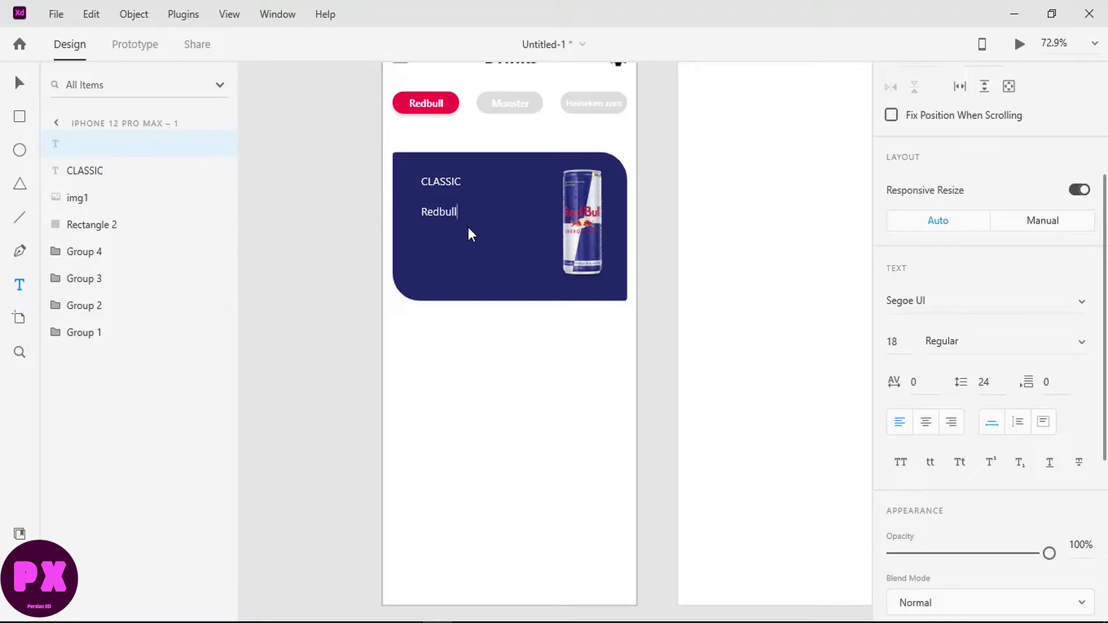
key(ctrl+a)
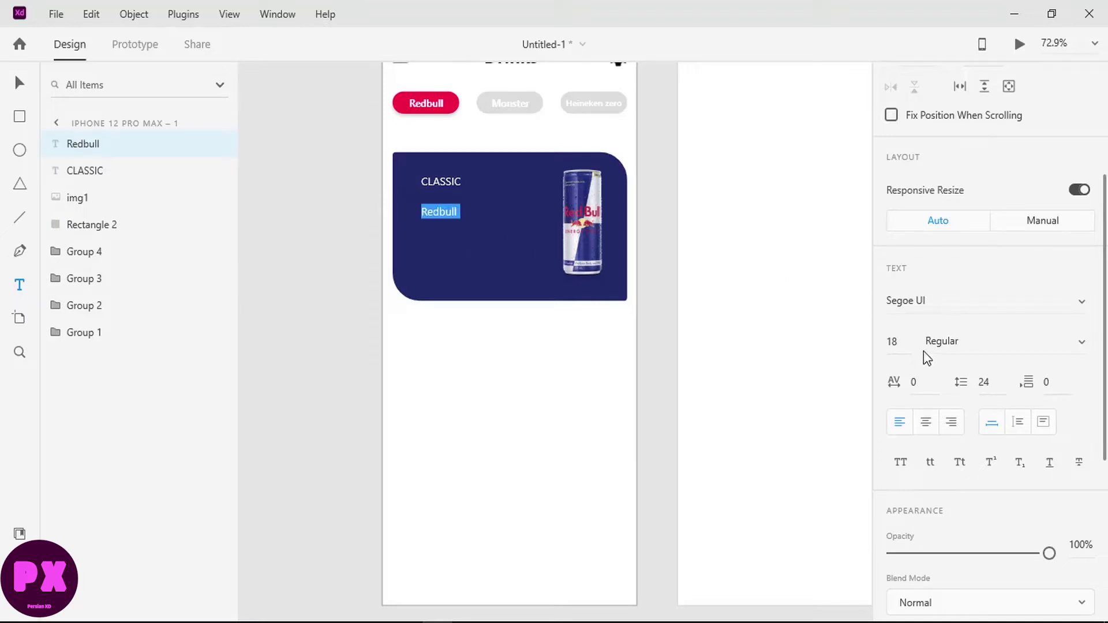
click(1060, 339)
click(959, 407)
text(25)
key(Return)
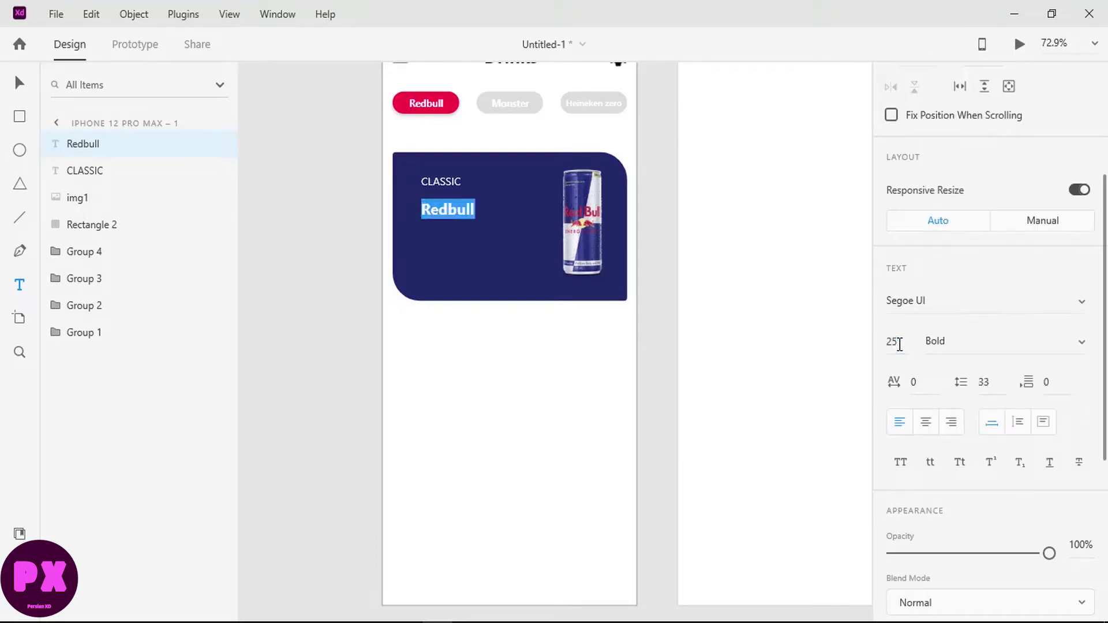
text(30)
key(Return)
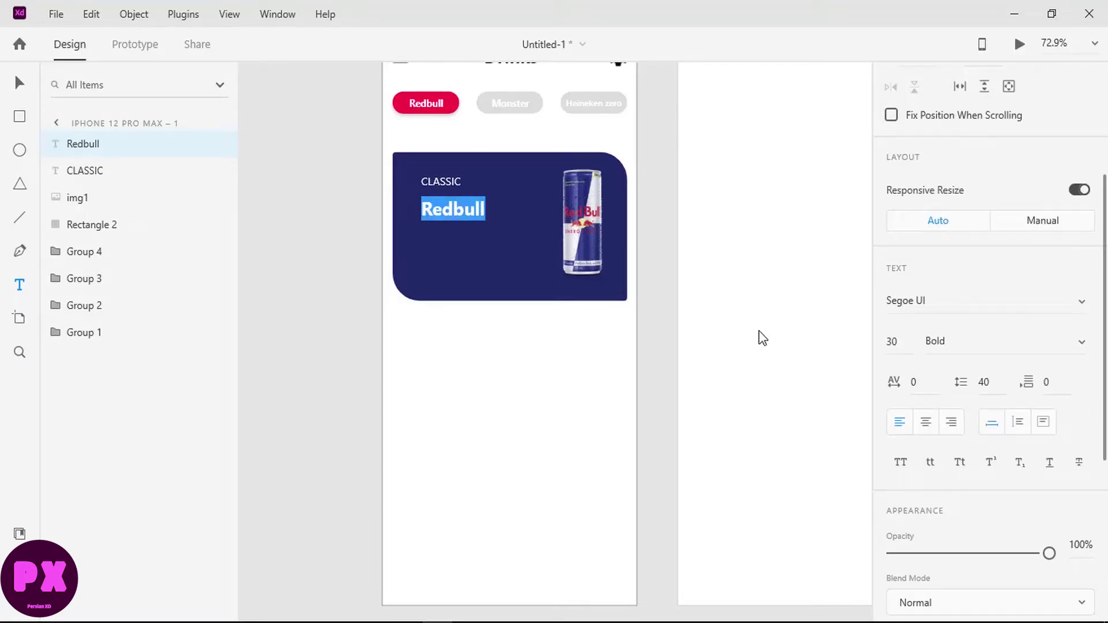
key(Escape)
Add an 'ENEGRY DRINK' line below the title in Regular weight, size 16
click(422, 248)
text(ENEG)
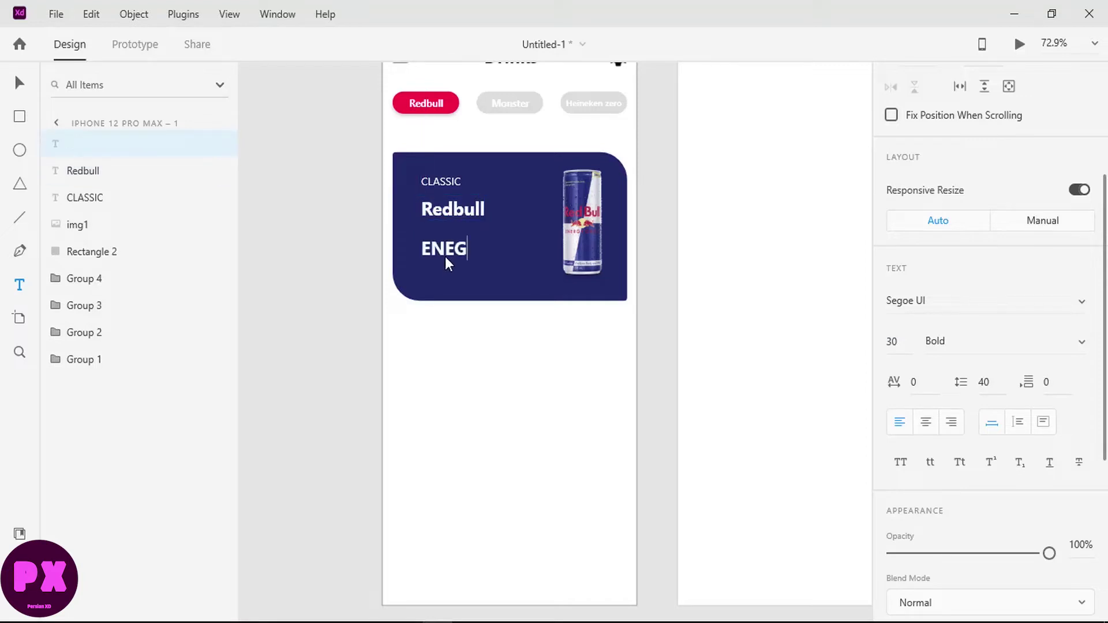
text(RY DRINK)
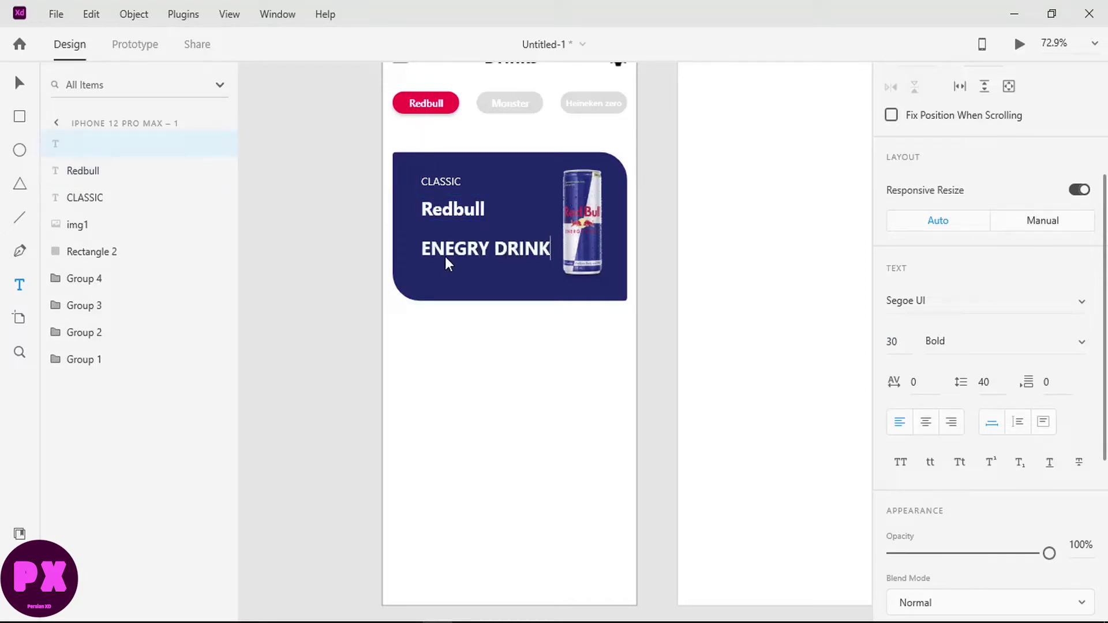
key(ctrl+a)
click(894, 341)
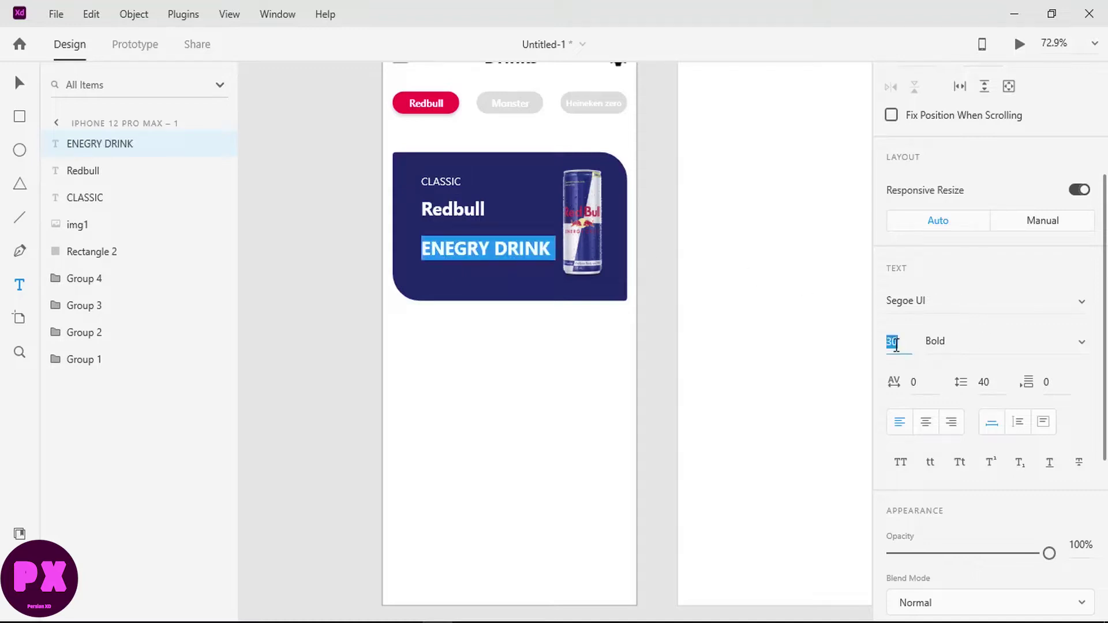
key(Return)
click(1079, 346)
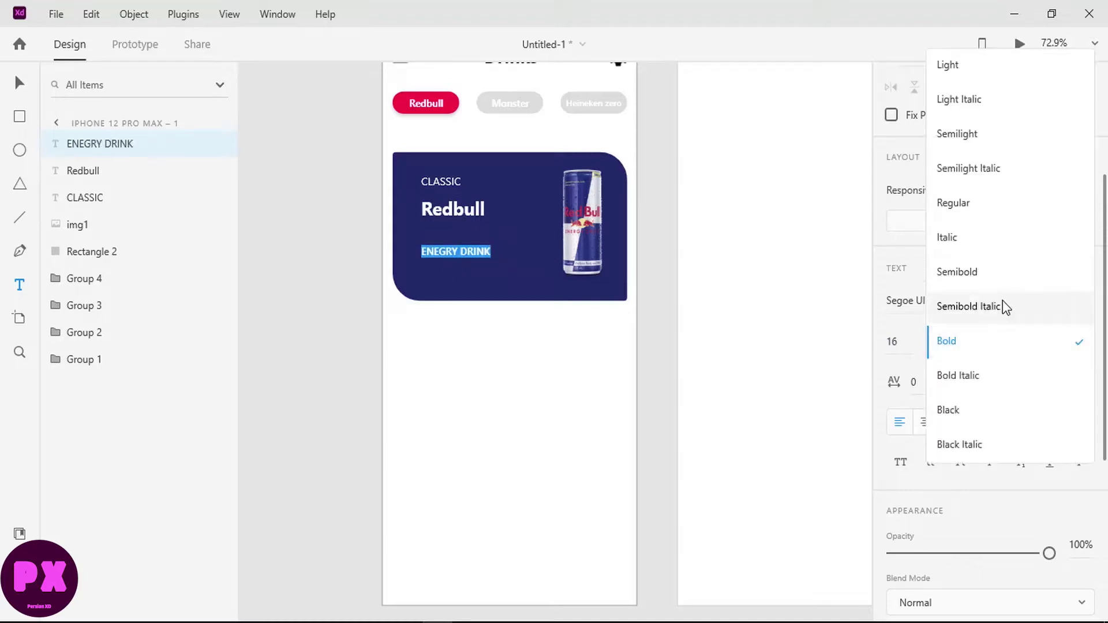
click(955, 214)
Add a '$2.99' price line in Bold, size 30
click(444, 274)
text($2.99)
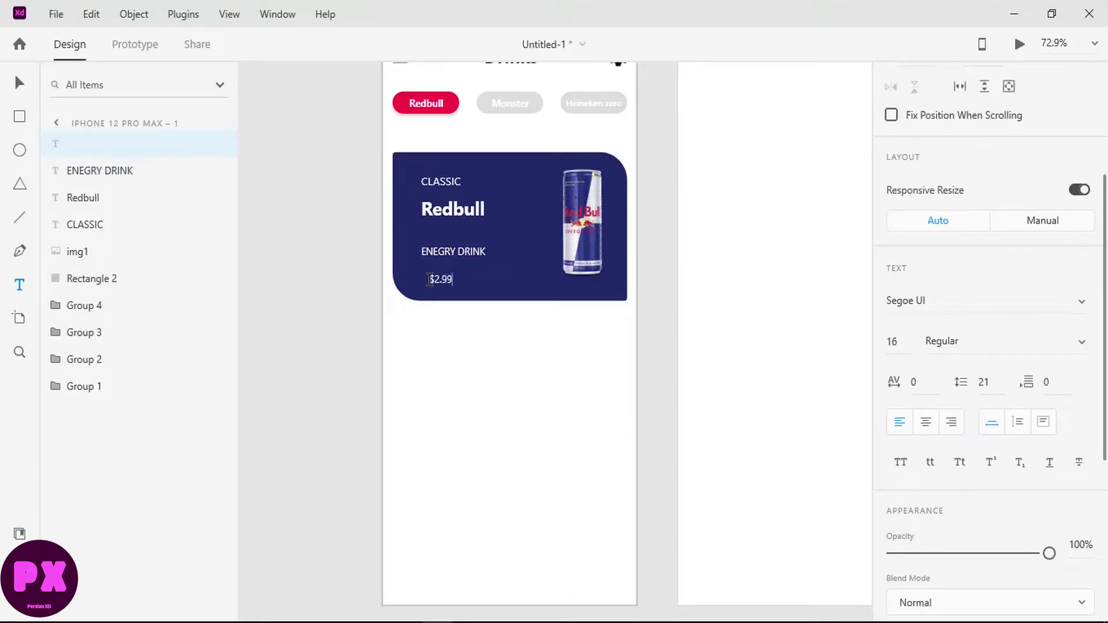
key(ctrl+a)
click(1071, 340)
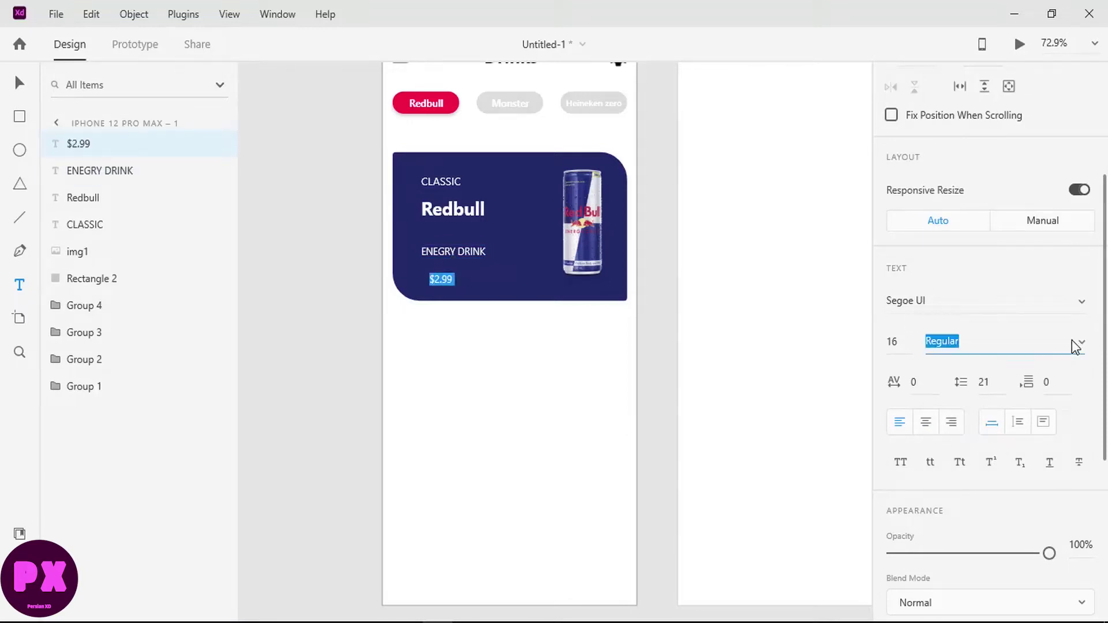
click(969, 411)
click(895, 344)
text(30)
key(Return)
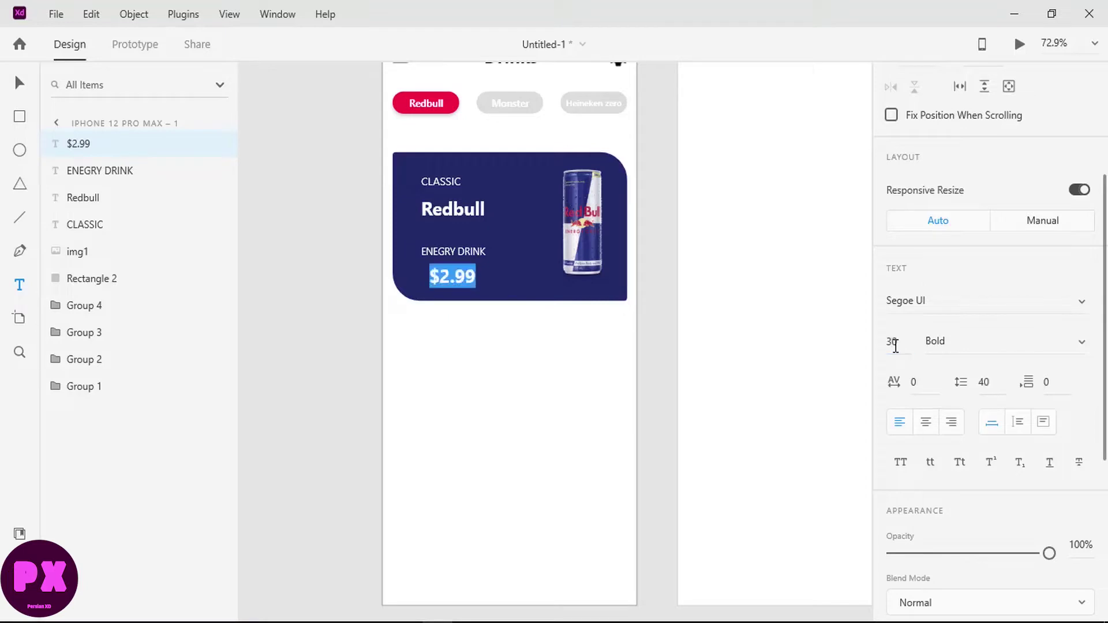
key(Escape)
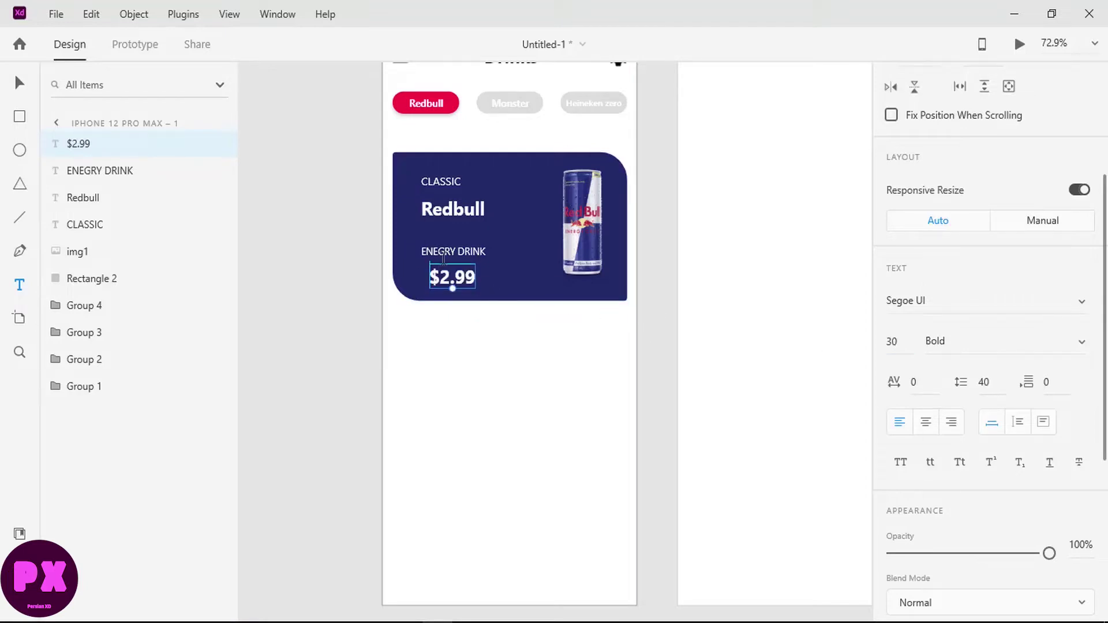
Move ENEGRY DRINK under Redbull, the price under it, and nudge the title
click(19, 88)
click(438, 256)
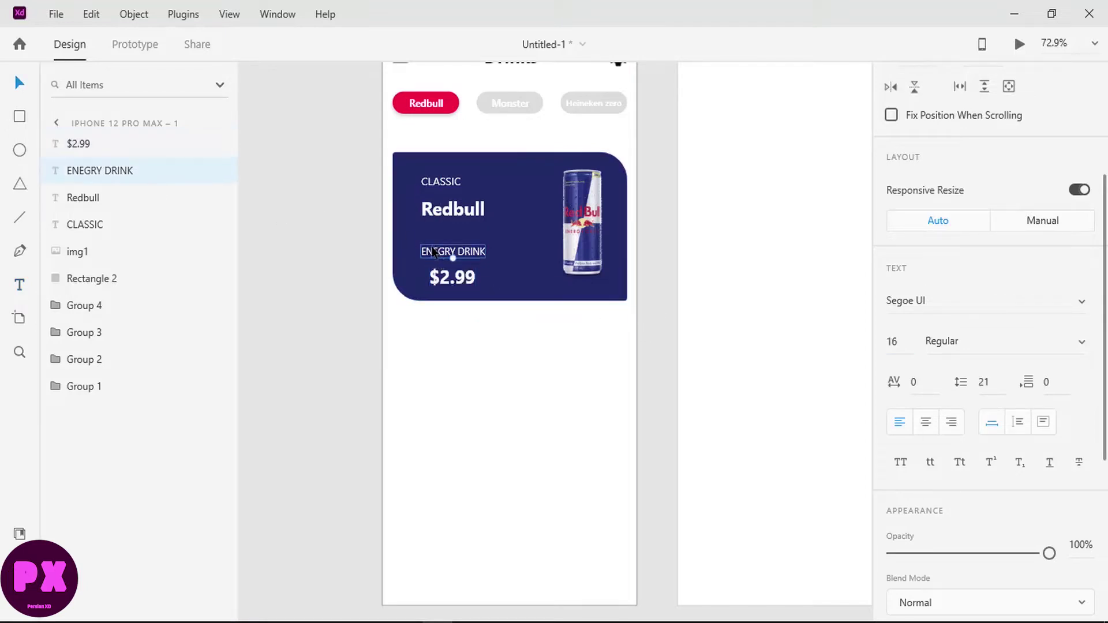
drag(433, 253, 434, 239)
drag(444, 282, 436, 271)
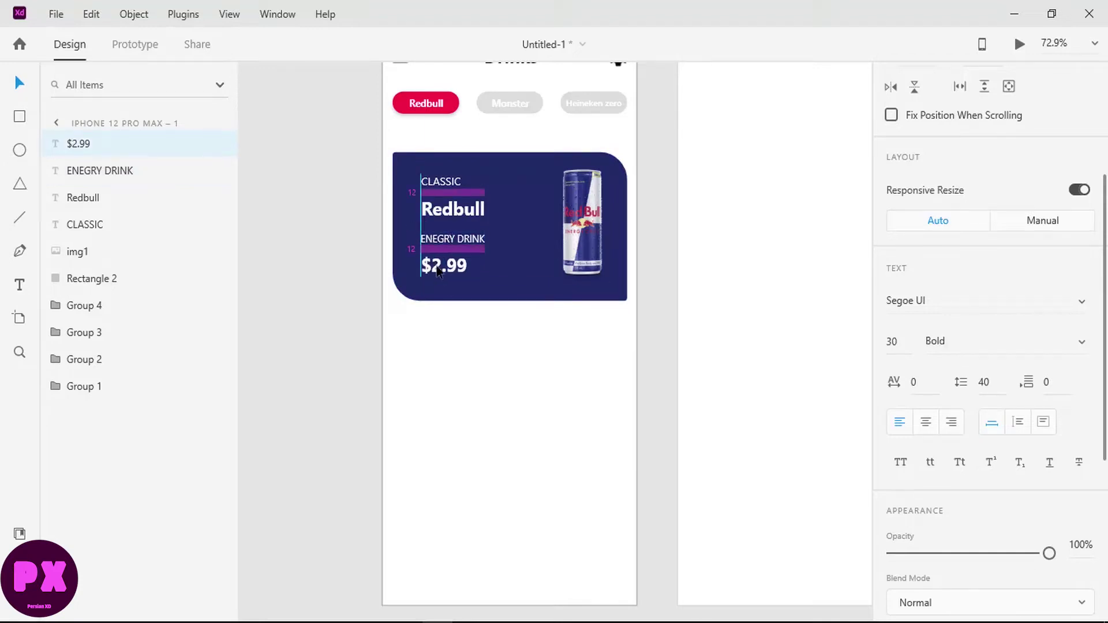
mouse_move(432, 214)
mouse_down()
mouse_move(437, 232)
mouse_move(435, 222)
mouse_up()
Left-align the four text lines, then reposition and stretch the block for even spacing
click(439, 206)
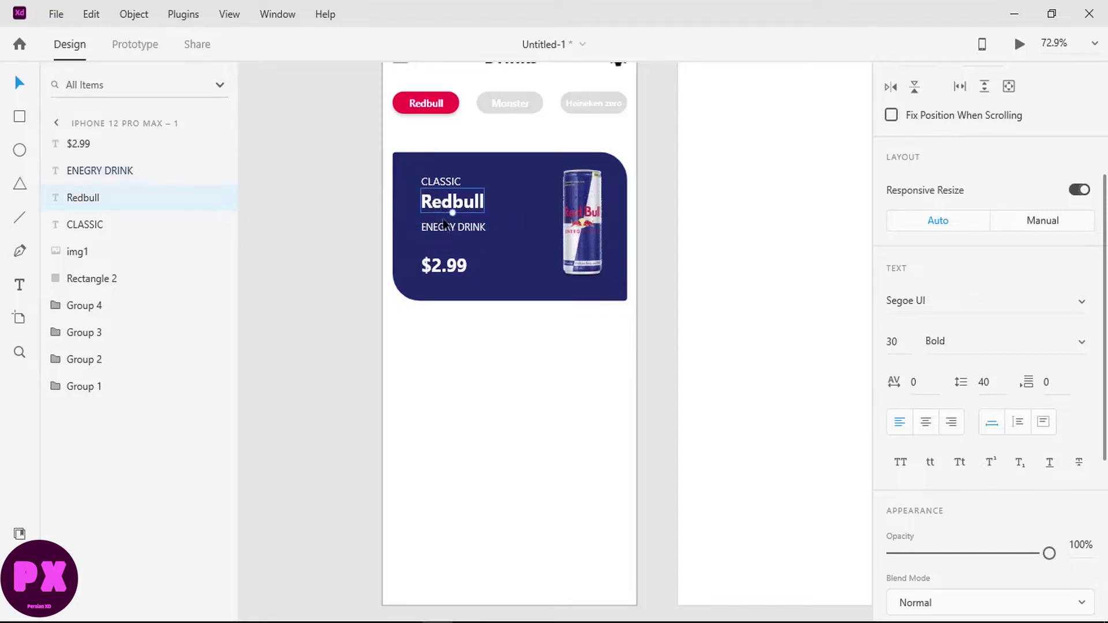
drag(460, 327, 477, 177)
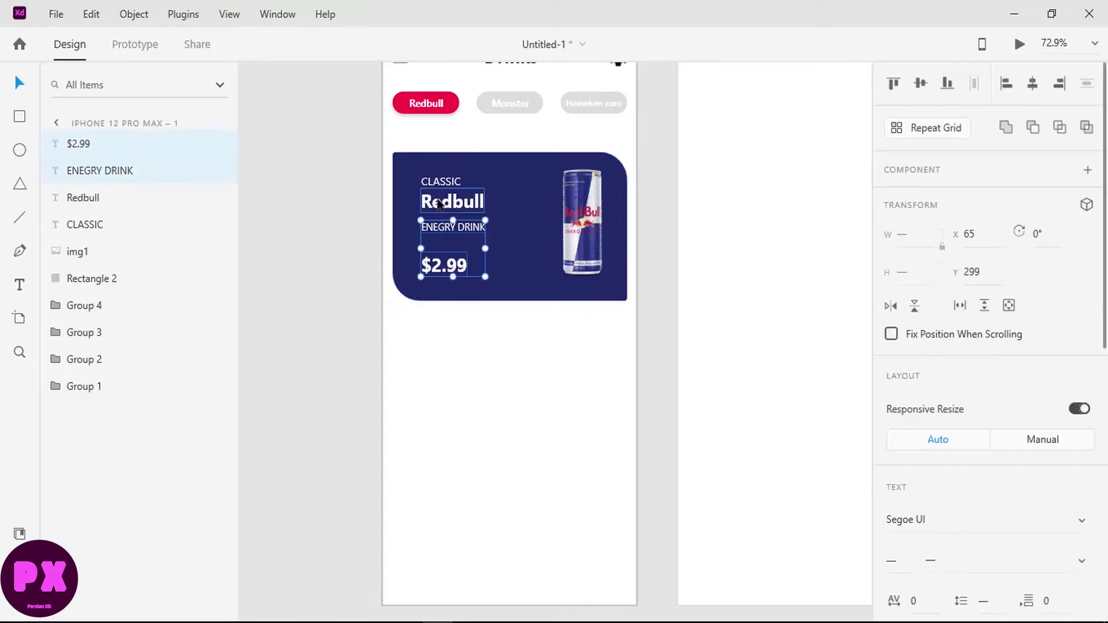
click(1007, 84)
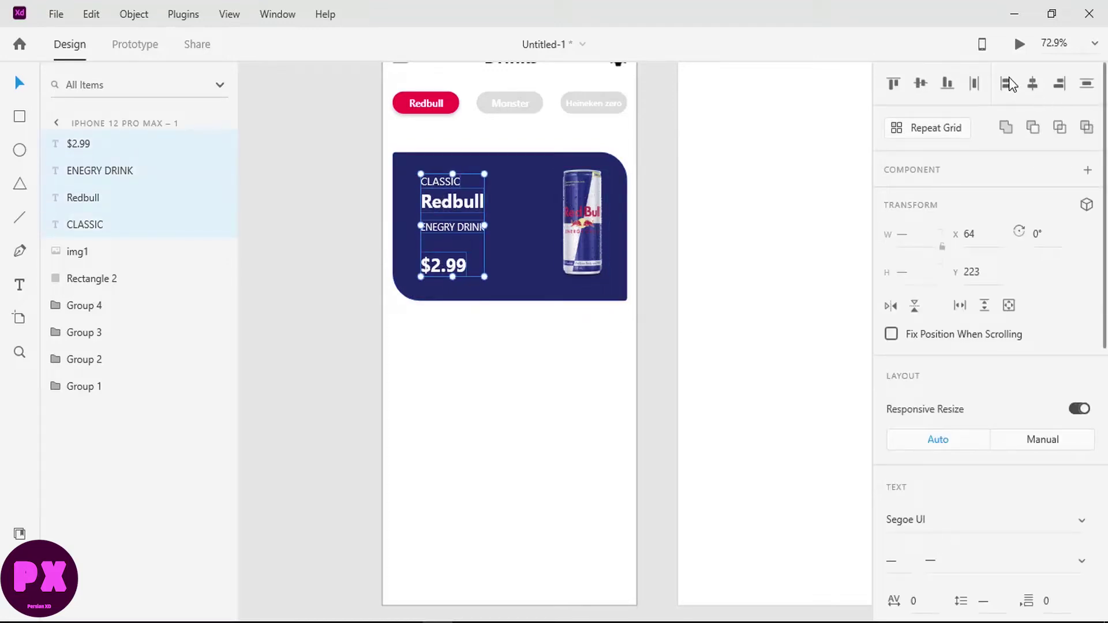
drag(445, 205, 441, 200)
drag(448, 274, 449, 278)
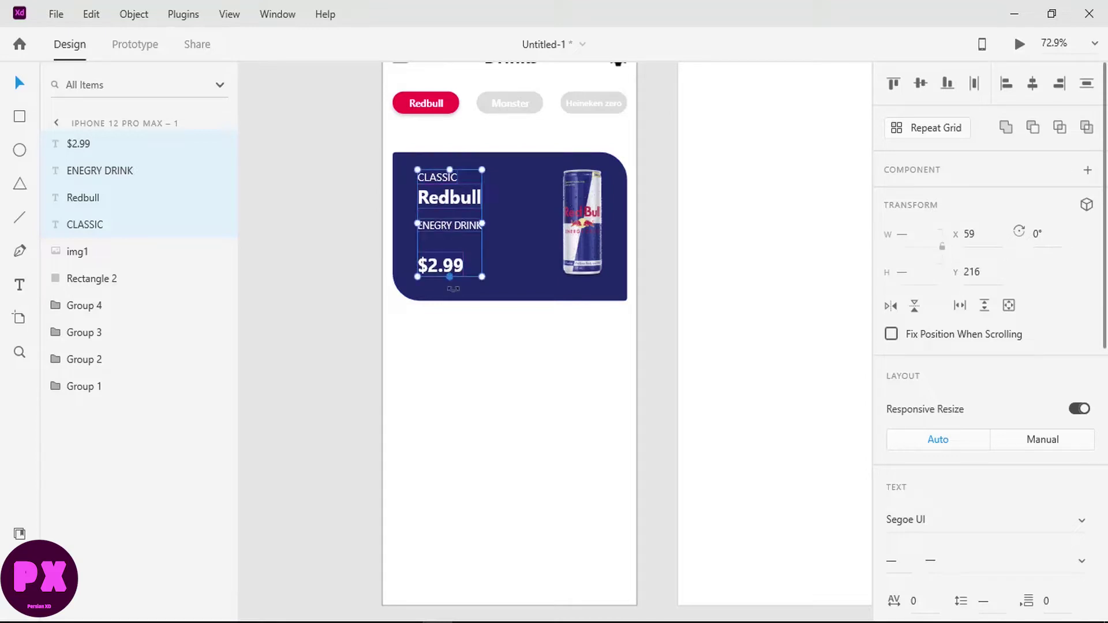
click(462, 336)
click(78, 144)
Group the four text lines into one renamed layer group
shift+click(81, 225)
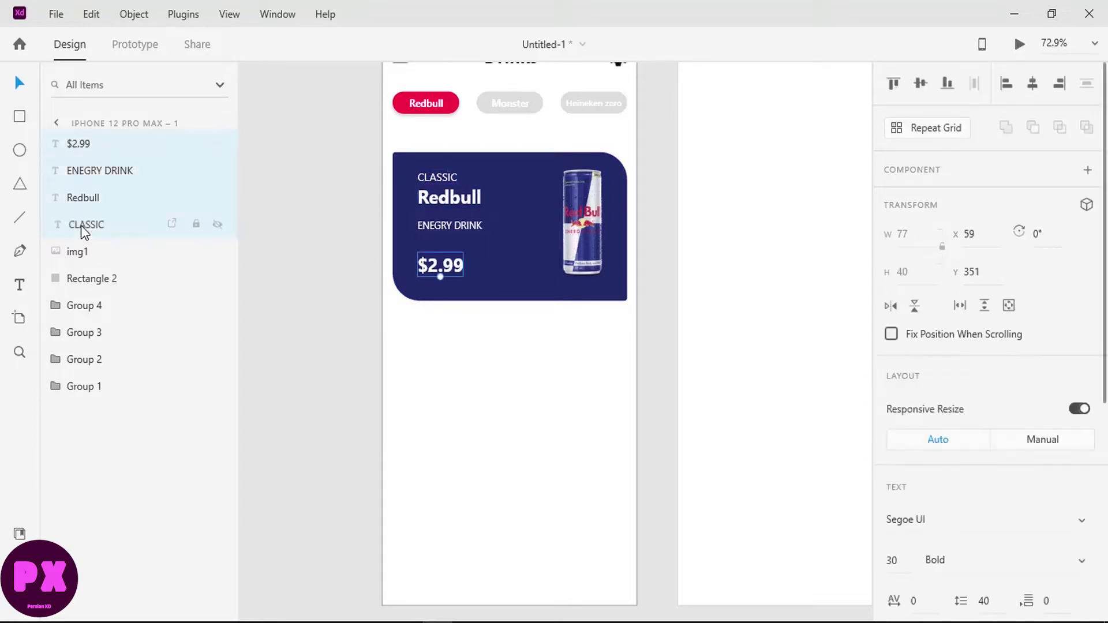
key(ctrl+g)
double_click(85, 142)
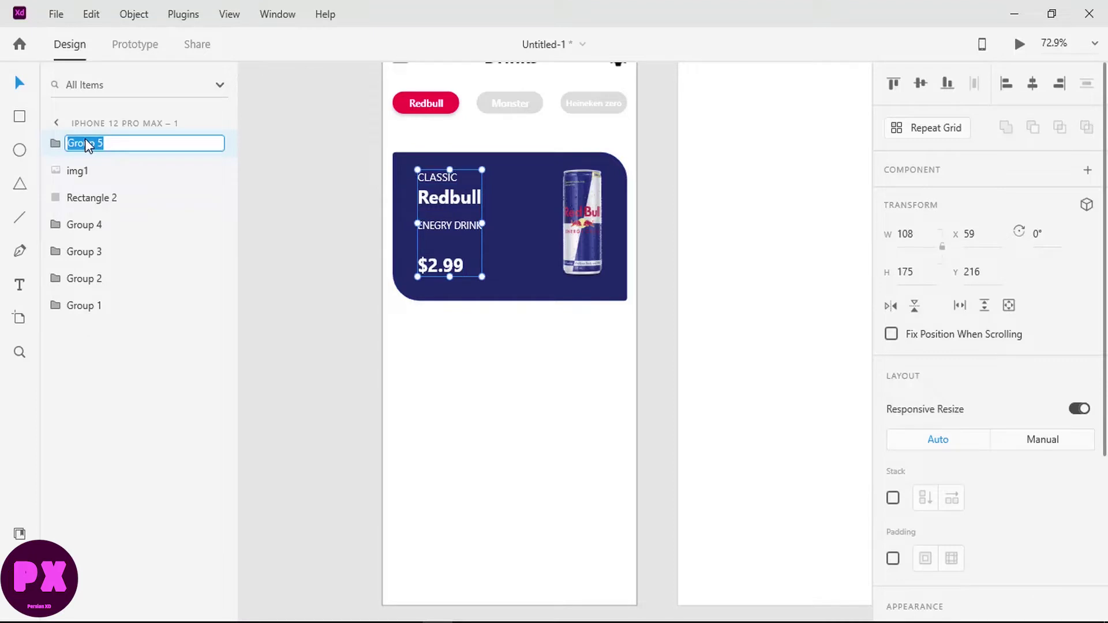
text(titles)
key(Return)
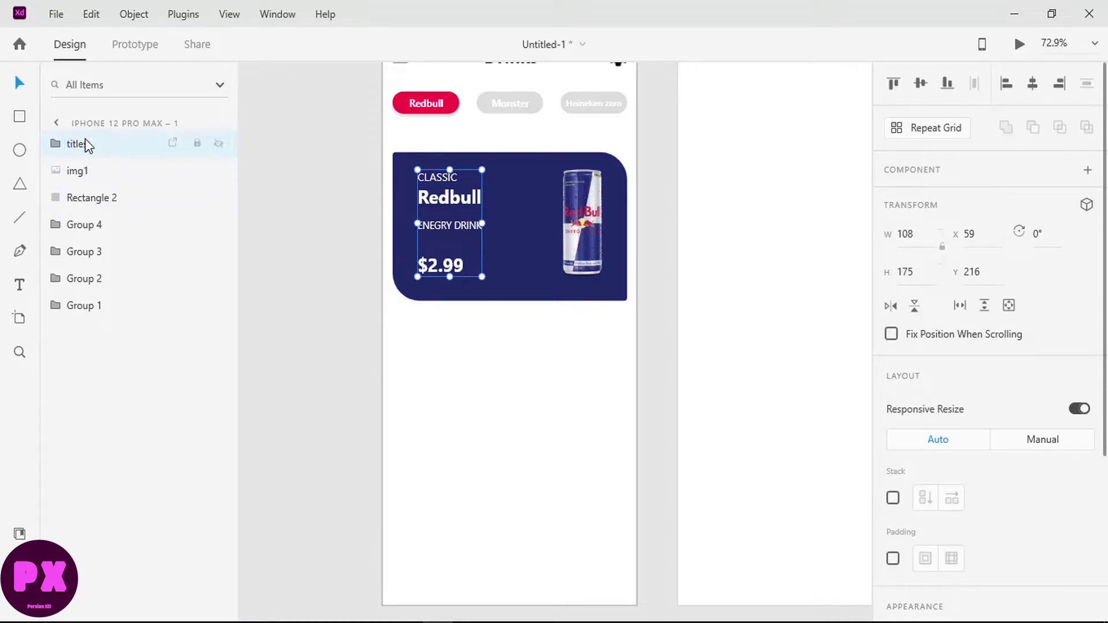
Group the text, can image and card rectangle as 'product'
shift+click(75, 171)
shift+click(74, 192)
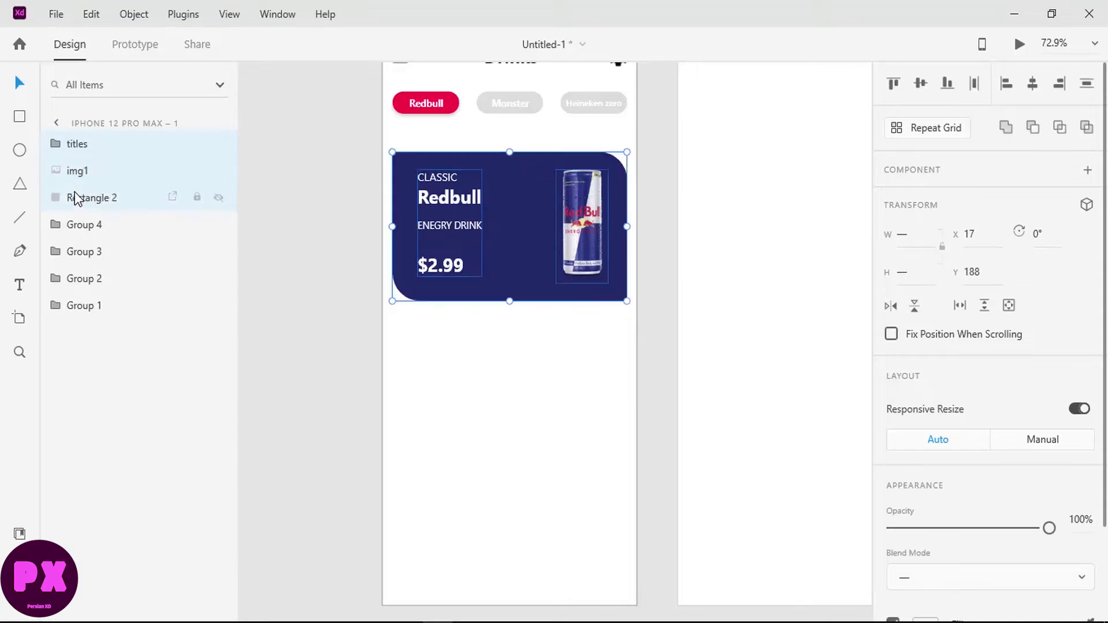
key(ctrl+g)
double_click(74, 145)
text(product)
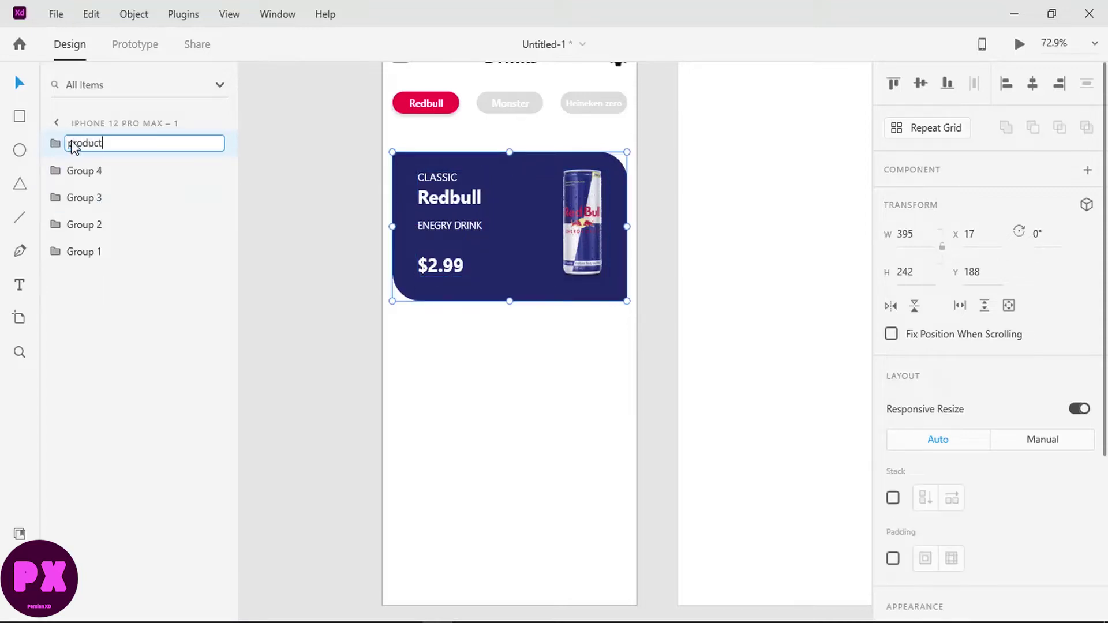
key(Return)
Rename the Redbull, Monster and Heineken zero button layers title1, title2 and title3
click(81, 225)
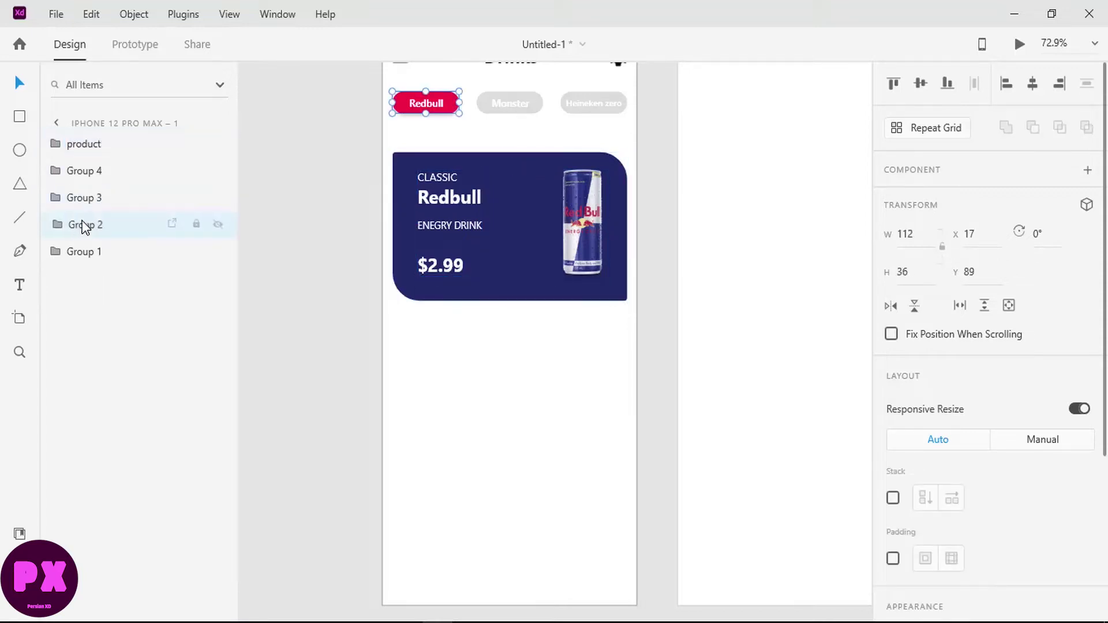
double_click(83, 225)
text(titl)
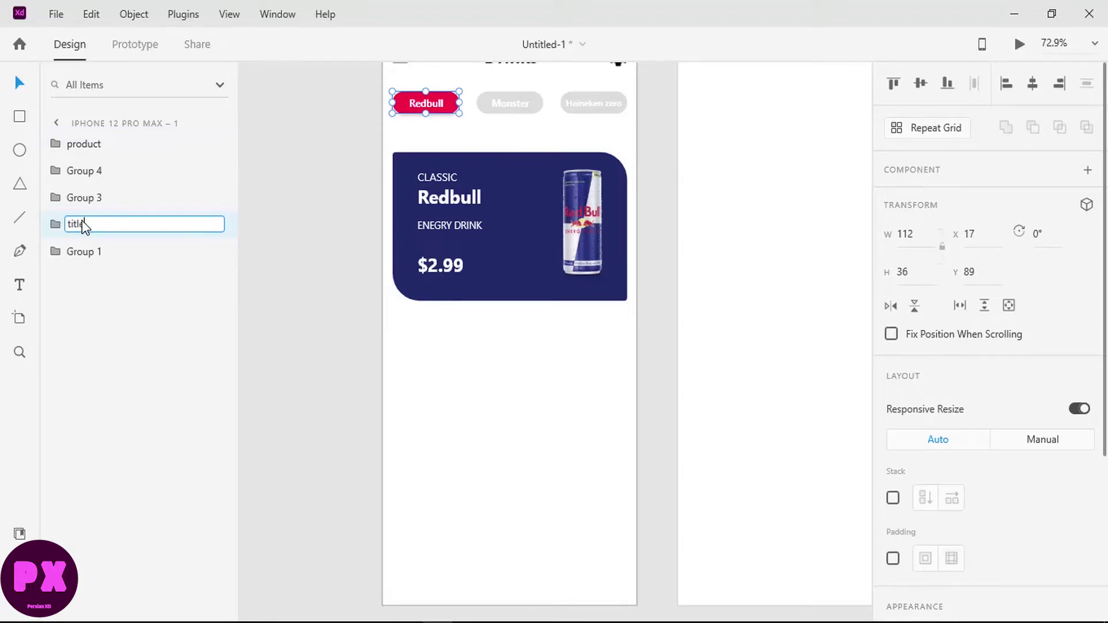
text(e1)
key(Return)
double_click(86, 202)
text(title)
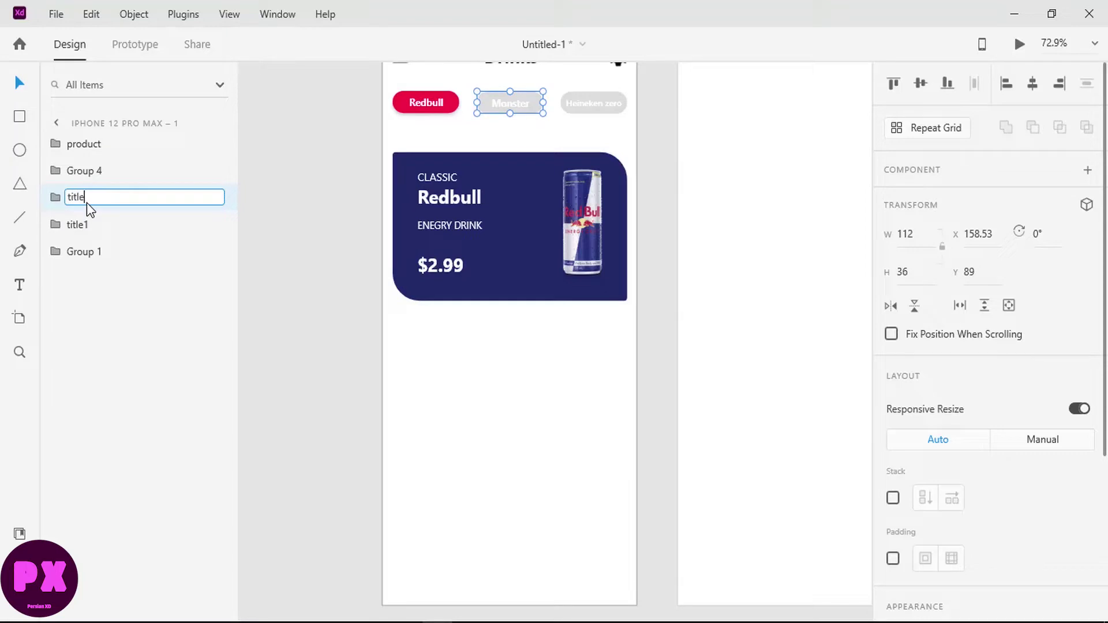
text(2)
key(Return)
double_click(84, 171)
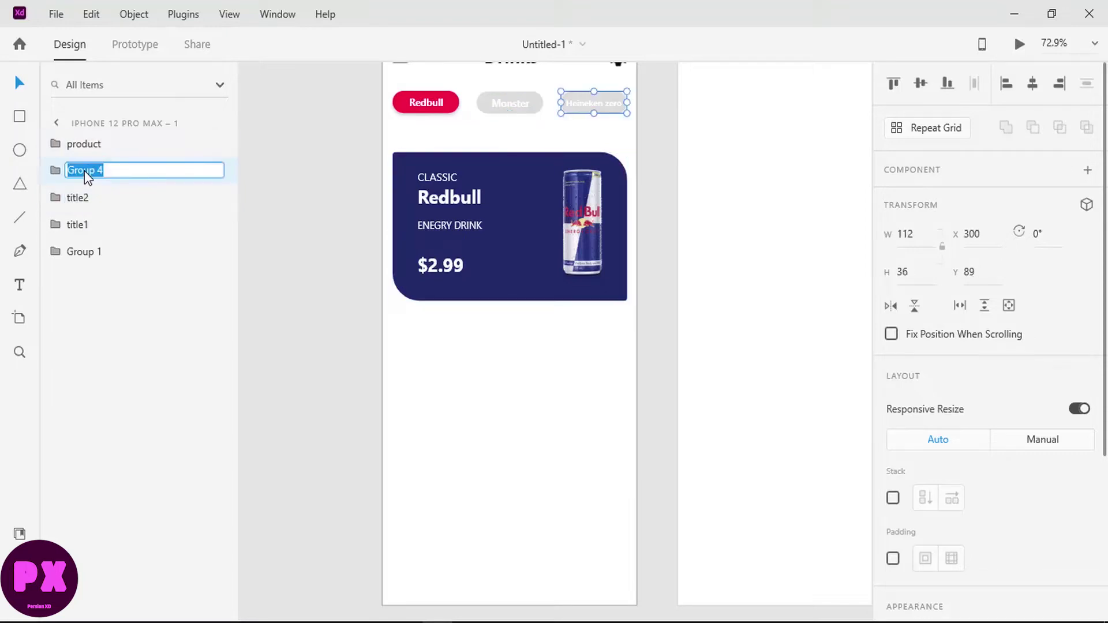
text(title3)
key(Return)
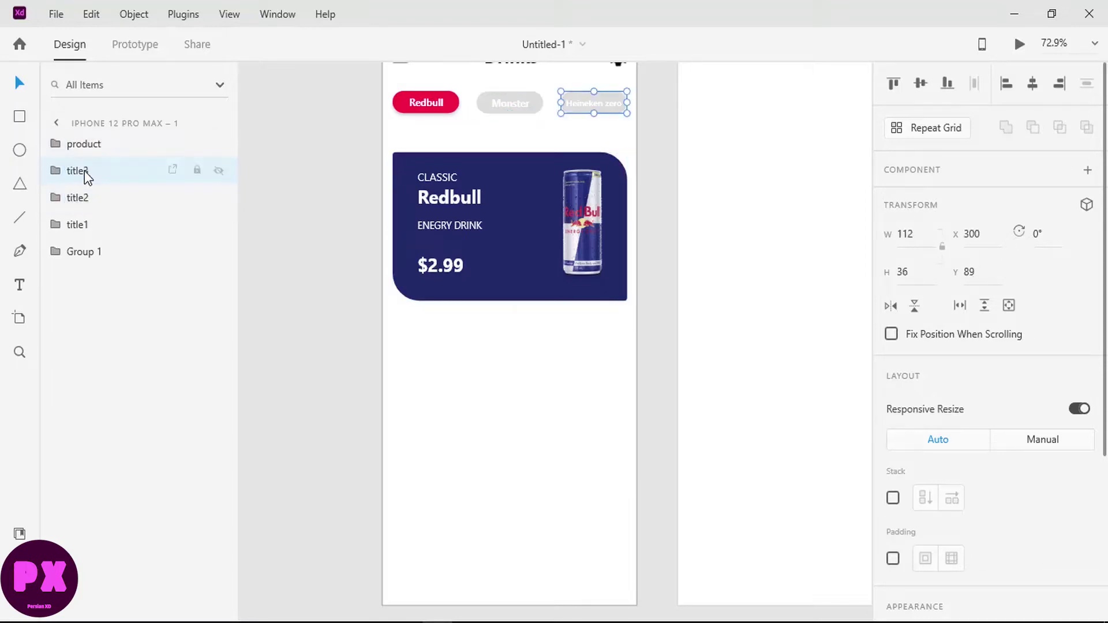
Repeat-grid the product card into three copies, ungroup them, and move the stack up under the buttons
click(508, 244)
click(923, 127)
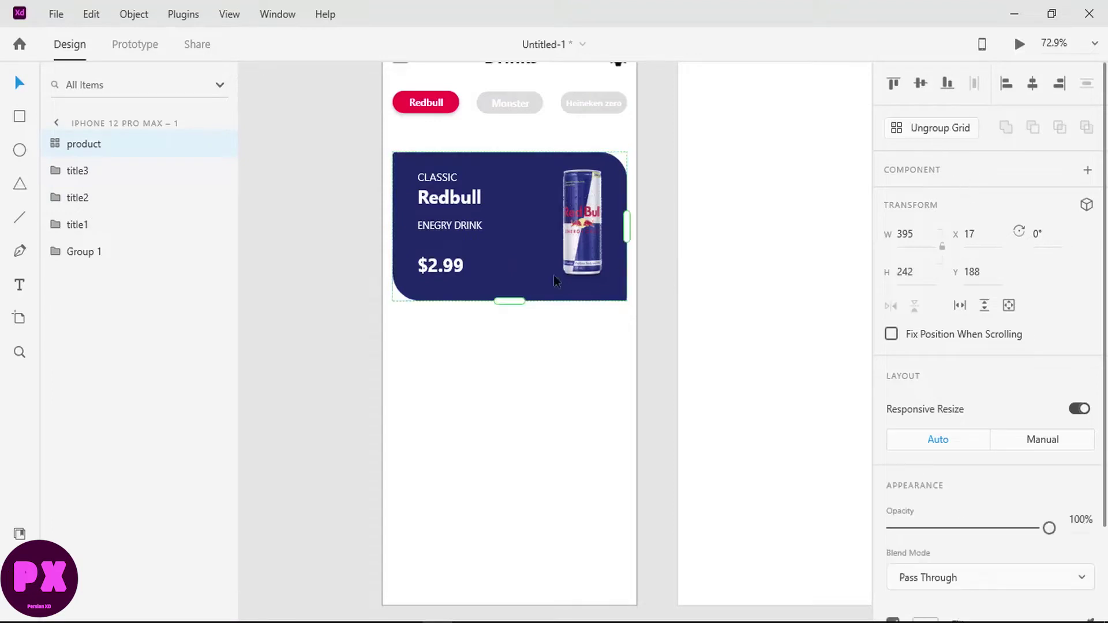
drag(509, 300, 509, 605)
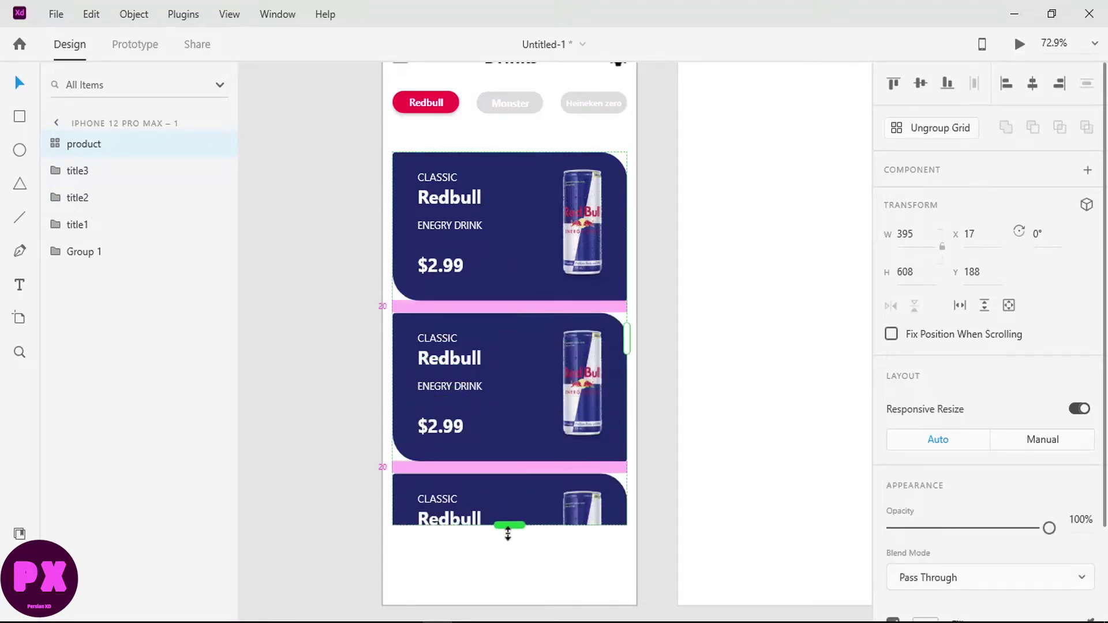
click(923, 127)
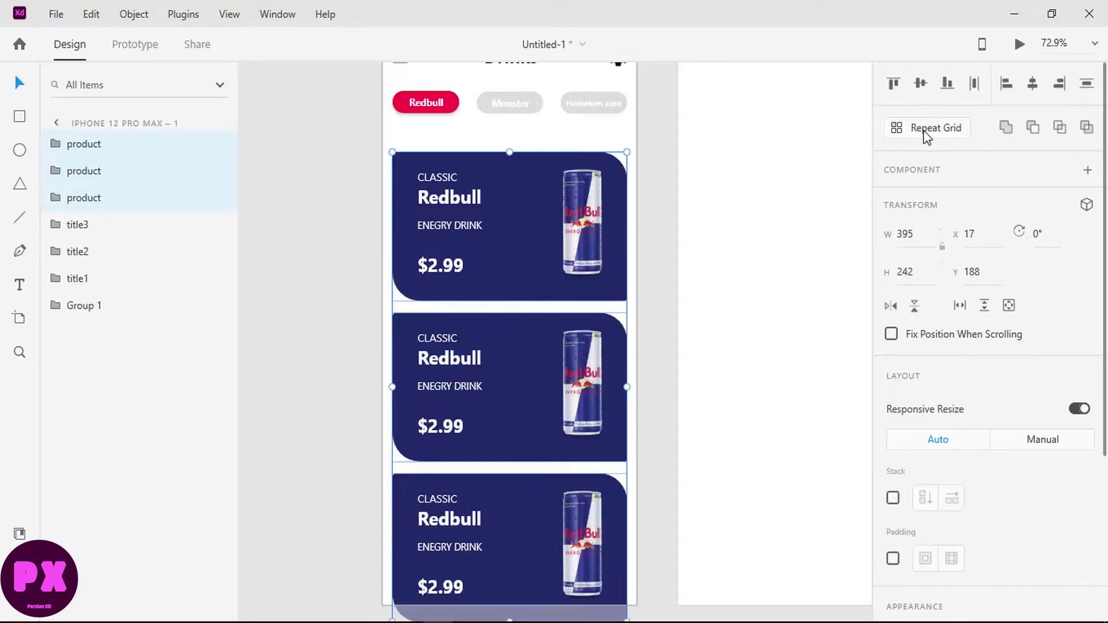
drag(524, 194, 521, 176)
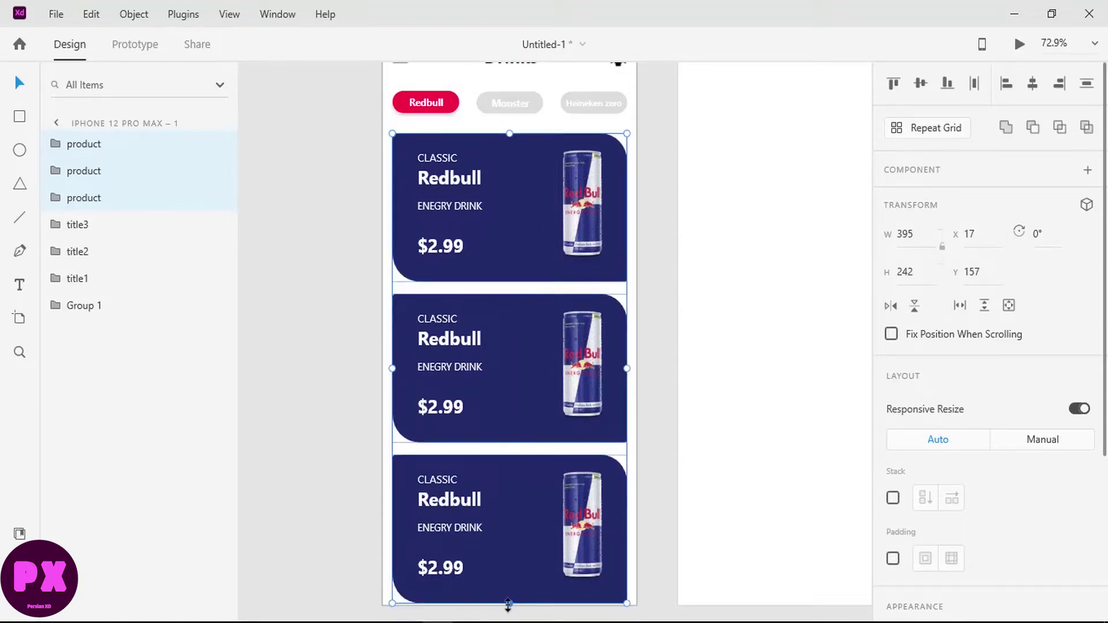
drag(508, 601, 511, 472)
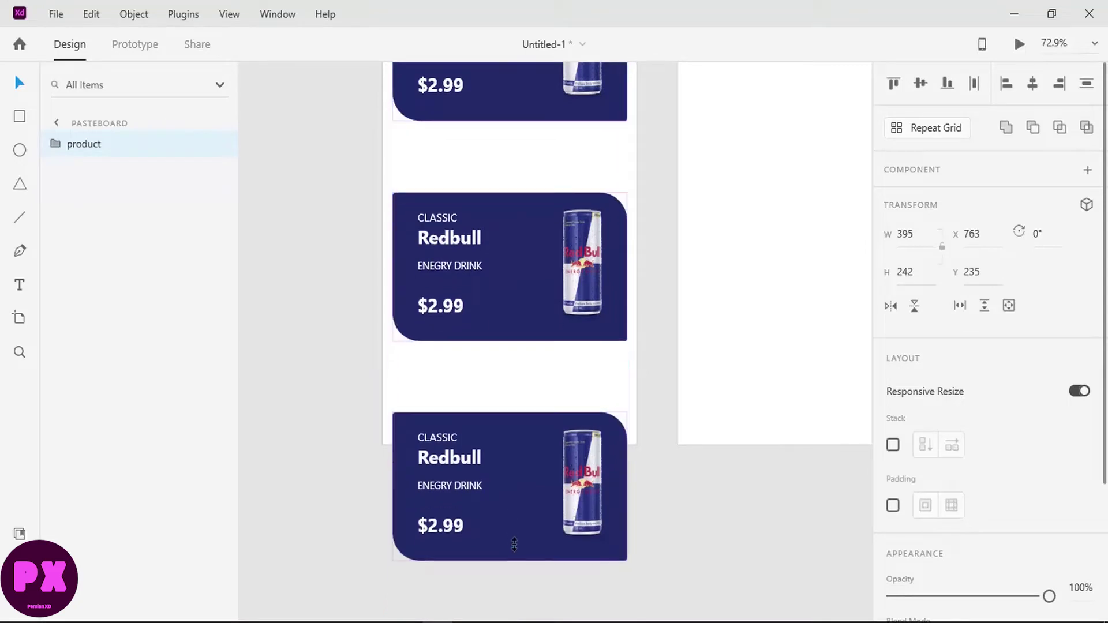
key(ctrl+z)
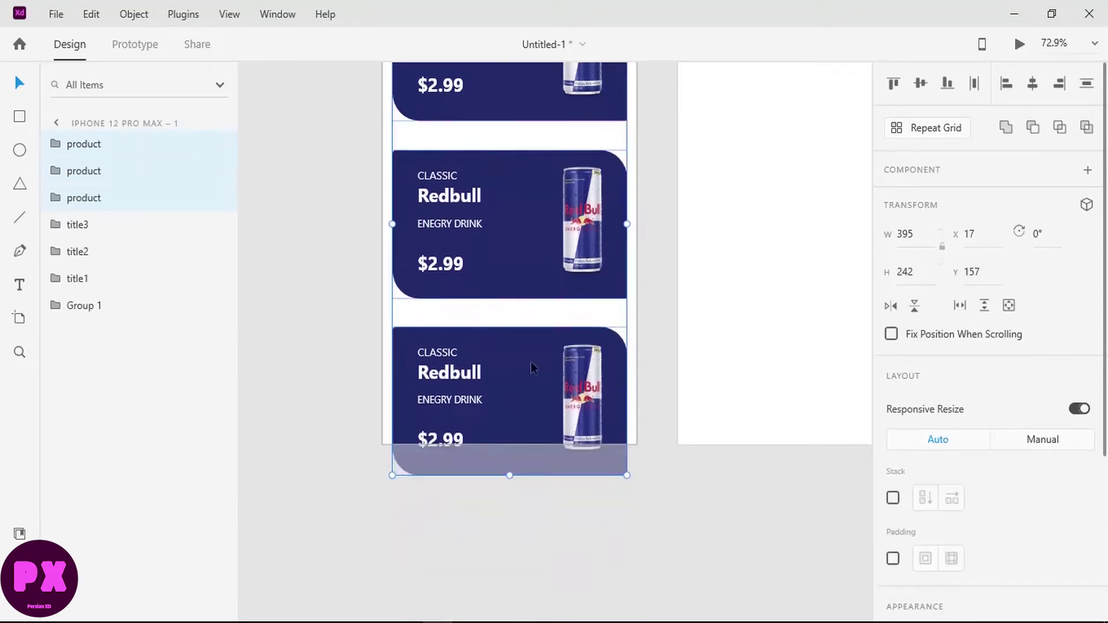
scroll(535, 352, up, 2)
scroll(534, 351, up, 3)
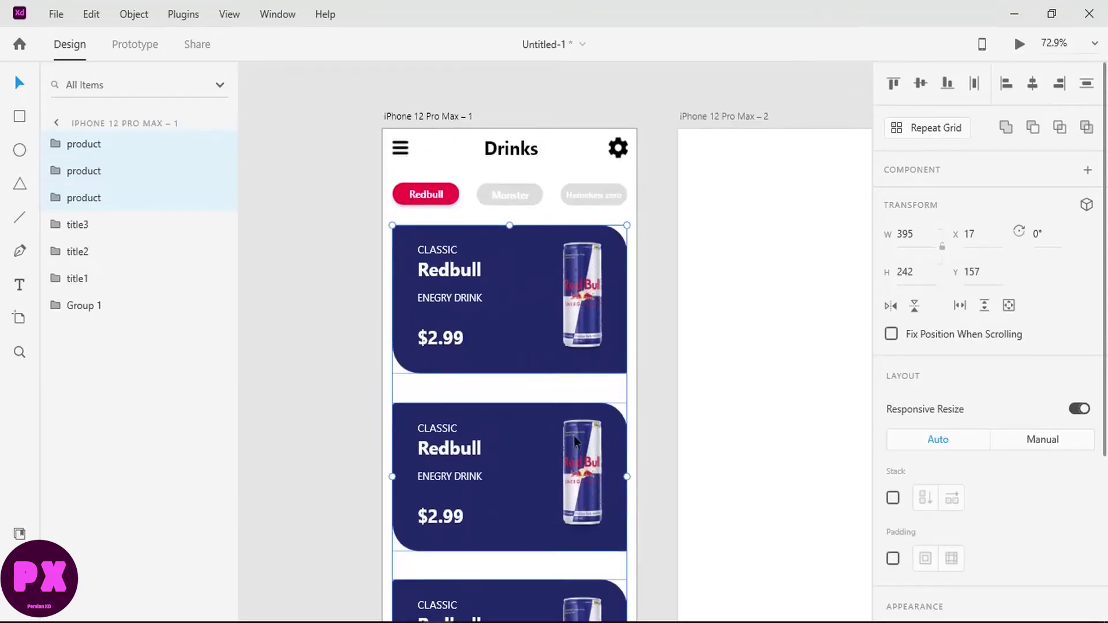
Rename the three product card layers product1, product2 and product3
click(68, 199)
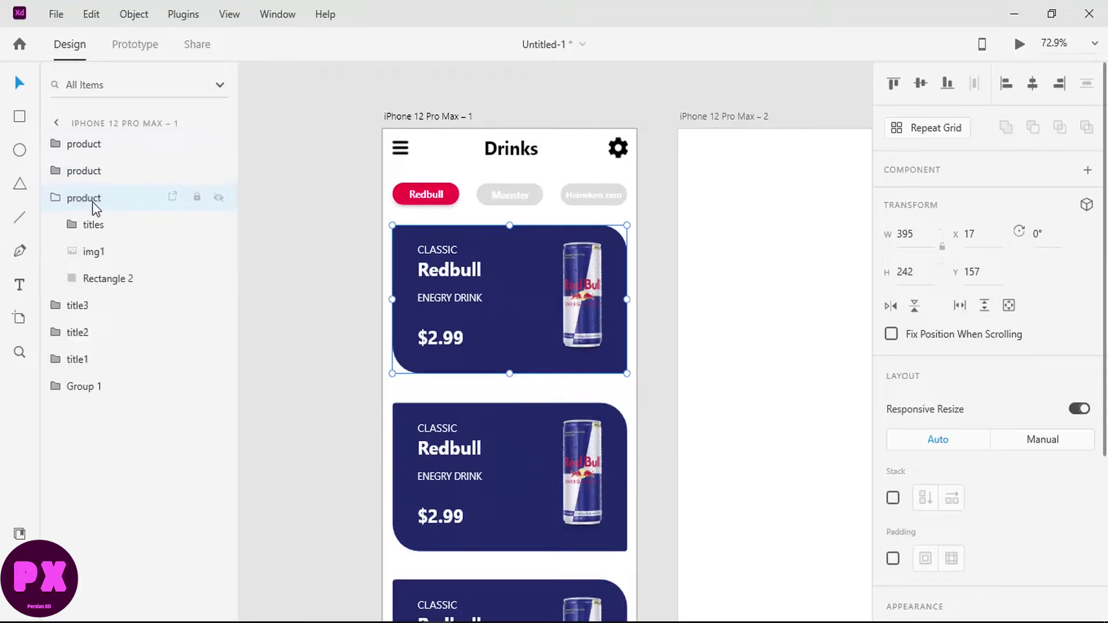
double_click(93, 199)
click(122, 201)
text(1)
key(Return)
click(81, 178)
double_click(81, 172)
text(2)
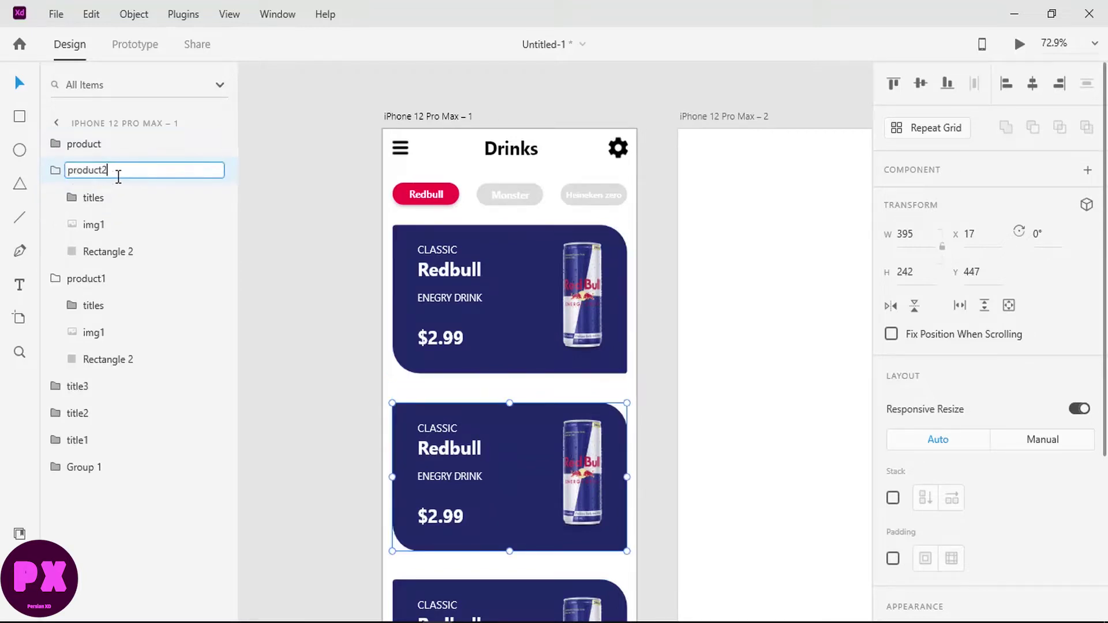
key(Return)
click(91, 143)
double_click(92, 143)
click(124, 143)
text(3)
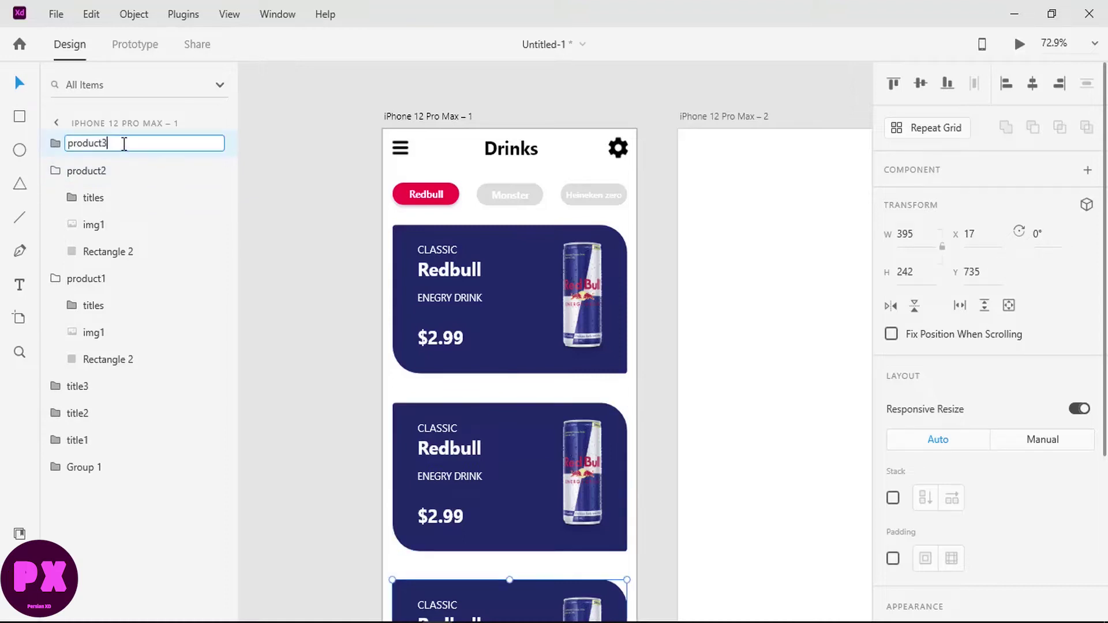
key(Return)
Replace the second card's can with the light-blue img2.png can from the desktop
click(103, 172)
click(55, 171)
click(55, 197)
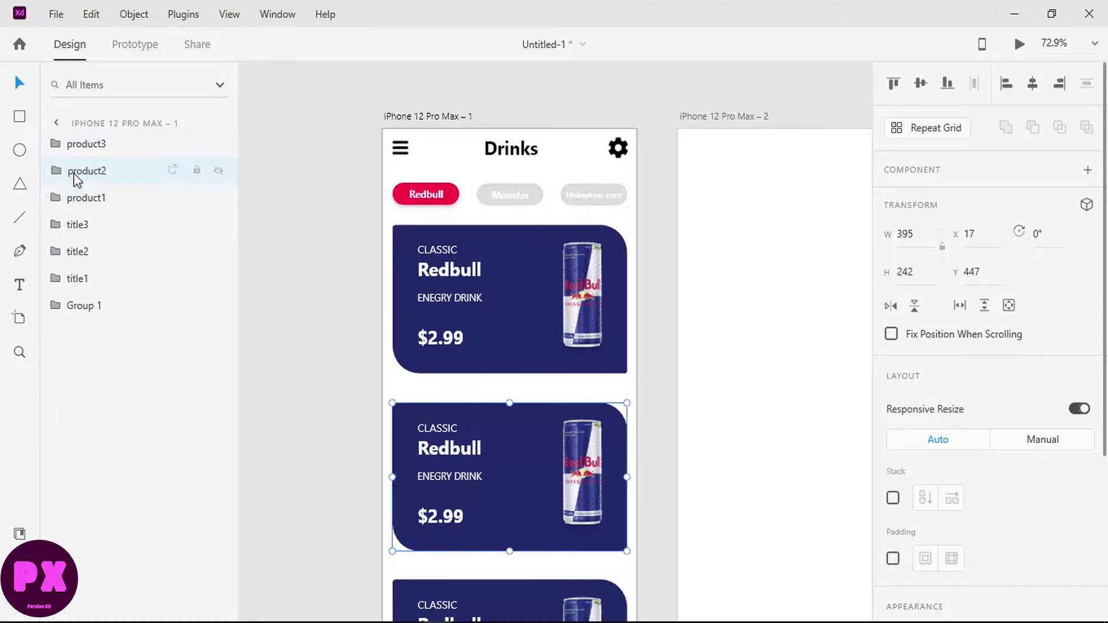
double_click(81, 171)
click(55, 170)
click(81, 225)
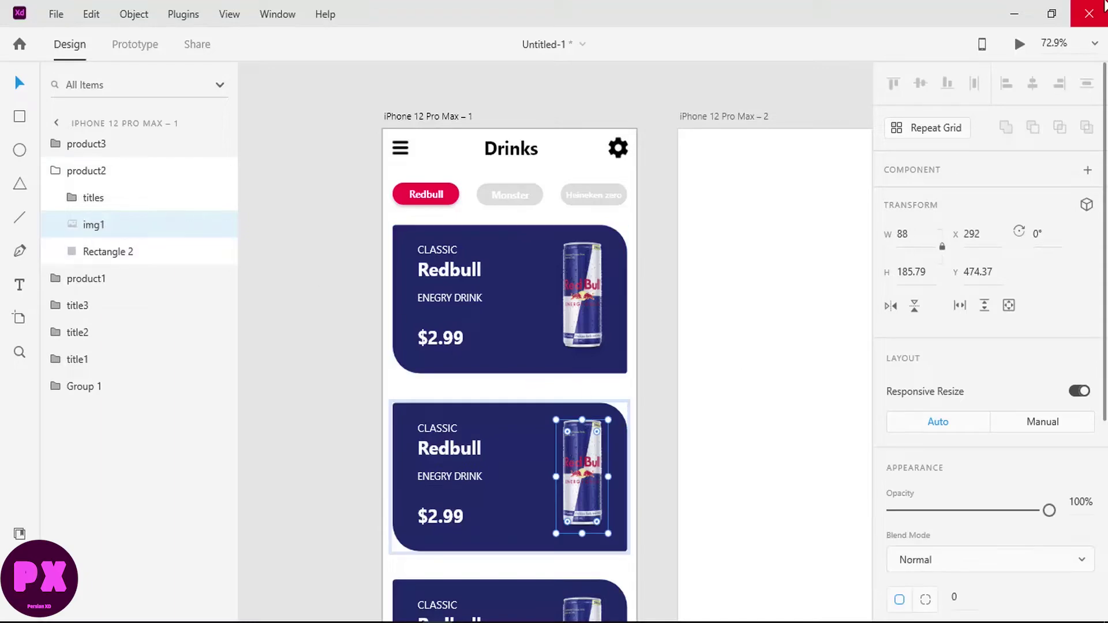
click(1051, 14)
drag(1067, 231, 596, 447)
Replace the third card's can with the pink Ruby img3.png can and shrink it to fit
scroll(522, 219, down, 2)
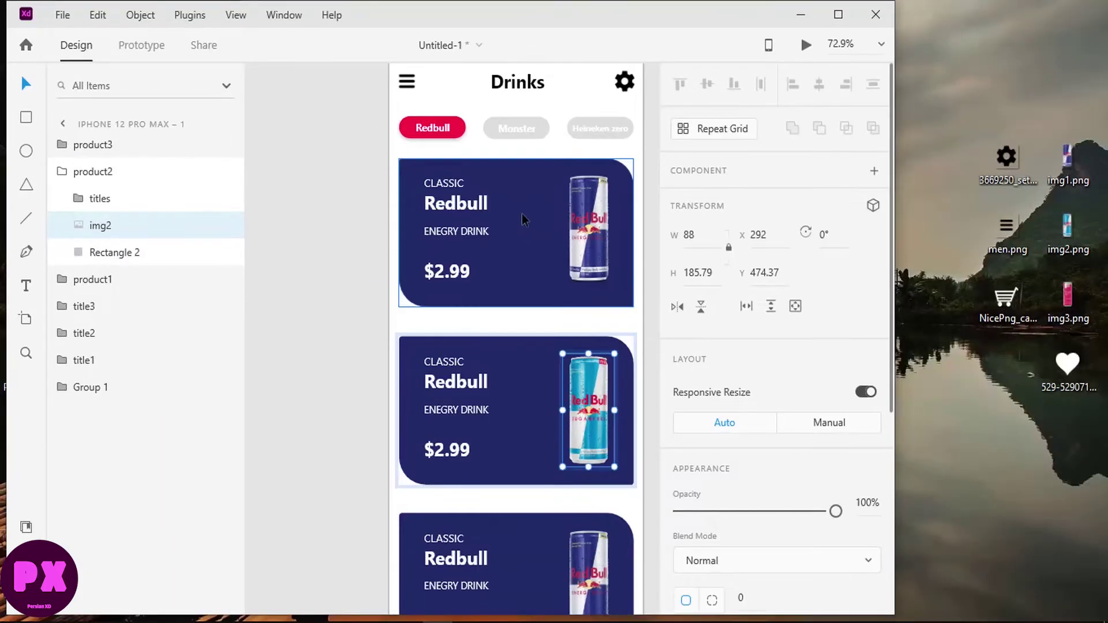
scroll(522, 220, down, 3)
click(61, 172)
click(62, 144)
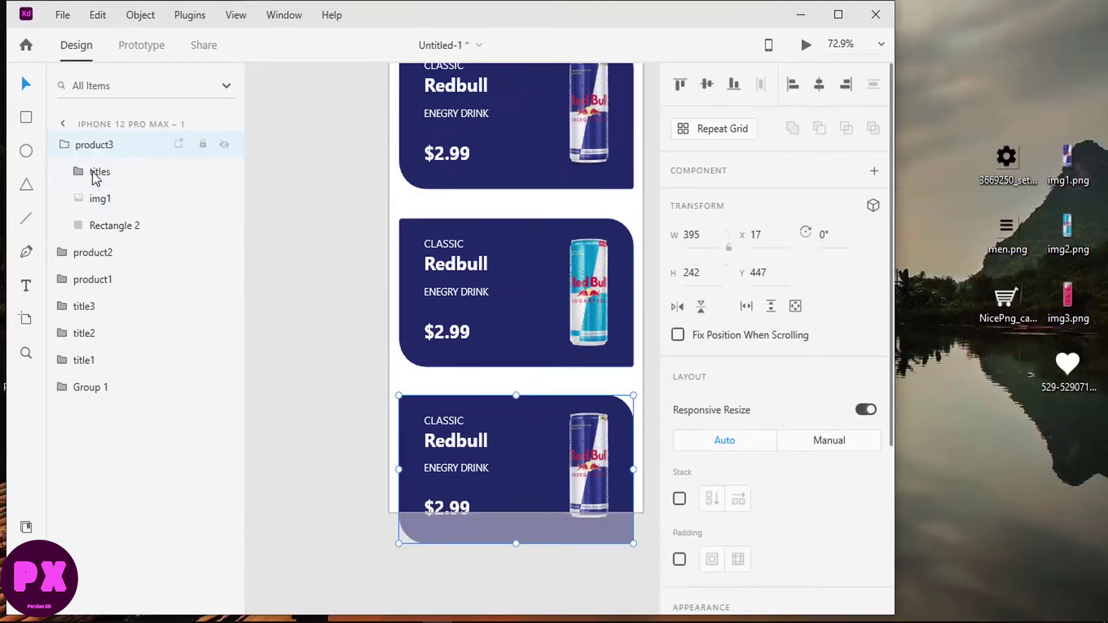
click(98, 200)
mouse_move(1067, 295)
mouse_down()
mouse_move(593, 437)
mouse_move(621, 401)
mouse_up()
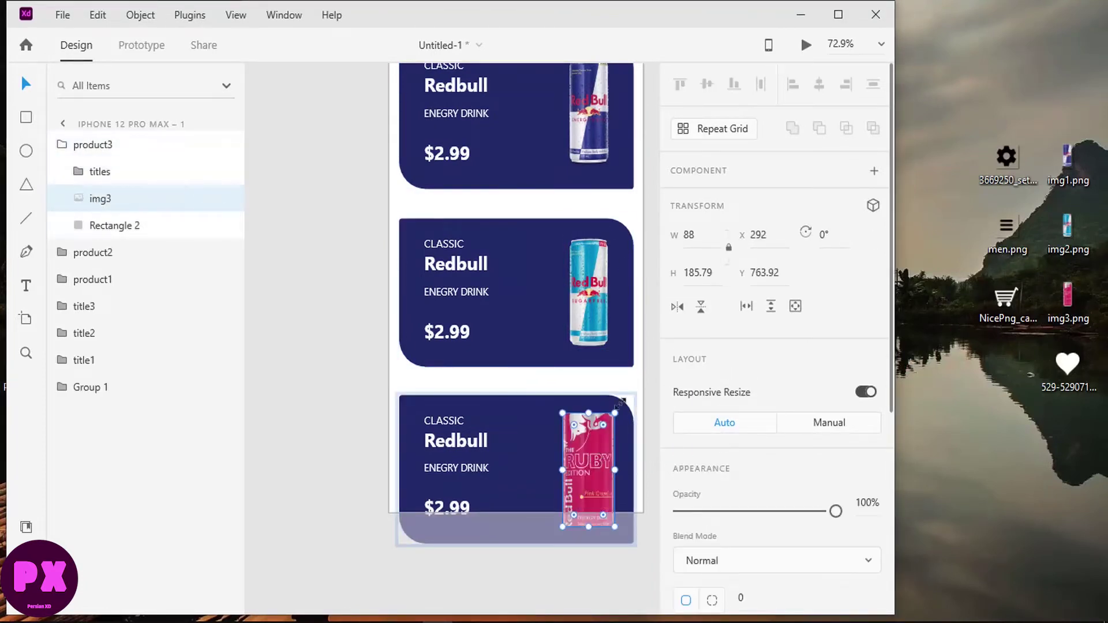
click(836, 23)
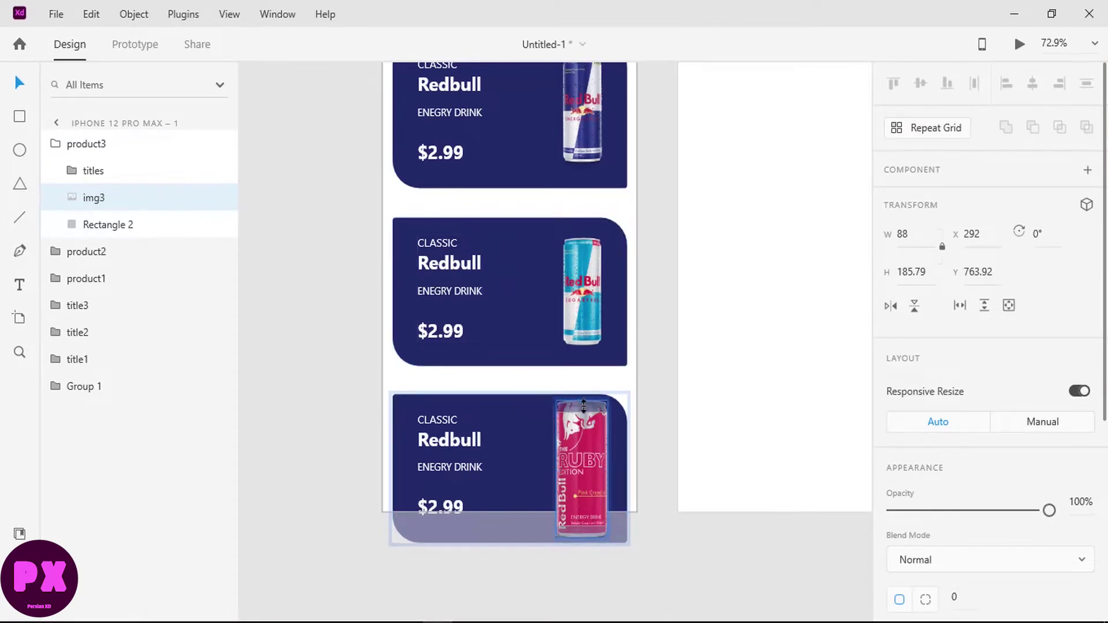
drag(581, 400, 583, 420)
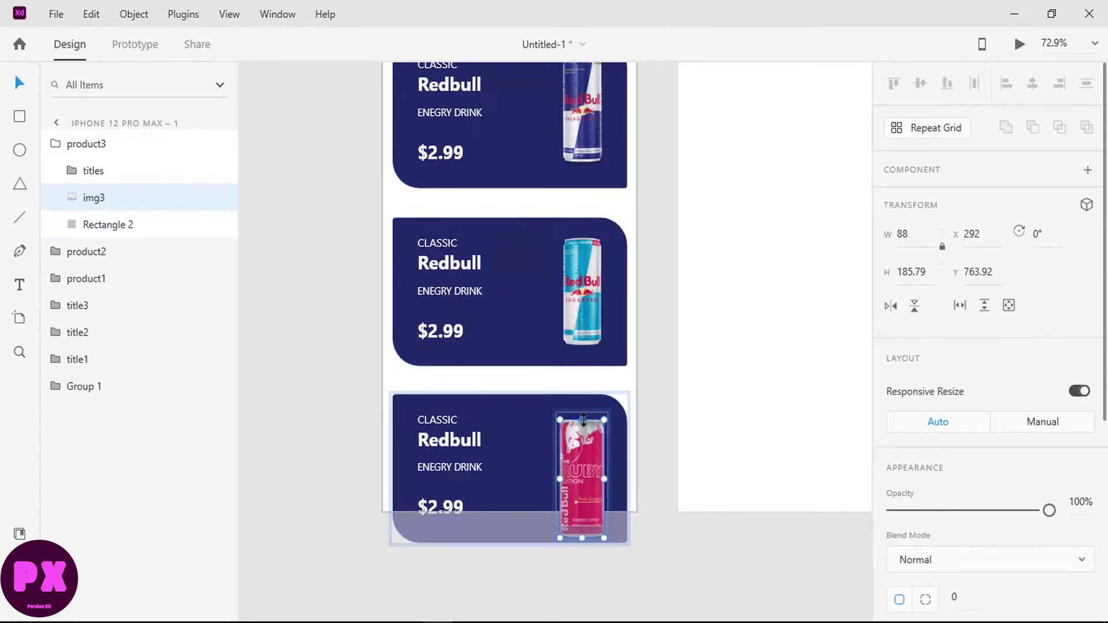
click(352, 350)
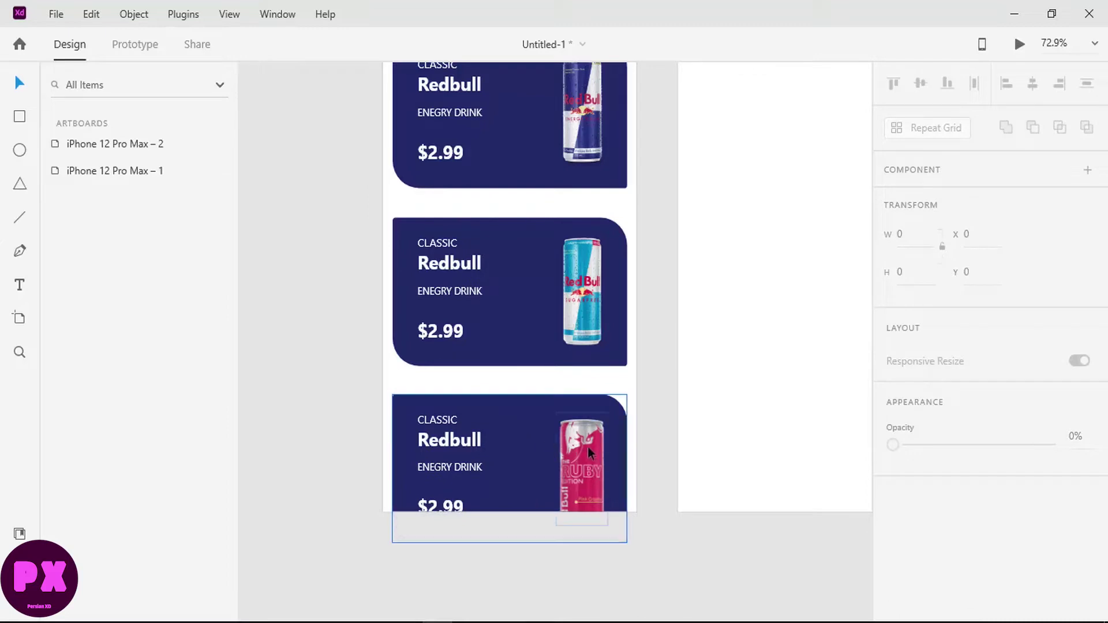
scroll(310, 351, up, 2)
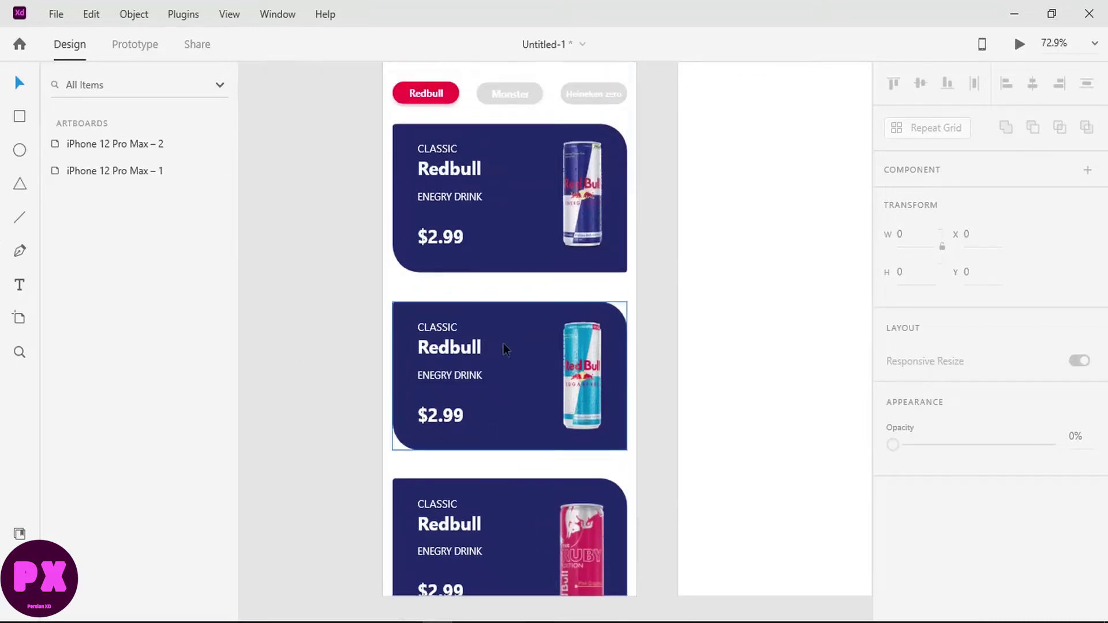
Fill the second card's background with the light blue sampled from its can
double_click(517, 352)
scroll(935, 352, down, 5)
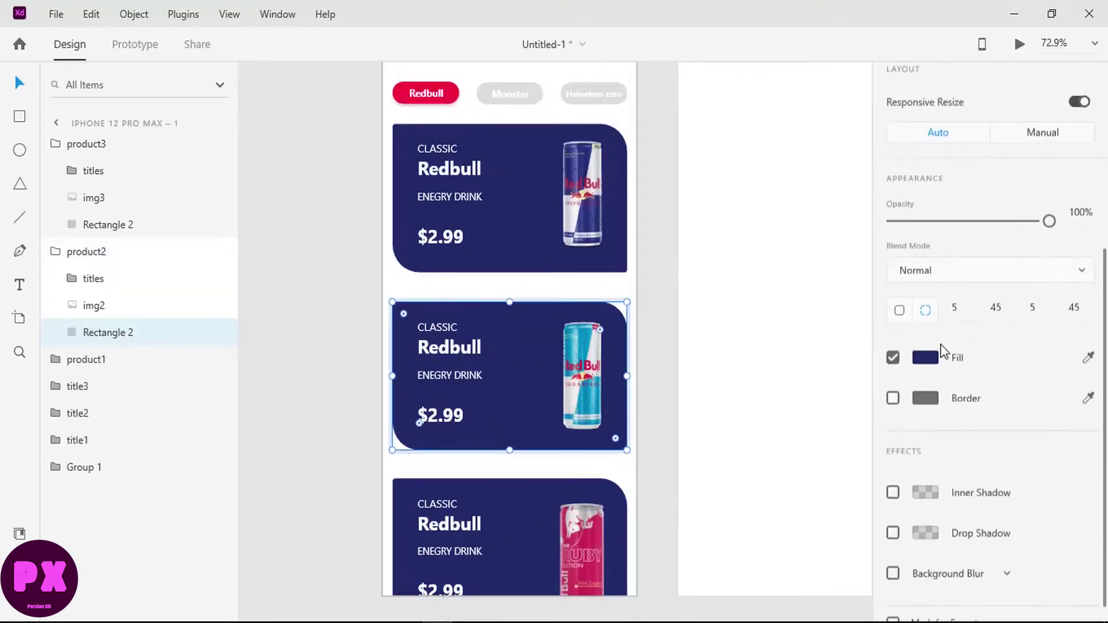
scroll(932, 346, down, 1)
click(925, 335)
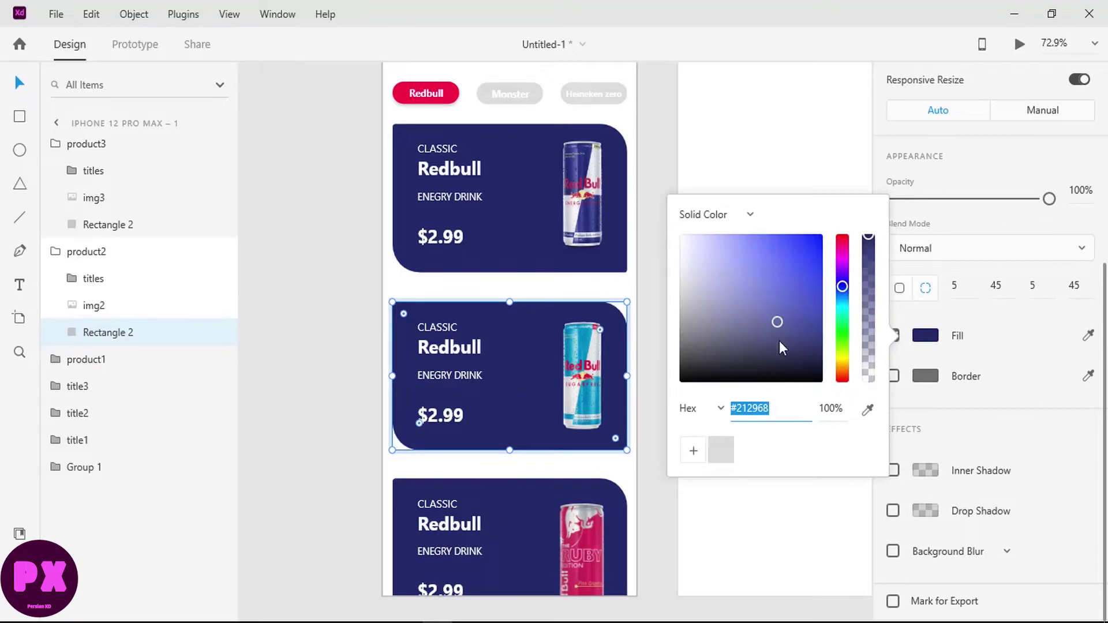
click(867, 410)
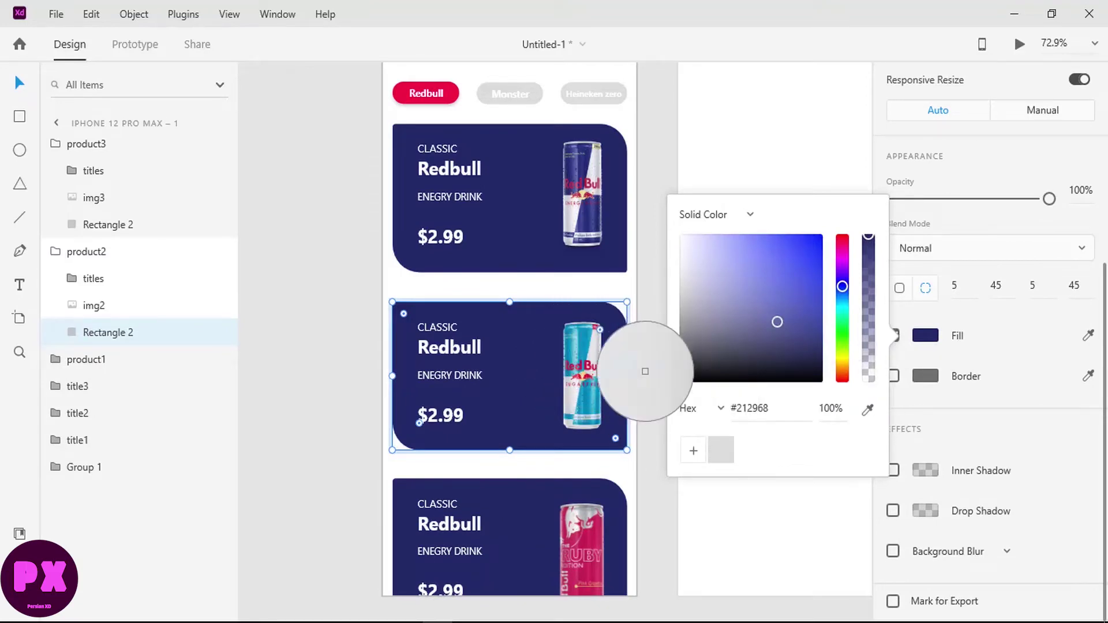
click(582, 337)
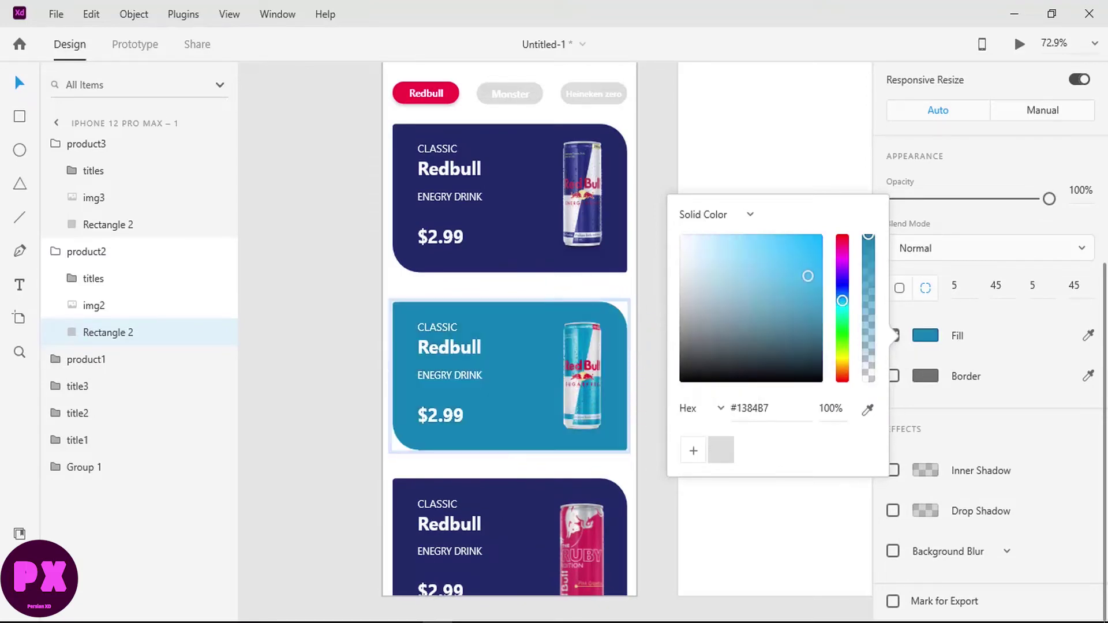
key(Escape)
Give the third card's background a pink fill and convert the shape to an editable path
scroll(536, 478, down, 1)
click(536, 477)
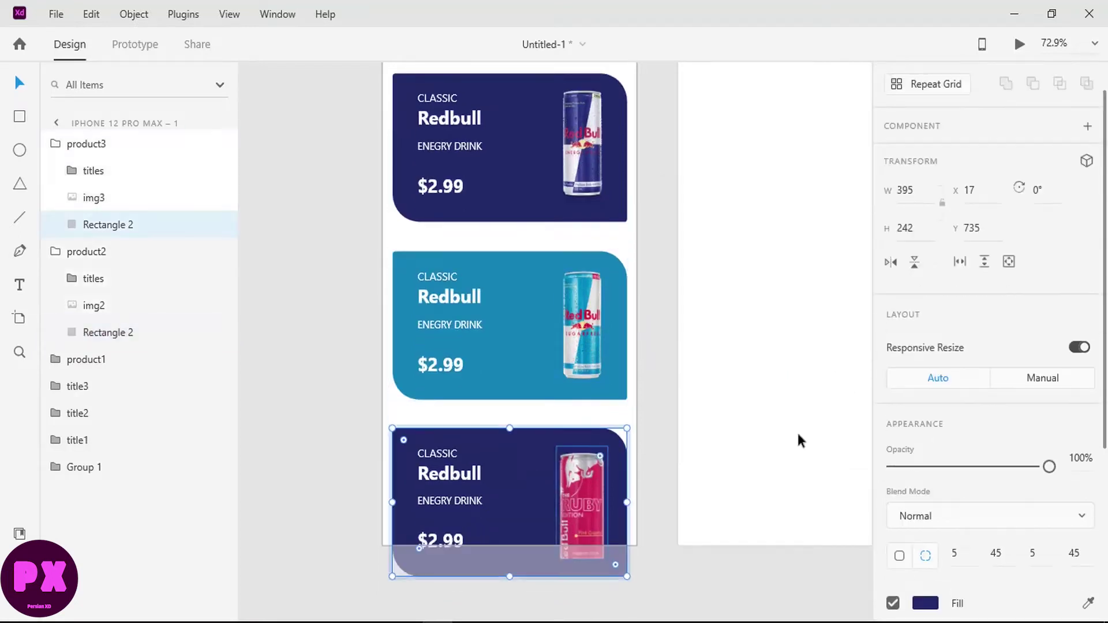
scroll(941, 383, down, 5)
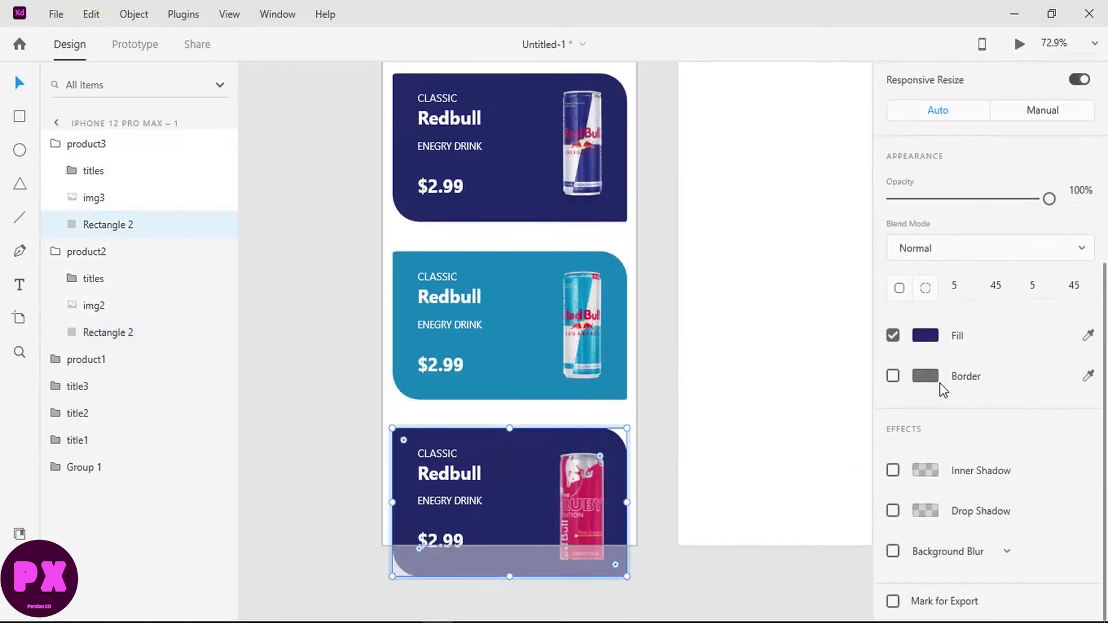
click(1088, 335)
key(ctrl+8)
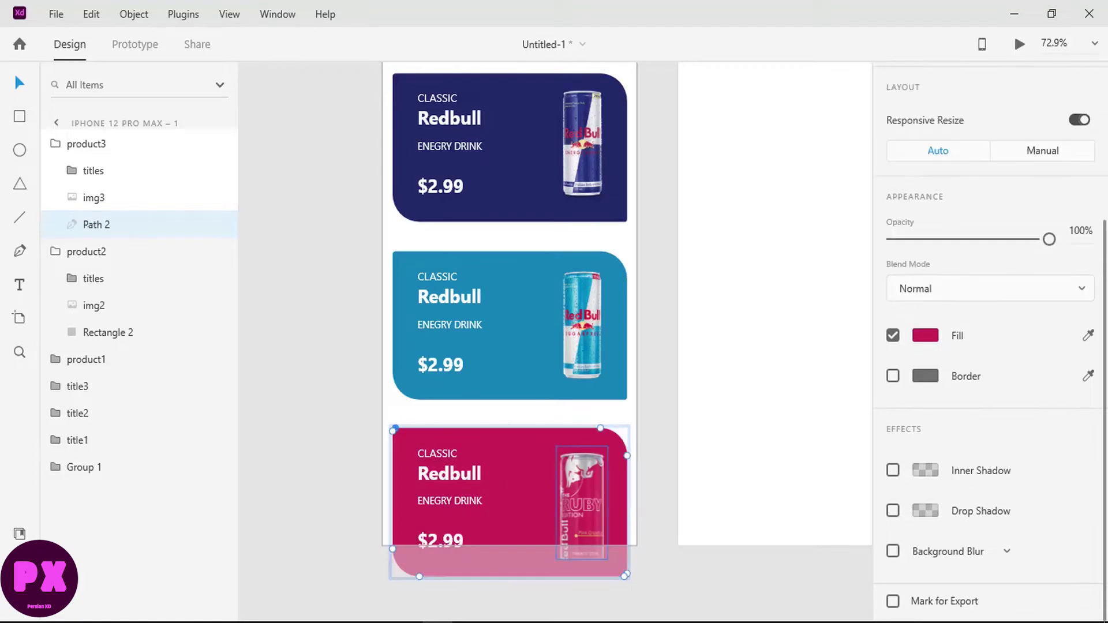
scroll(346, 300, up, 1)
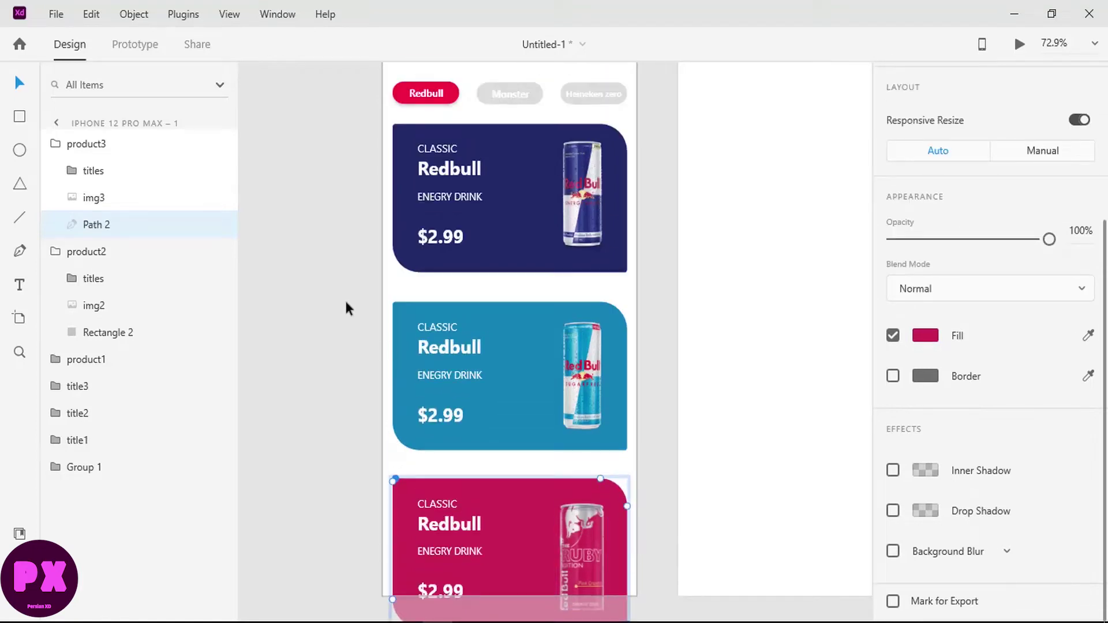
Relabel the blue card BEST CLASSIC, SUGAR FREE with price $5.10
double_click(444, 326)
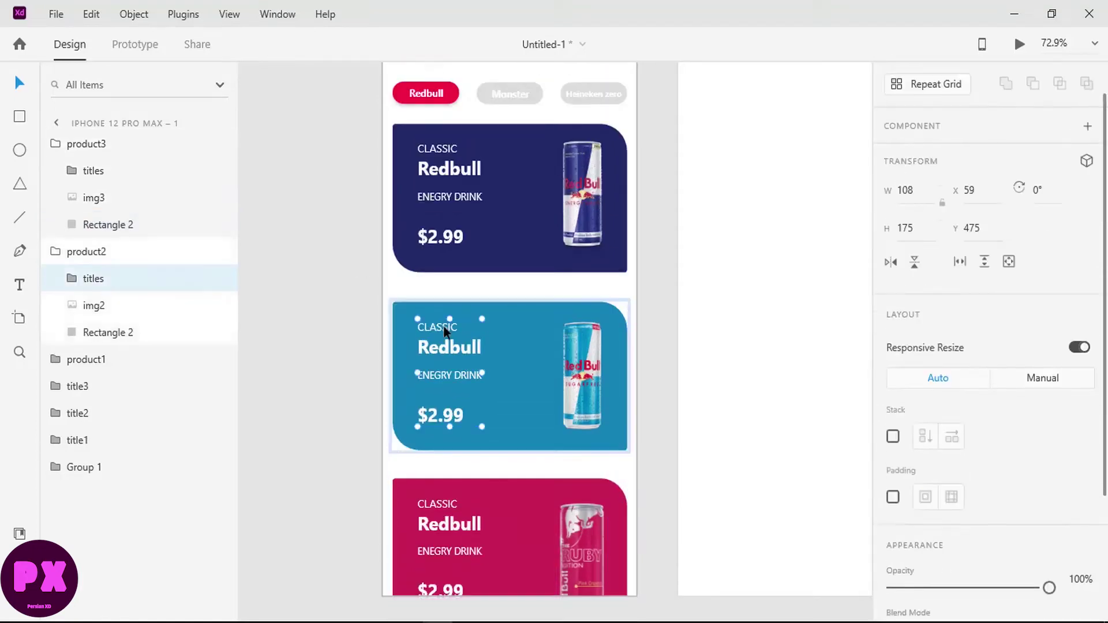
double_click(444, 329)
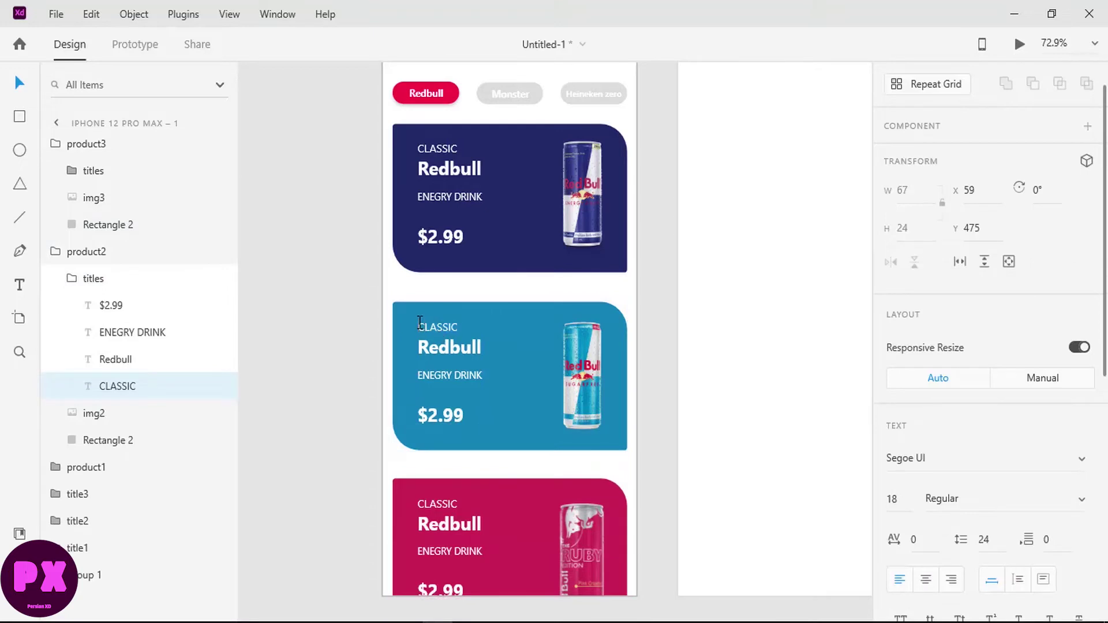
text(BEST)
double_click(447, 374)
text(SUGAR FREE)
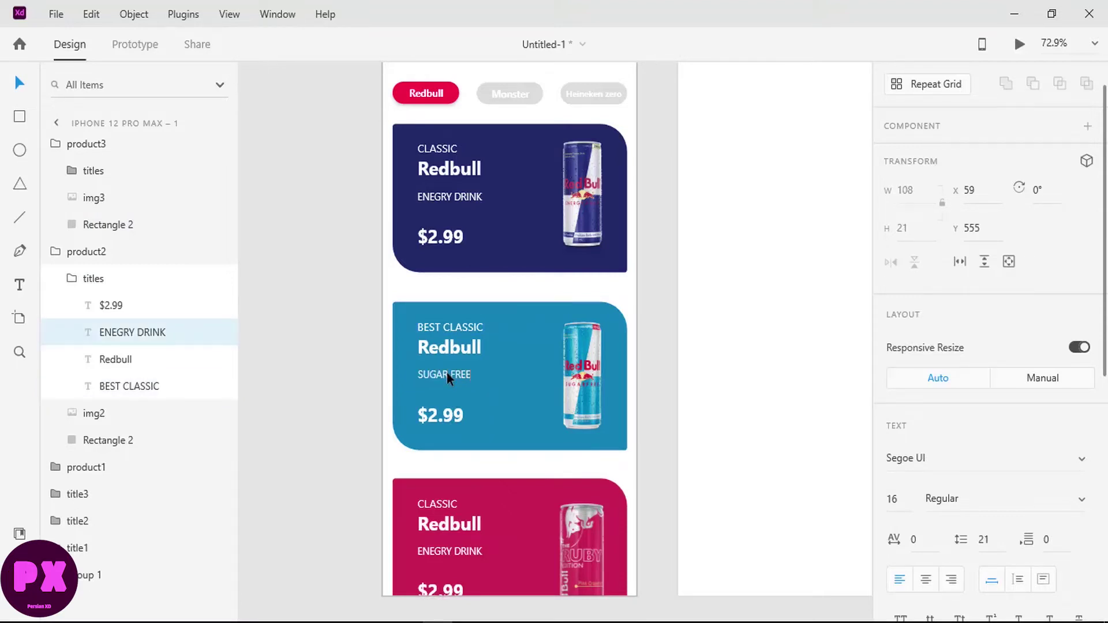
double_click(435, 416)
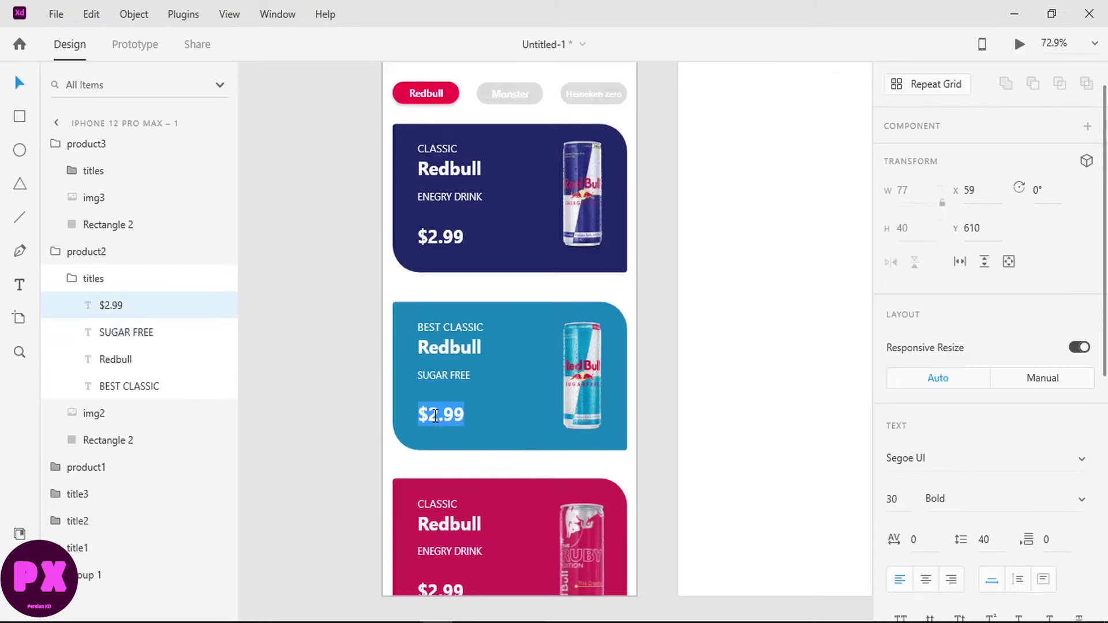
click(435, 415)
text(5.10)
key(Escape)
Relabel the pink card ALL NEW, FESTIVAL EDITION with price $1.99
click(439, 528)
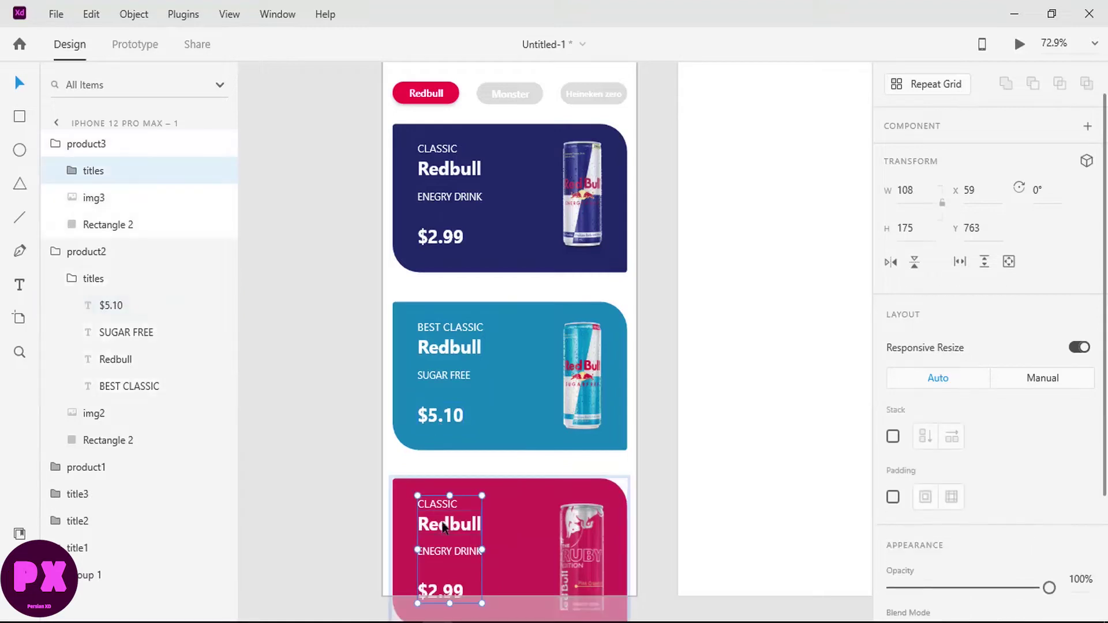
double_click(443, 507)
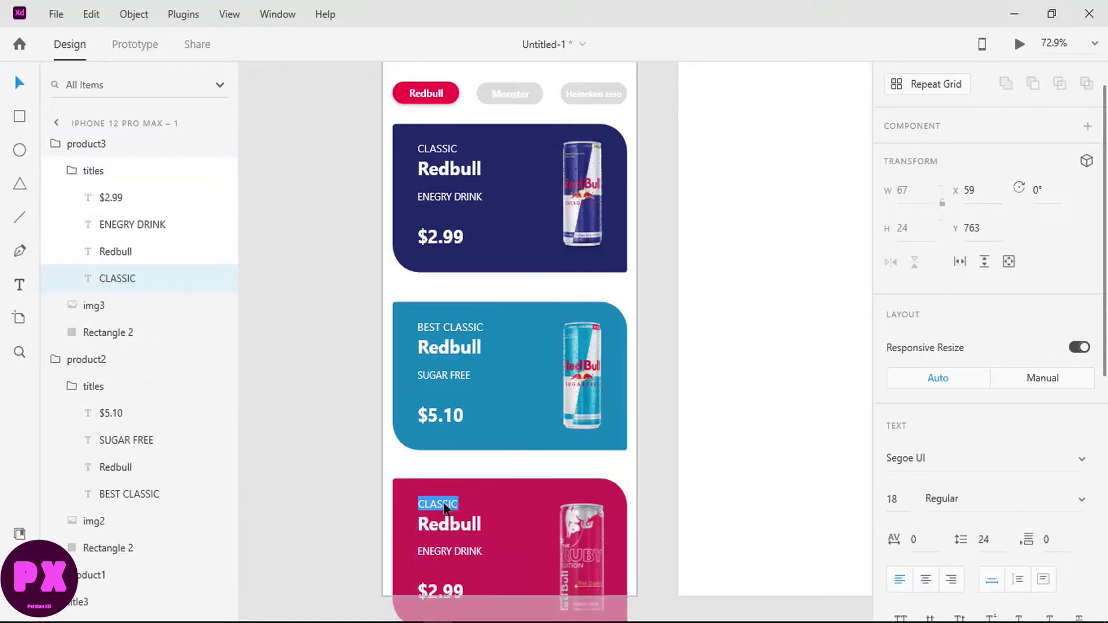
text(ALL NEW)
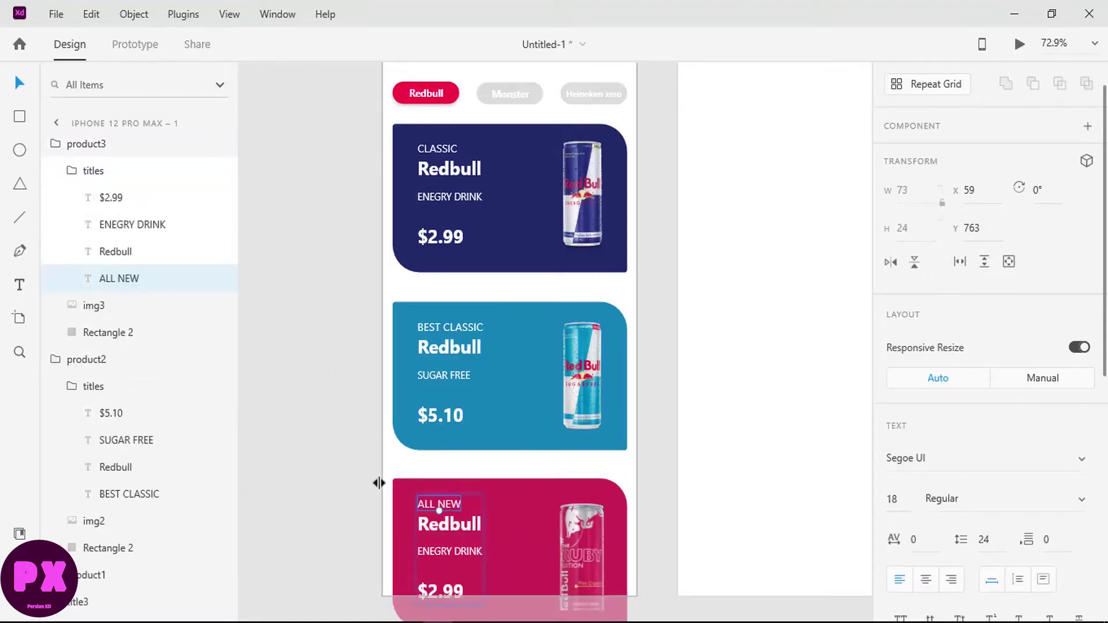
click(441, 551)
double_click(442, 552)
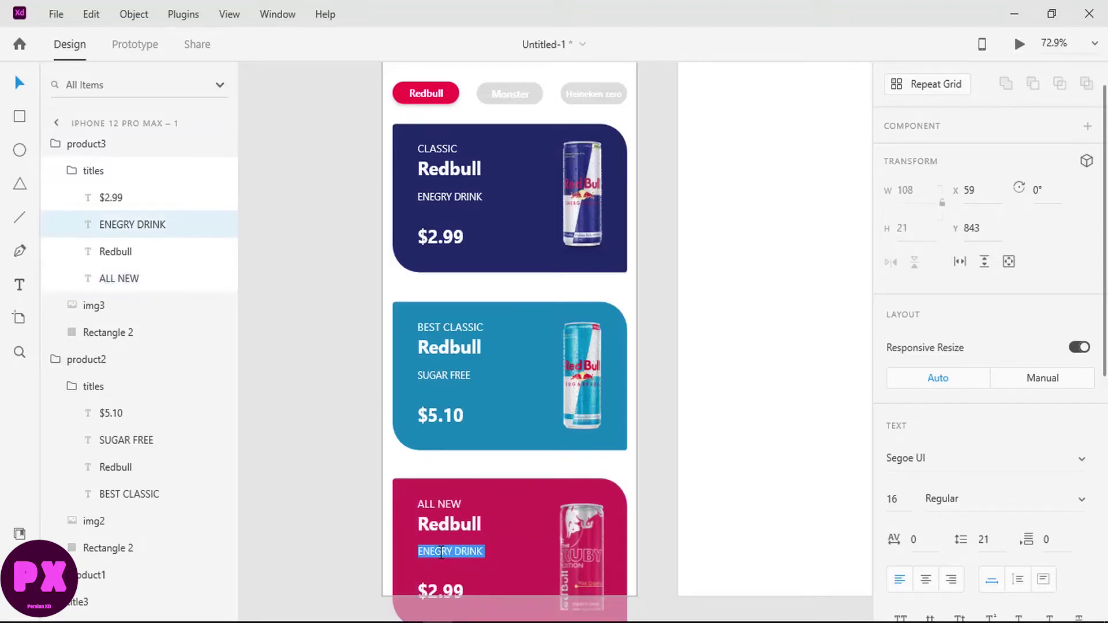
text(FESTIV)
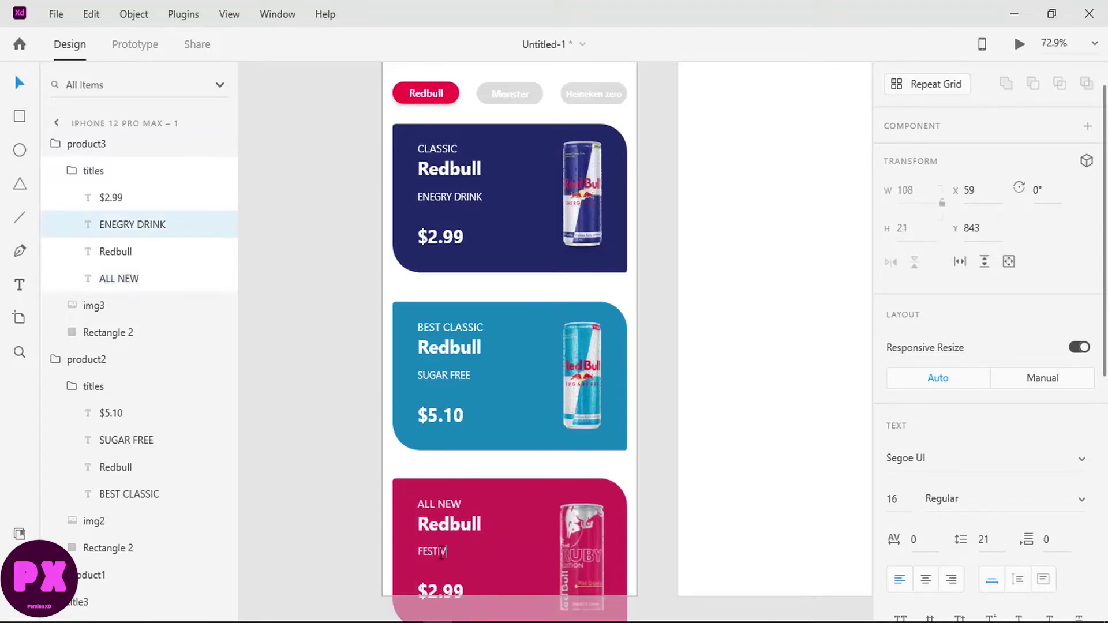
text(AL EDITION)
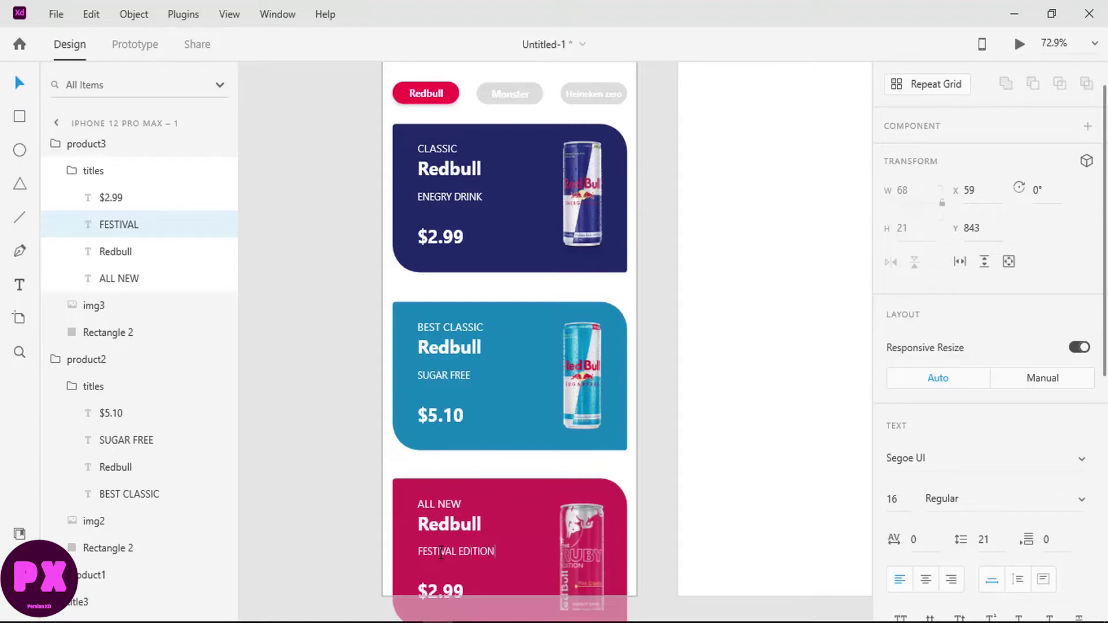
key(Escape)
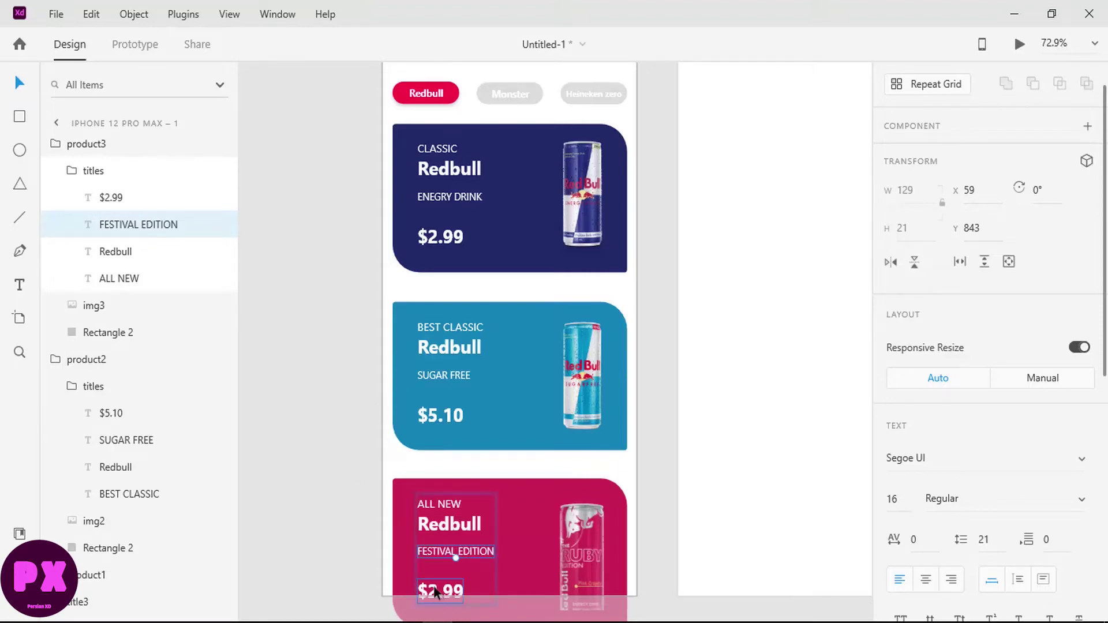
double_click(435, 590)
drag(430, 584, 437, 583)
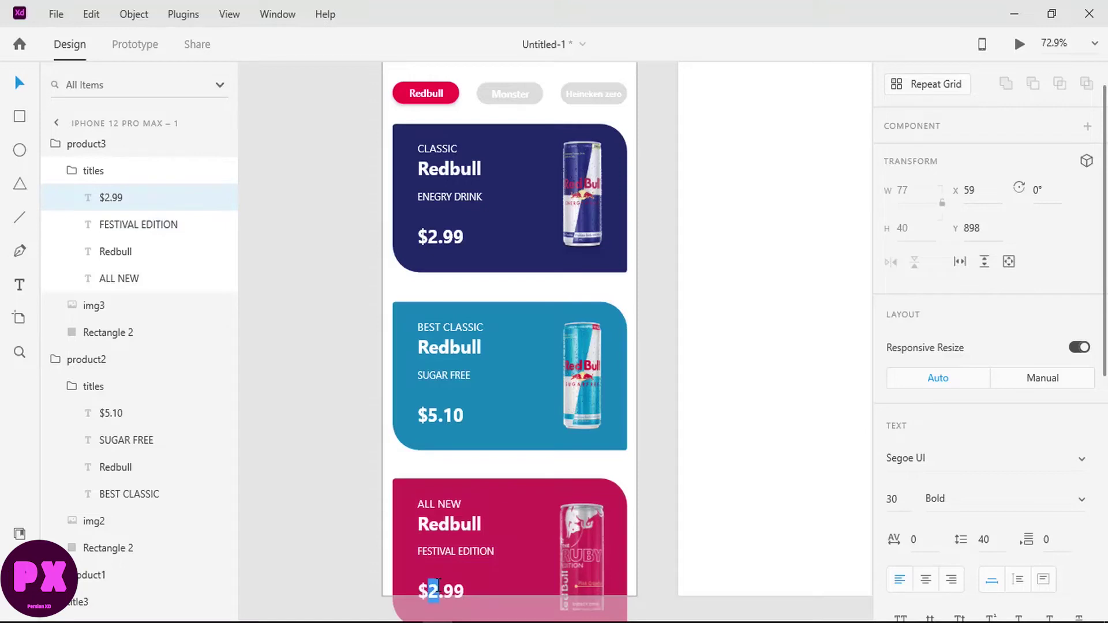
text(1)
key(Escape)
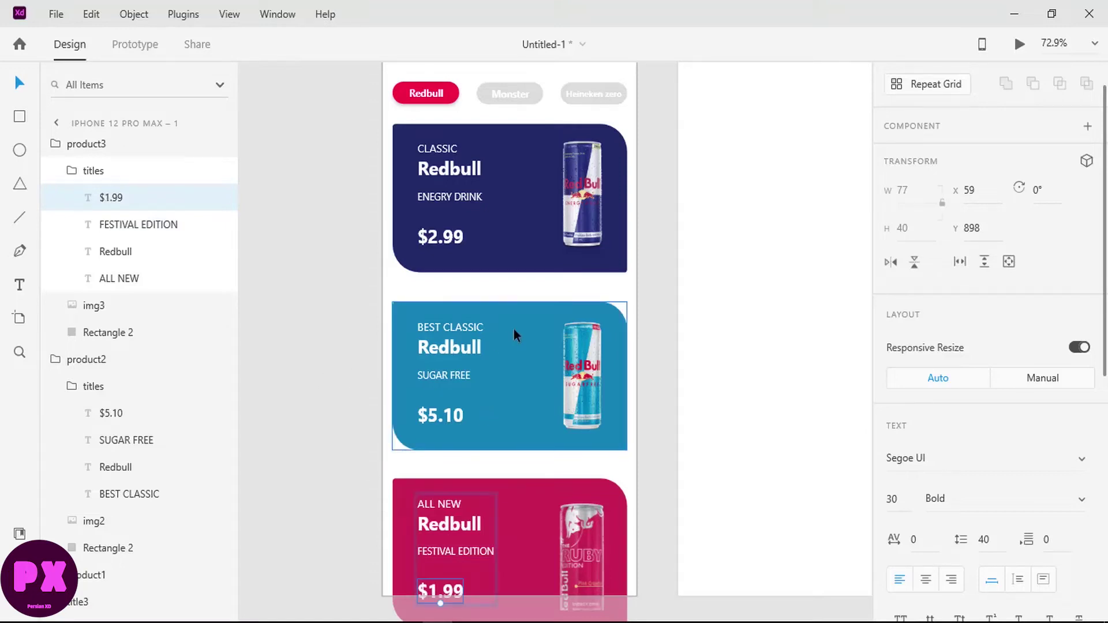
drag(527, 509, 526, 368)
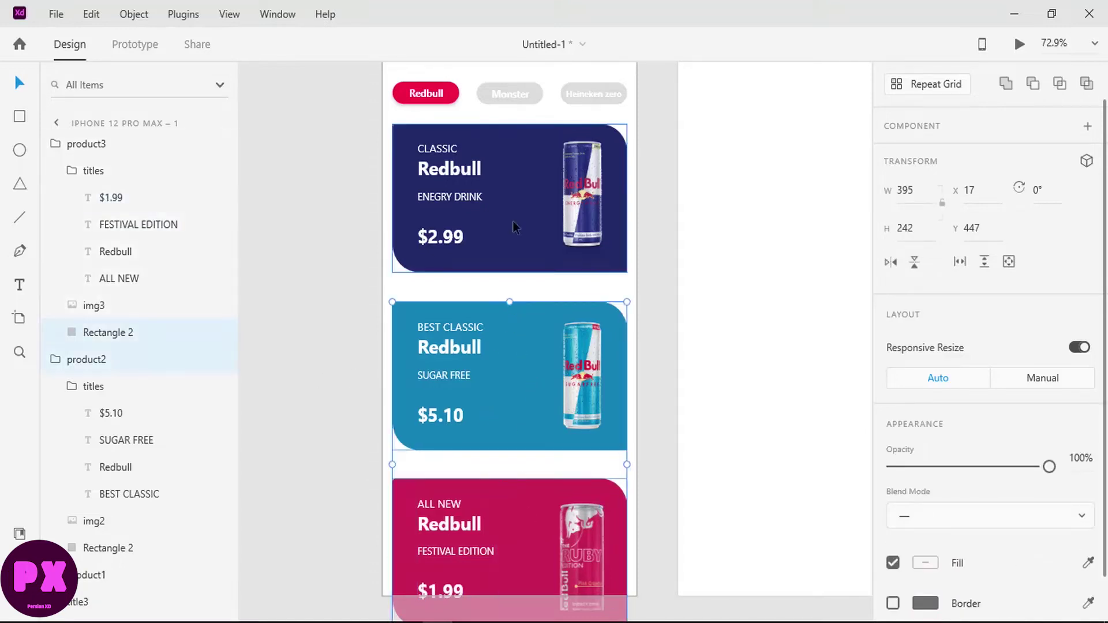
drag(513, 225, 520, 131)
scroll(503, 520, down, 1)
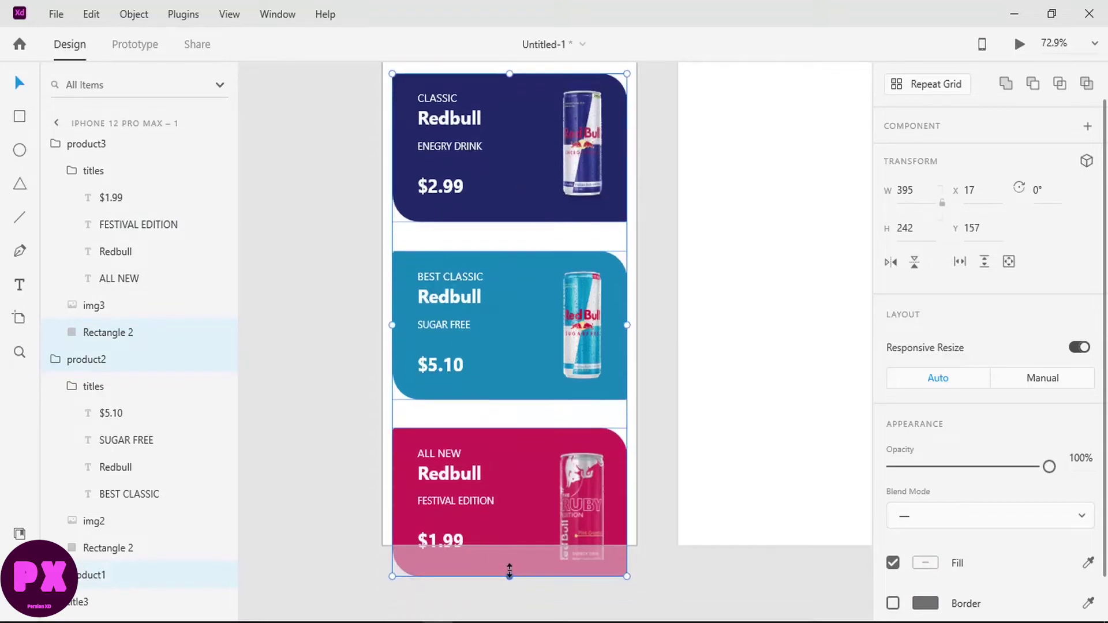
scroll(519, 524, up, 2)
double_click(518, 524)
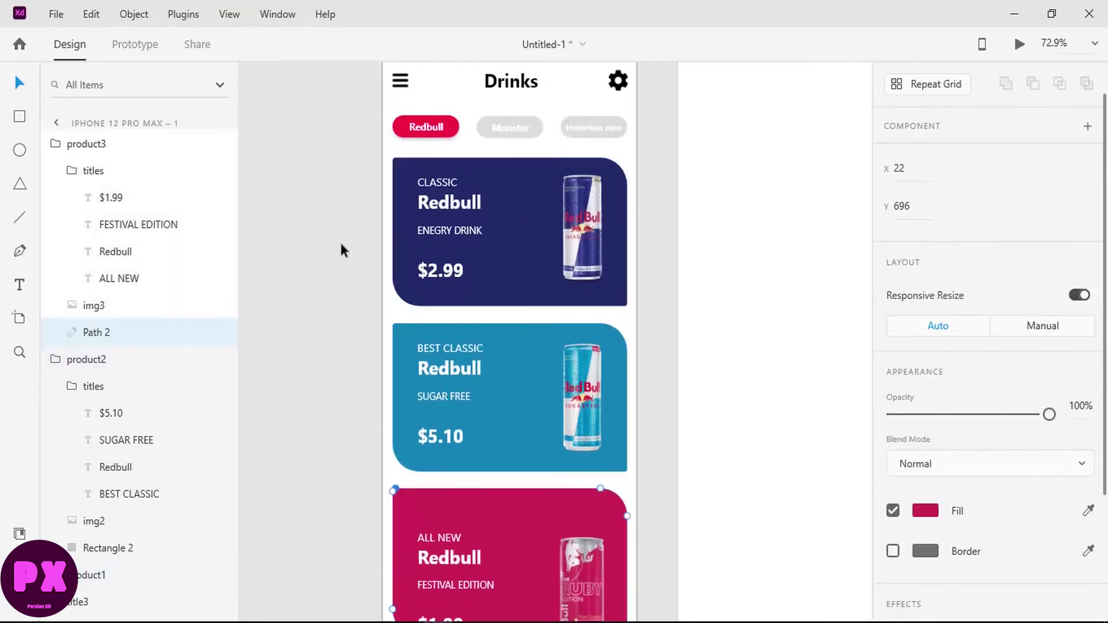
key(Escape)
scroll(512, 284, up, 1)
scroll(519, 241, up, 1)
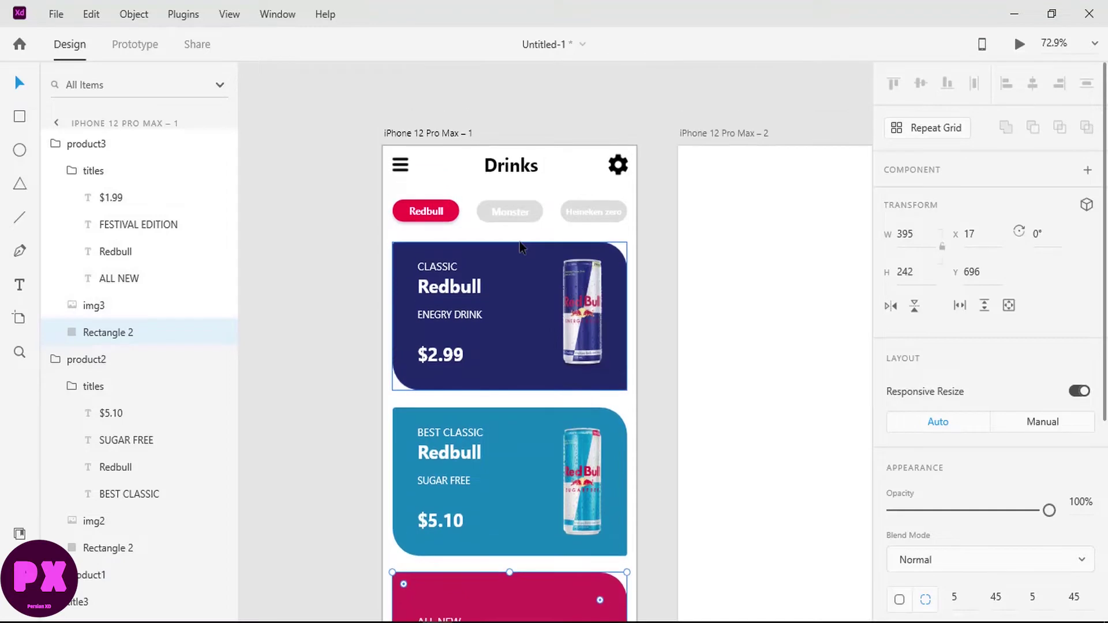
scroll(520, 241, down, 2)
click(313, 279)
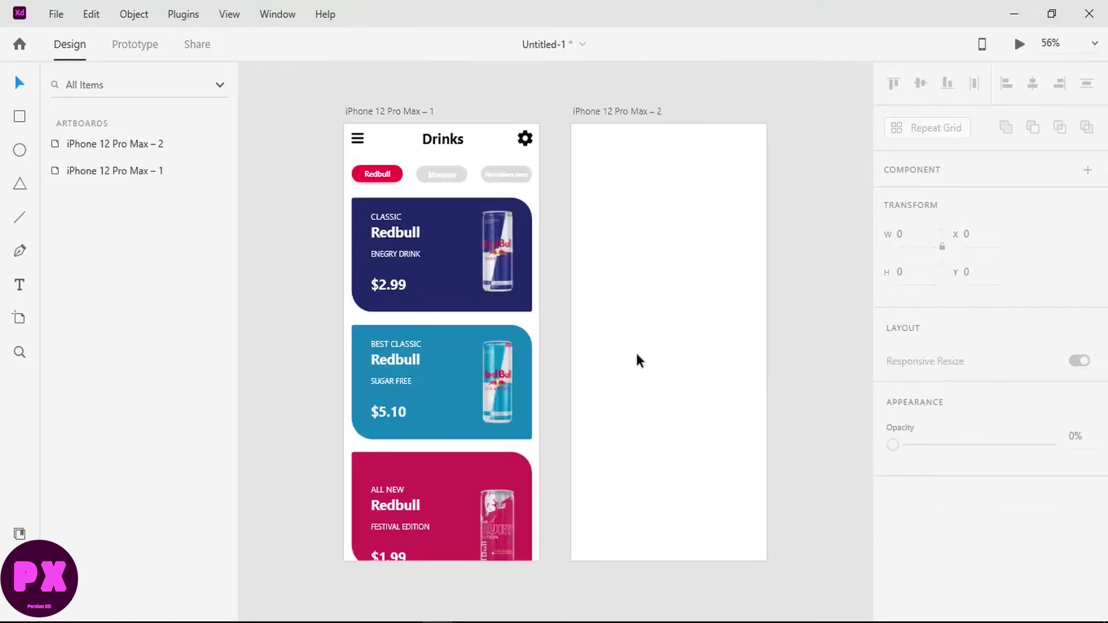
scroll(762, 237, up, 4)
scroll(722, 237, down, 2)
scroll(722, 238, down, 1)
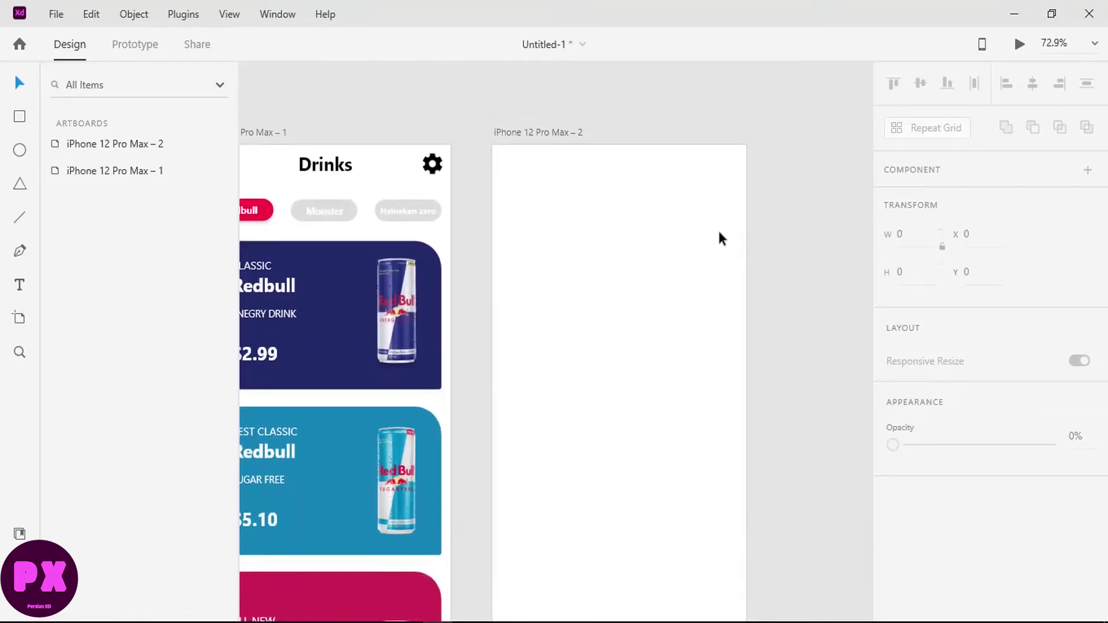
Bring the heart image from the desktop onto artboard 2 at width 50
click(1044, 12)
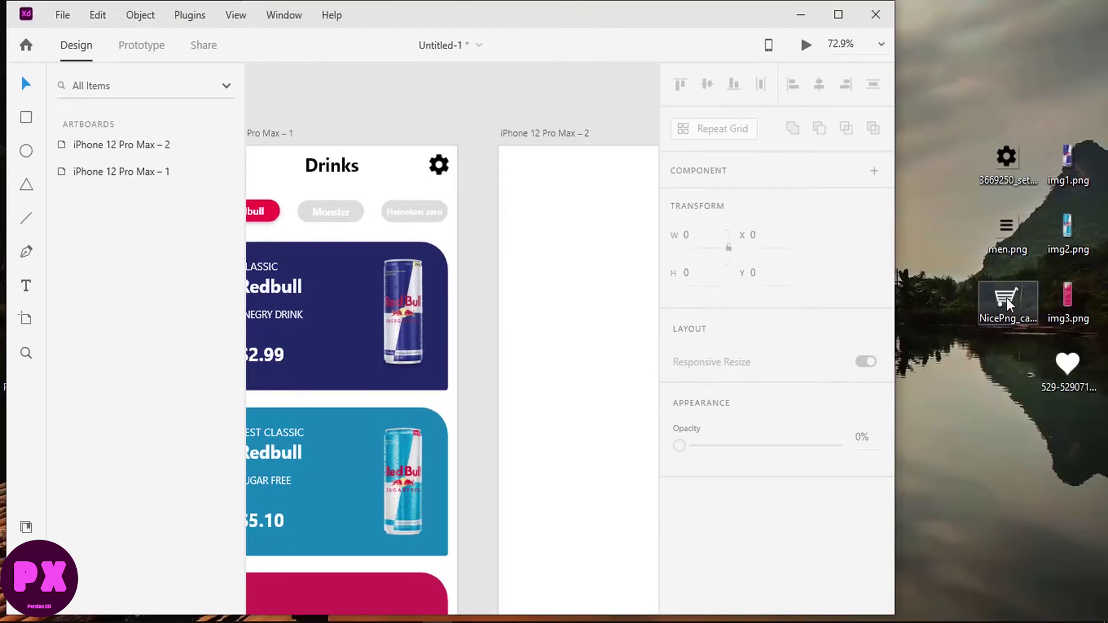
drag(1068, 363, 484, 130)
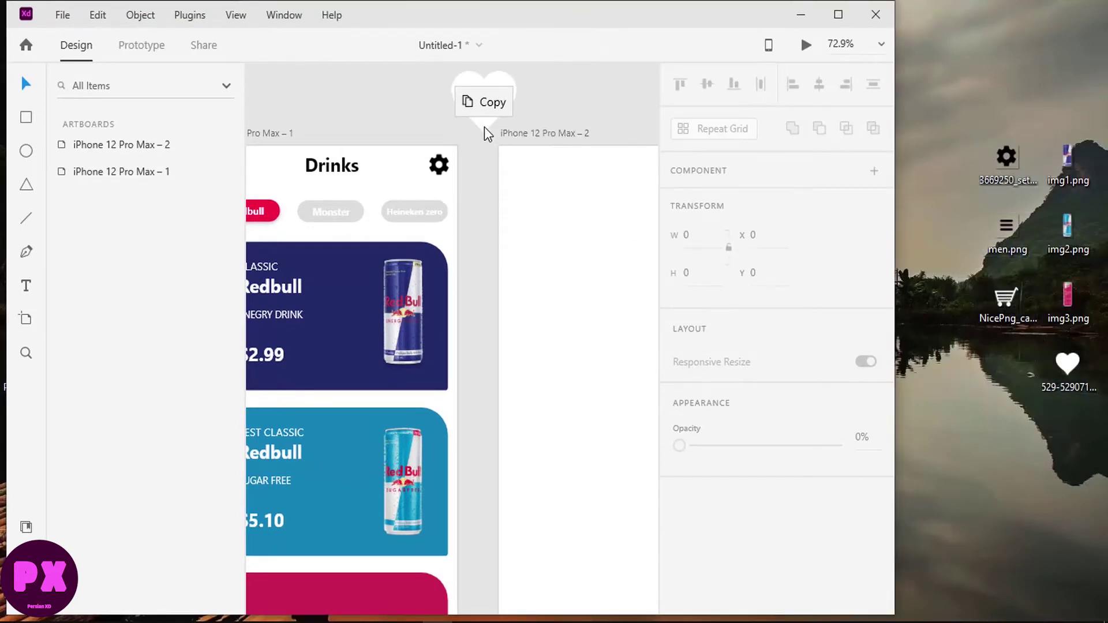
click(838, 14)
double_click(909, 234)
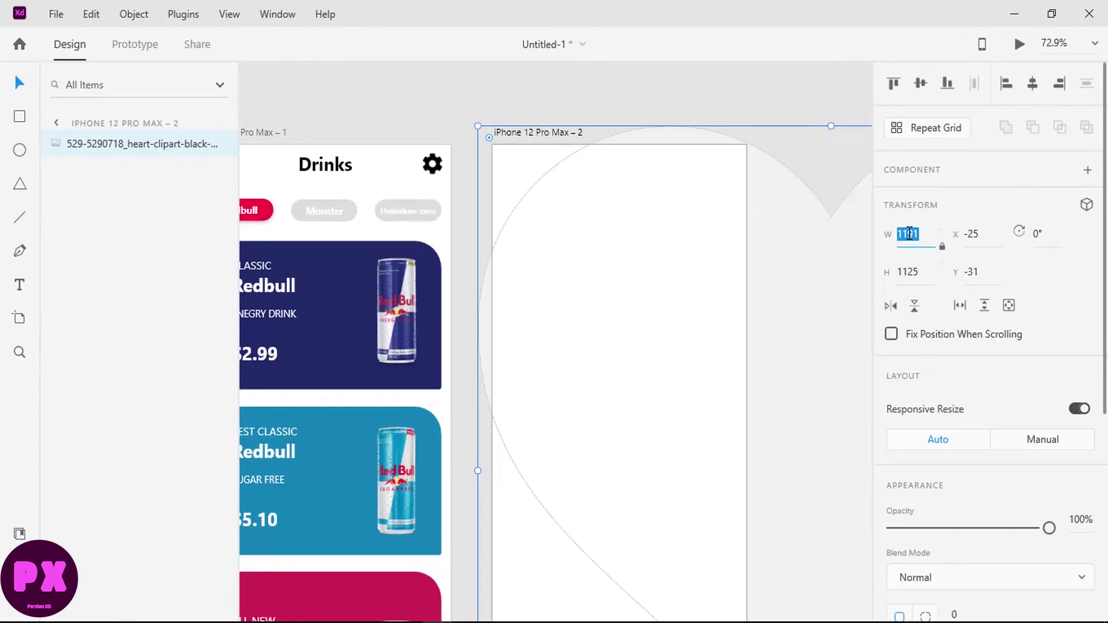
text(50)
key(Return)
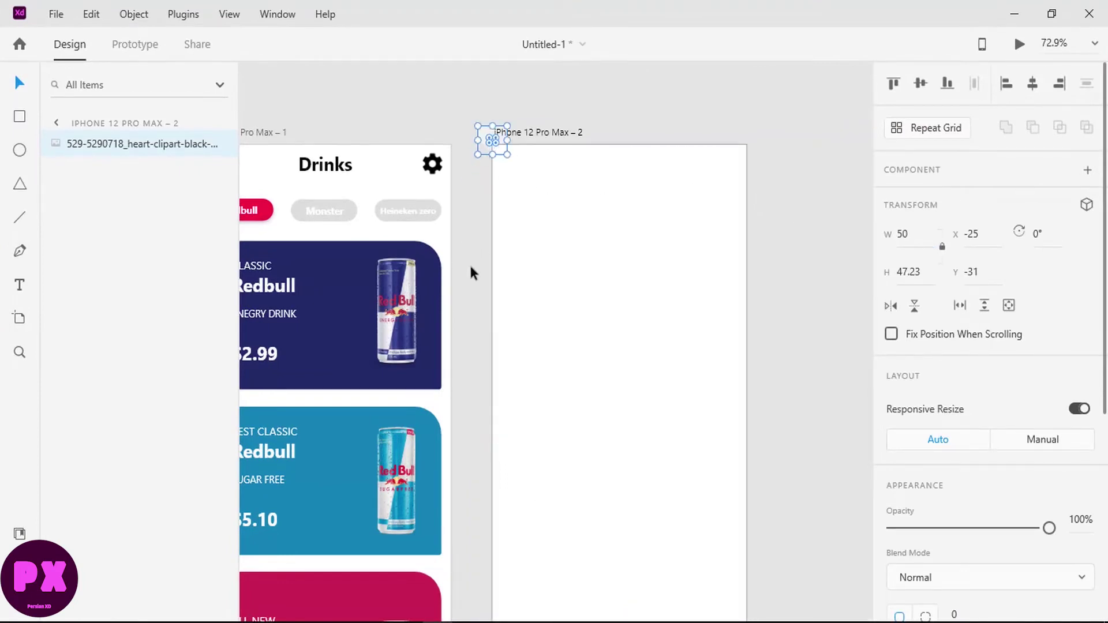
Fill artboard 2 with the Redbull card's navy and place the heart top-right at width 30
key(Delete)
click(925, 493)
click(1087, 494)
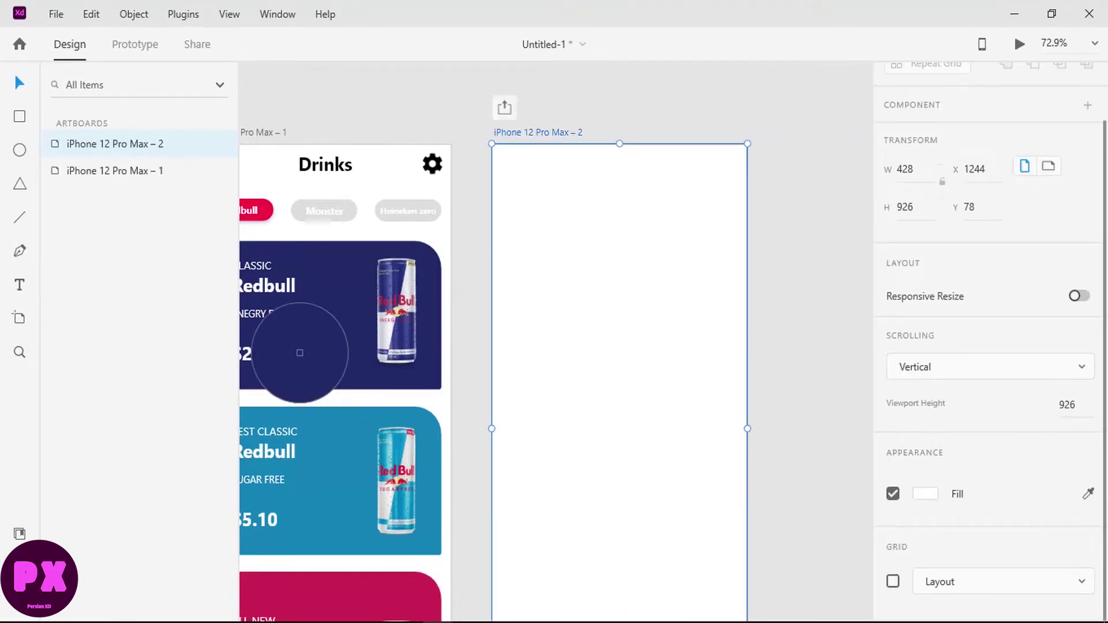
click(299, 352)
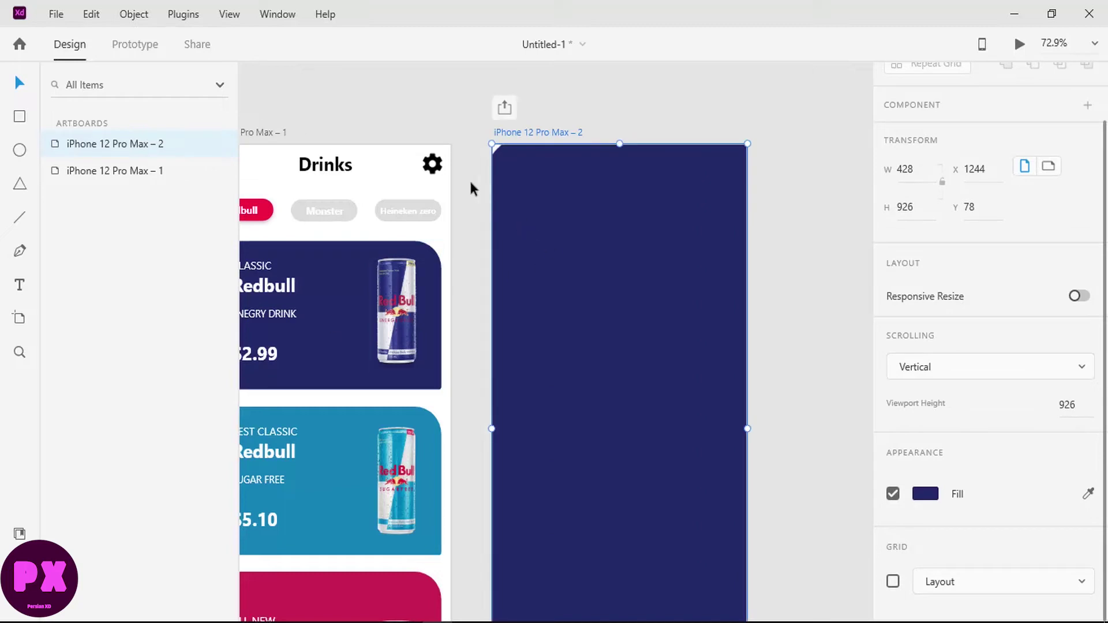
key(ctrl+v)
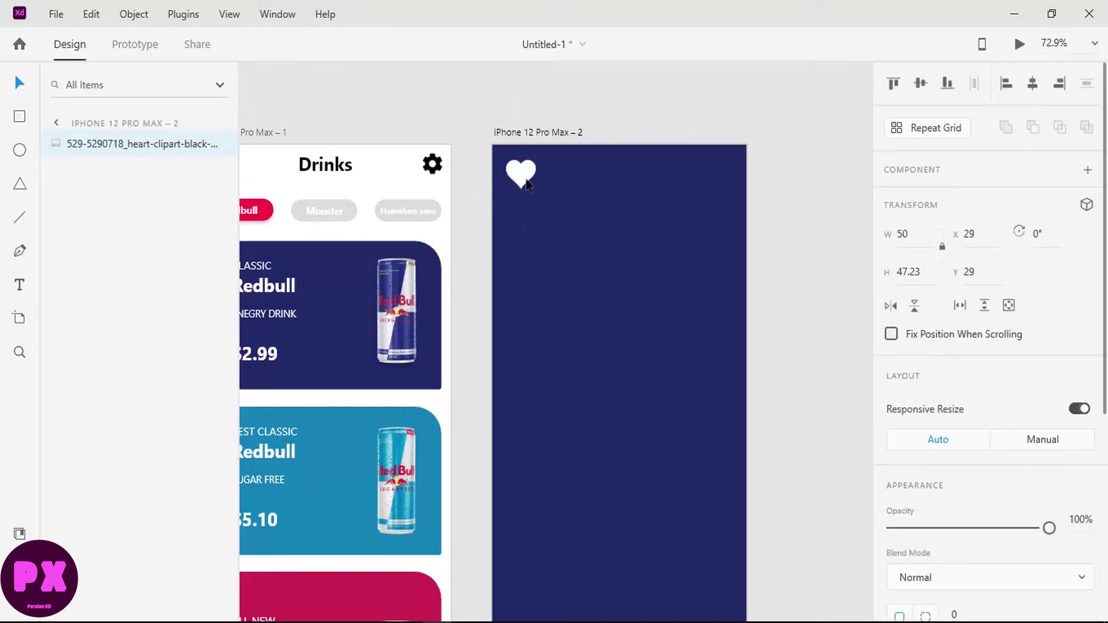
drag(526, 183, 727, 185)
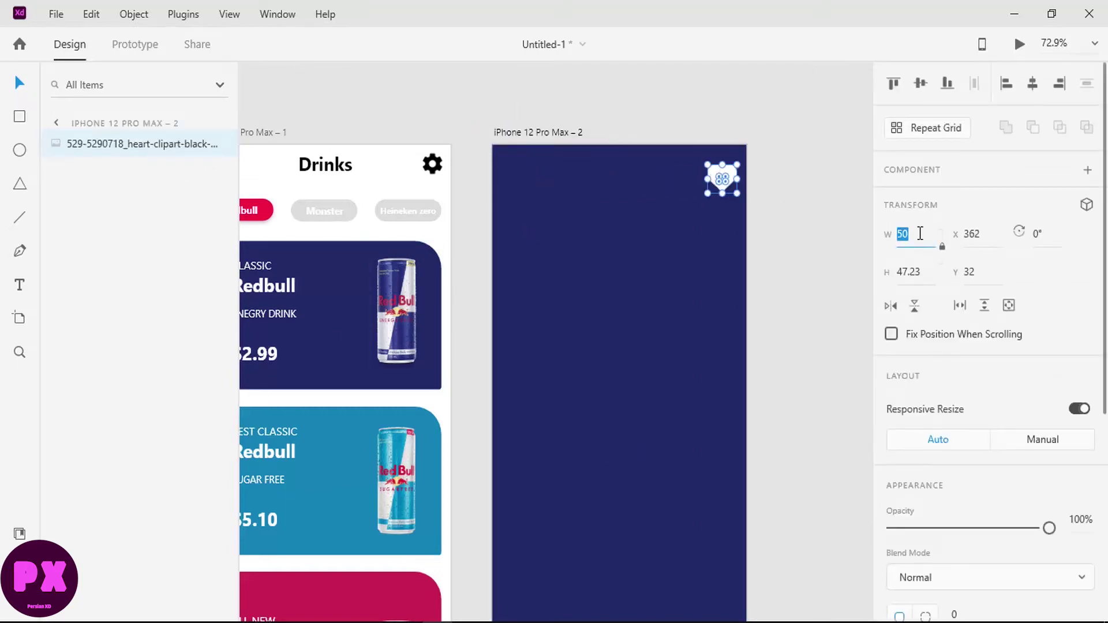
text(30)
key(Return)
scroll(760, 140, up, 3)
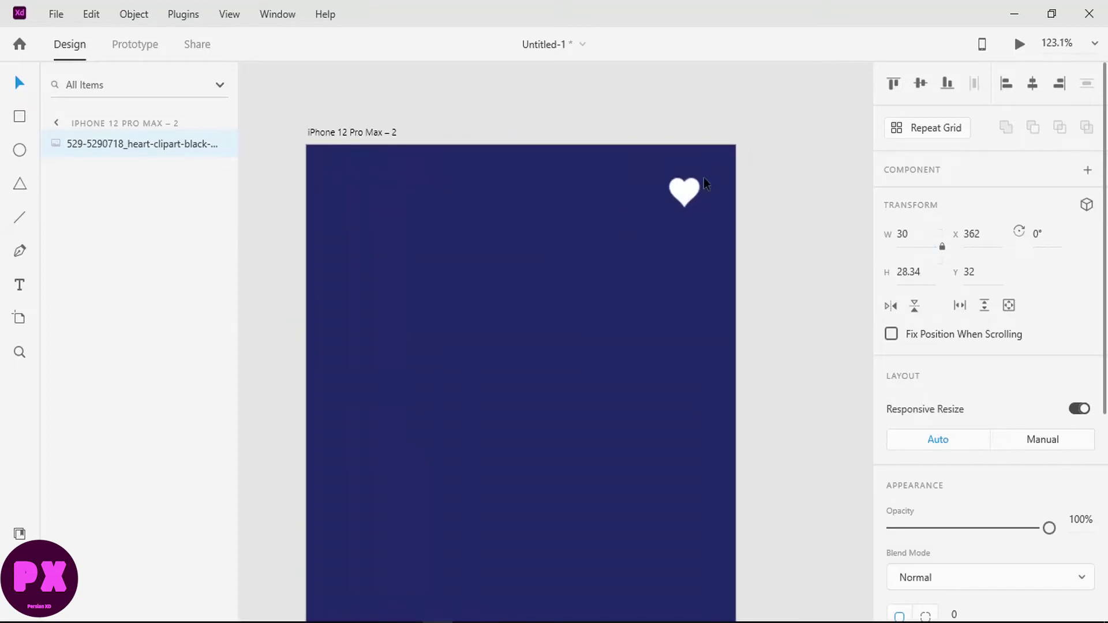
Draw a borderless white rectangle with 50% fill opacity and rounded pill corners
key(r)
drag(545, 215, 607, 254)
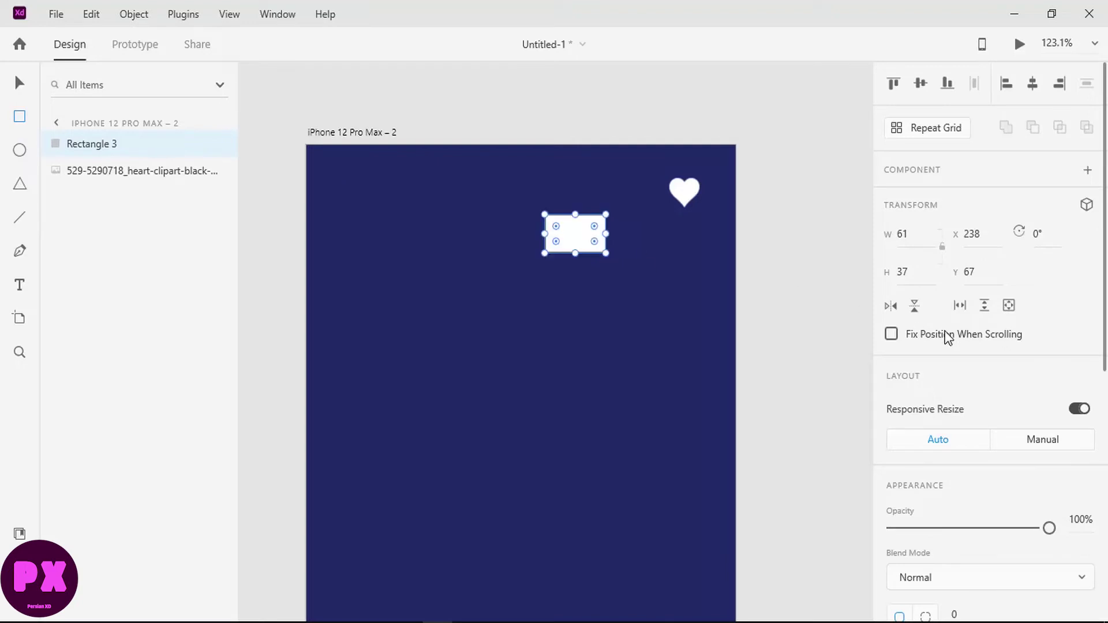
scroll(923, 323, down, 5)
click(893, 286)
click(925, 335)
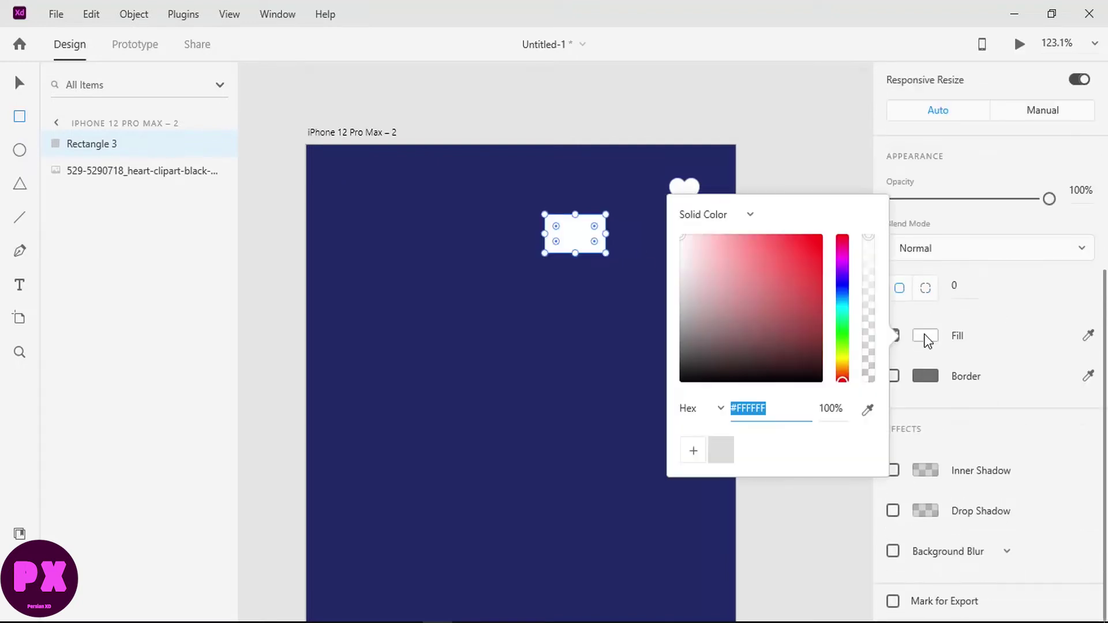
click(836, 408)
text(50)
key(Return)
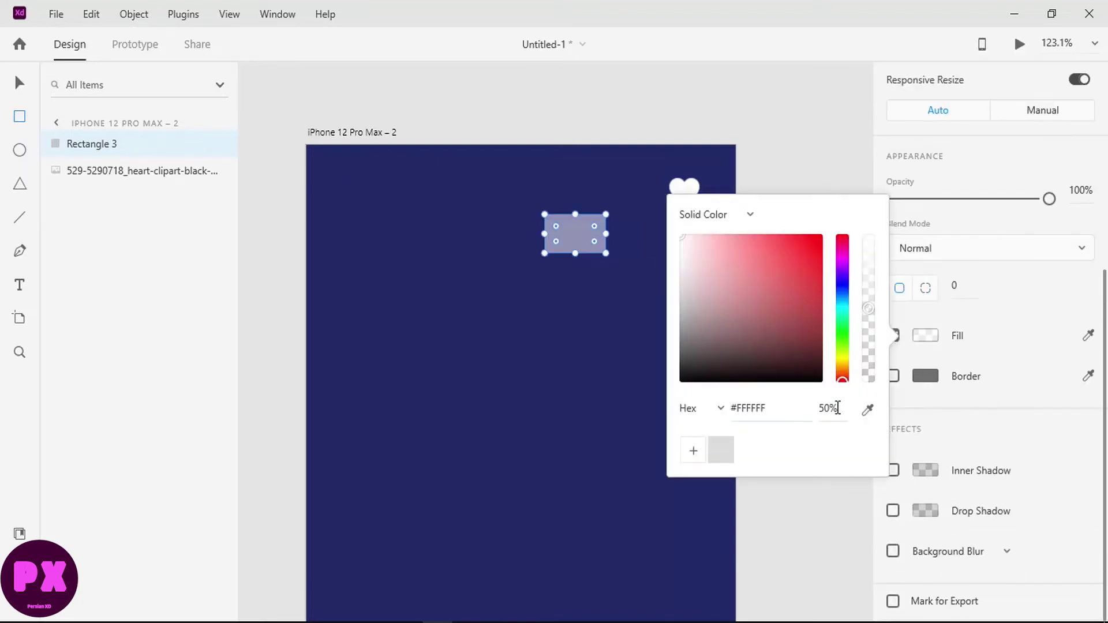
click(959, 291)
text(50)
key(Return)
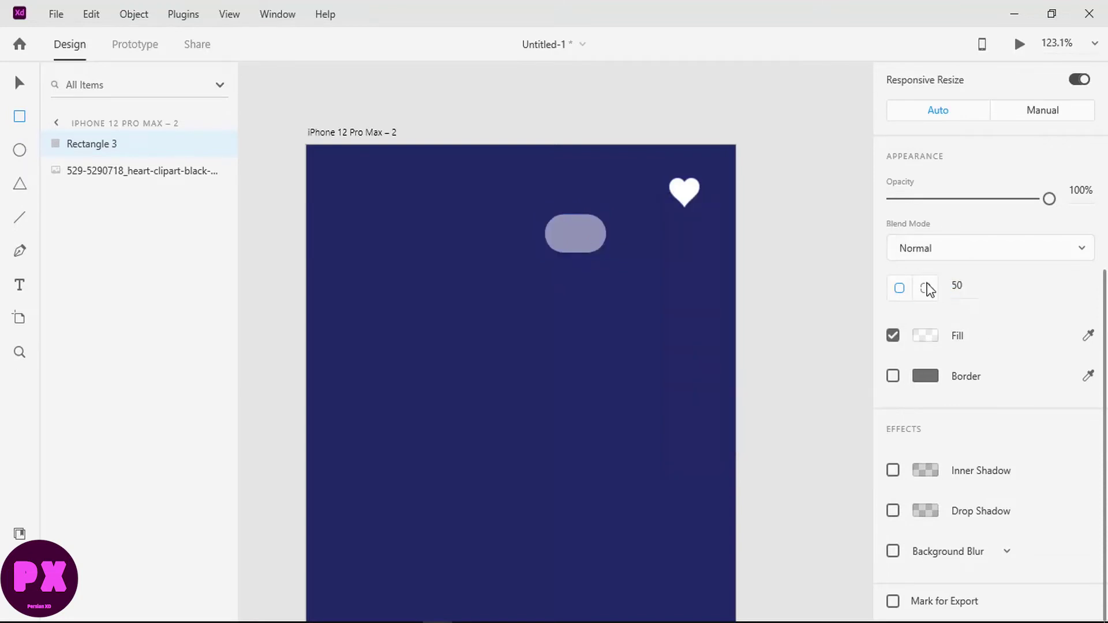
Group the pill with the heart as 'favorite' and move it to the artboard's top-right
click(686, 193)
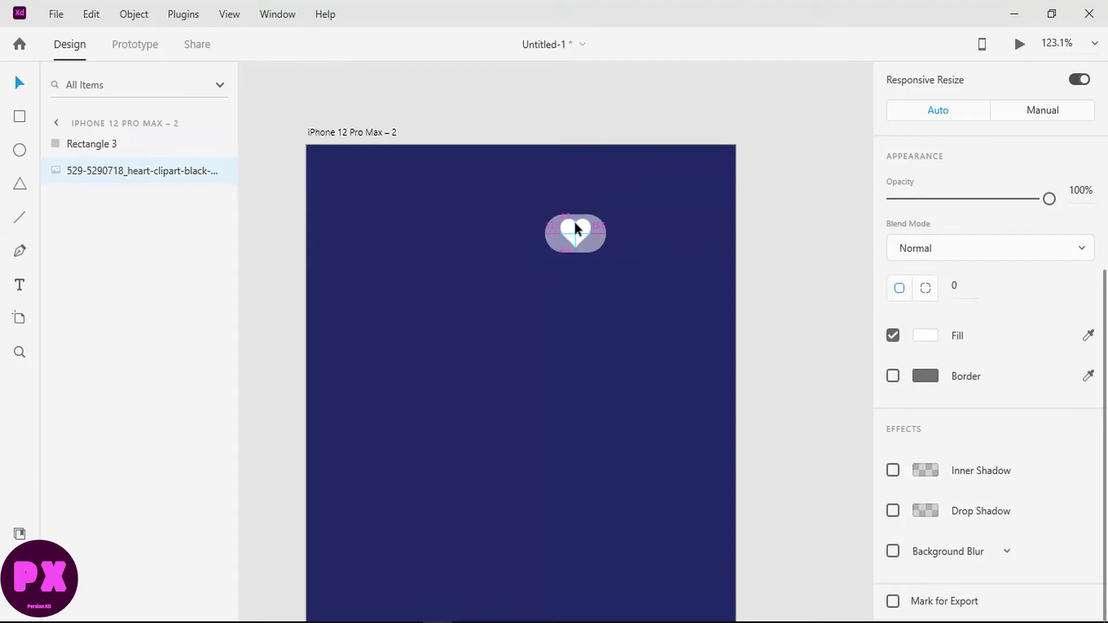
shift+click(597, 241)
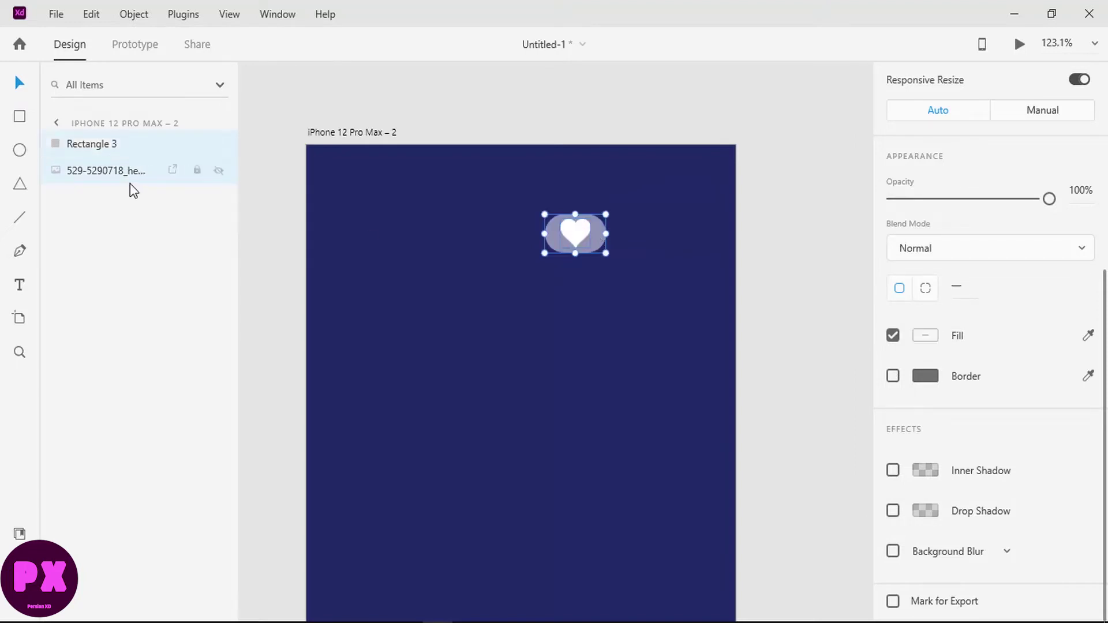
key(ctrl+g)
double_click(95, 144)
text(fa)
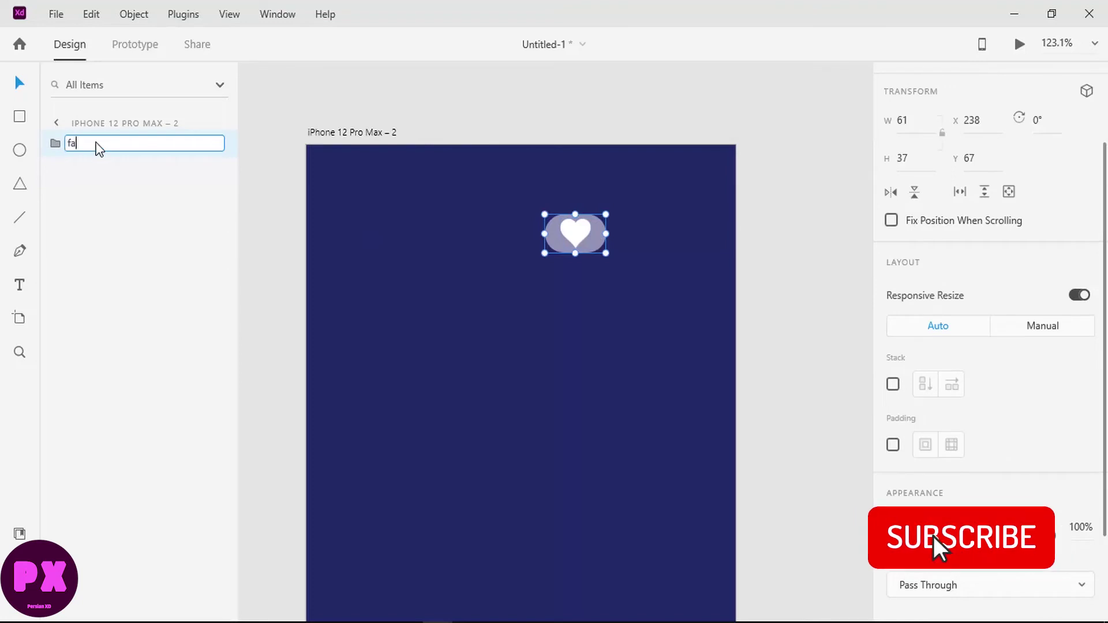
text(vorit)
key(Return)
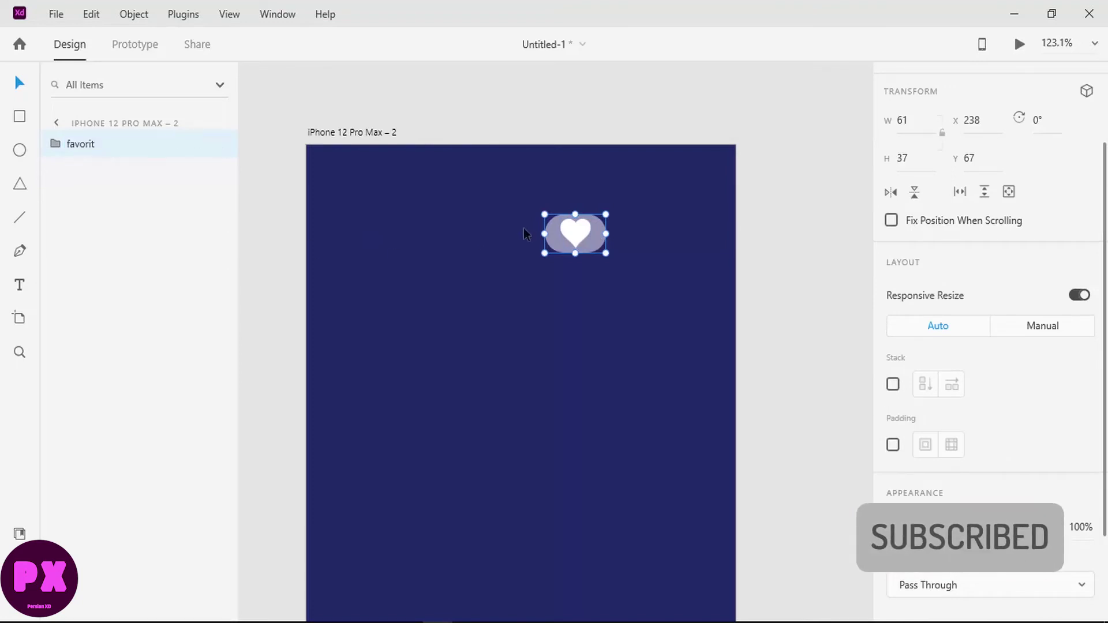
double_click(87, 144)
key(End)
text(e)
key(Return)
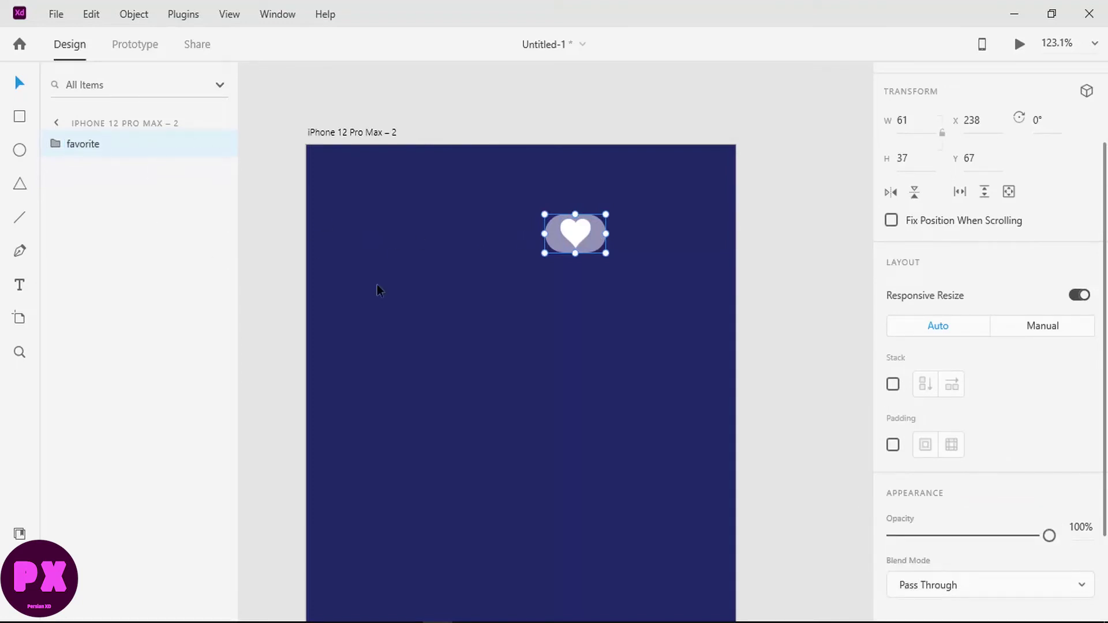
drag(589, 233, 689, 186)
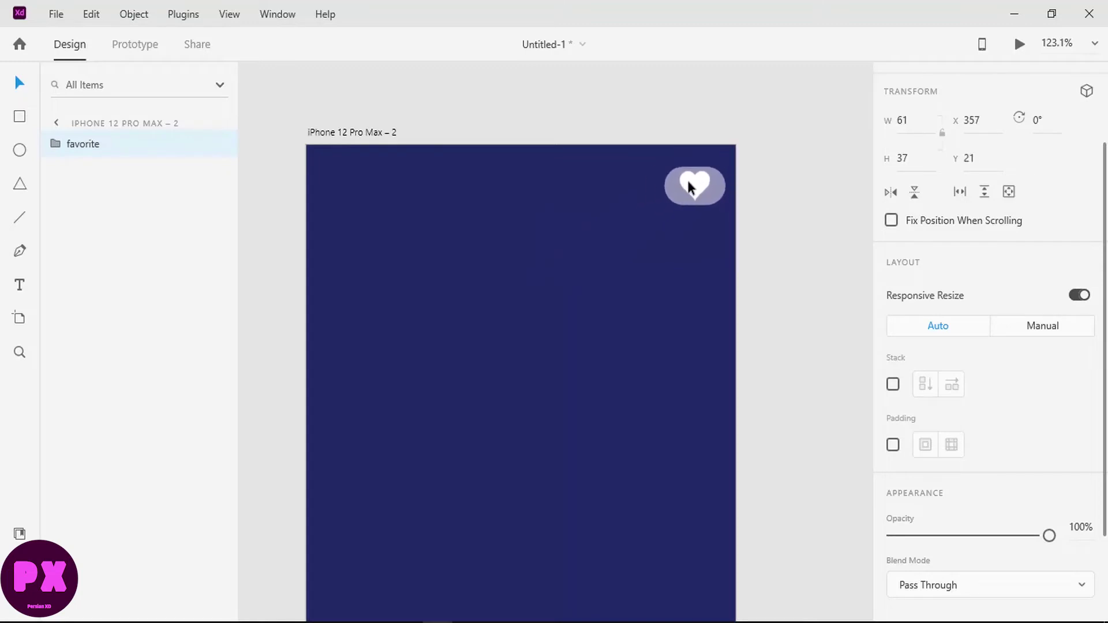
click(19, 217)
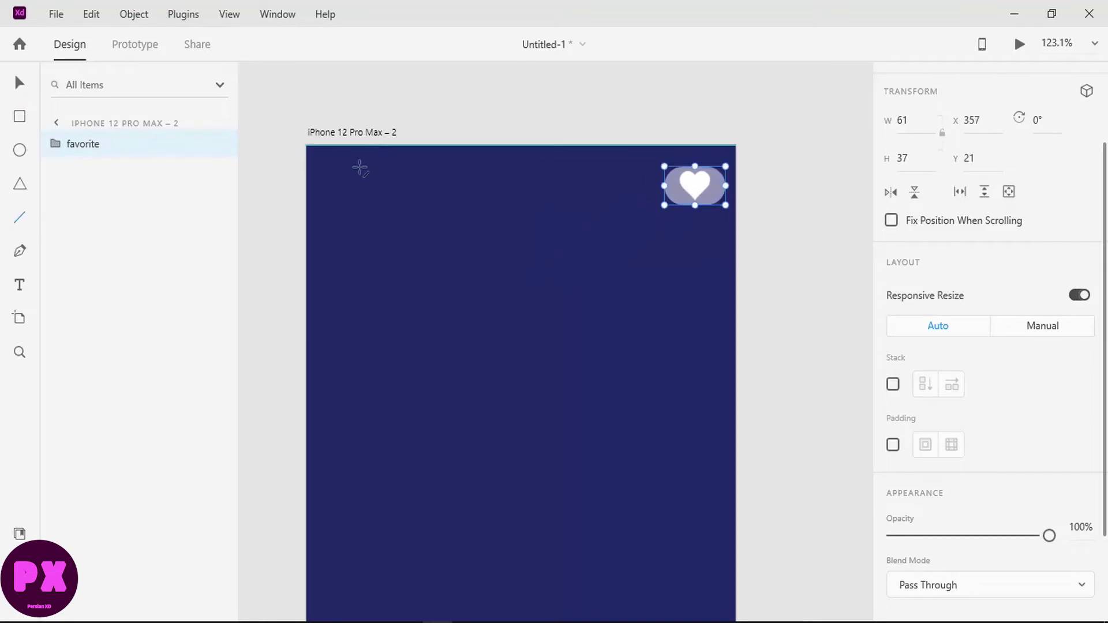
Draw the first back-arrow line near the top-left with a white, round-capped stroke
drag(350, 168, 341, 179)
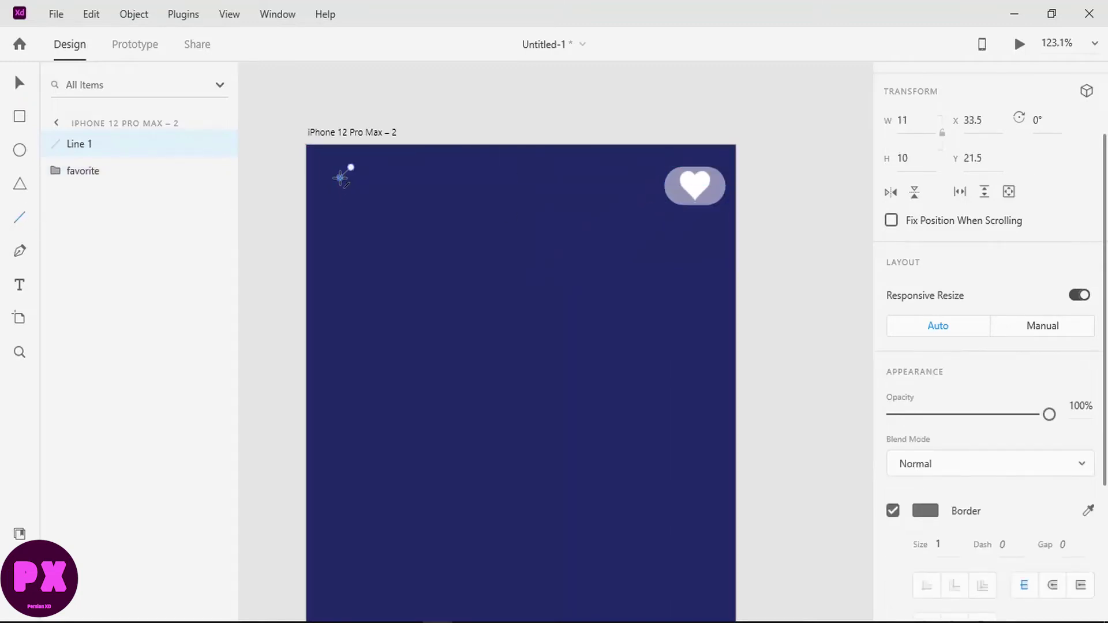
scroll(990, 378, down, 3)
click(925, 294)
drag(725, 282, 680, 180)
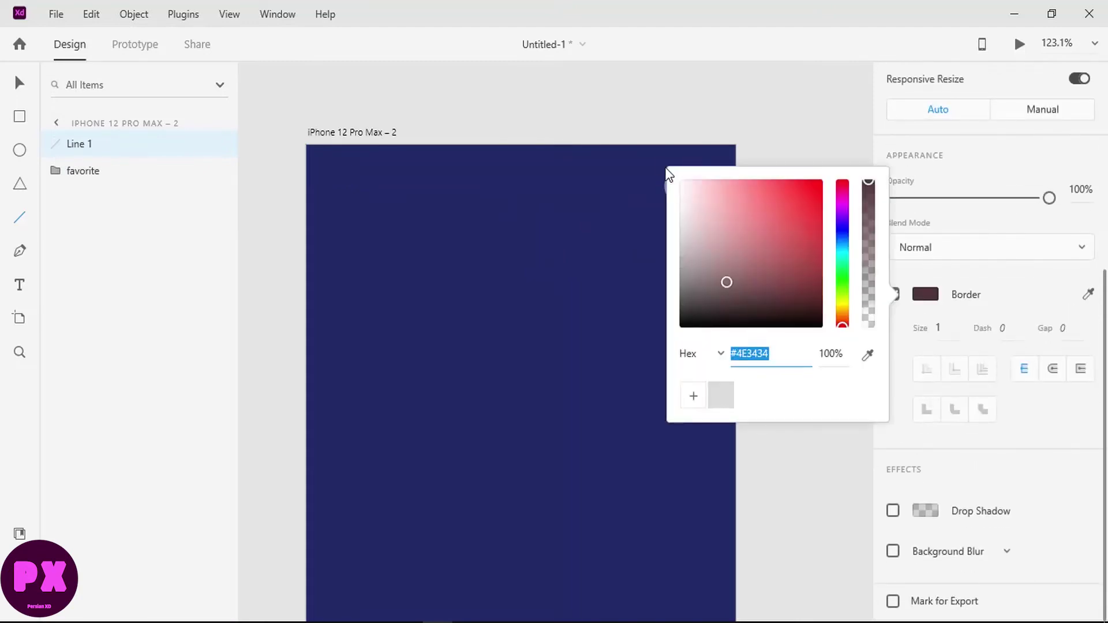
click(939, 334)
text(3)
click(1051, 369)
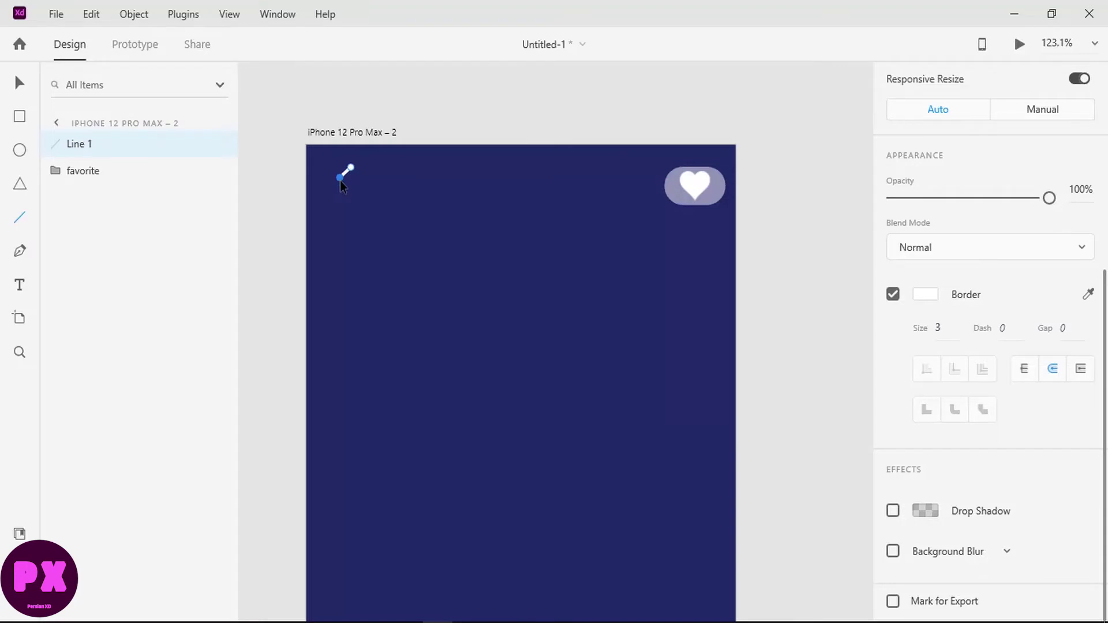
scroll(340, 180, up, 5)
Draw the second chevron line with a white stroke of size 3
drag(367, 208, 343, 183)
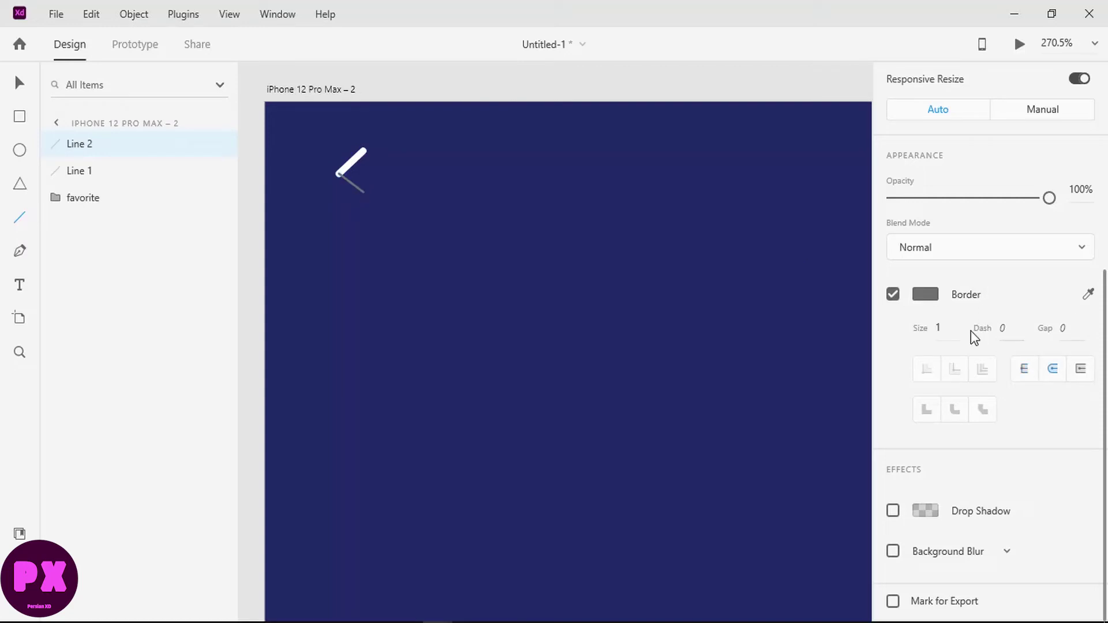
double_click(941, 327)
text(3)
click(925, 295)
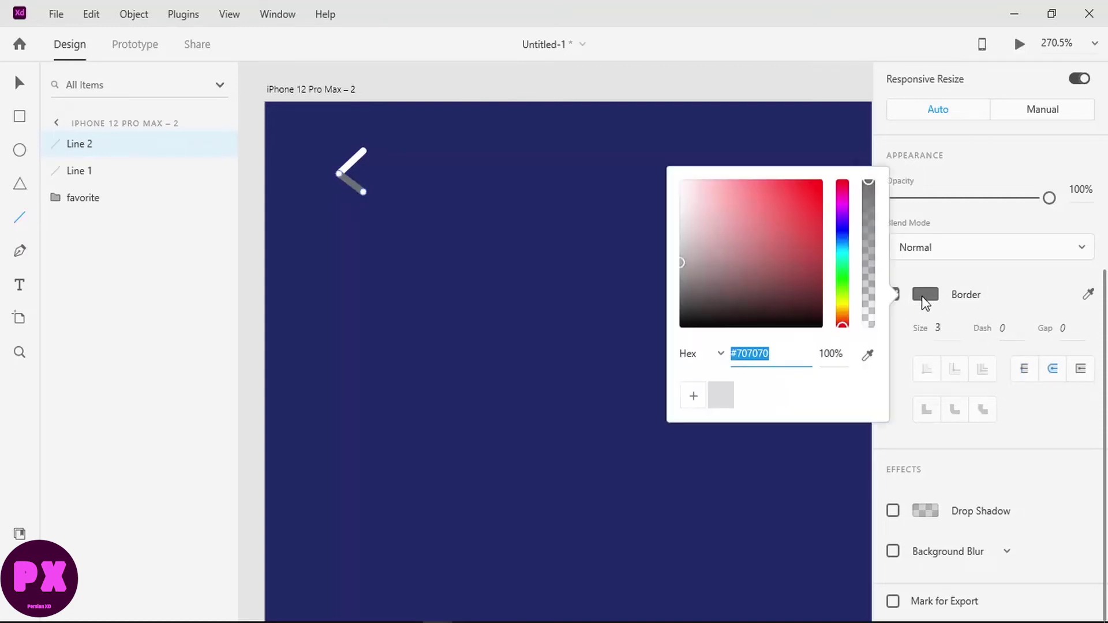
drag(692, 197, 649, 145)
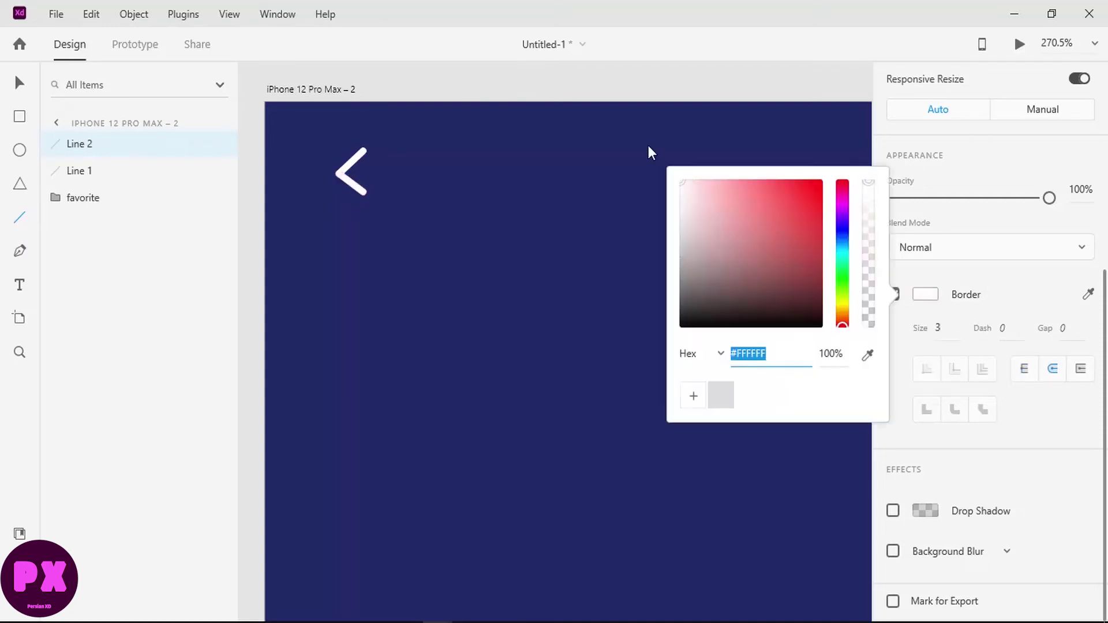
Group the two lines and name the group 'arrow'
click(20, 82)
click(102, 167)
shift+click(86, 140)
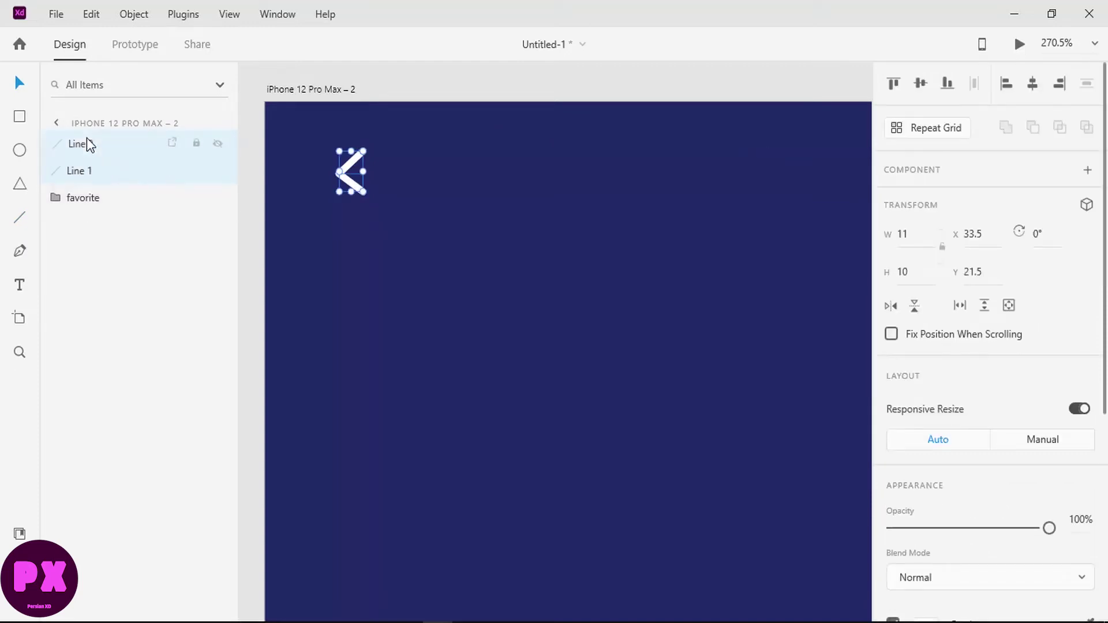
key(ctrl+g)
double_click(87, 142)
text(ar)
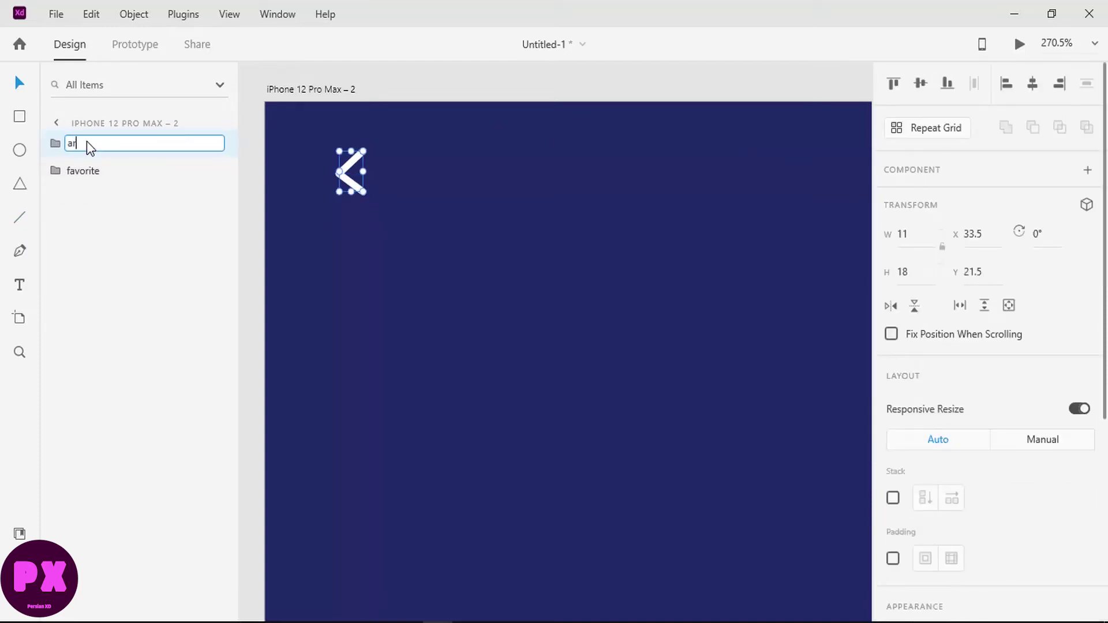
text(row)
key(Return)
scroll(449, 295, down, 4)
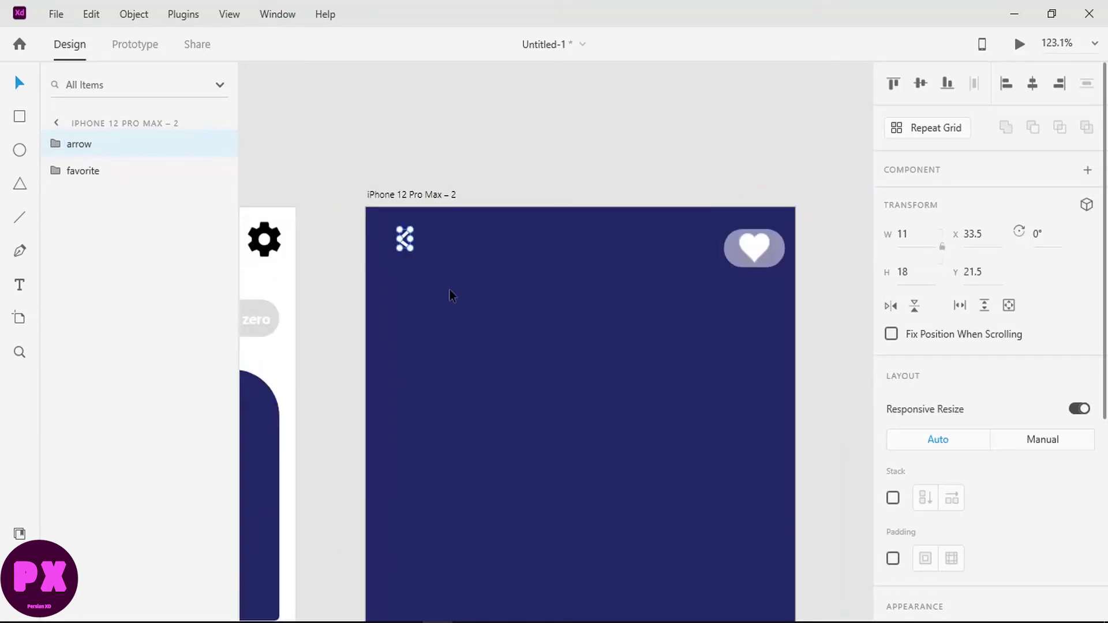
Middle-align the arrow with the heart button along the artboard top, then restore the window down
drag(400, 248, 387, 256)
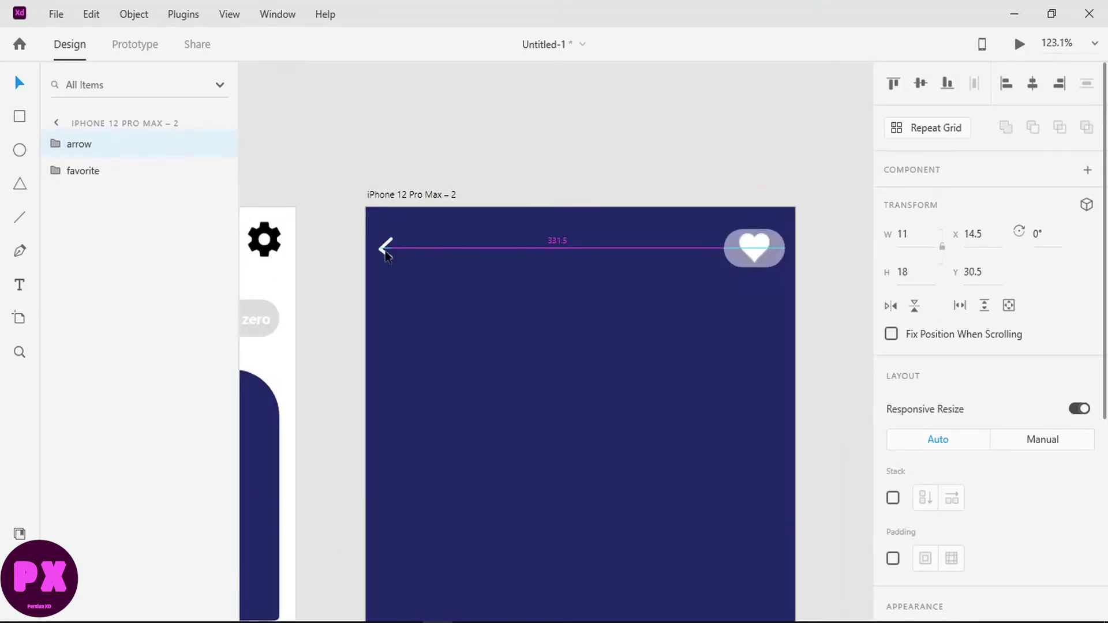
shift+click(767, 252)
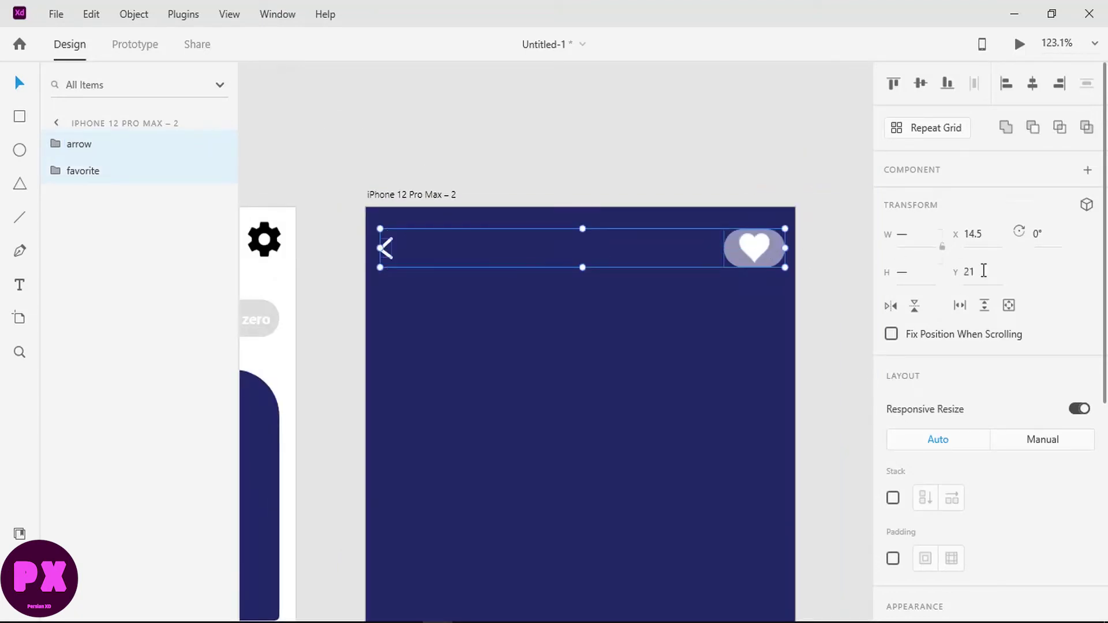
click(921, 83)
drag(763, 256, 767, 245)
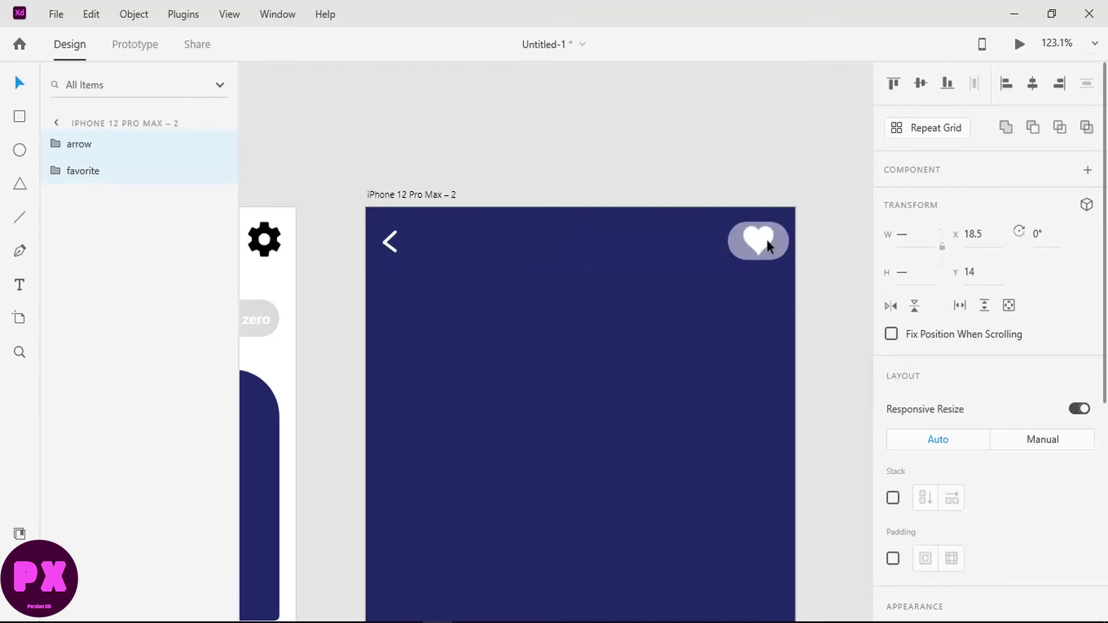
scroll(683, 245, down, 3)
ctrl+scroll(684, 245, down, 1)
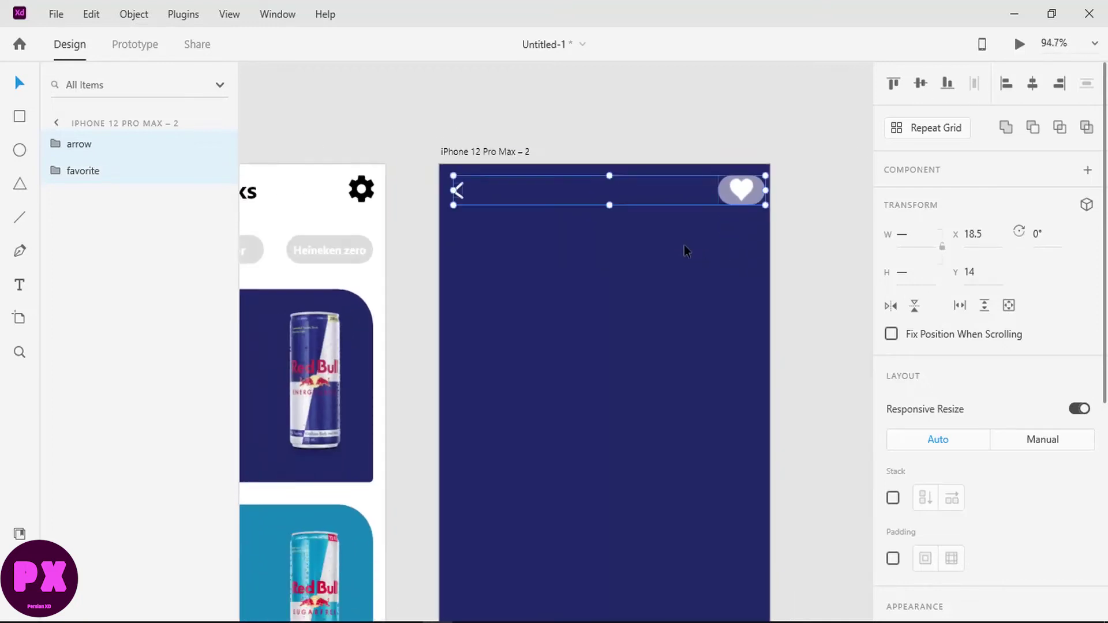
ctrl+scroll(684, 244, up, 1)
scroll(647, 262, right, 1)
click(800, 239)
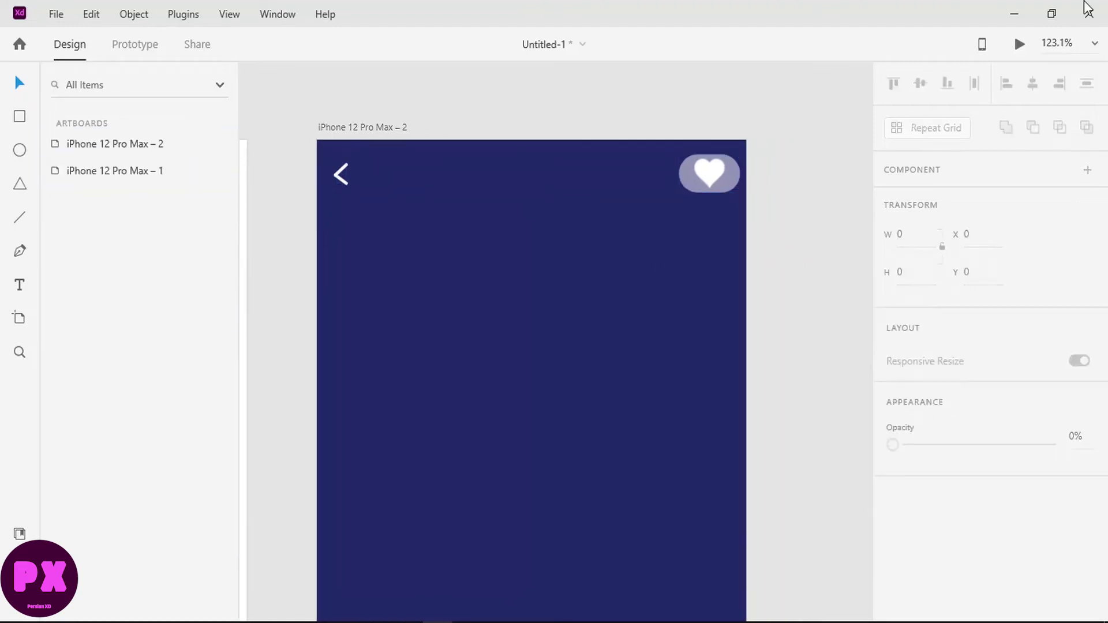
click(1051, 14)
Bring the Red Bull can image onto the detail artboard and set its width to 50
drag(499, 252, 484, 242)
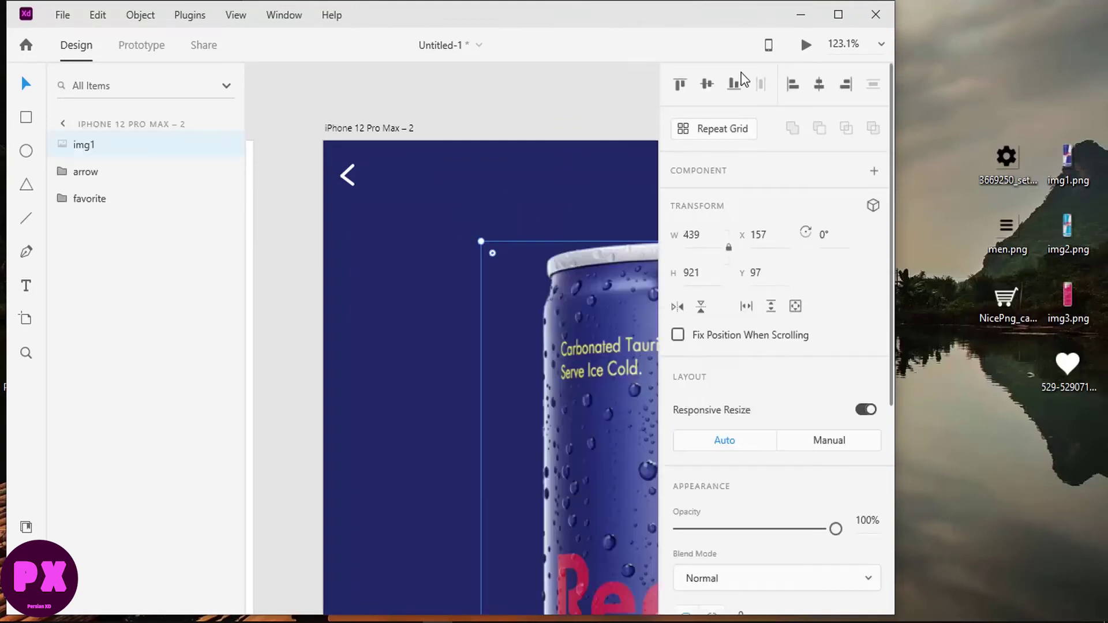
click(838, 14)
double_click(905, 234)
text(50)
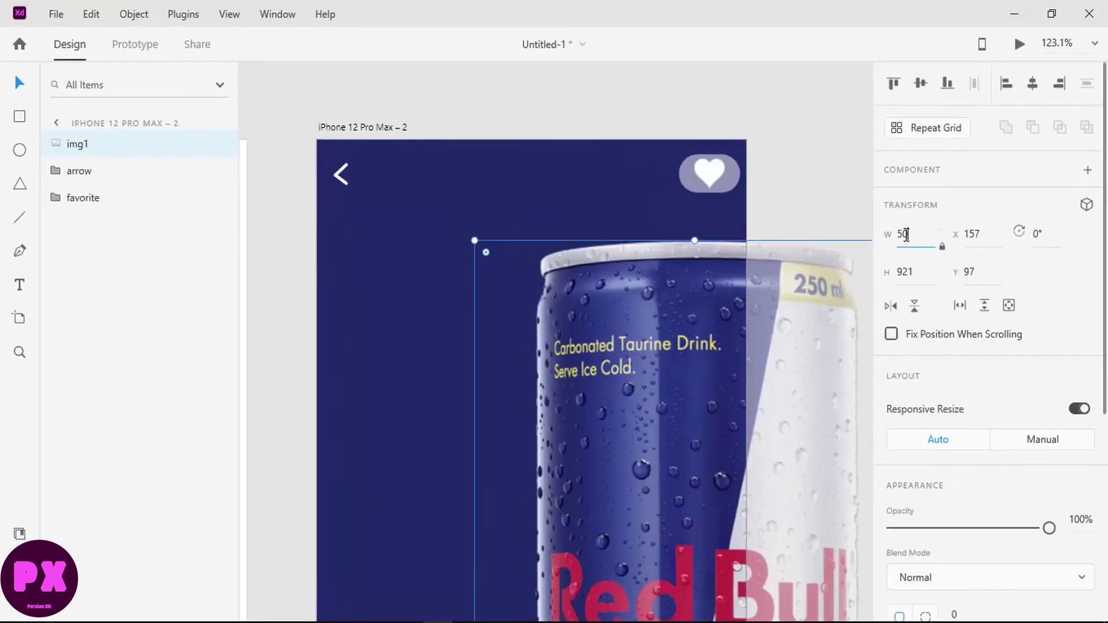
key(Return)
ctrl+scroll(617, 234, down, 5)
ctrl+scroll(605, 228, up, 3)
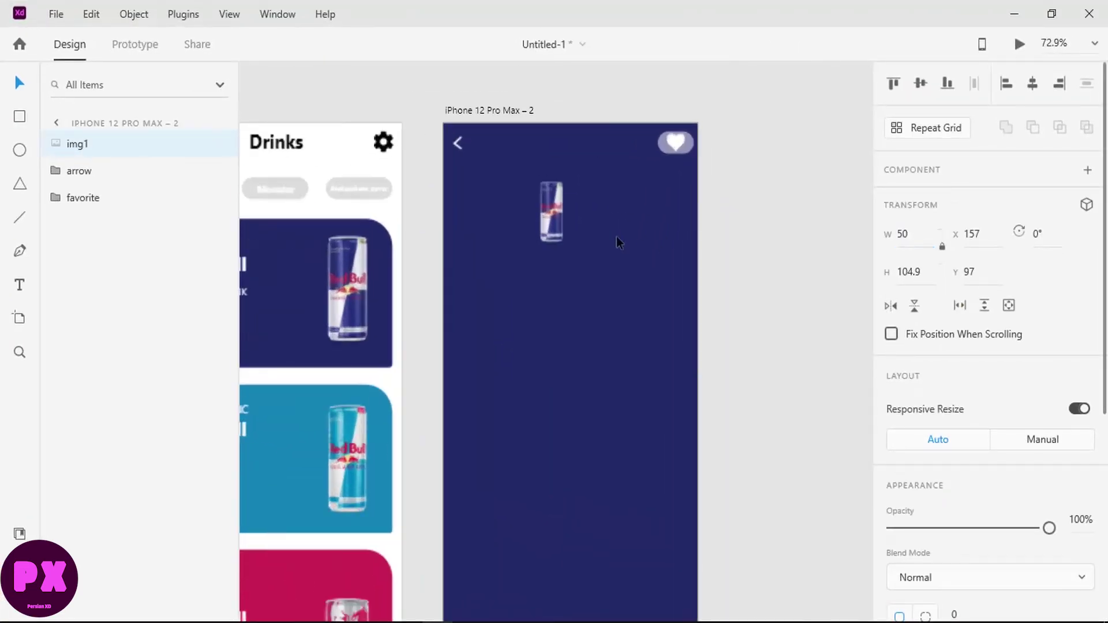
Reposition and scale up the can so it fills most of the artboard's height
mouse_move(551, 216)
mouse_down()
mouse_move(491, 309)
mouse_move(502, 523)
mouse_up()
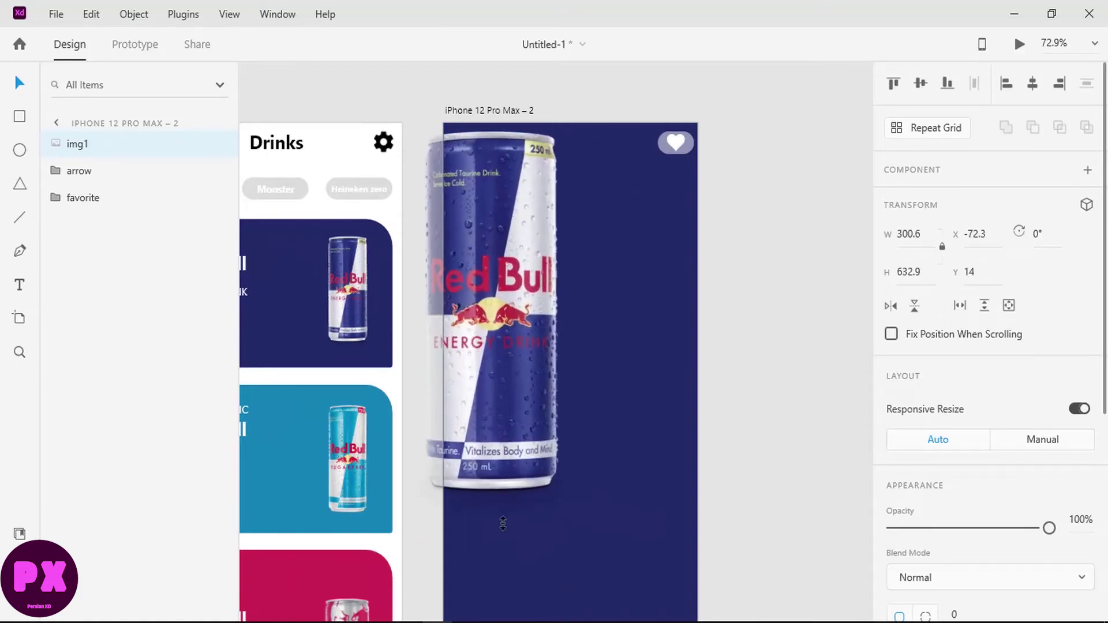
scroll(507, 346, down, 3)
mouse_move(517, 241)
mouse_down()
mouse_move(527, 295)
mouse_move(515, 281)
mouse_up()
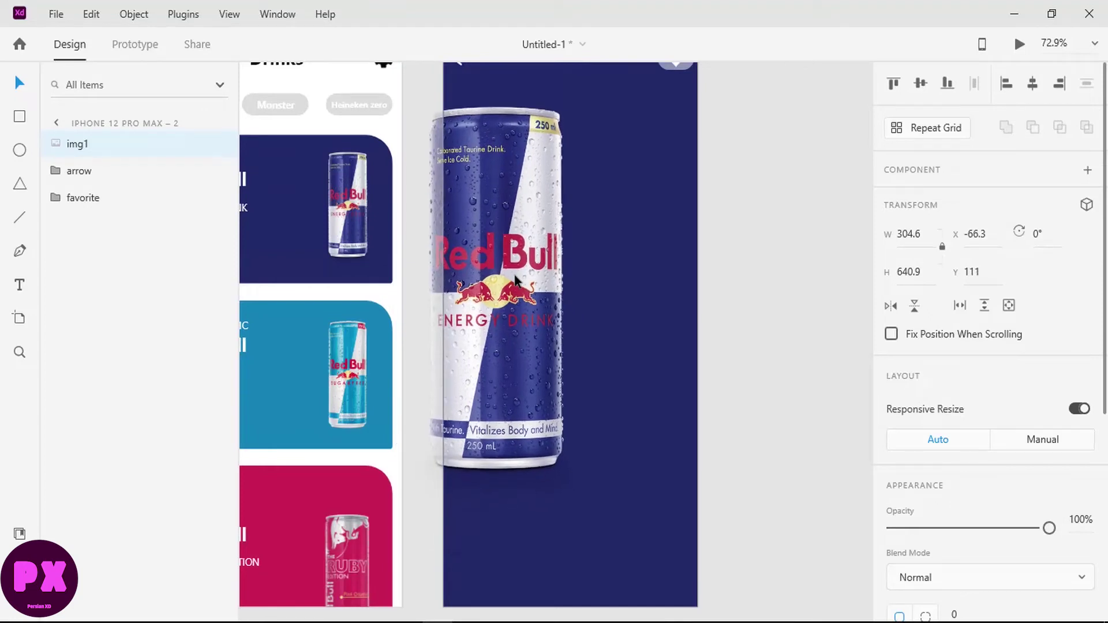
drag(515, 281, 513, 281)
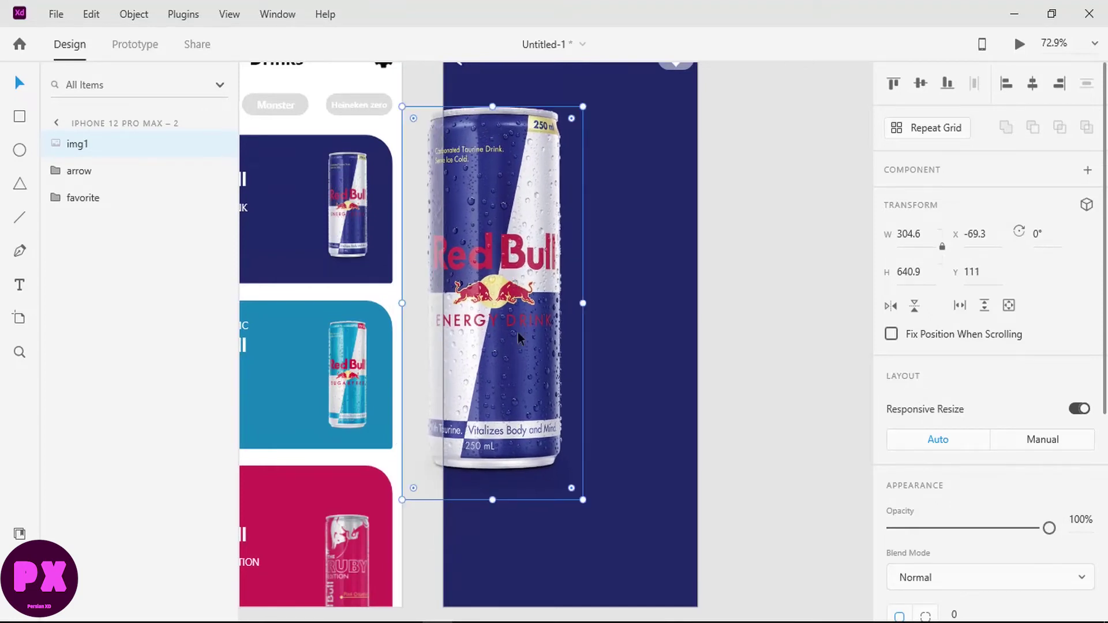
drag(490, 502, 490, 558)
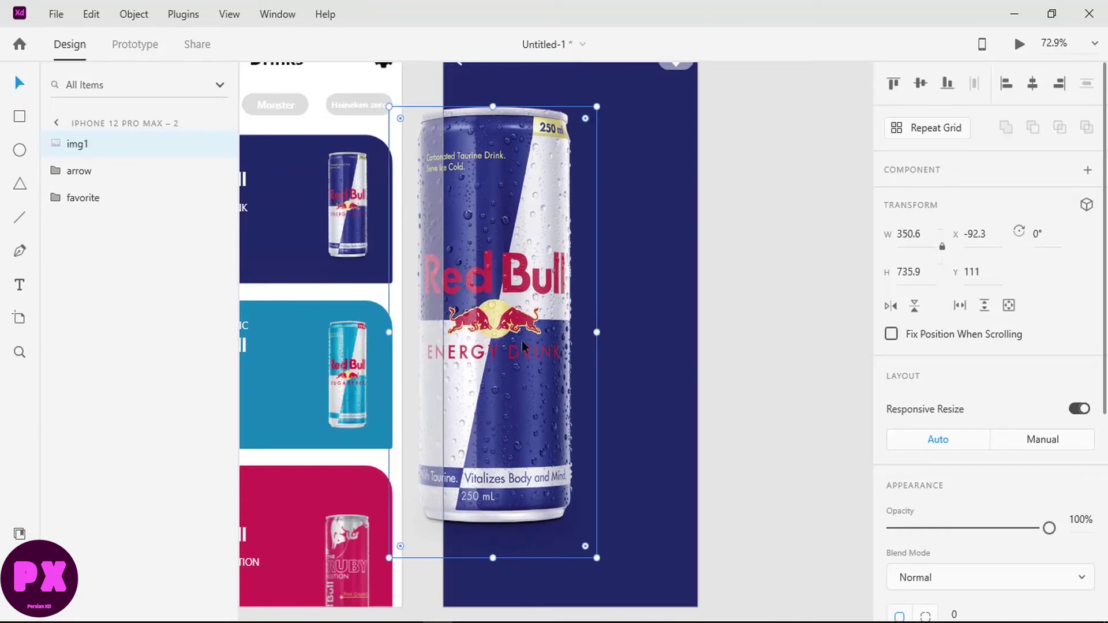
drag(526, 332, 540, 332)
click(764, 230)
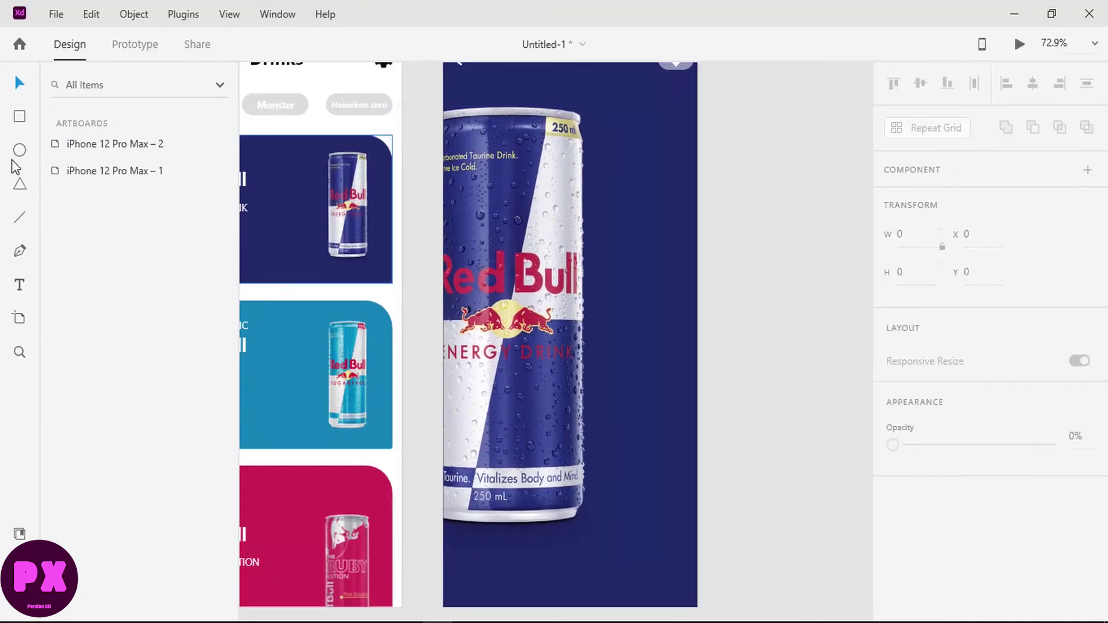
key(r)
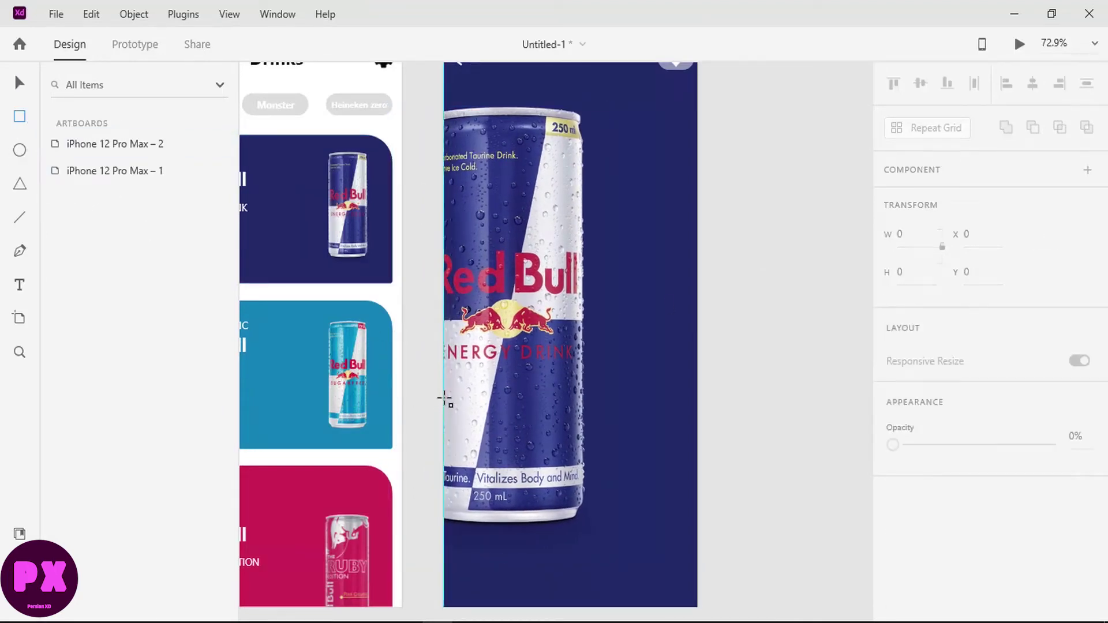
Draw a borderless white rectangle over the lower artboard with a 45 top-right corner radius
drag(443, 387, 601, 605)
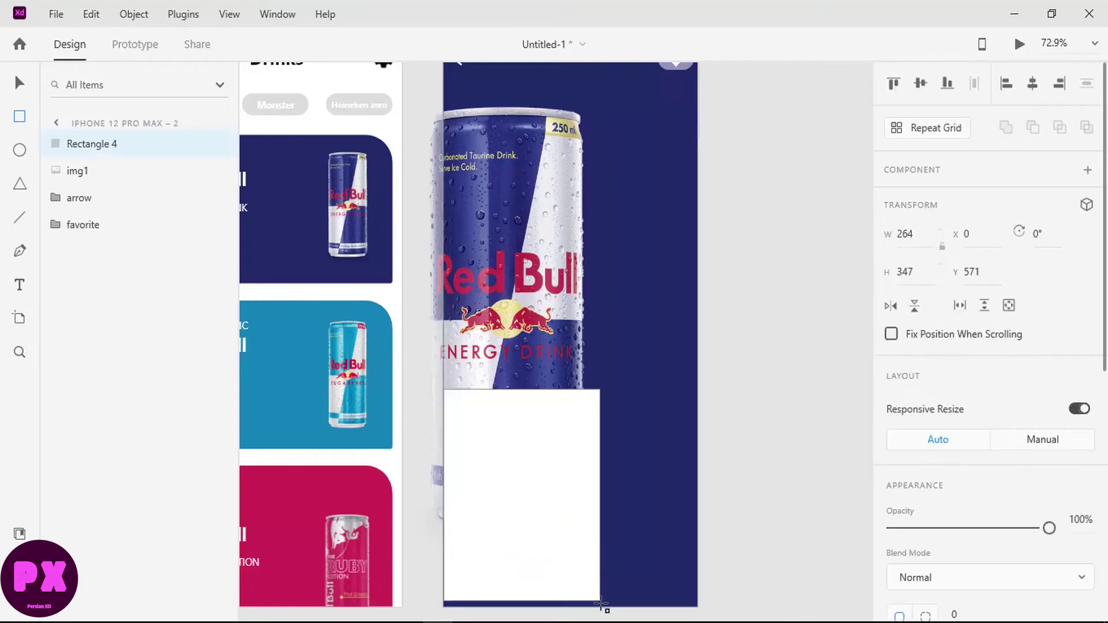
scroll(977, 396, down, 8)
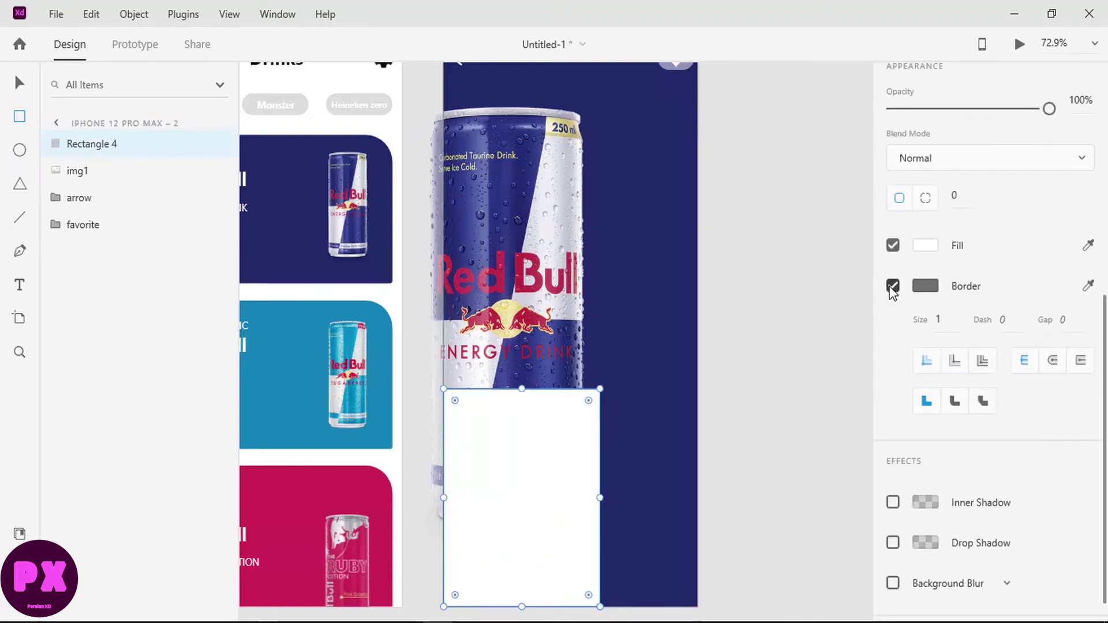
click(892, 285)
click(926, 291)
click(1041, 286)
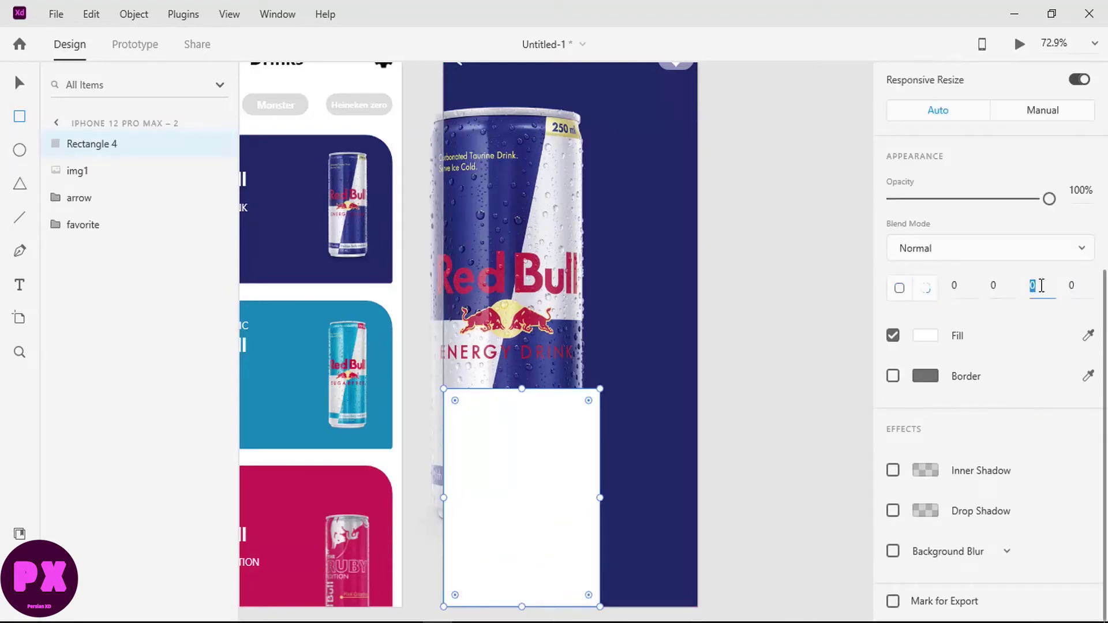
click(996, 285)
key(Return)
key(Return)
Widen the white card slightly to the right
drag(600, 496, 614, 498)
scroll(599, 255, down, 1)
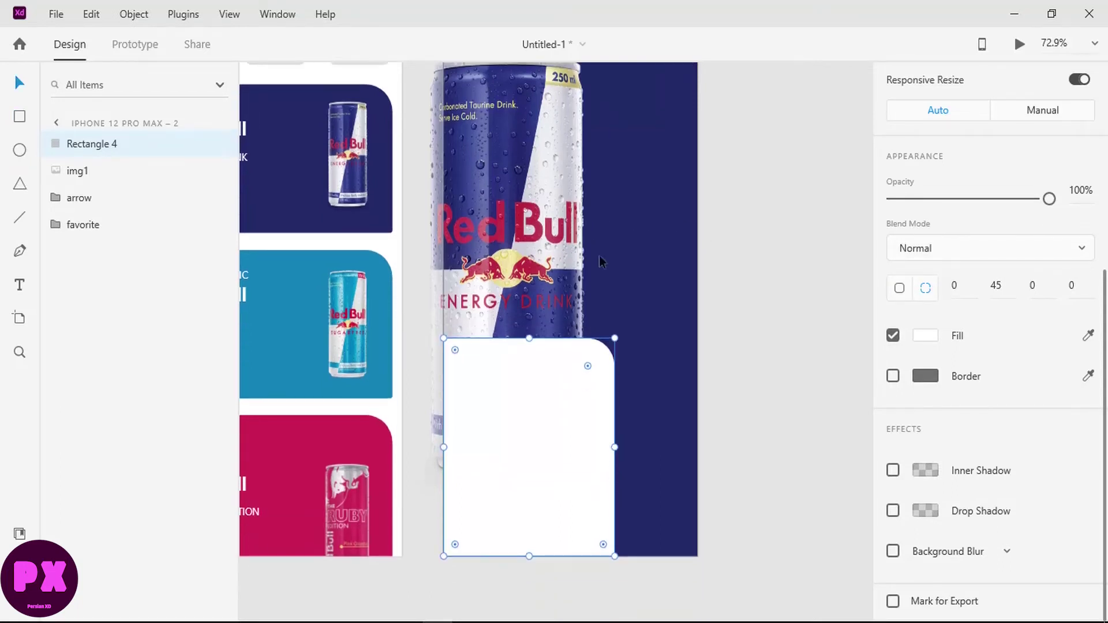
scroll(511, 297, down, 2)
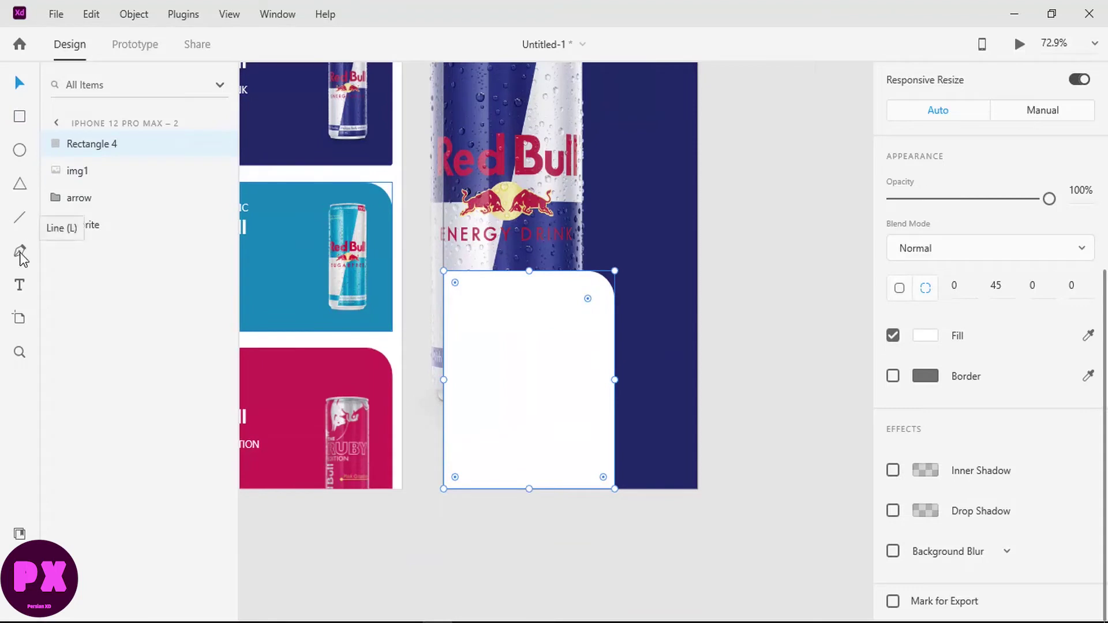
Paste the energy drink paragraph into a text area inside the card at size 16
click(19, 285)
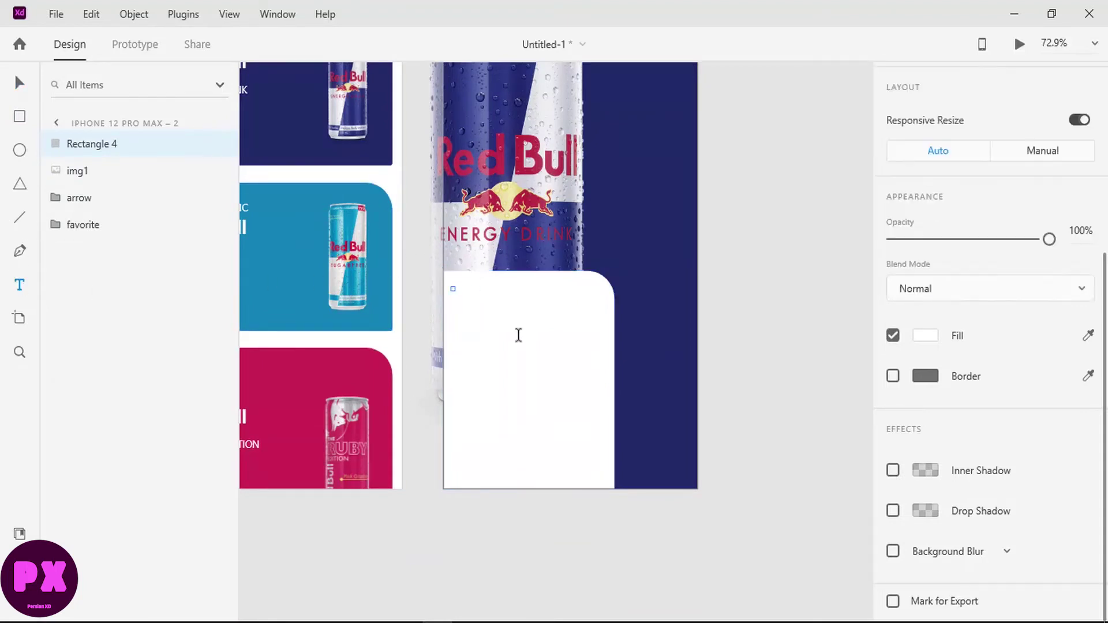
drag(450, 287, 600, 478)
key(ctrl+v)
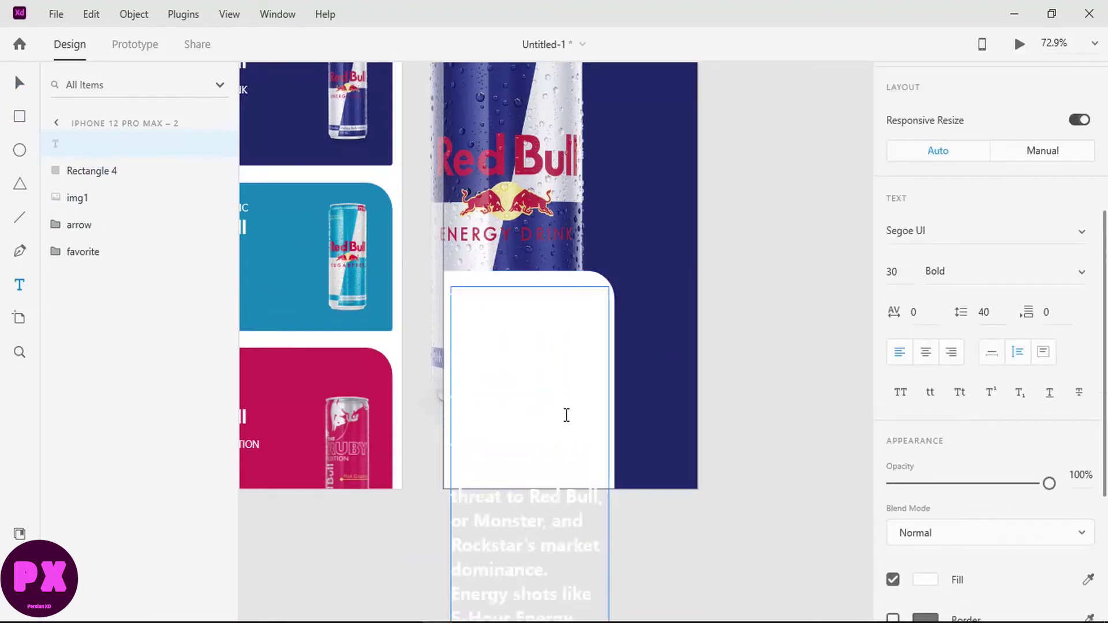
key(ctrl+a)
click(894, 272)
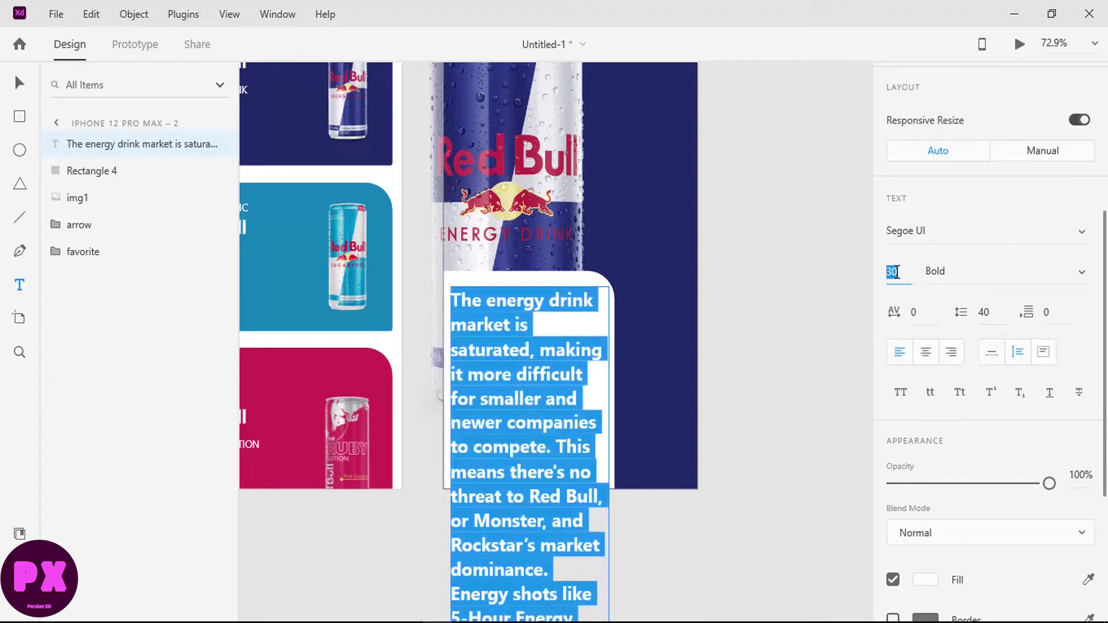
text(16)
key(Return)
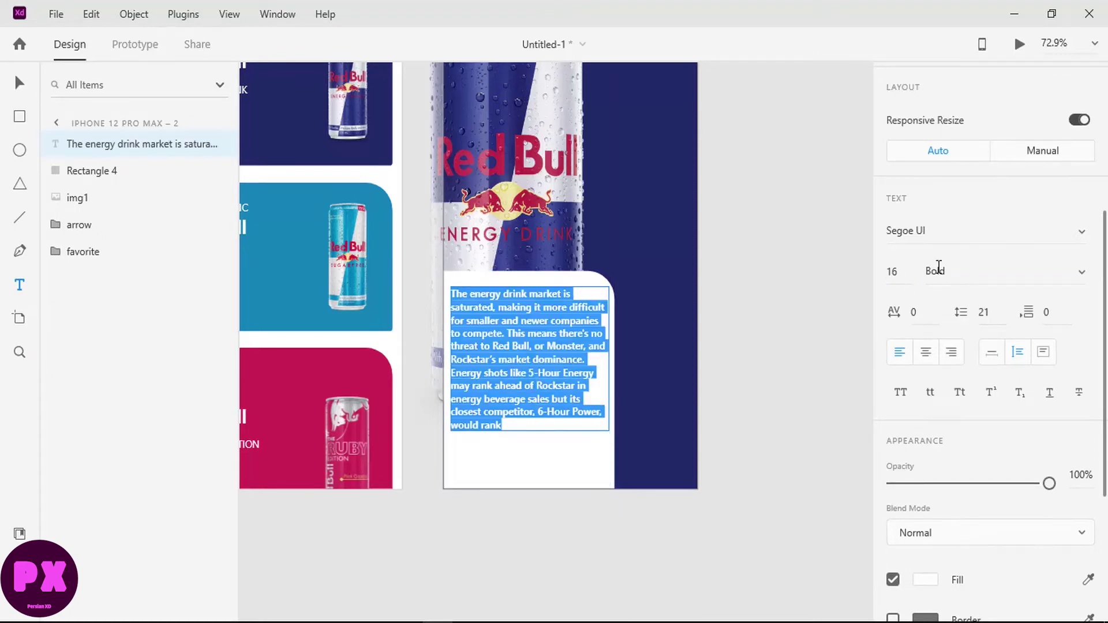
Make the paragraph Regular weight with dark grey #3B3B3B fill
click(939, 267)
click(1081, 273)
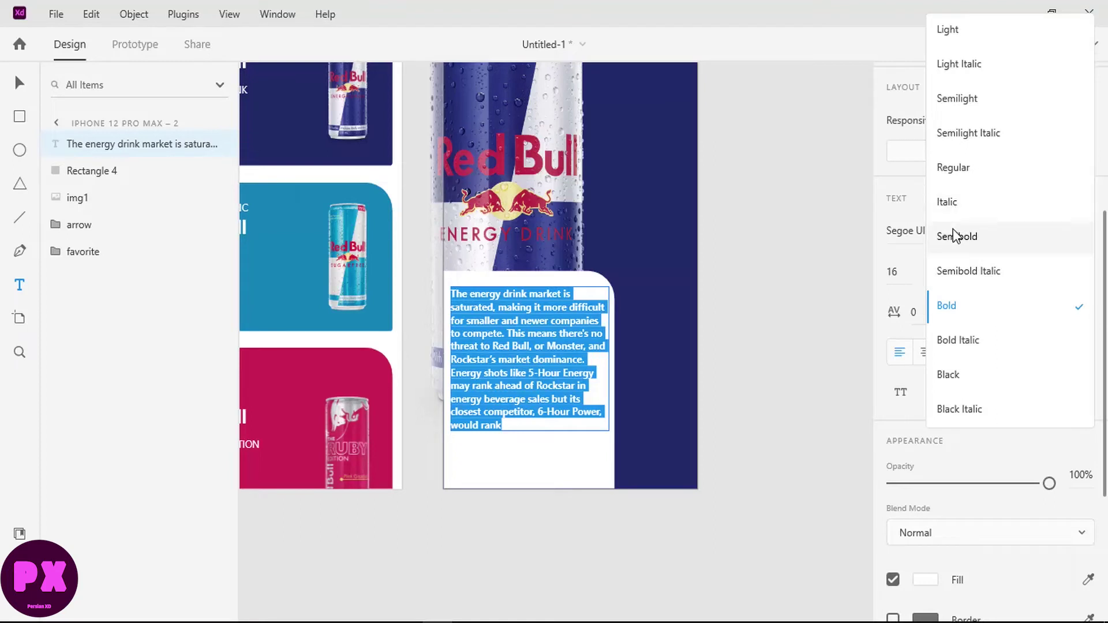
click(958, 169)
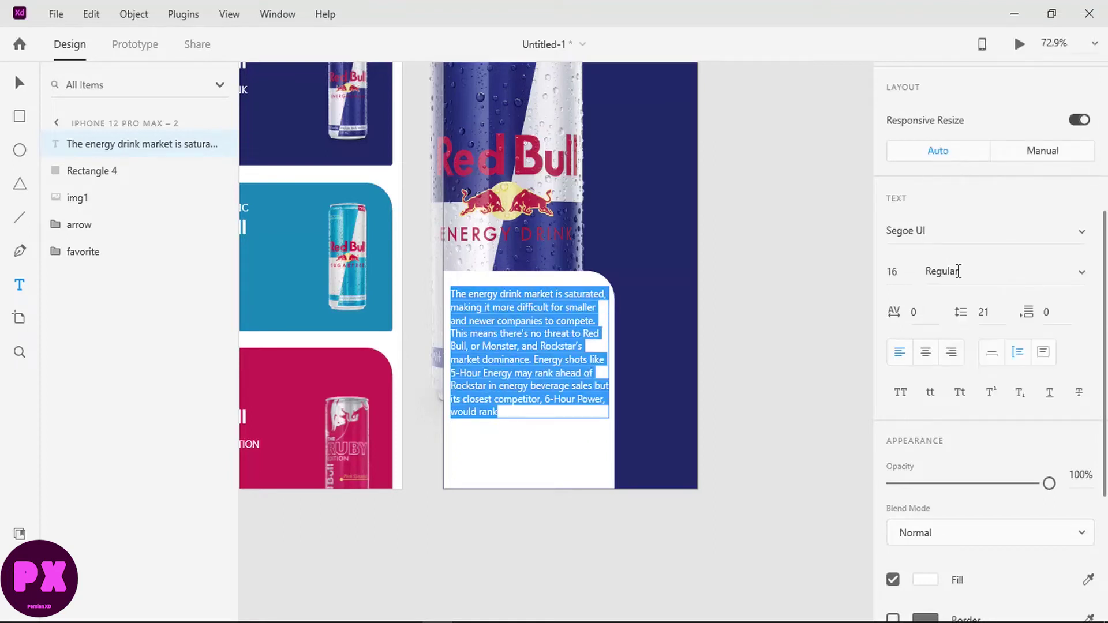
scroll(947, 311, down, 5)
click(915, 337)
drag(706, 287, 631, 332)
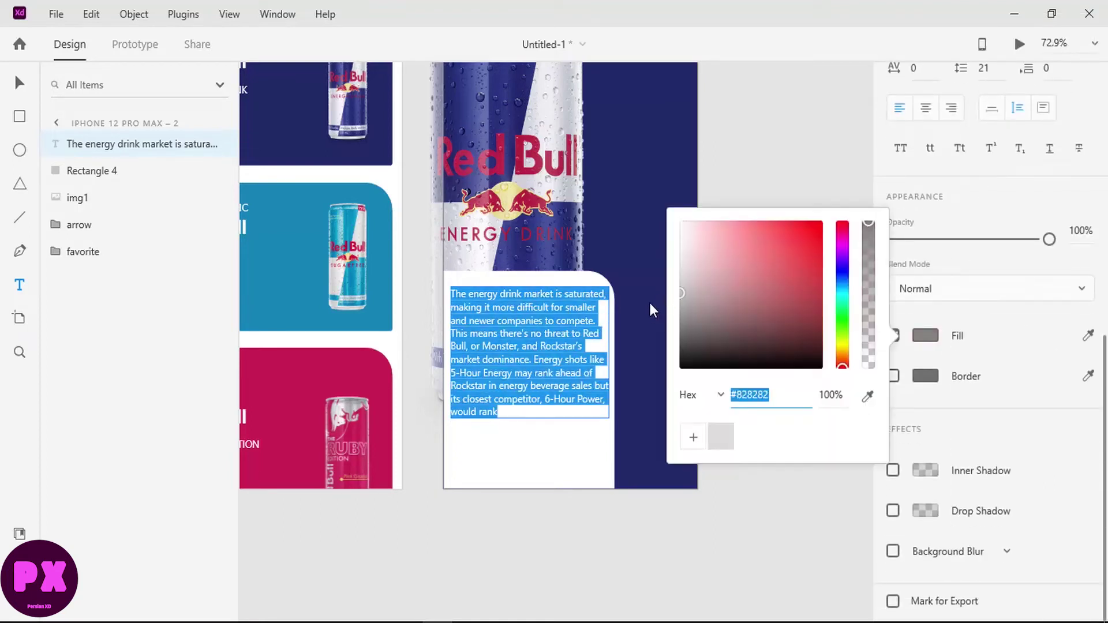
click(502, 358)
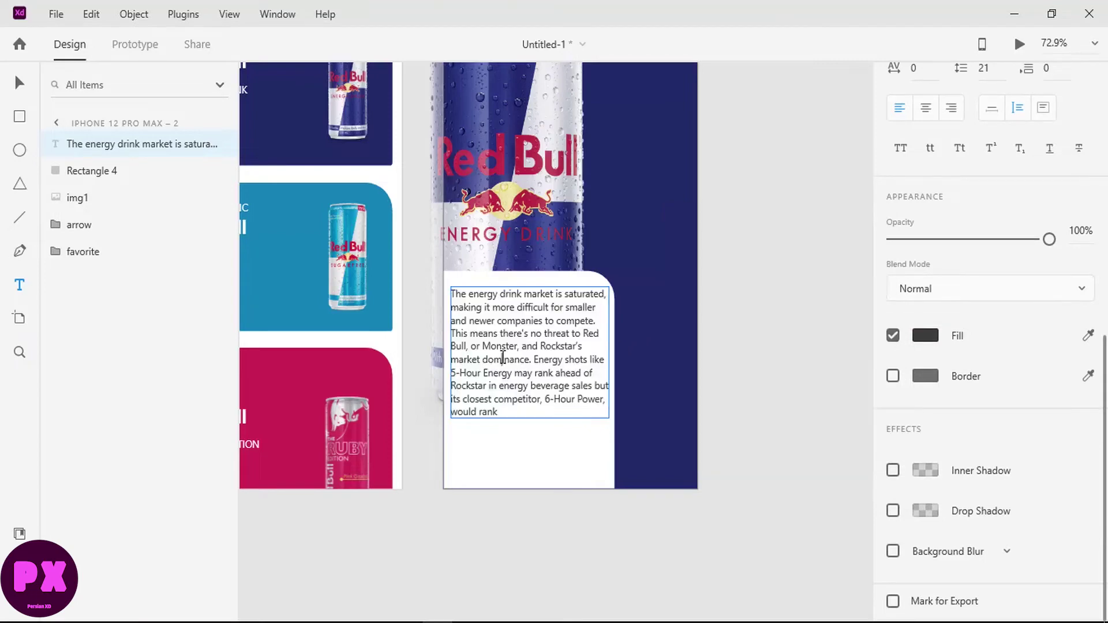
key(Escape)
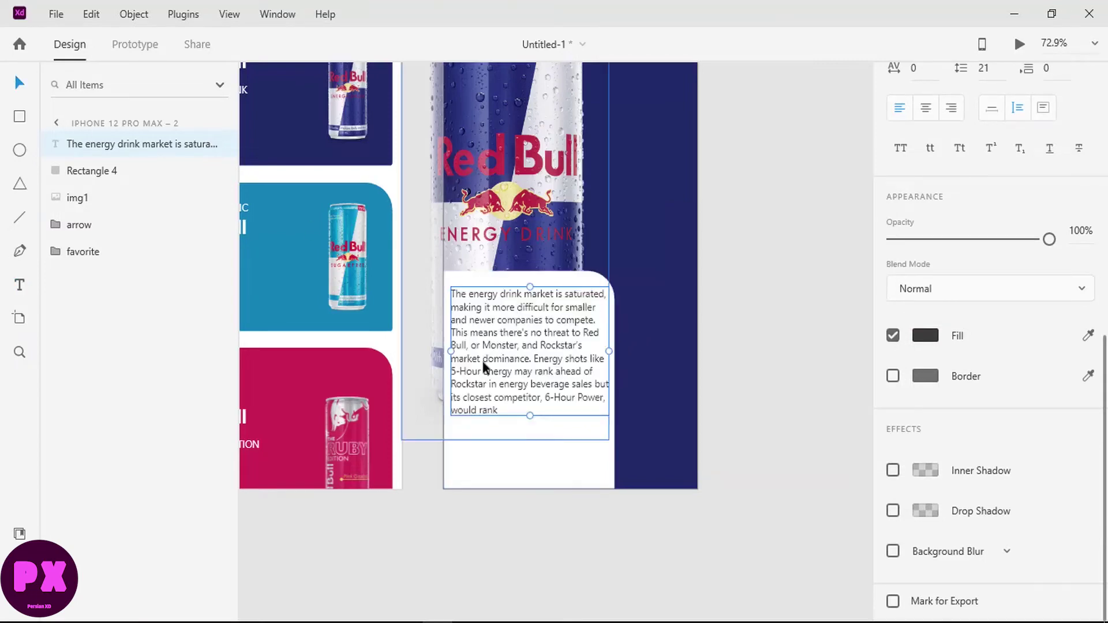
Make the text area taller and set the paragraph's line spacing to 30
drag(529, 416, 529, 465)
double_click(526, 393)
scroll(923, 305, up, 1)
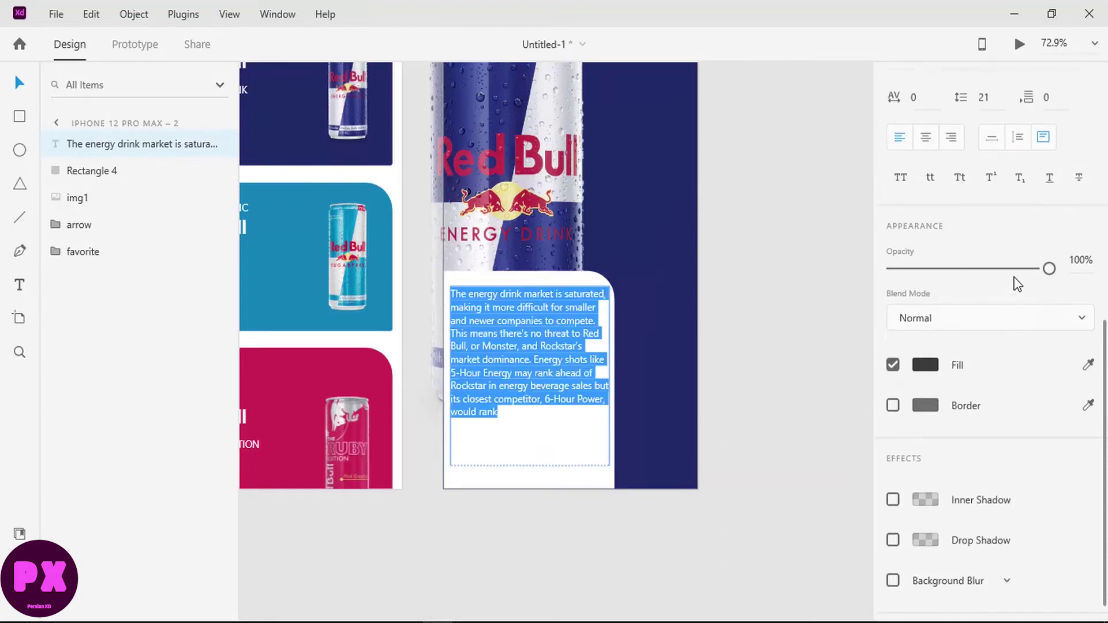
scroll(980, 272, up, 3)
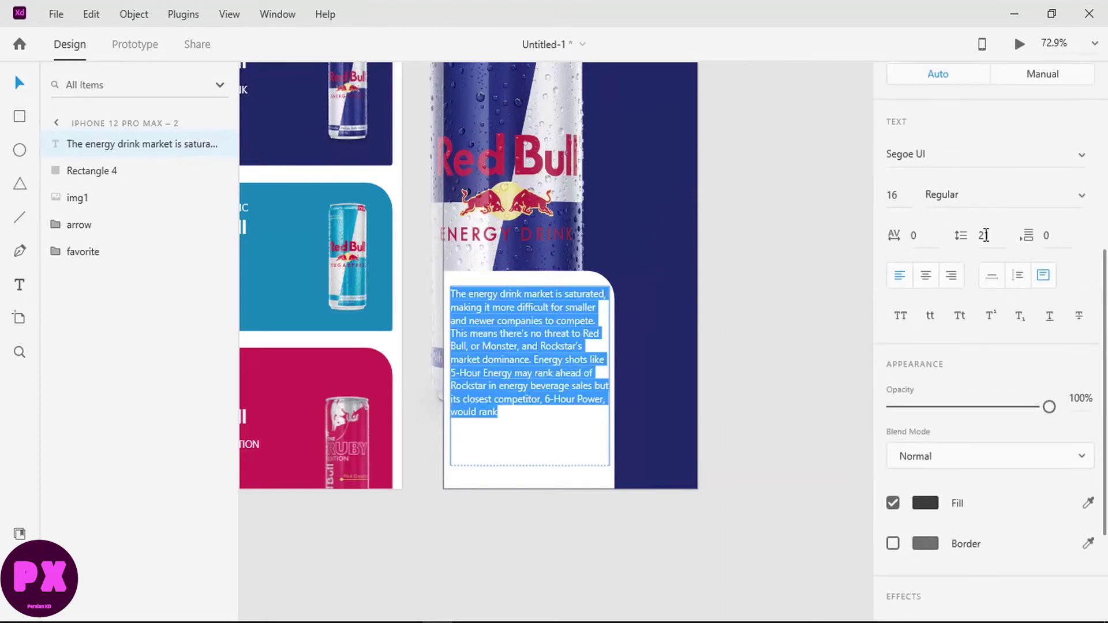
double_click(982, 235)
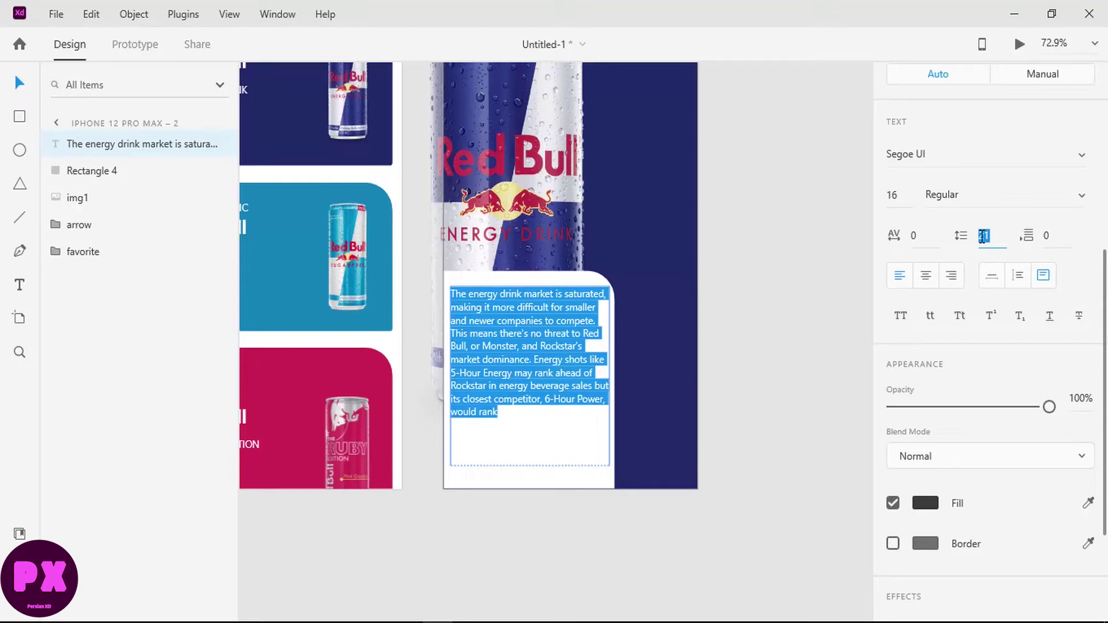
text(30)
key(Return)
key(Escape)
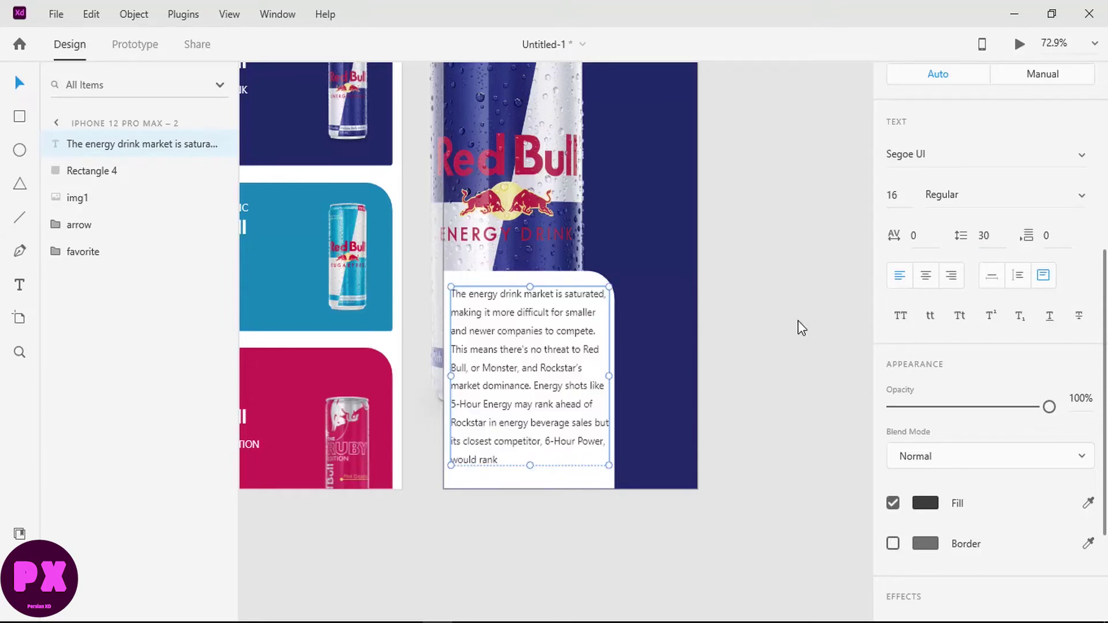
click(792, 365)
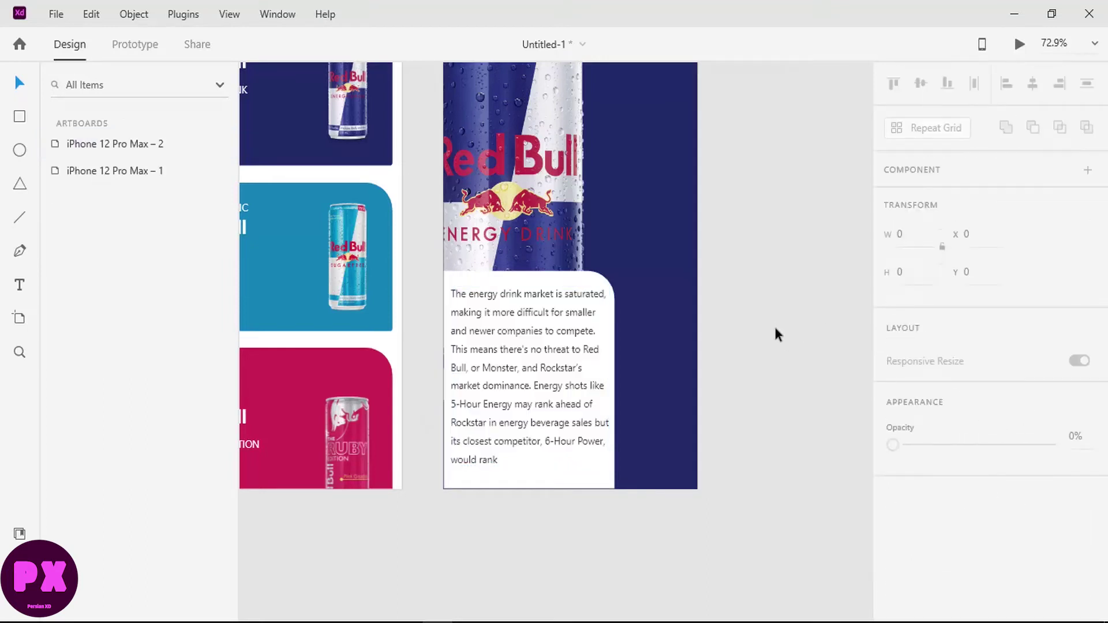
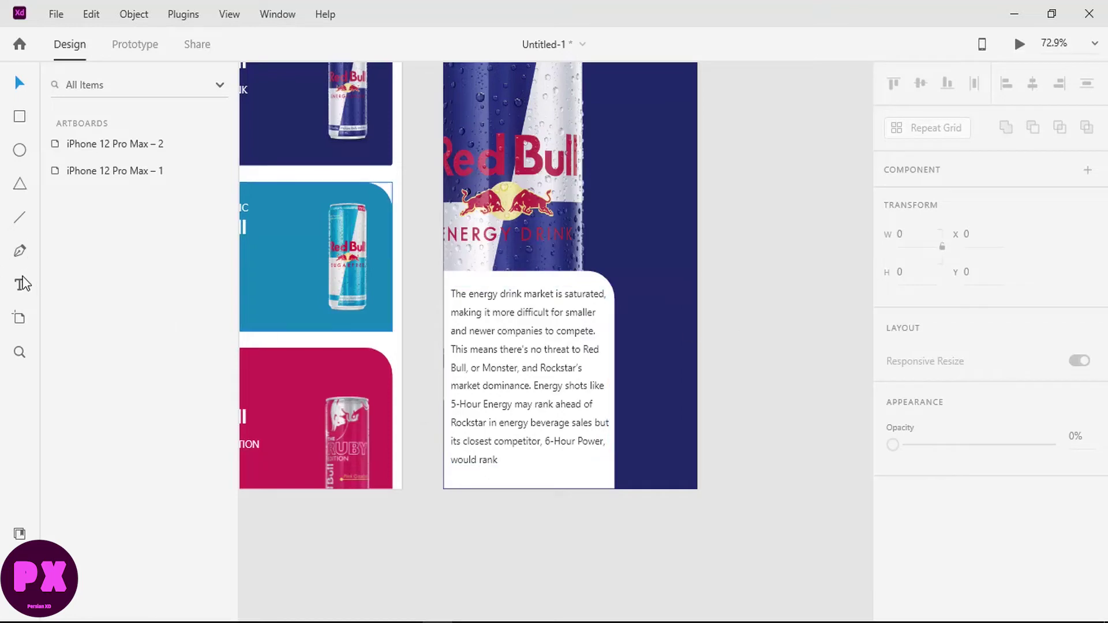
Group the description text with its white card and name the group 'description'
click(501, 287)
shift+click(500, 280)
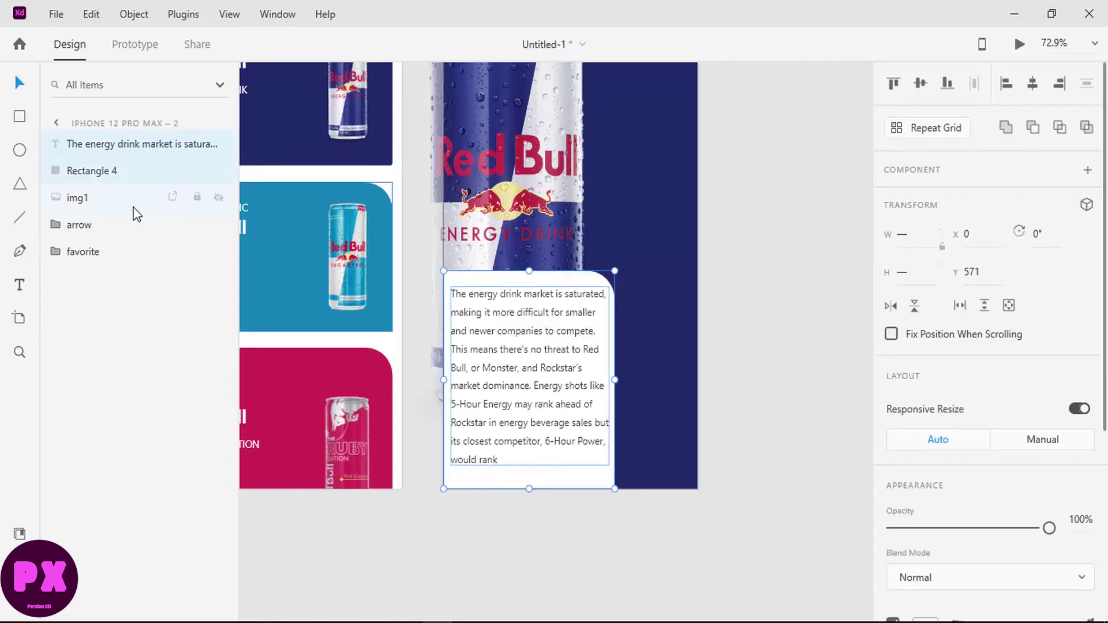
key(ctrl+g)
double_click(90, 145)
text(descripti)
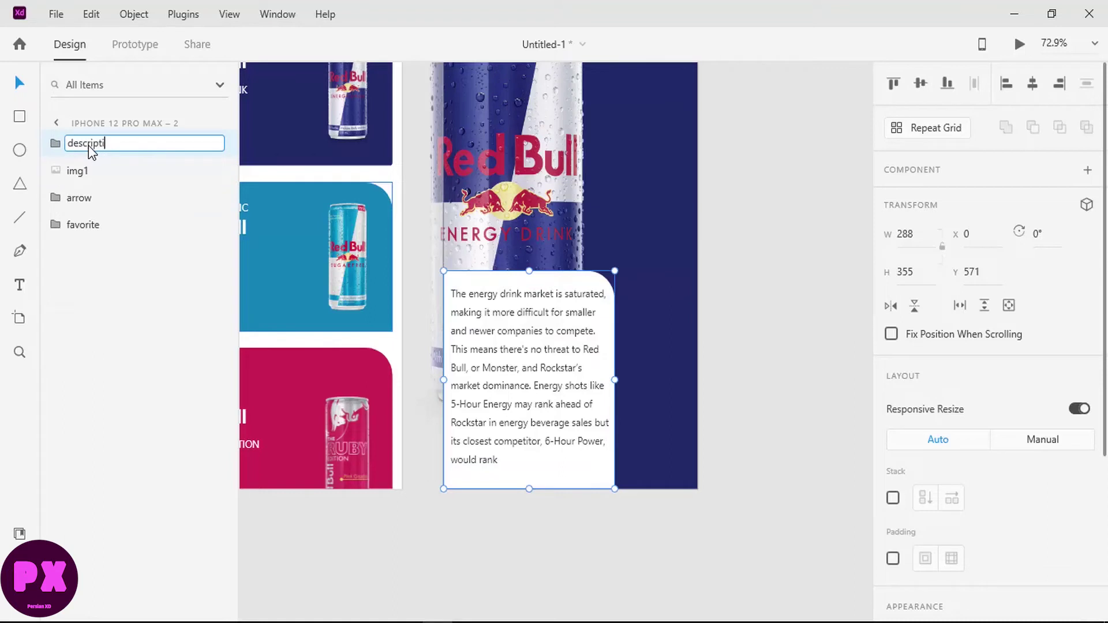
text(on)
key(Return)
Add a 'Quantity' text label on the dark panel beside the card and adjust its font size
click(19, 286)
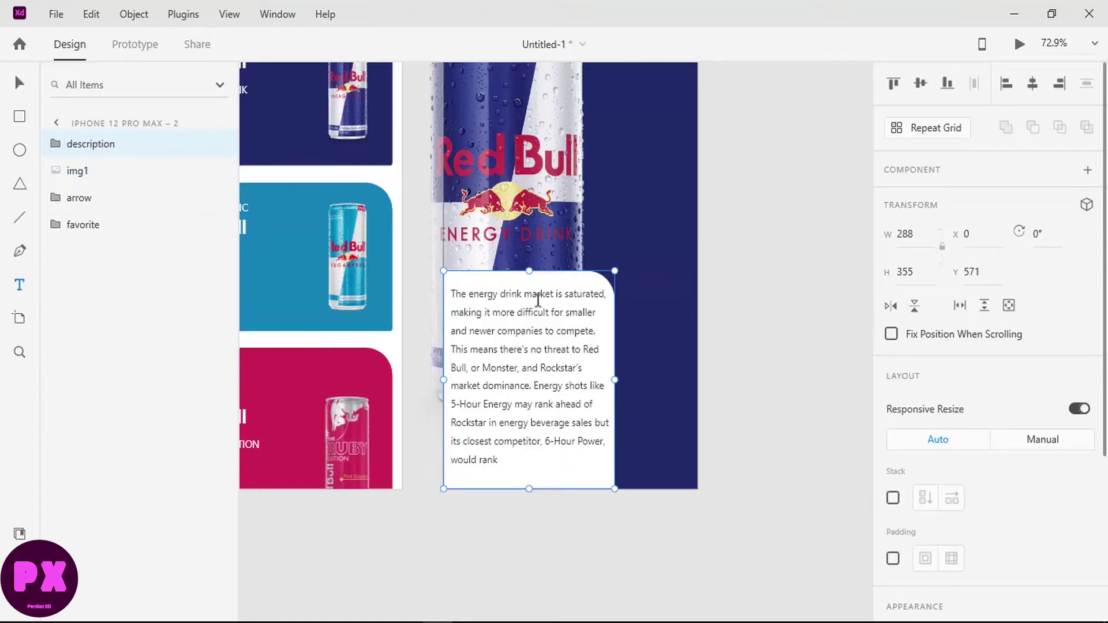
click(634, 295)
text(Quan)
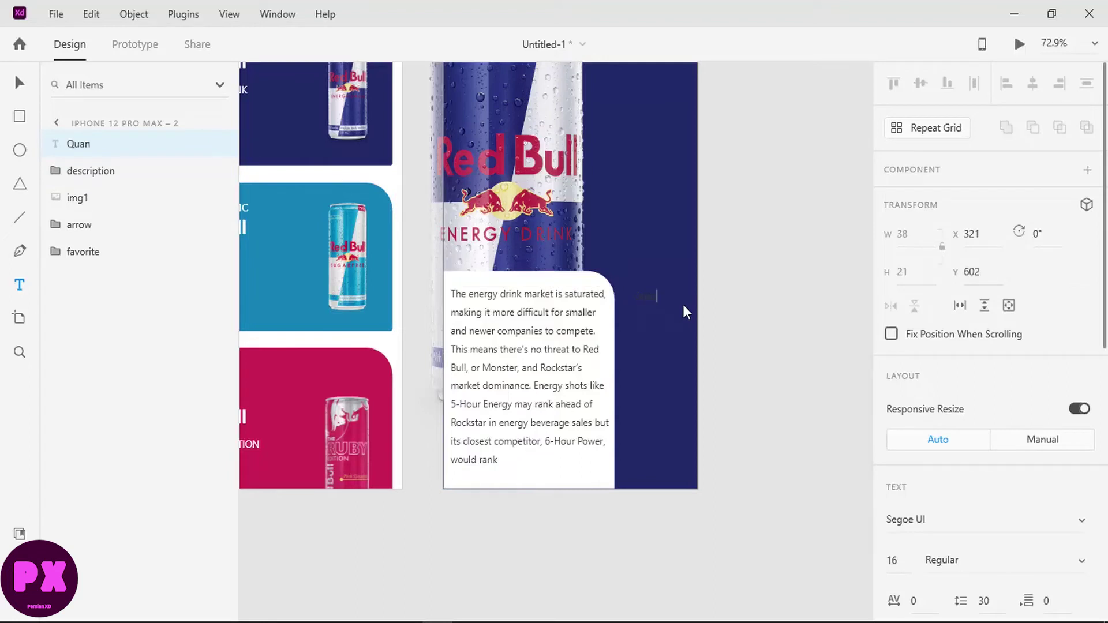
key(ctrl+a)
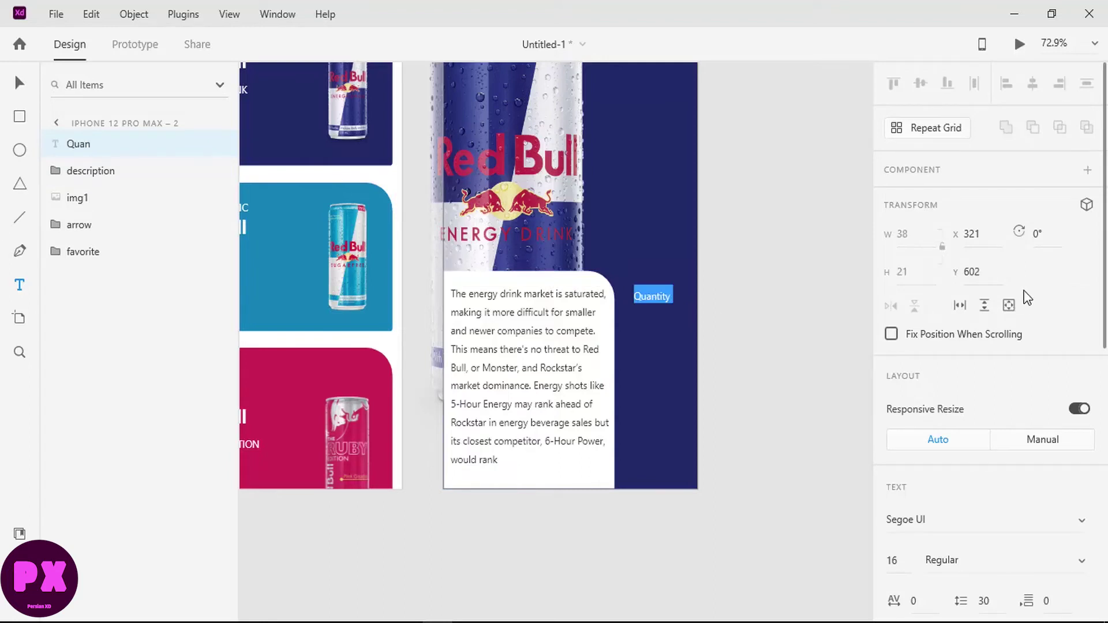
scroll(1027, 298, down, 5)
click(899, 311)
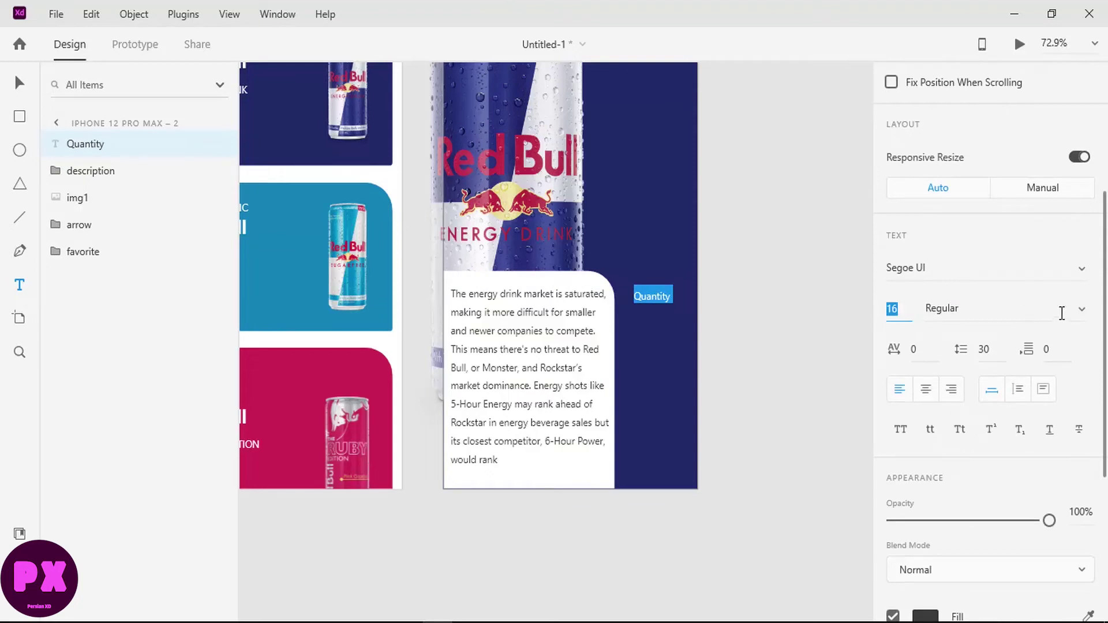
scroll(915, 379, down, 5)
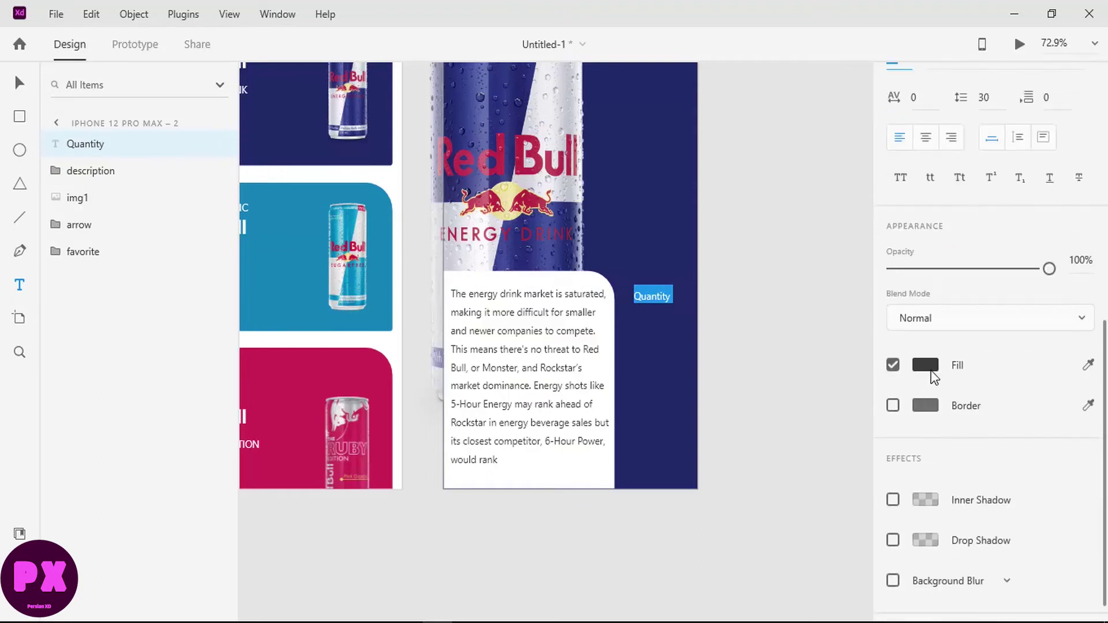
Set the Quantity label's fill colour to white #FFFFFF
click(925, 364)
mouse_move(685, 363)
mouse_down()
mouse_move(679, 287)
mouse_move(658, 312)
mouse_up()
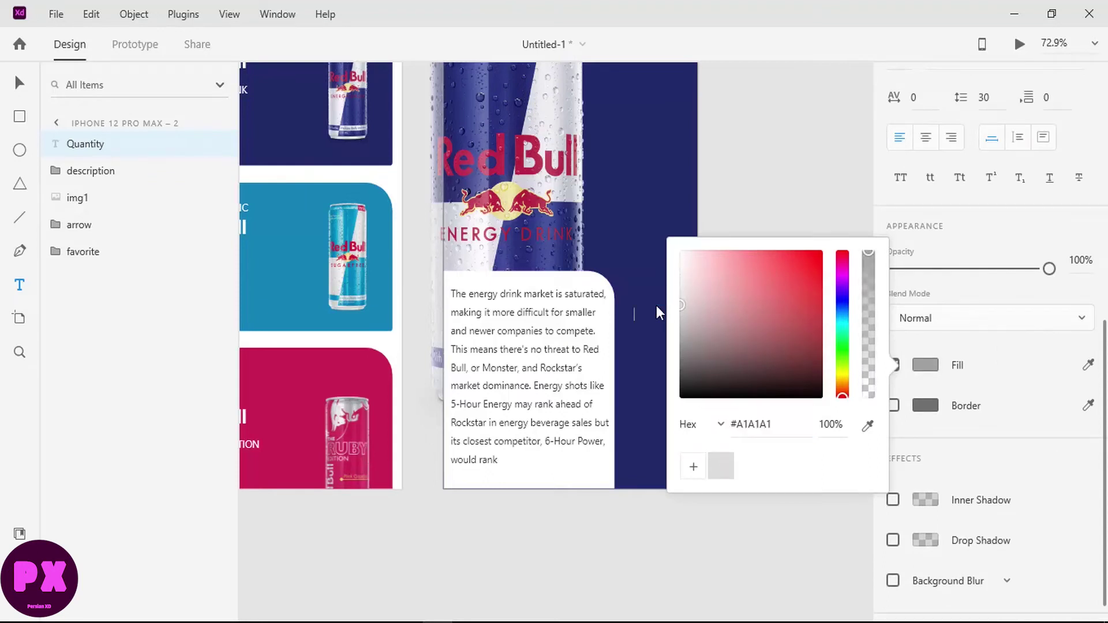
click(656, 306)
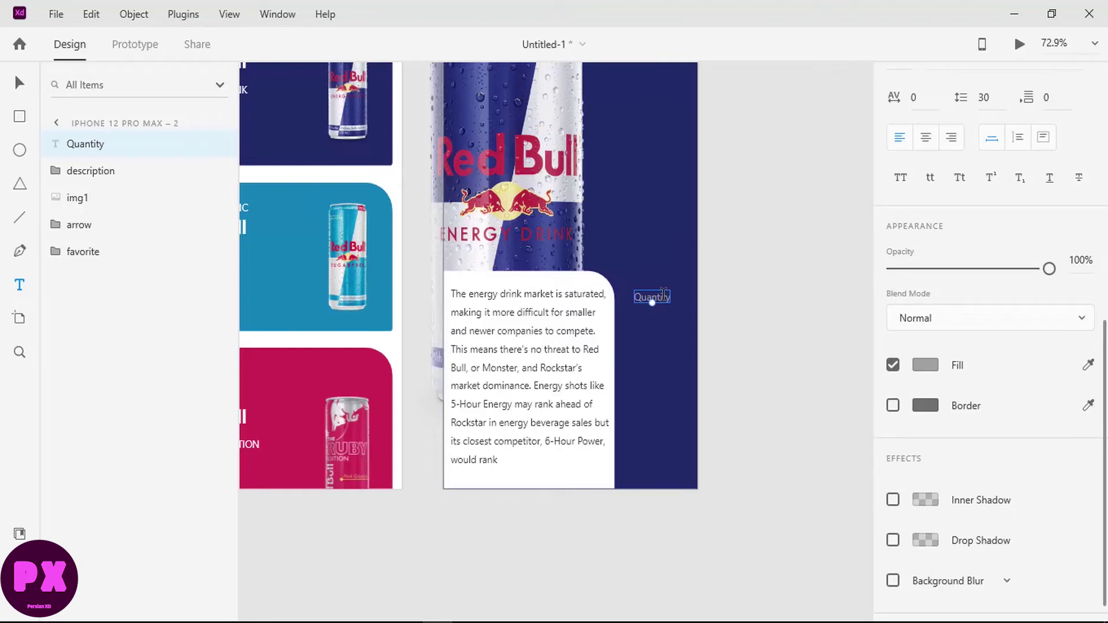
click(925, 365)
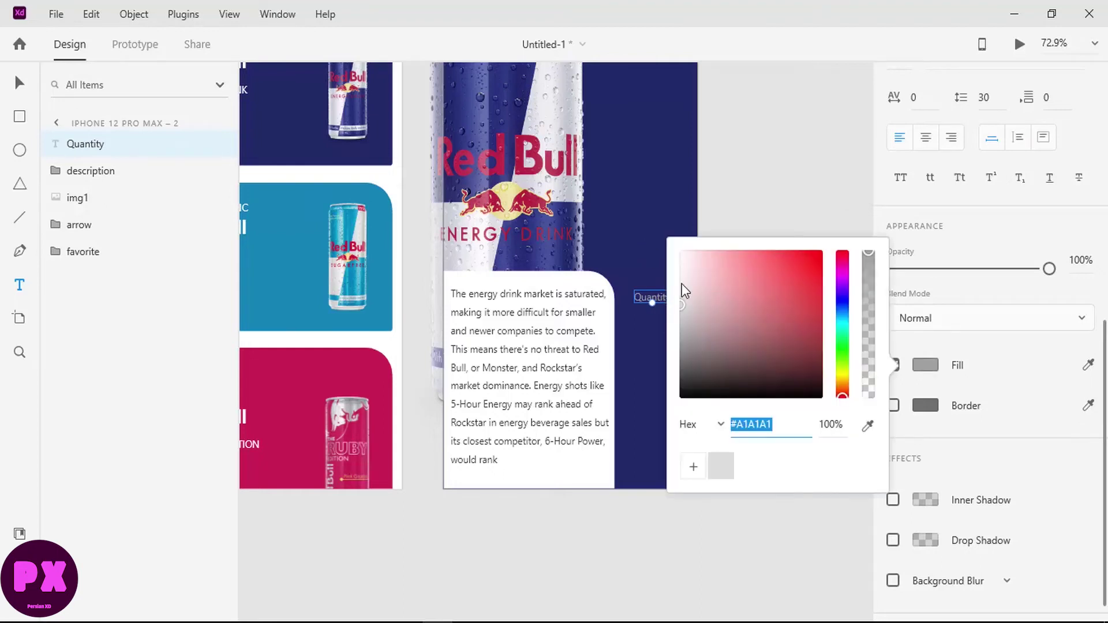
click(656, 298)
double_click(662, 296)
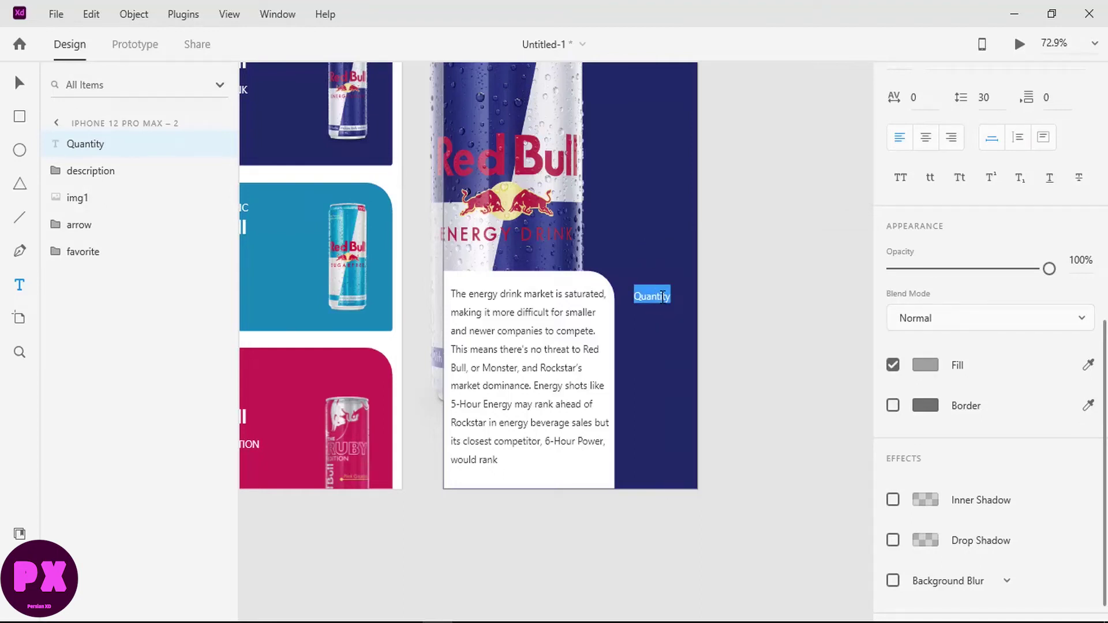
click(925, 365)
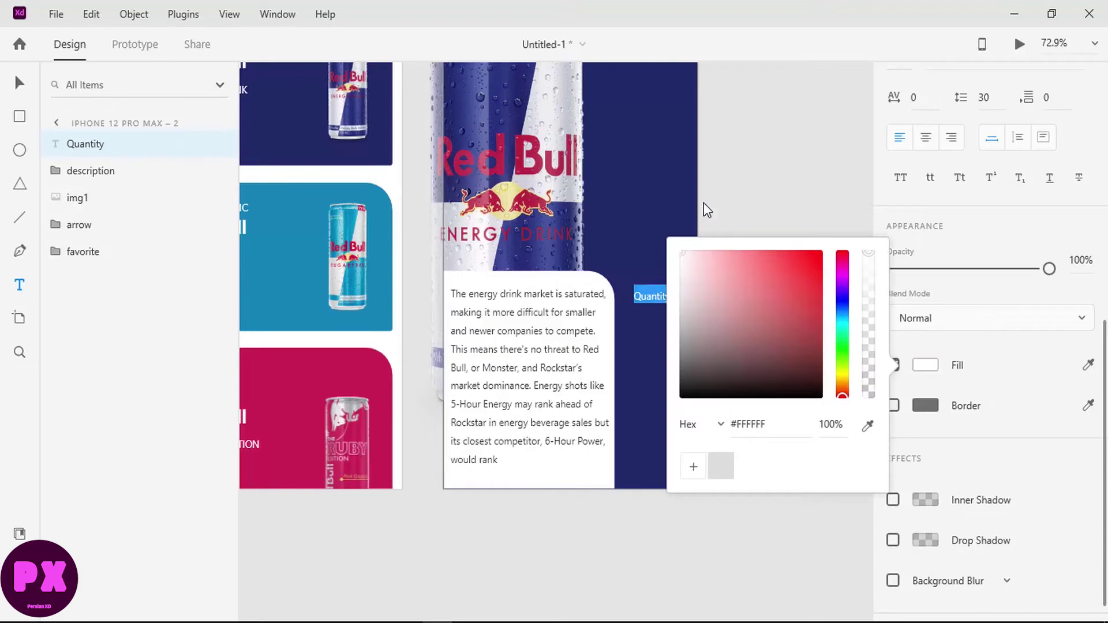
click(739, 199)
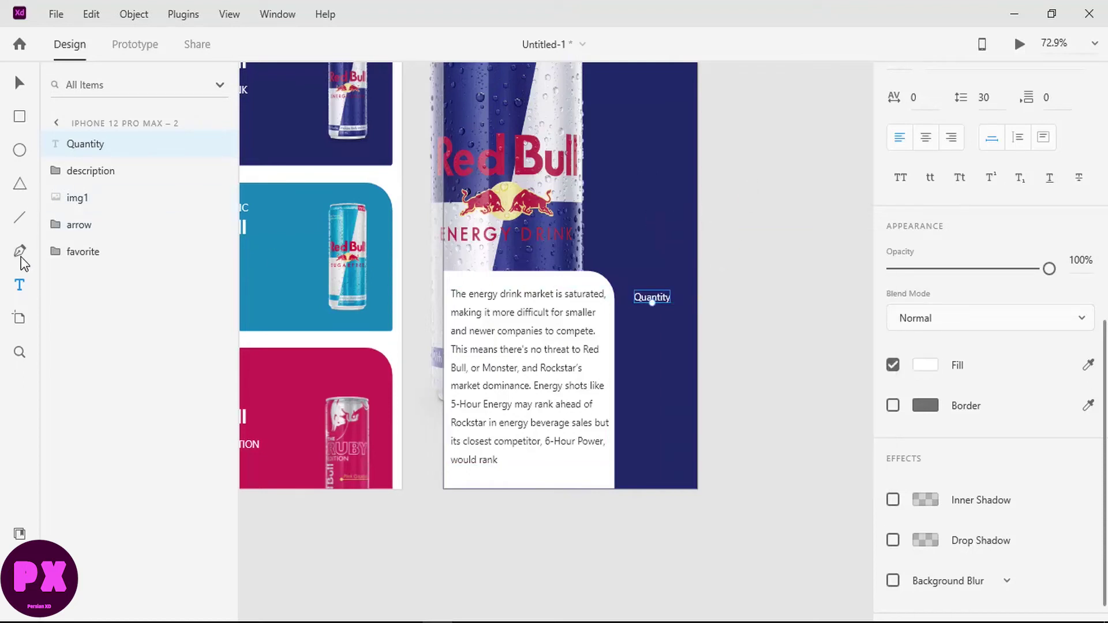
click(635, 315)
text(750)
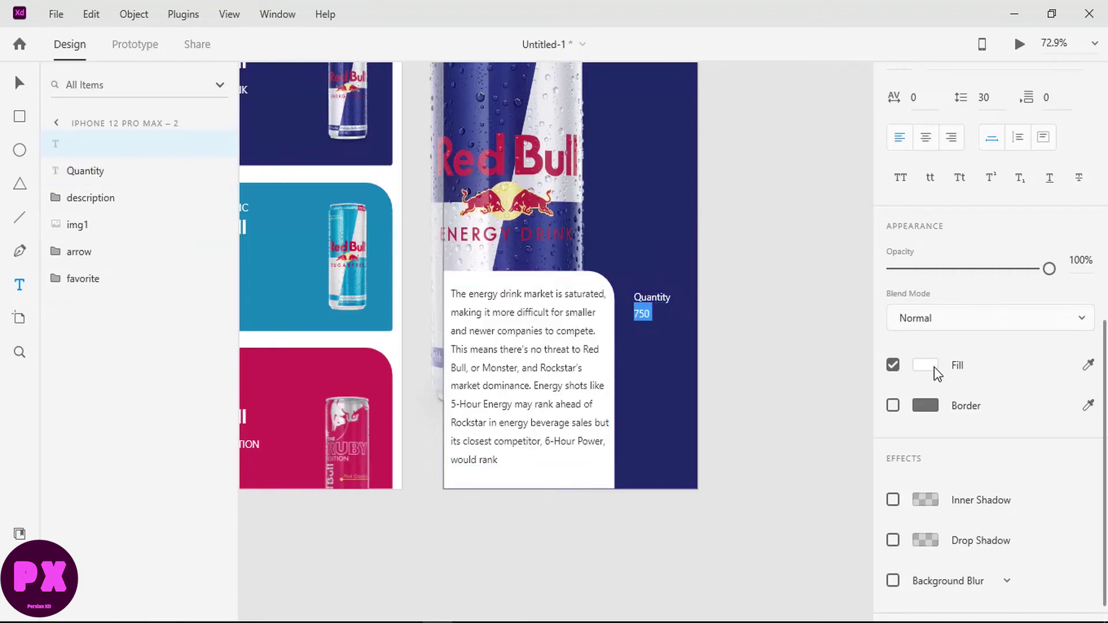
Make the 750 number bold at font size 30
click(989, 318)
click(1033, 522)
scroll(1073, 403, up, 5)
click(1075, 311)
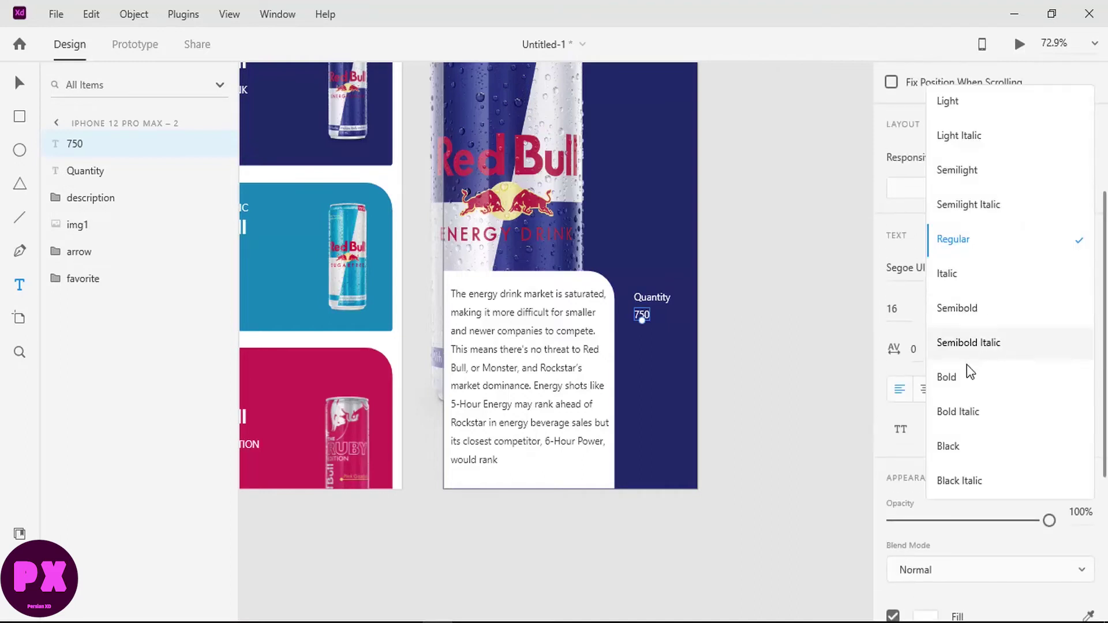
click(967, 376)
click(893, 308)
text(20)
key(Return)
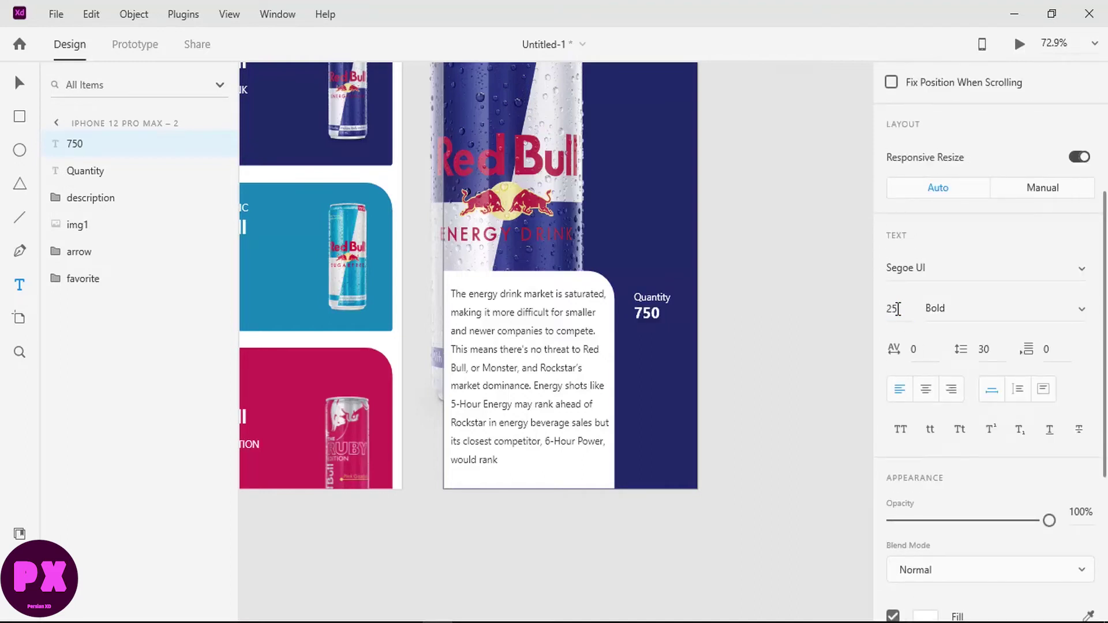
click(897, 308)
text(30)
Centre the 750 value under the Quantity label
click(19, 83)
shift+click(656, 296)
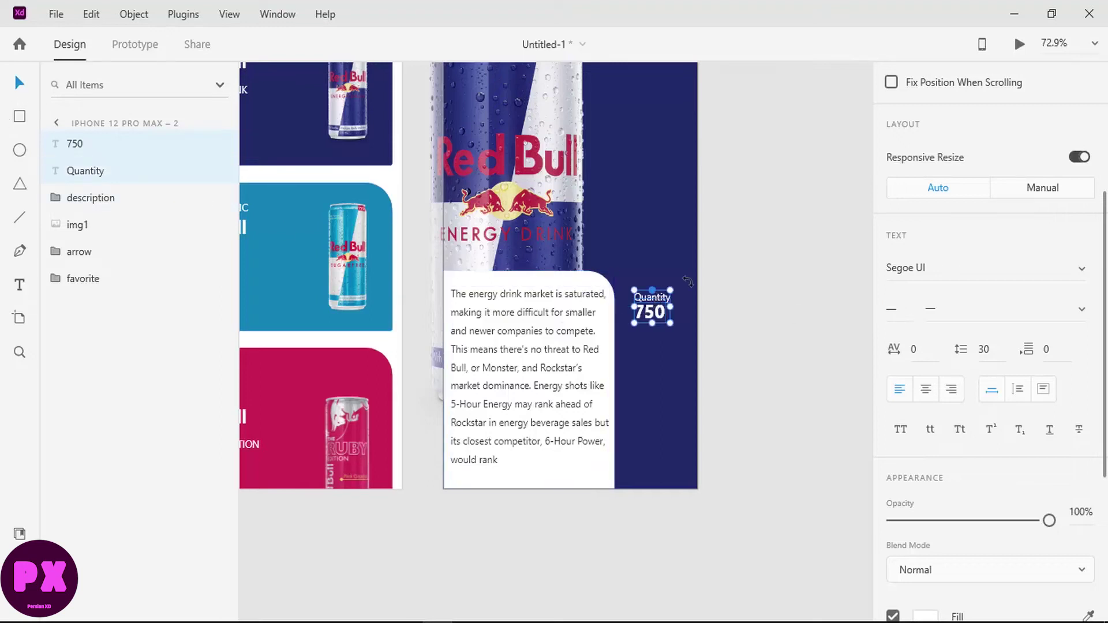
click(1032, 84)
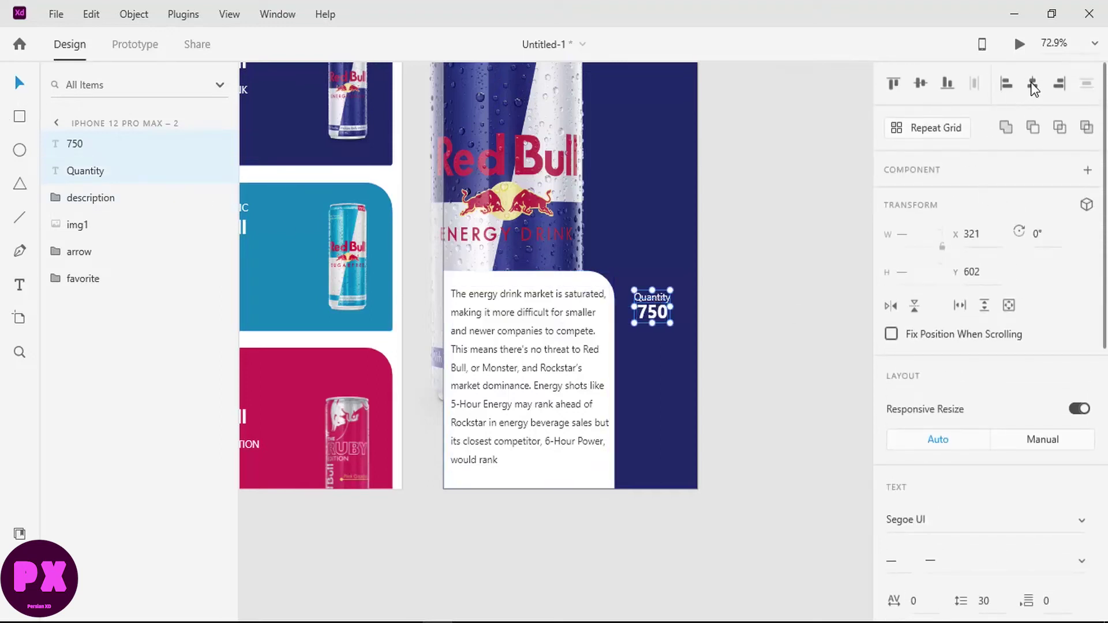
drag(651, 320, 651, 322)
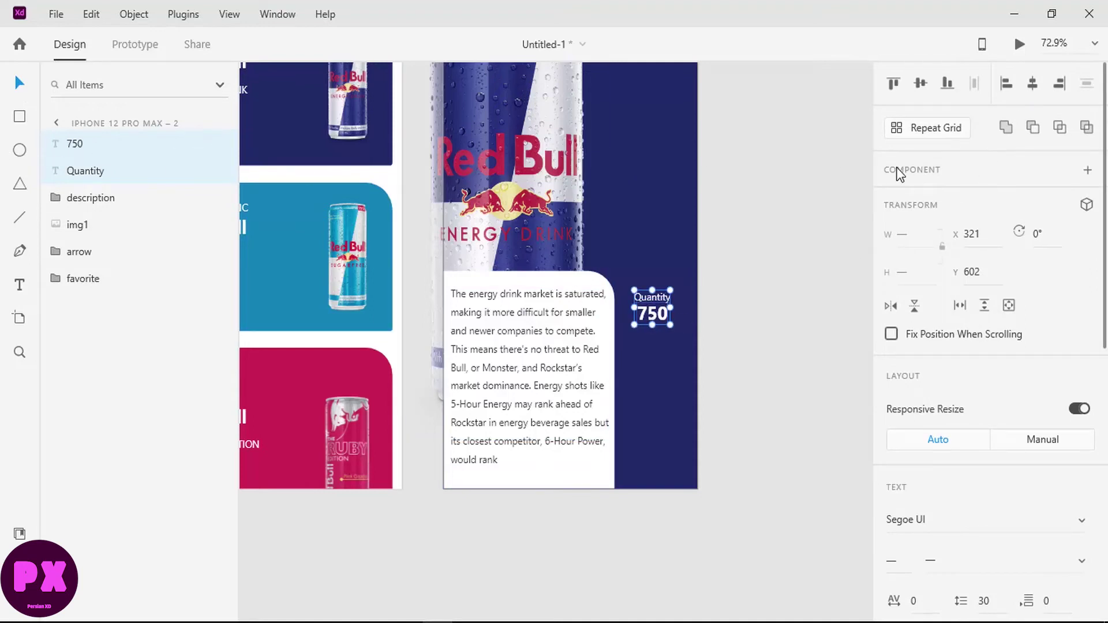
Repeat the Quantity/750 pair into three separate stacked groups, shifted slightly lower
key(ctrl+r)
drag(651, 323, 652, 432)
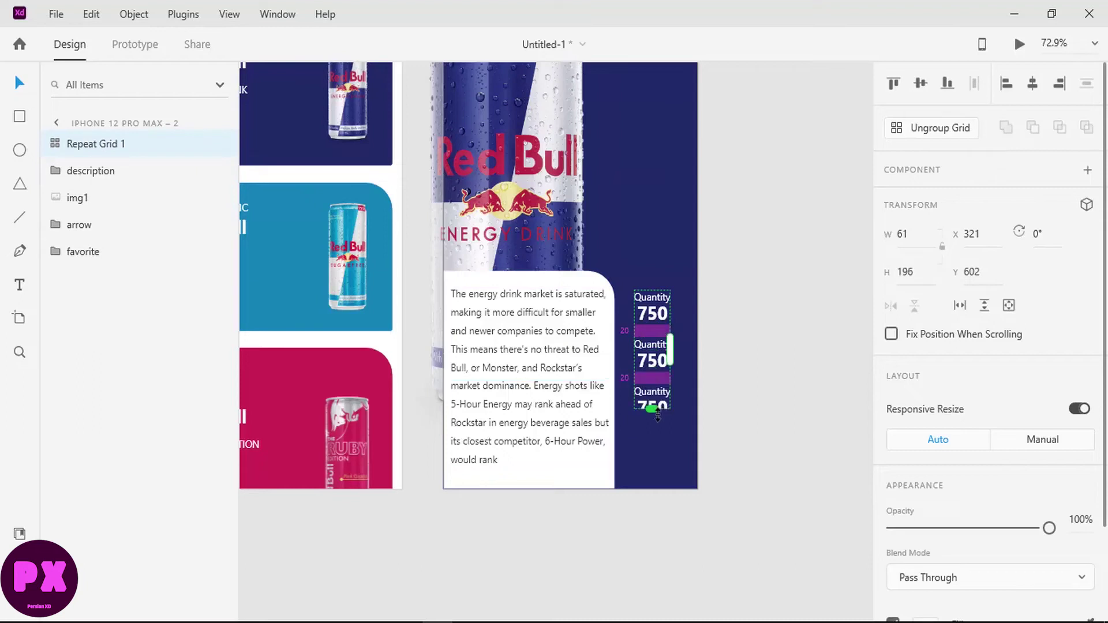
click(918, 128)
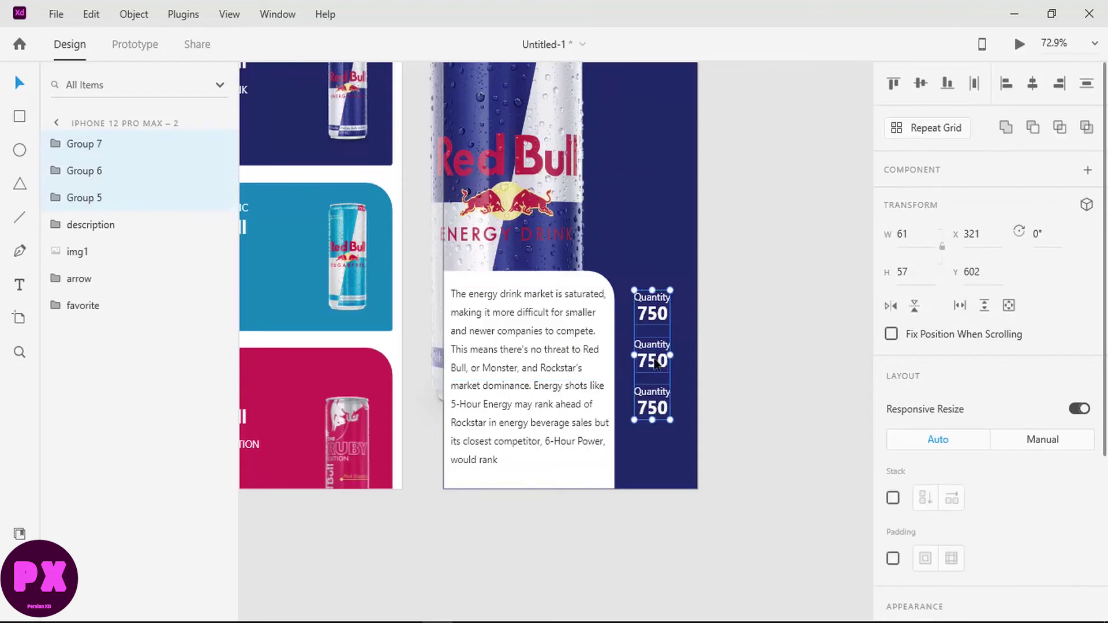
drag(656, 354, 655, 362)
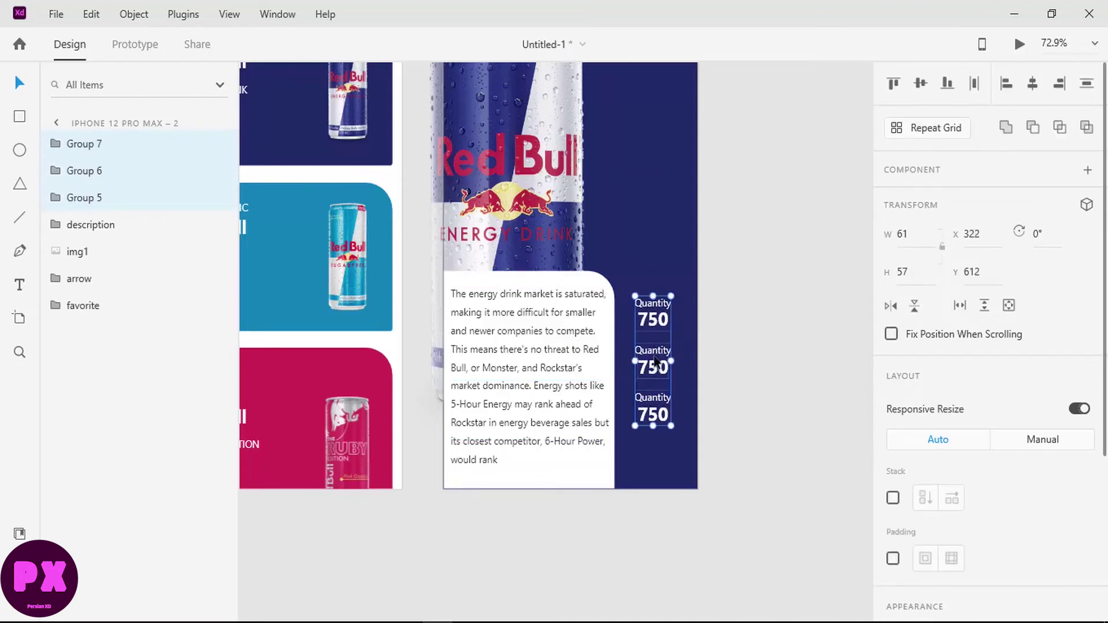
Rename the middle label to ALCOHOL and set its value to 1.3 %
double_click(656, 358)
click(656, 351)
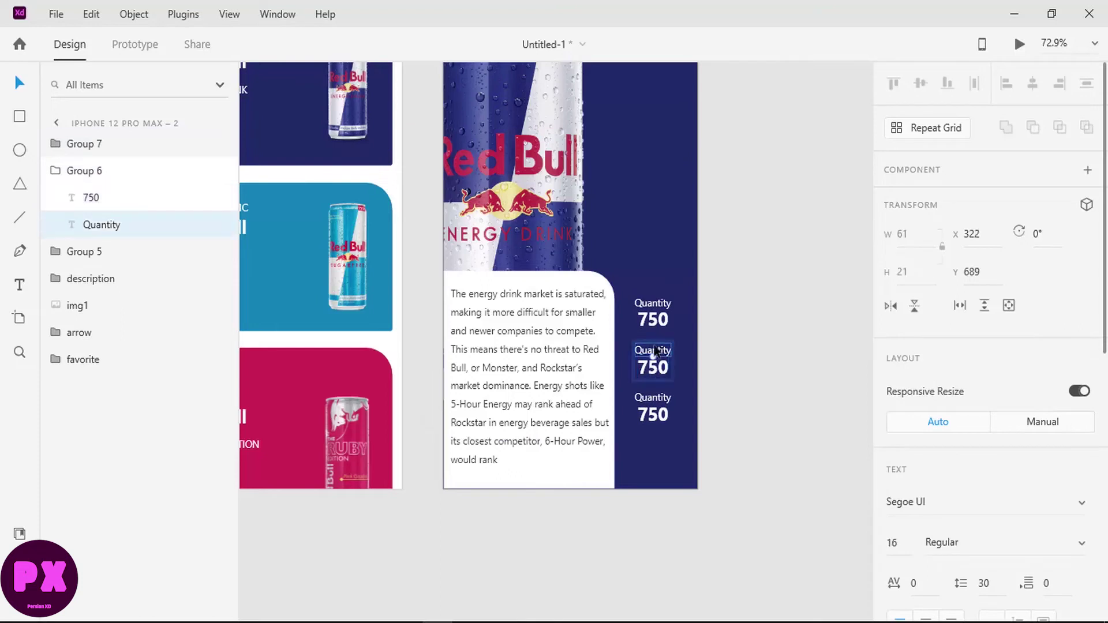
double_click(656, 350)
text(AL)
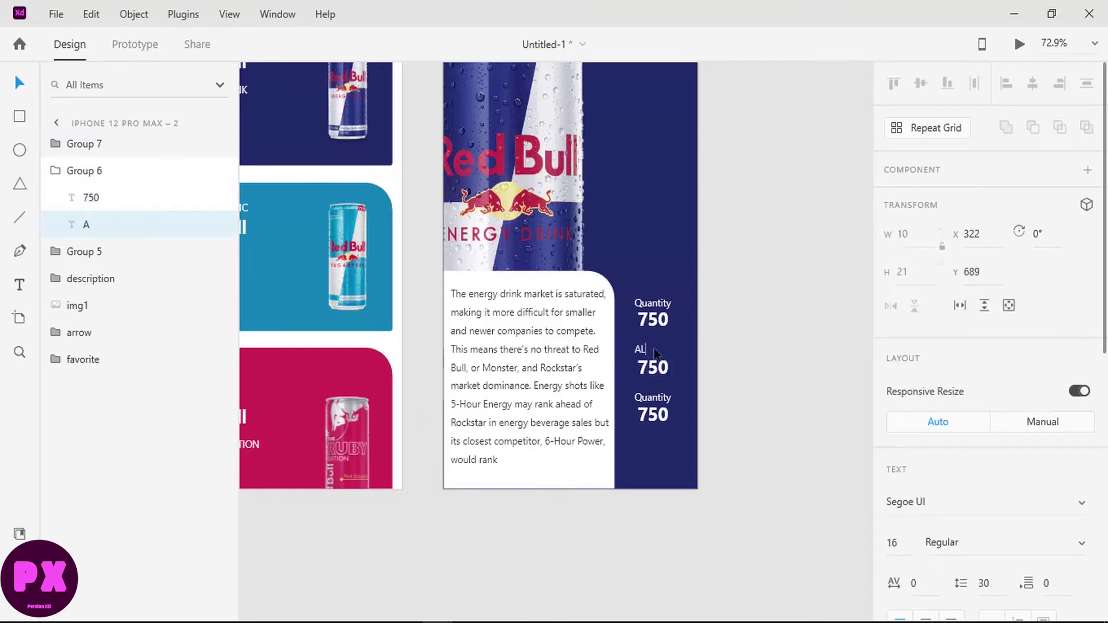
text(COHOL)
double_click(652, 369)
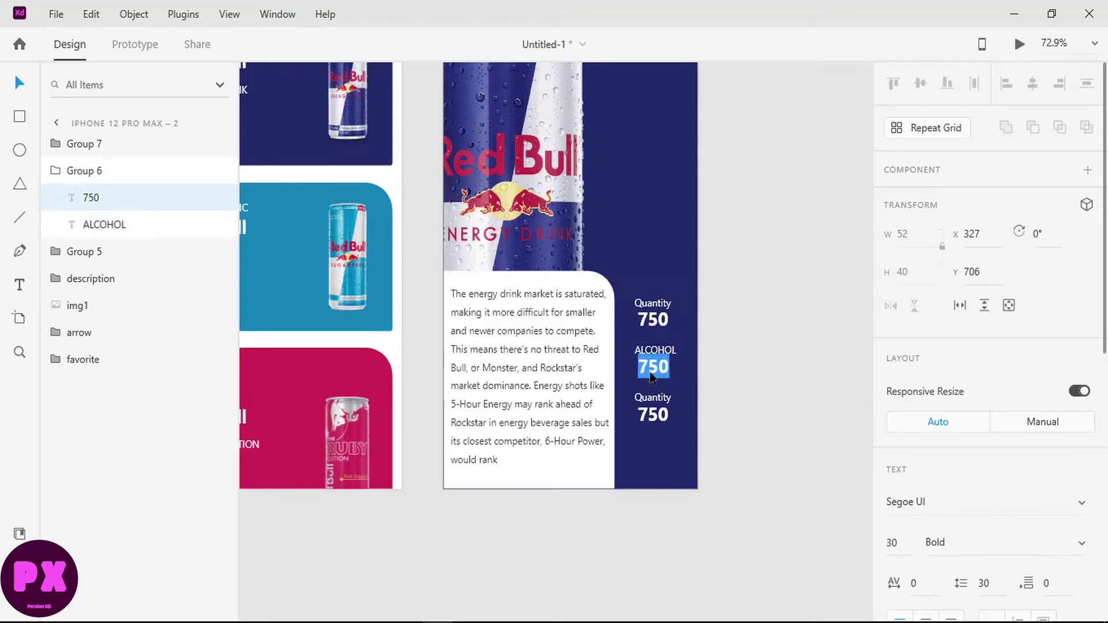
text(1.3)
text( %)
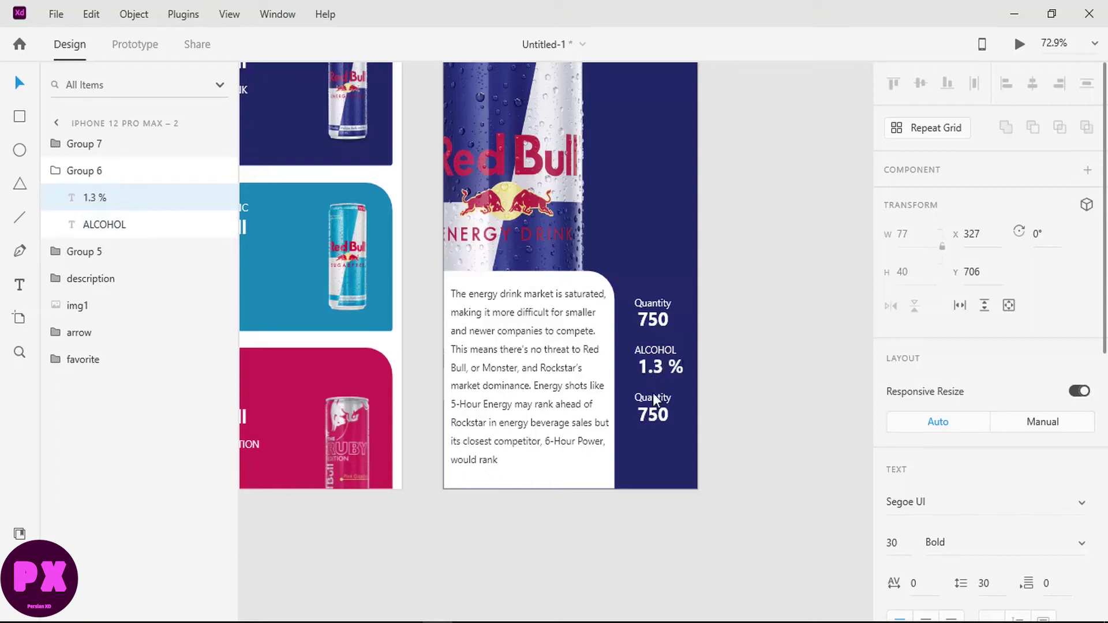
Relabel the bottom pair as the sugar stat and set its value to 5.7%
click(653, 397)
double_click(652, 397)
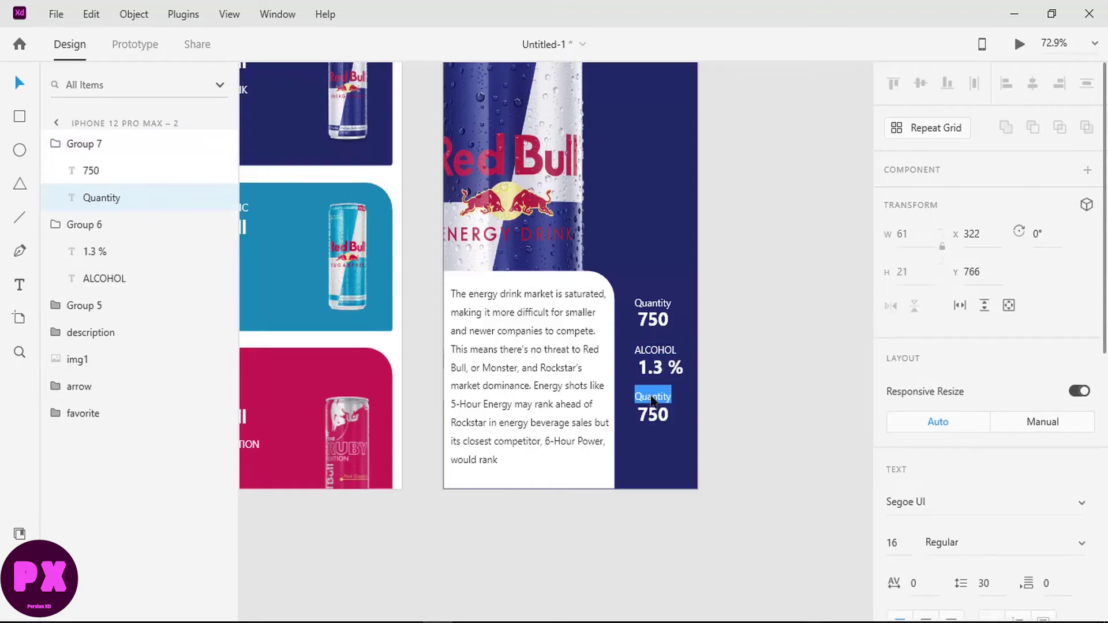
text(SUGA)
text(G)
text(FR)
double_click(655, 420)
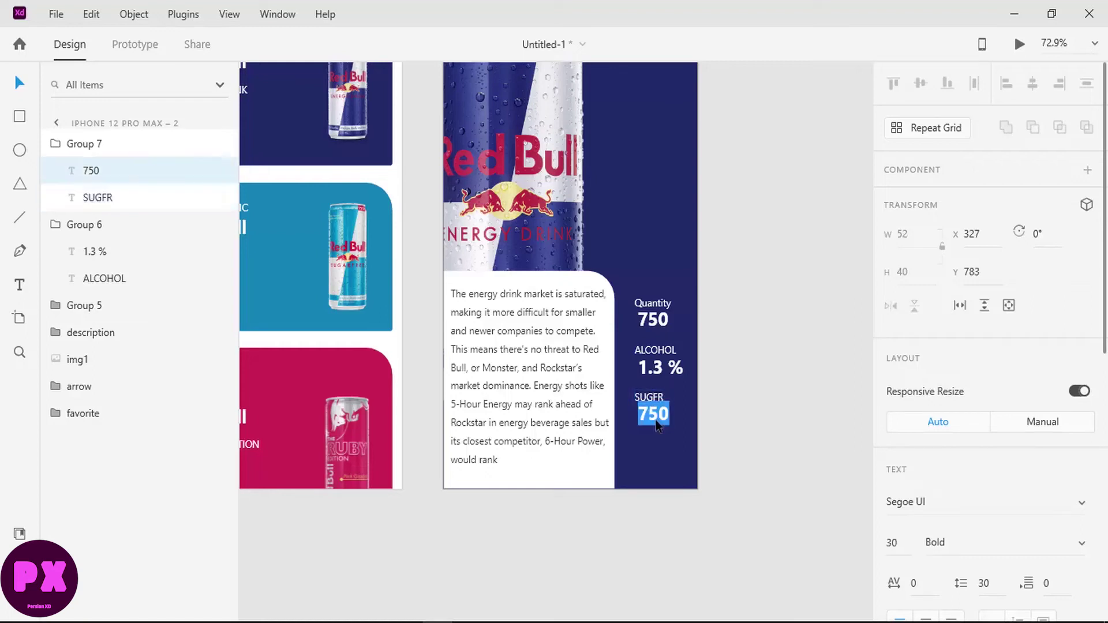
text(5.7)
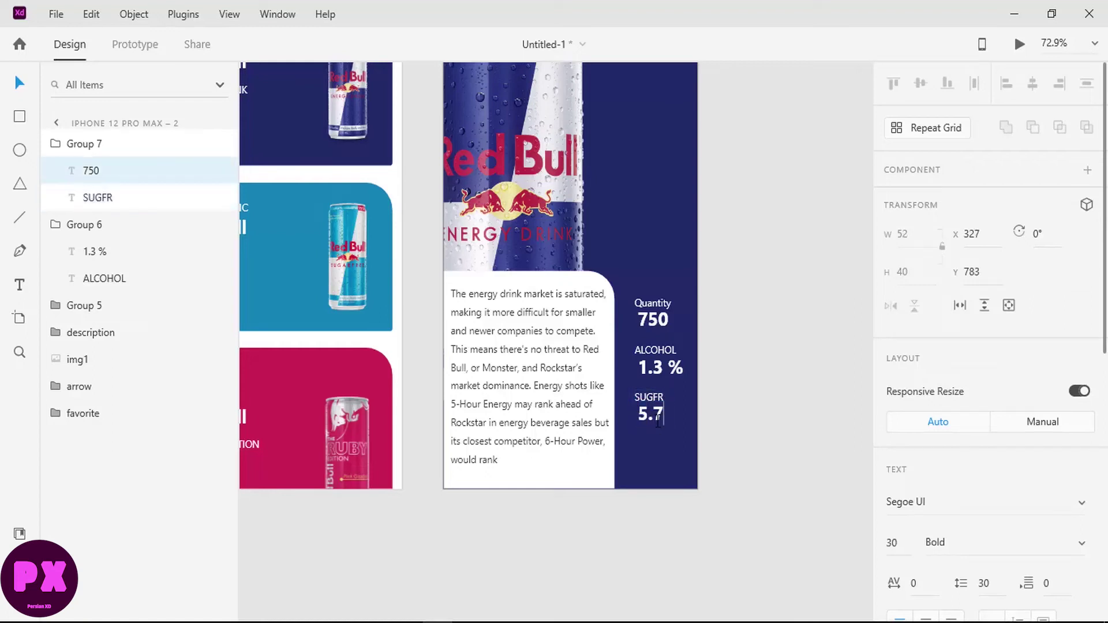
text( %)
key(Left)
key(BackSpace)
Remove the space in the alcohol value so it reads 1.3%
click(673, 369)
double_click(673, 370)
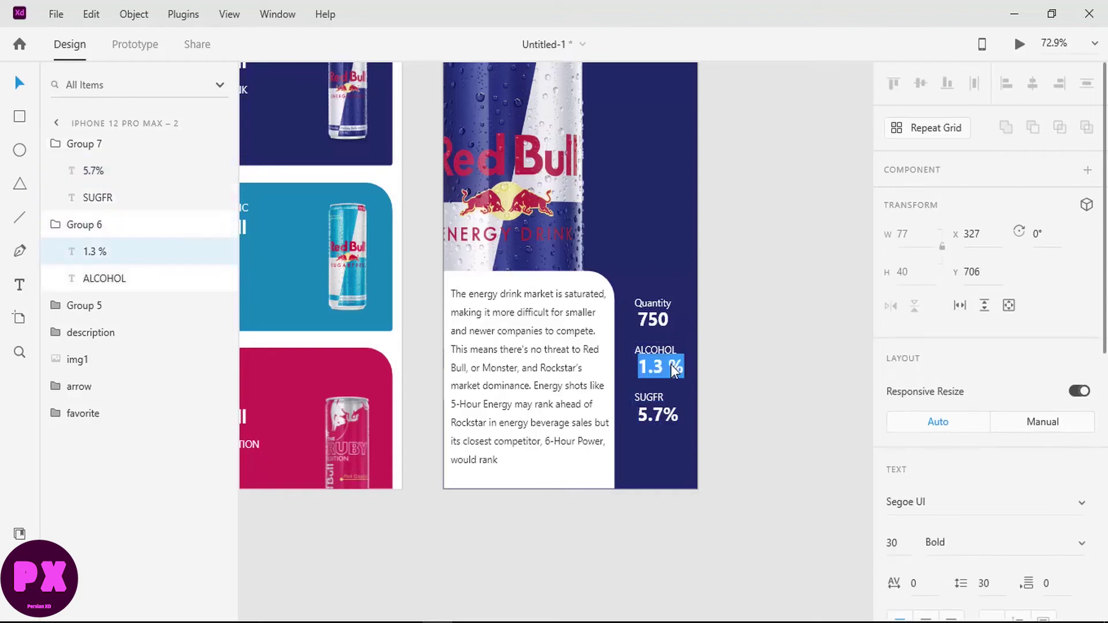
key(Left)
key(BackSpace)
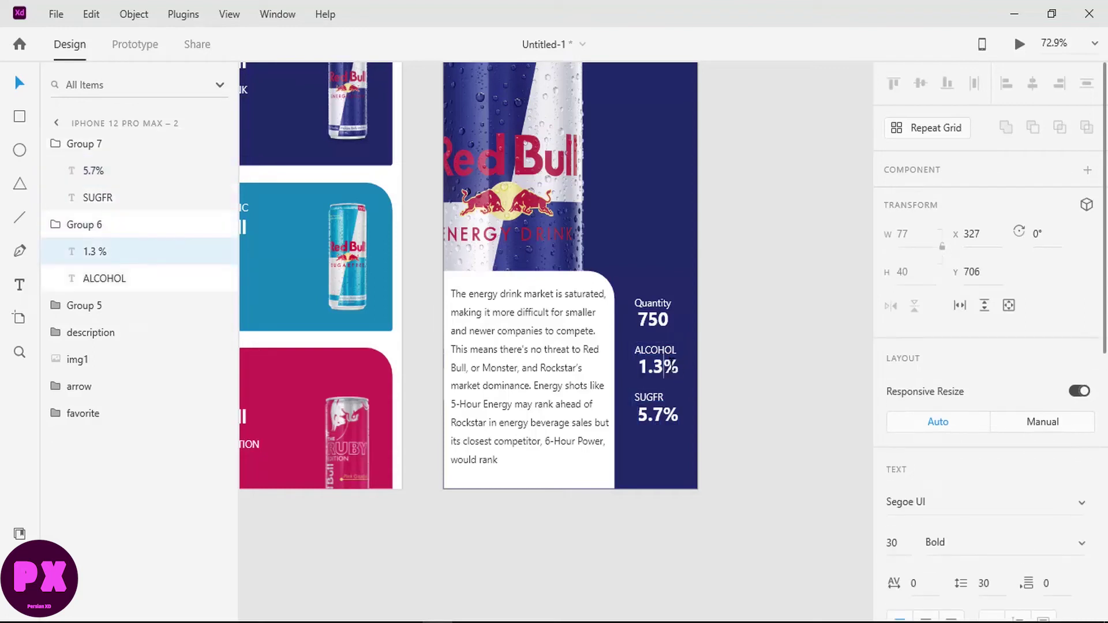
key(Escape)
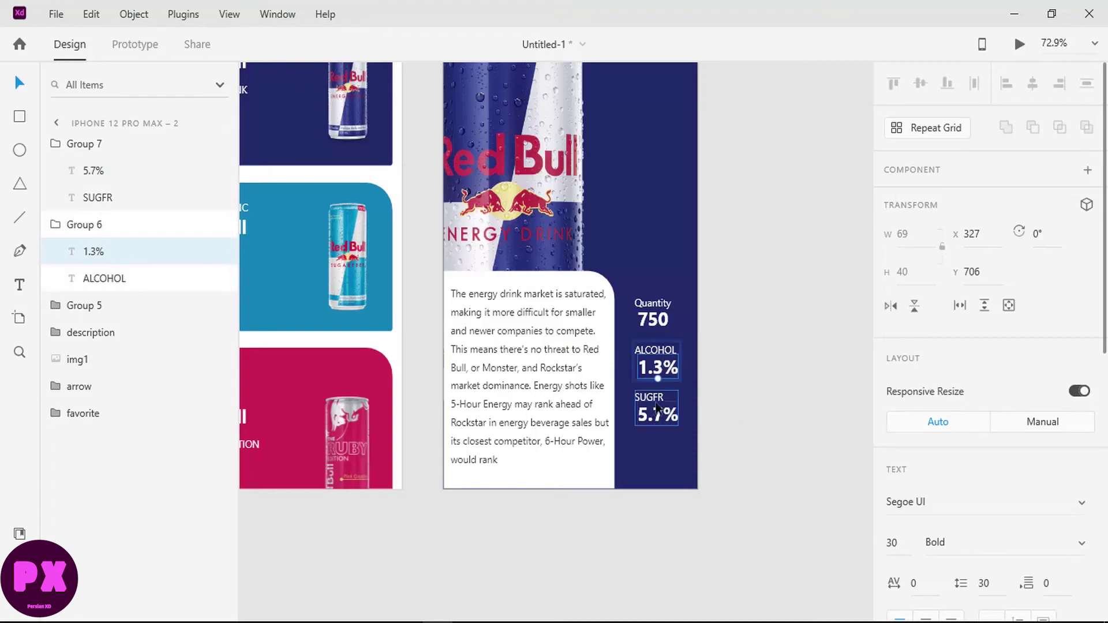
Correct the bottom label's spelling from SUGFR to SUGER
click(658, 408)
click(652, 397)
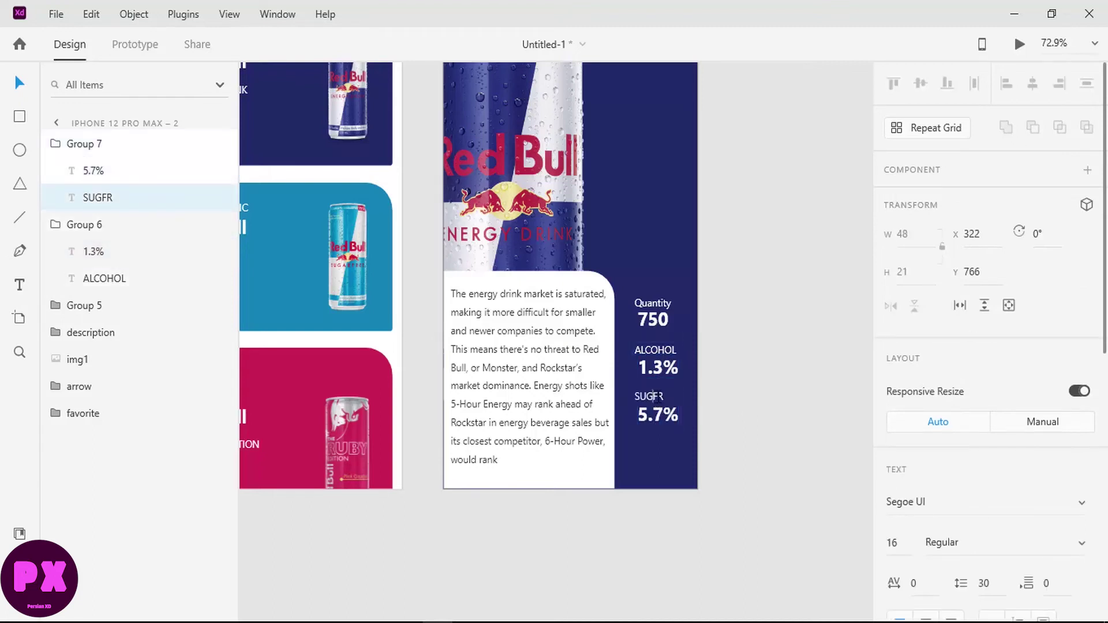
text(E)
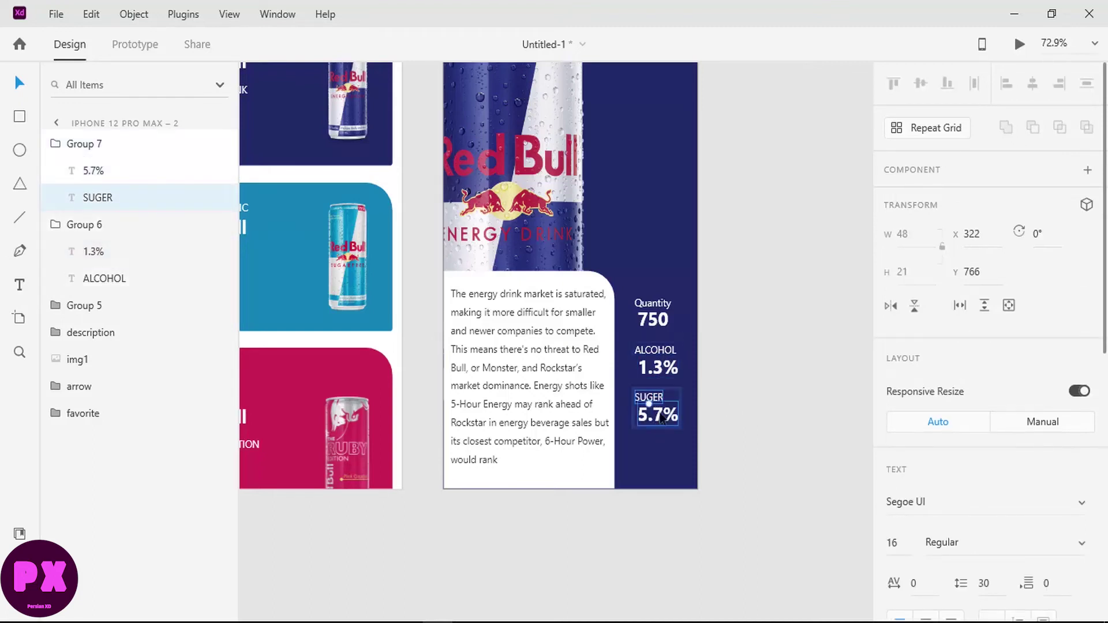
click(657, 412)
key(Escape)
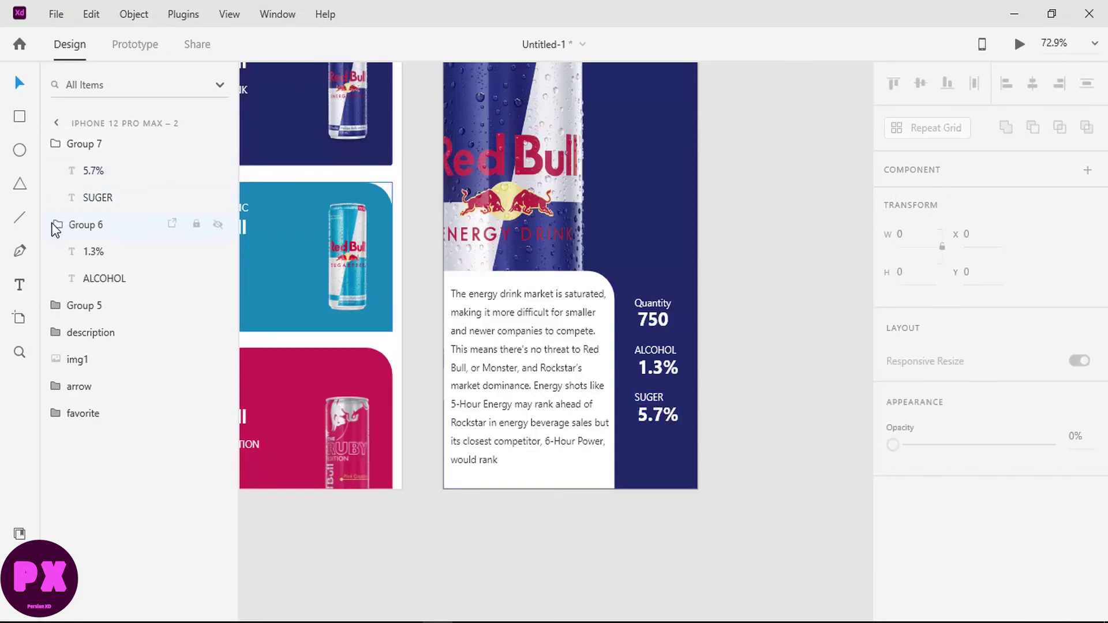
Centre the three stat groups horizontally
click(55, 224)
click(57, 145)
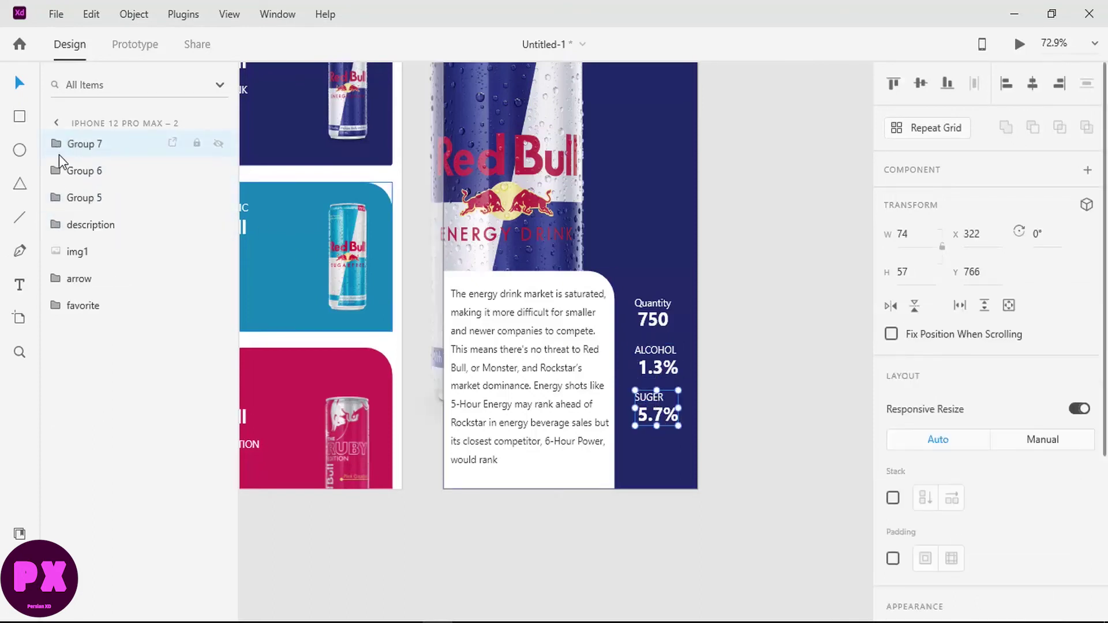
shift+click(75, 199)
click(1033, 85)
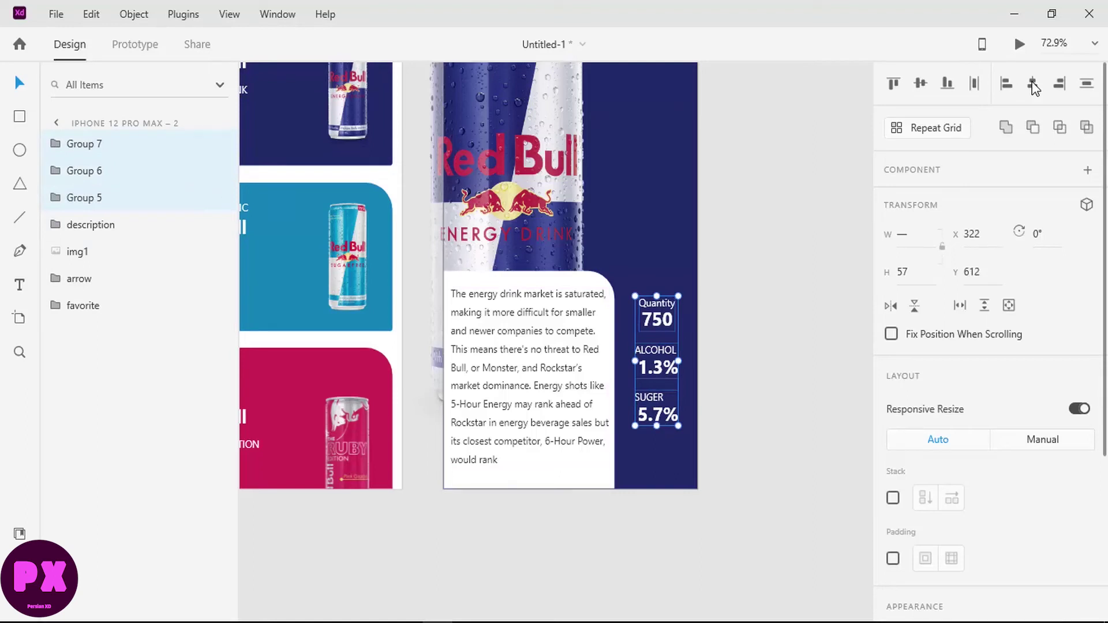
Centre the SUGER label over 5.7% and ALCOHOL over 1.3%
double_click(659, 416)
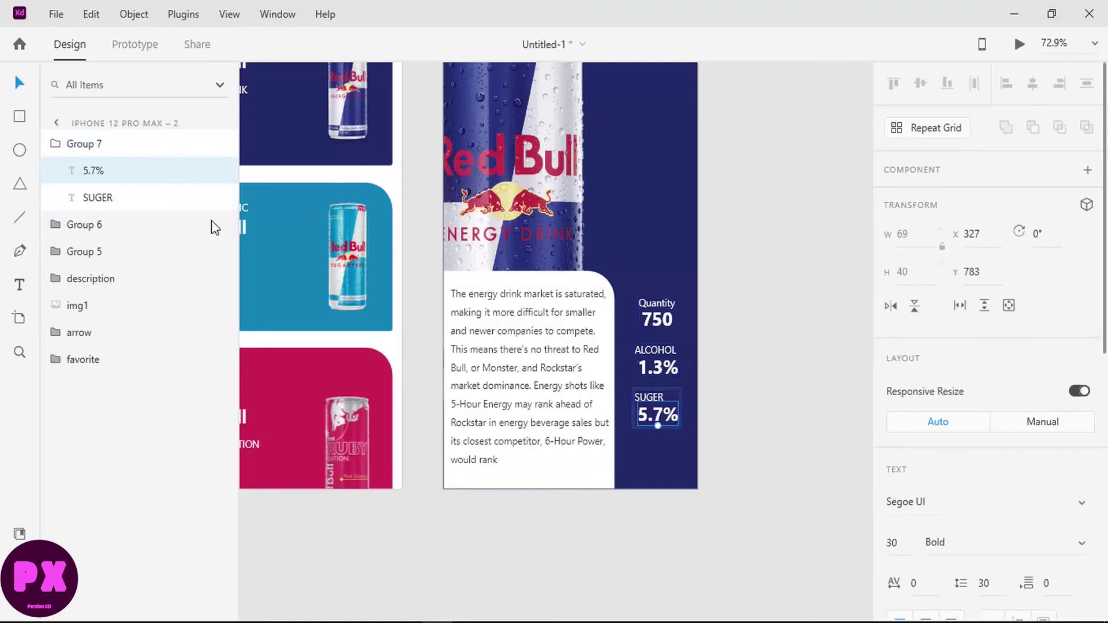
shift+click(210, 224)
click(1034, 84)
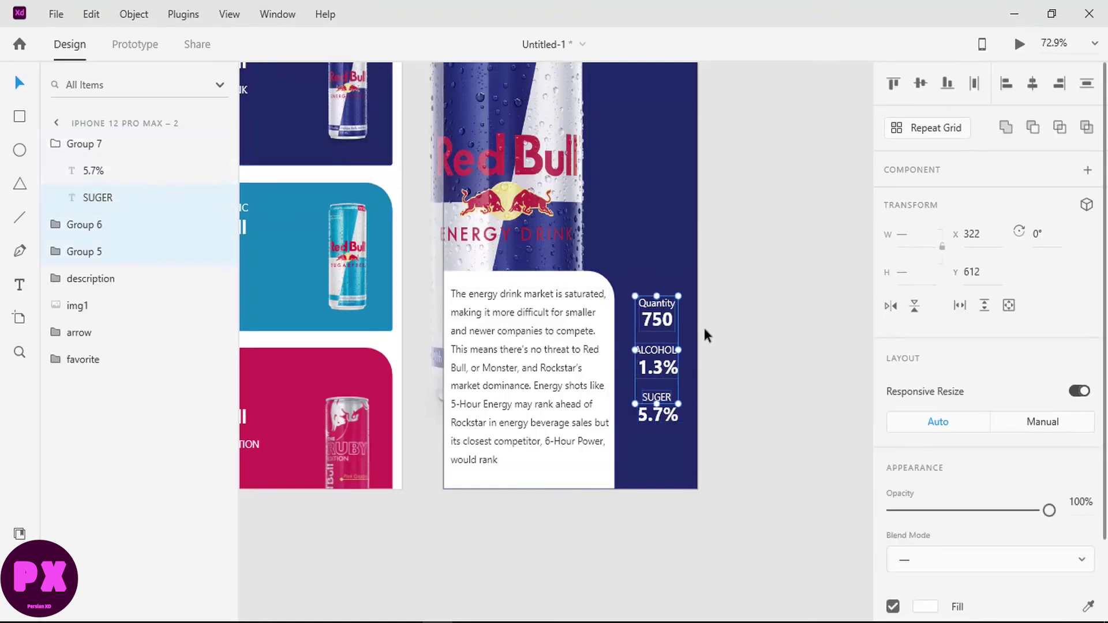
double_click(667, 359)
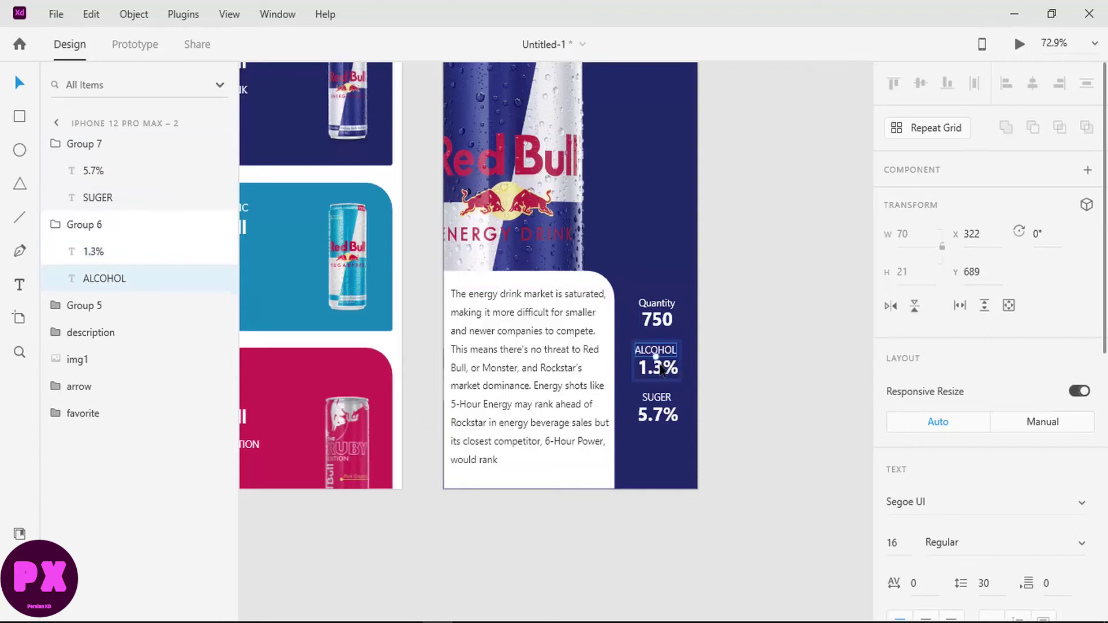
shift+click(662, 372)
click(1033, 84)
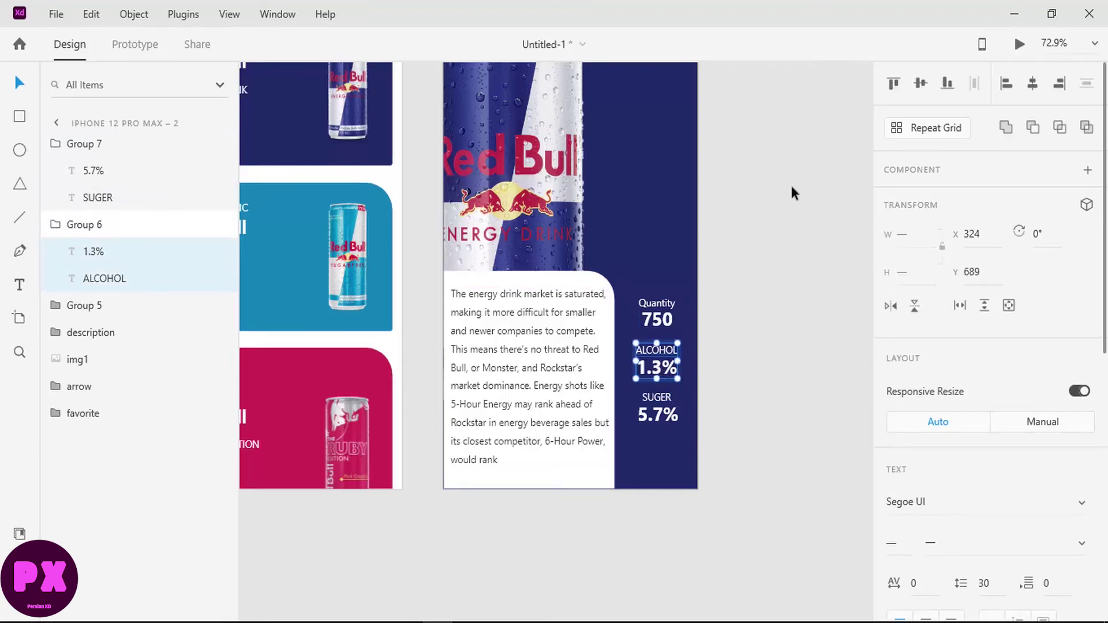
Re-centre the Quantity, ALCOHOL and SUGER groups on one column and nudge the block up
click(767, 227)
click(662, 330)
shift+click(658, 363)
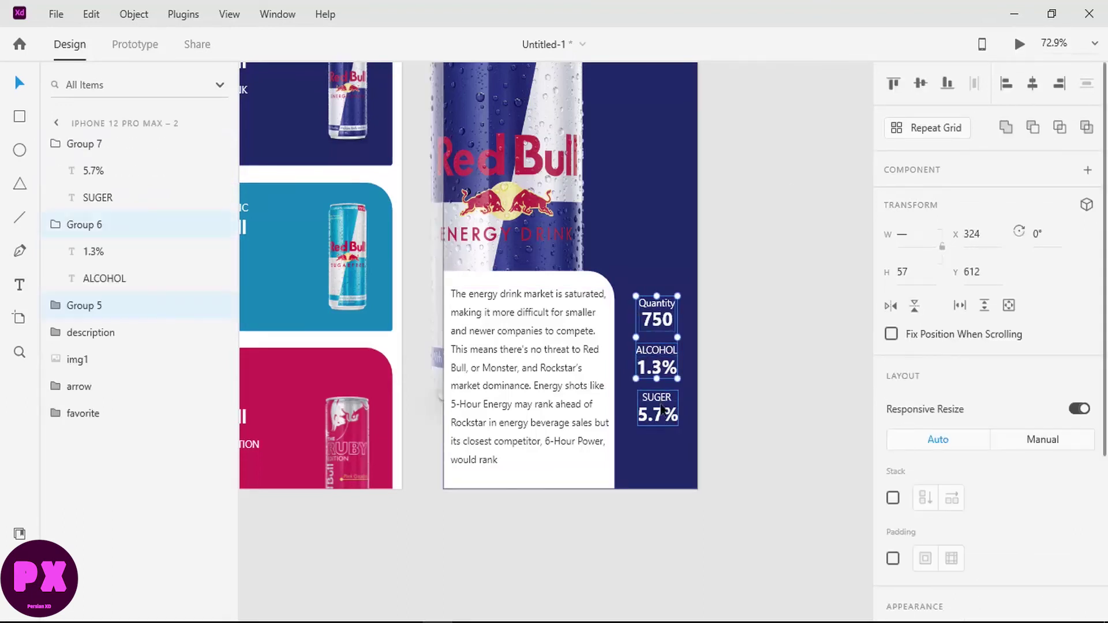
shift+click(662, 411)
click(1033, 85)
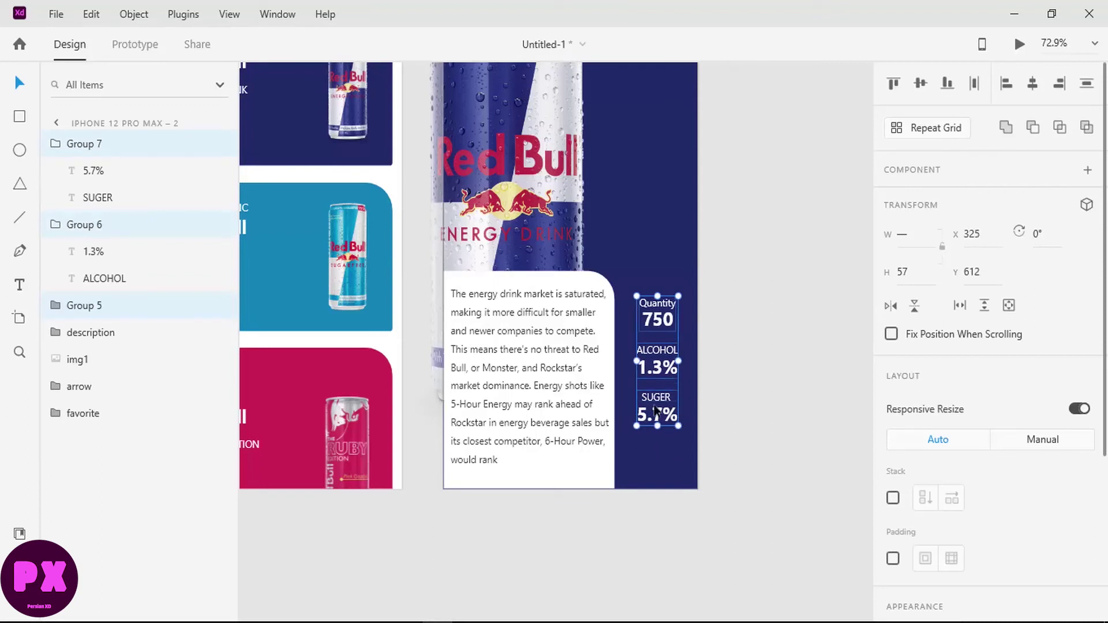
drag(655, 411, 654, 403)
scroll(656, 402, up, 3)
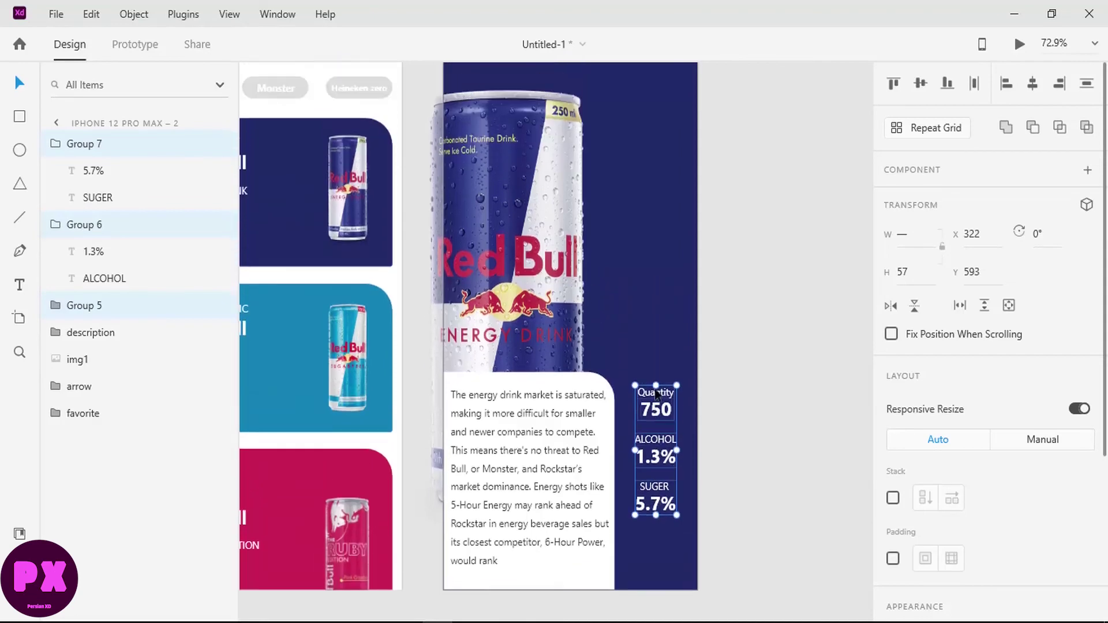
scroll(656, 394, up, 2)
Copy the Classic Redbull card's title lines onto the detail screen beside the can
click(777, 265)
scroll(439, 330, left, 2)
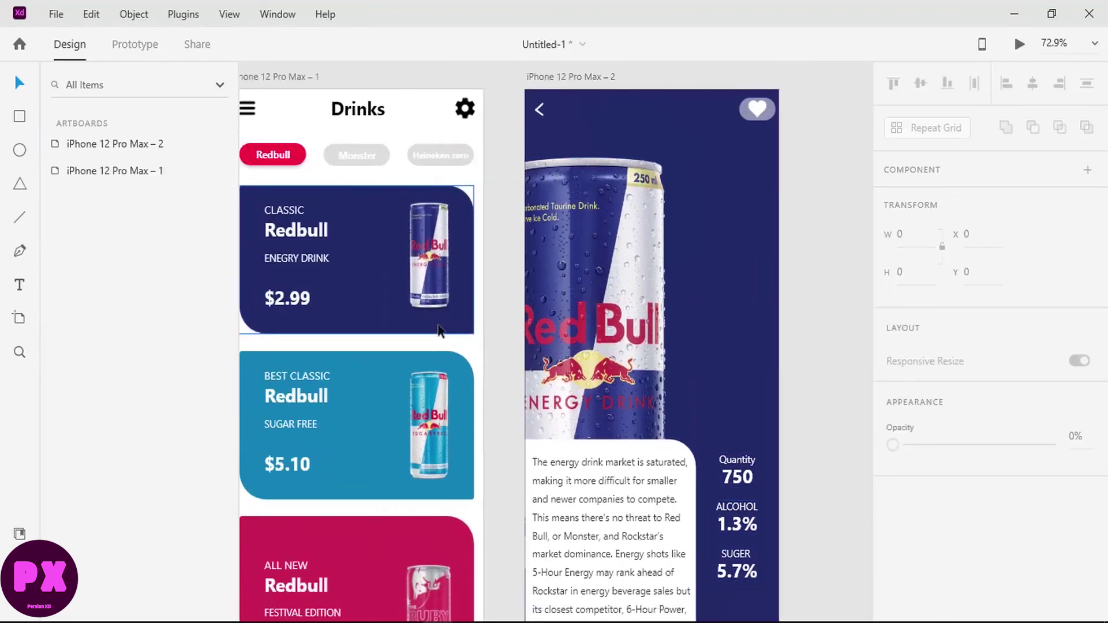
scroll(440, 330, left, 1)
click(294, 209)
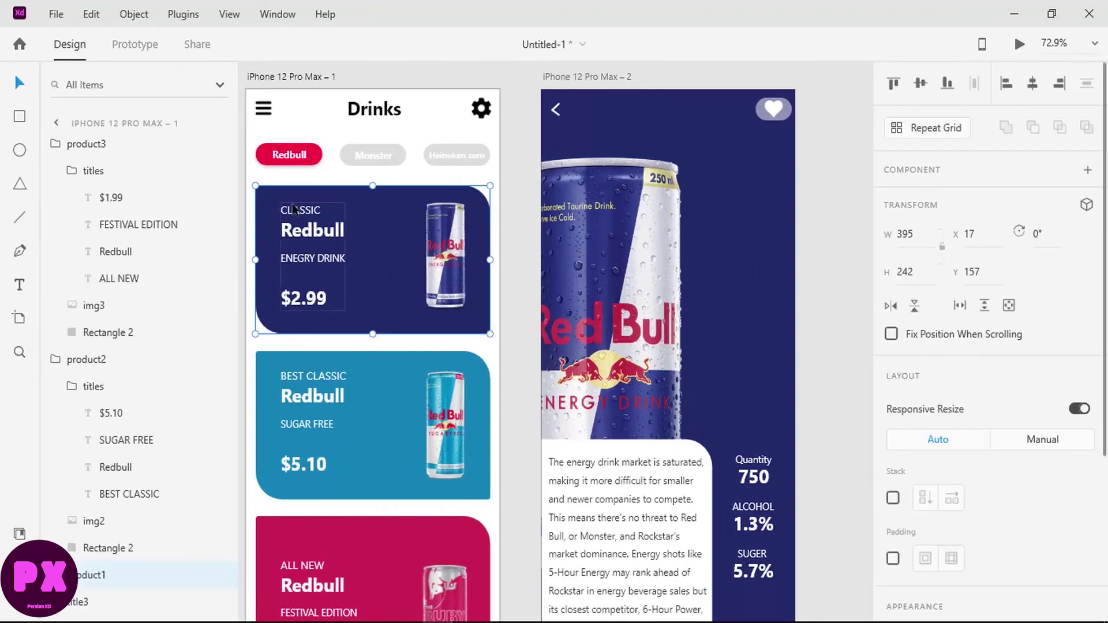
double_click(309, 230)
key(ctrl+c)
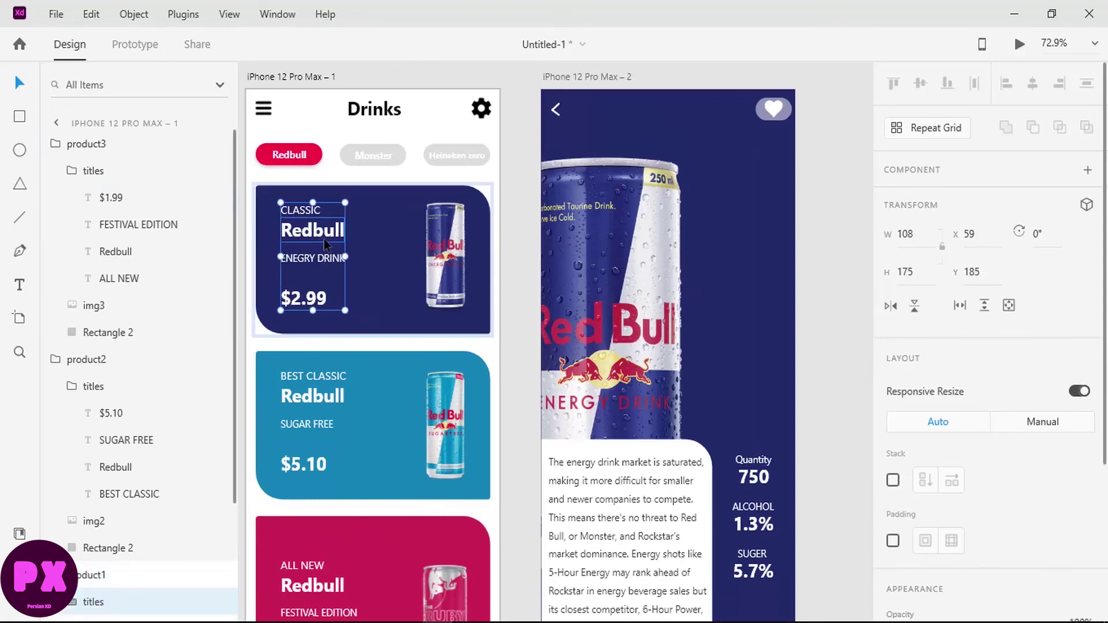
click(751, 201)
key(ctrl+v)
drag(582, 261, 707, 236)
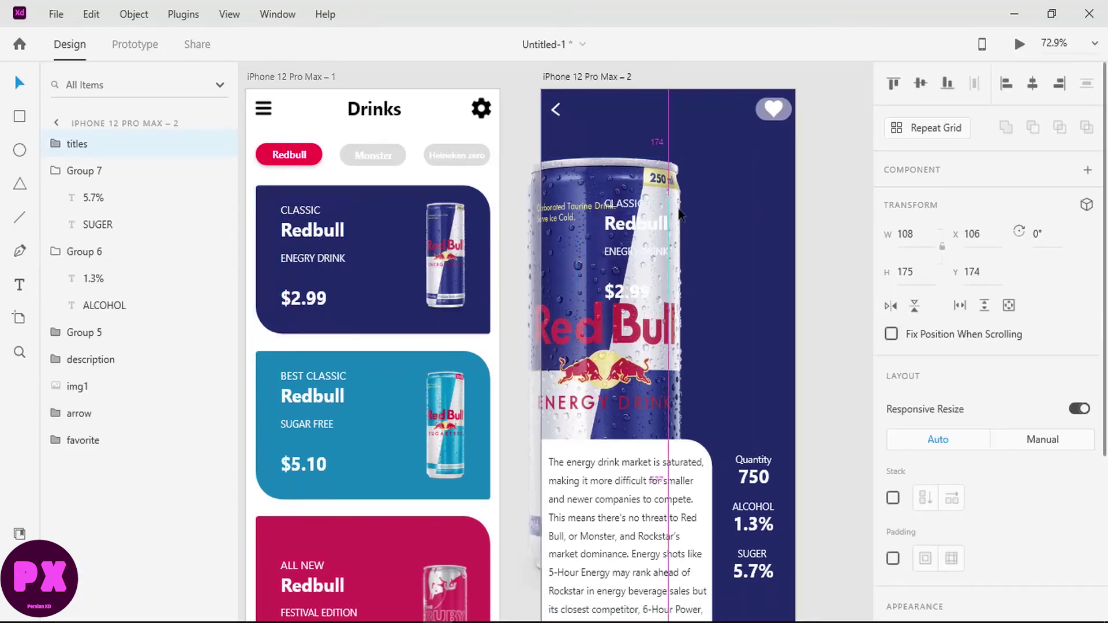
Enlarge the Redbull title to font size 35
scroll(623, 213, right, 5)
double_click(623, 214)
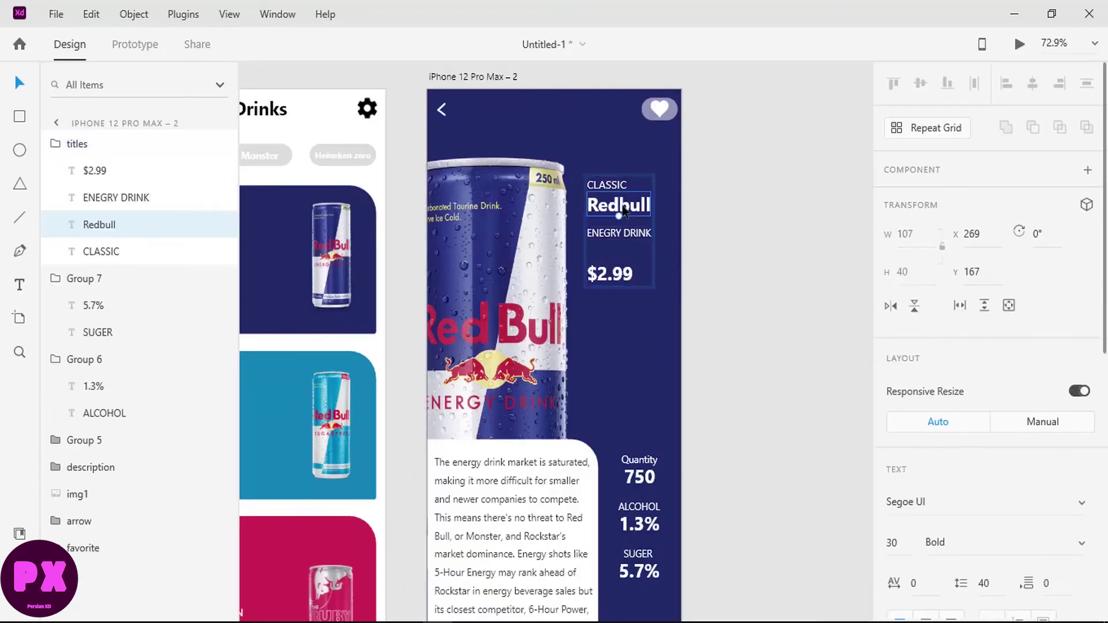
scroll(936, 283, down, 7)
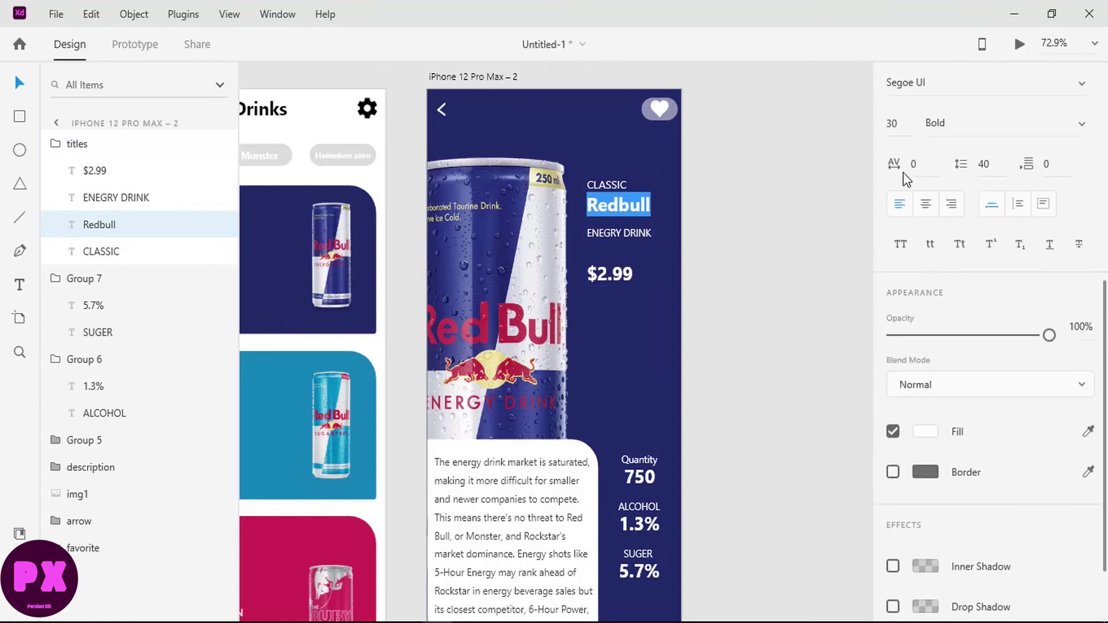
double_click(890, 124)
text(35)
key(Return)
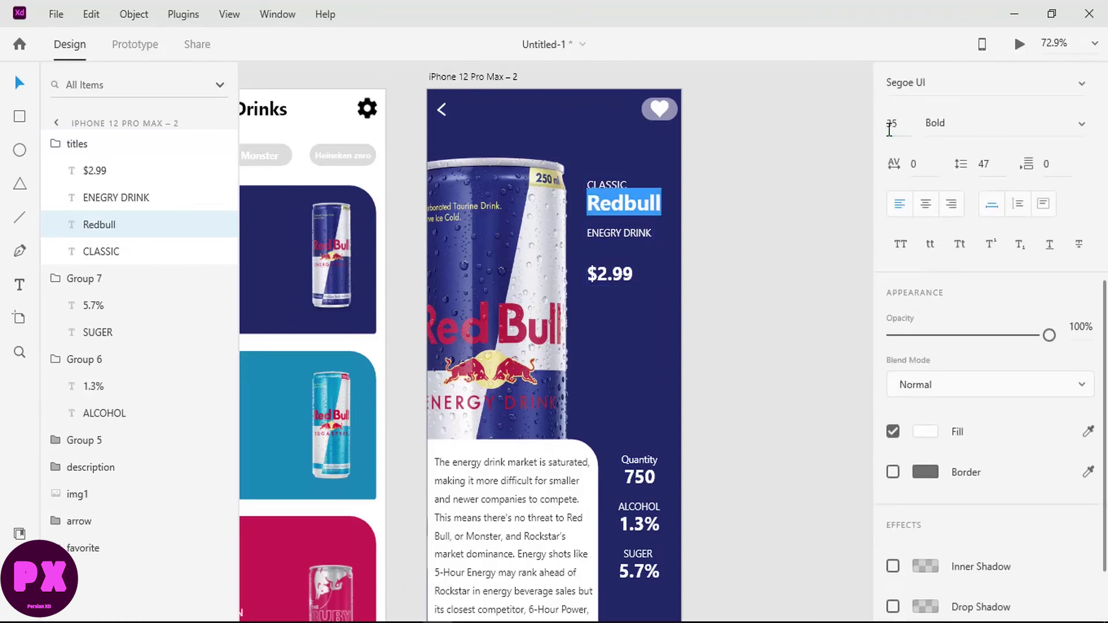
key(BackSpace)
key(ctrl+z)
key(Escape)
Enlarge CLASSIC and ENEGRY DRINK to font size 22
double_click(606, 185)
double_click(901, 123)
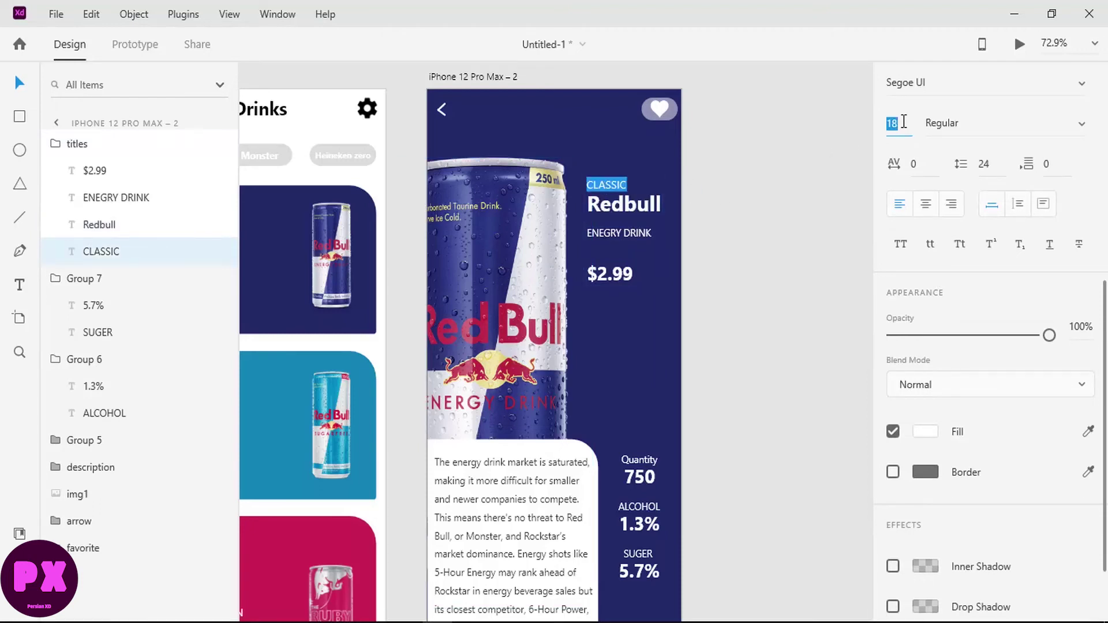
text(22)
key(Return)
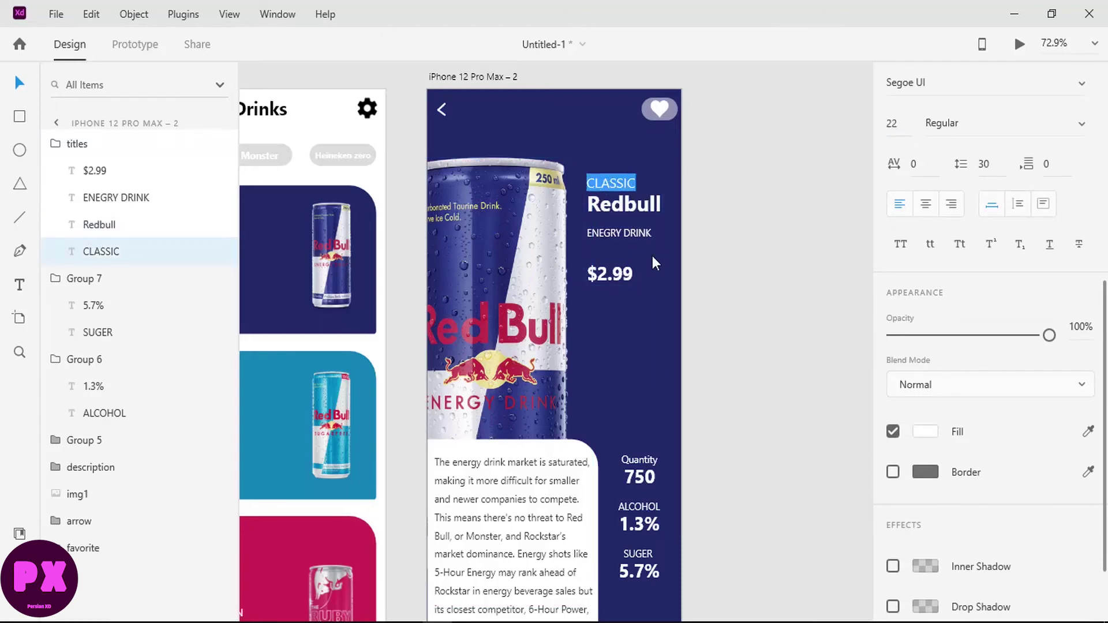
key(Escape)
click(619, 233)
double_click(619, 234)
double_click(893, 133)
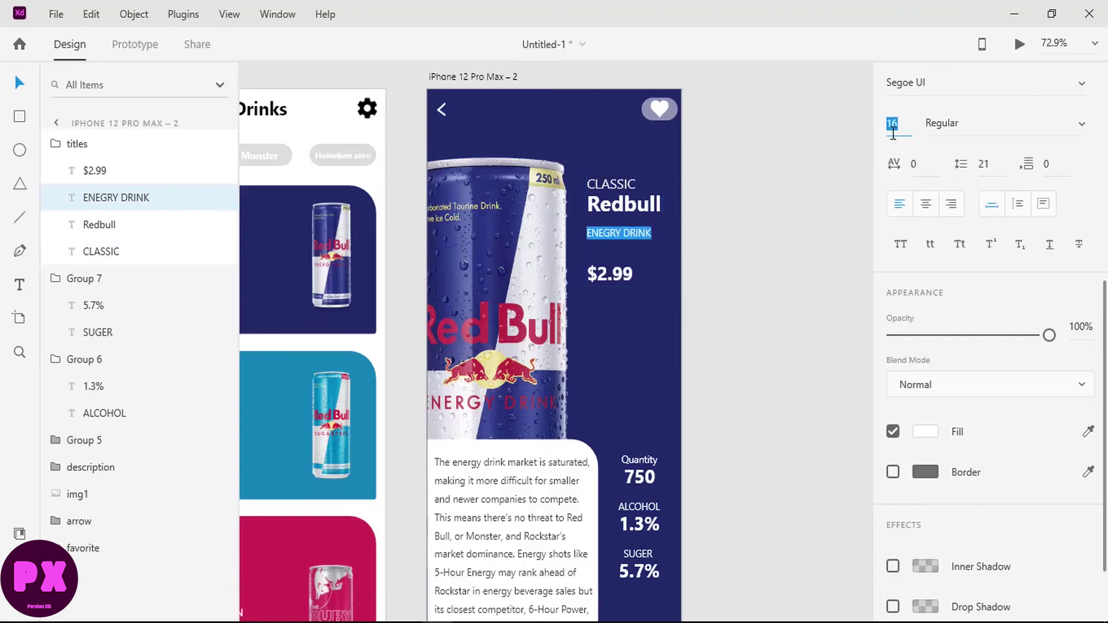
text(22)
key(Return)
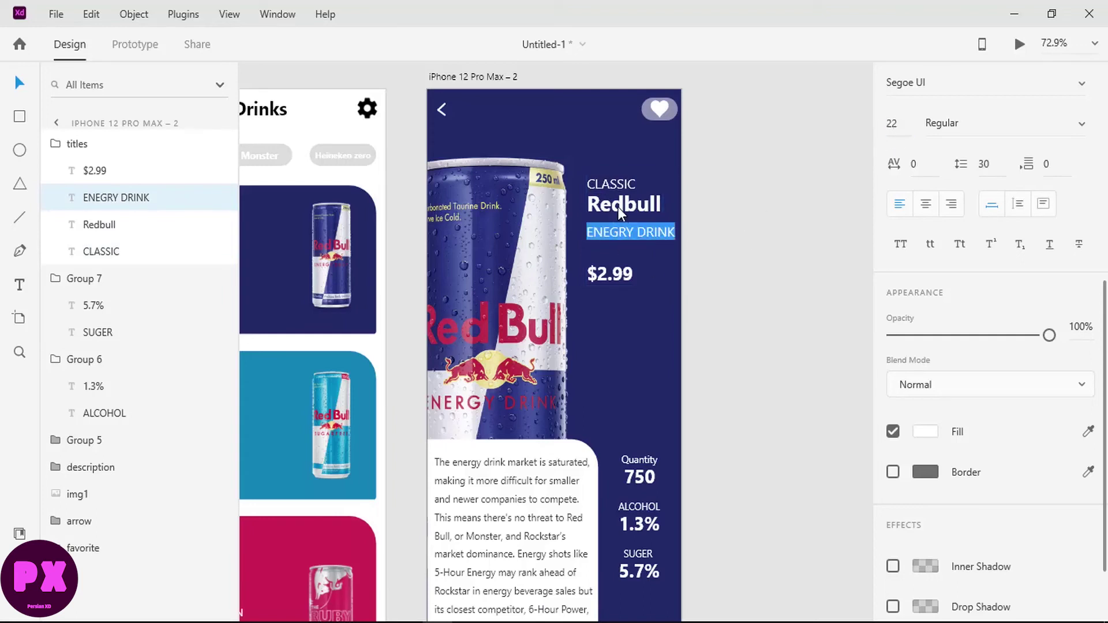
Enlarge the $2.99 price to size 35 and select all four title lines
click(622, 273)
double_click(622, 273)
double_click(893, 124)
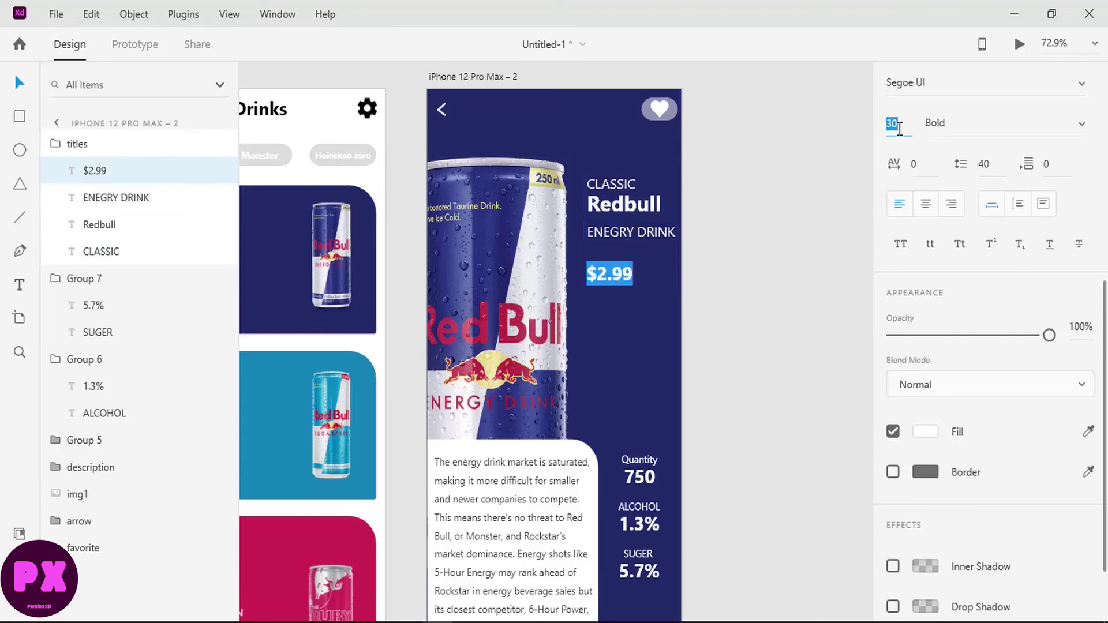
text(35)
key(Return)
key(Escape)
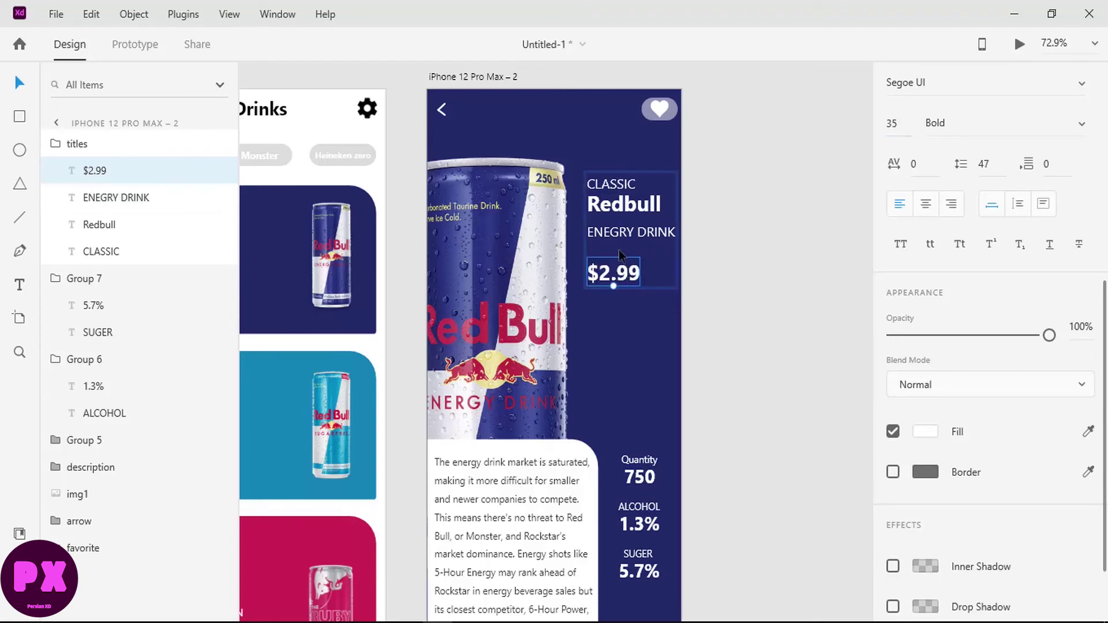
shift+click(620, 232)
shift+click(622, 204)
shift+click(613, 186)
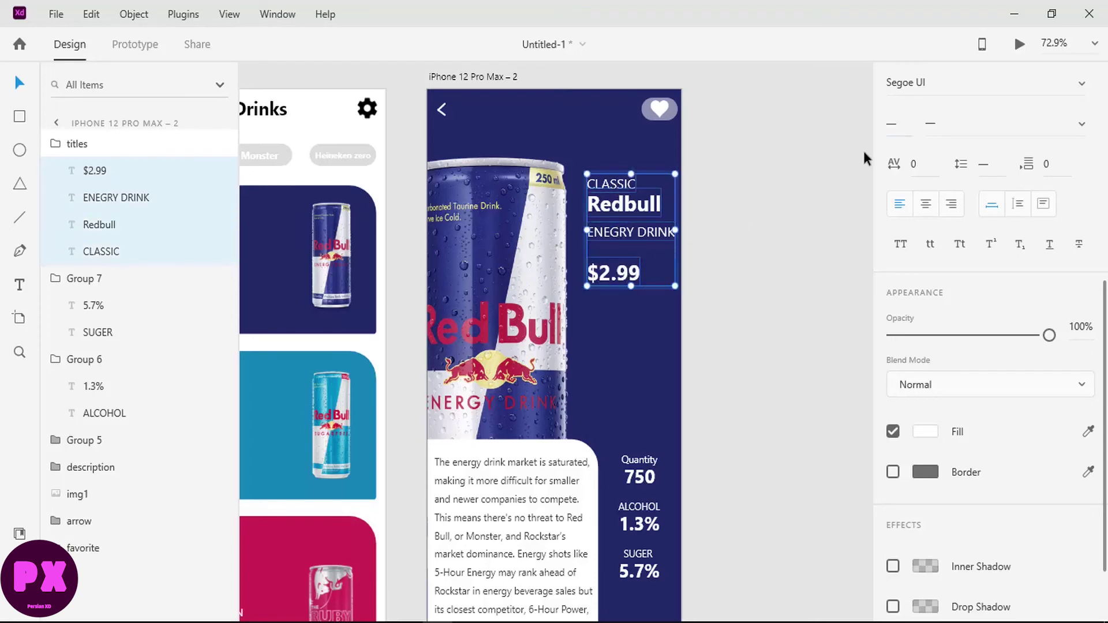
Left-align and evenly space the CLASSIC, Redbull, ENEGRY DRINK and $2.99 titles
scroll(924, 138, up, 5)
scroll(923, 141, up, 1)
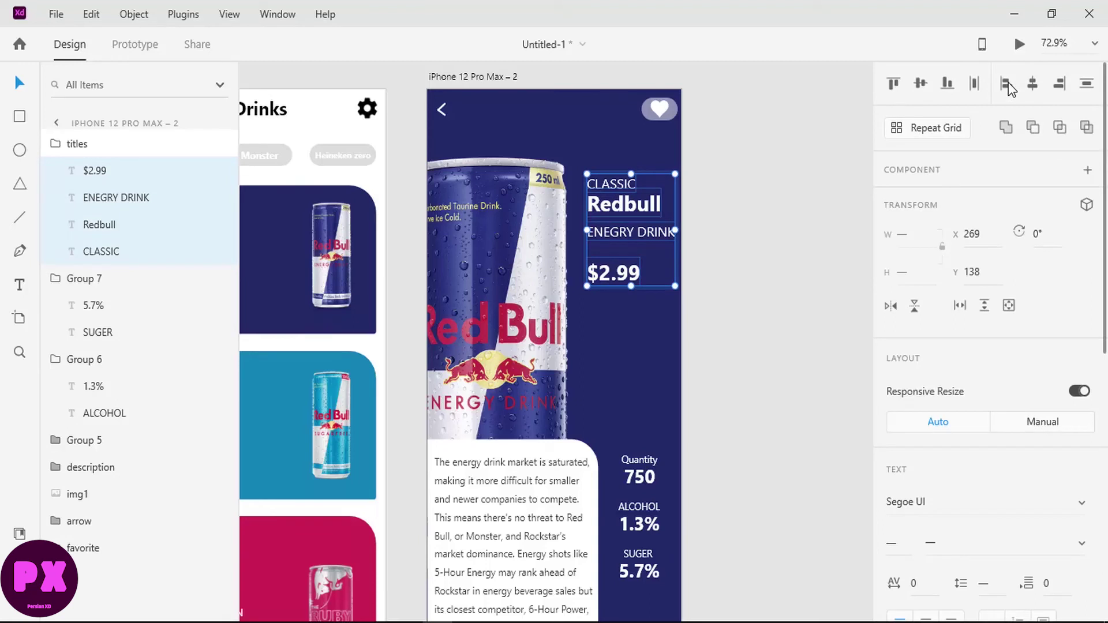
click(977, 82)
key(ctrl+shift+Left)
click(1089, 87)
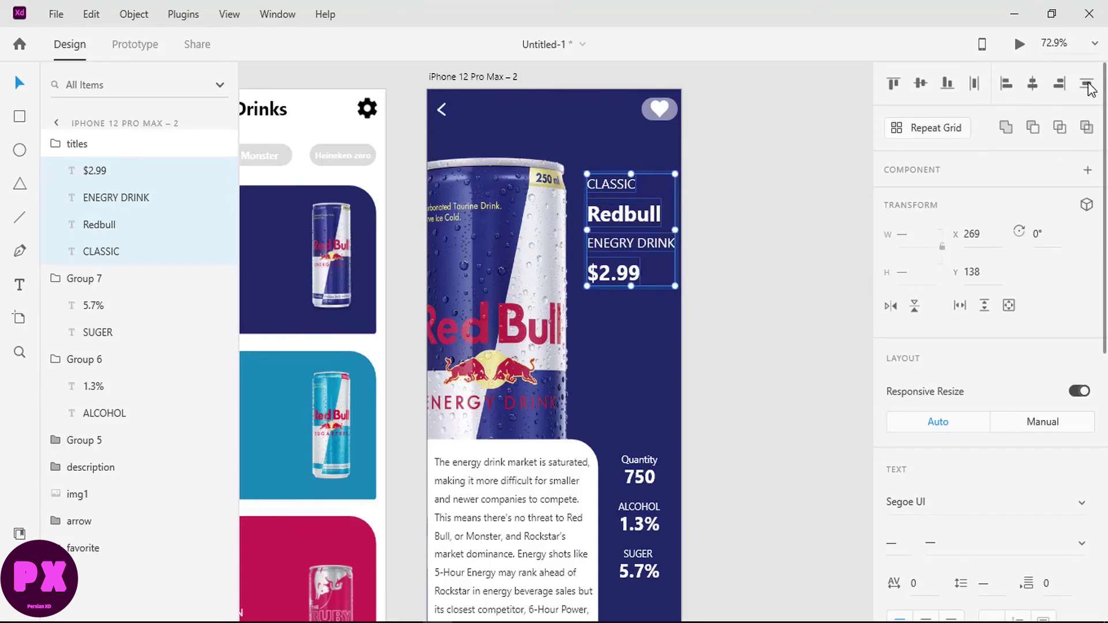
key(ctrl+z)
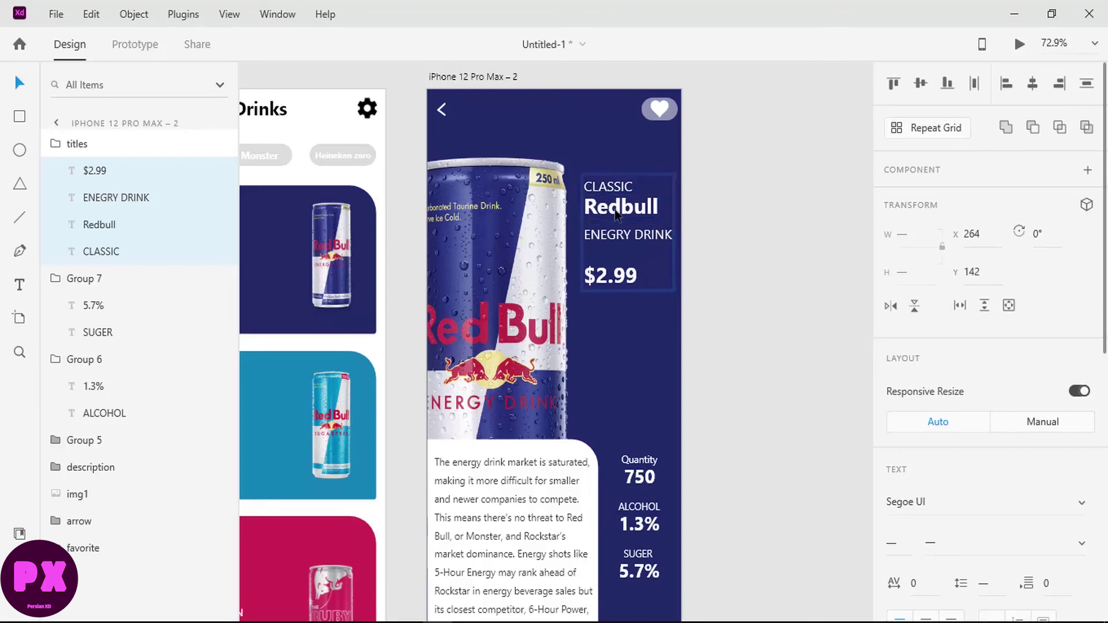
key(ctrl+z)
key(ctrl+z)
click(745, 192)
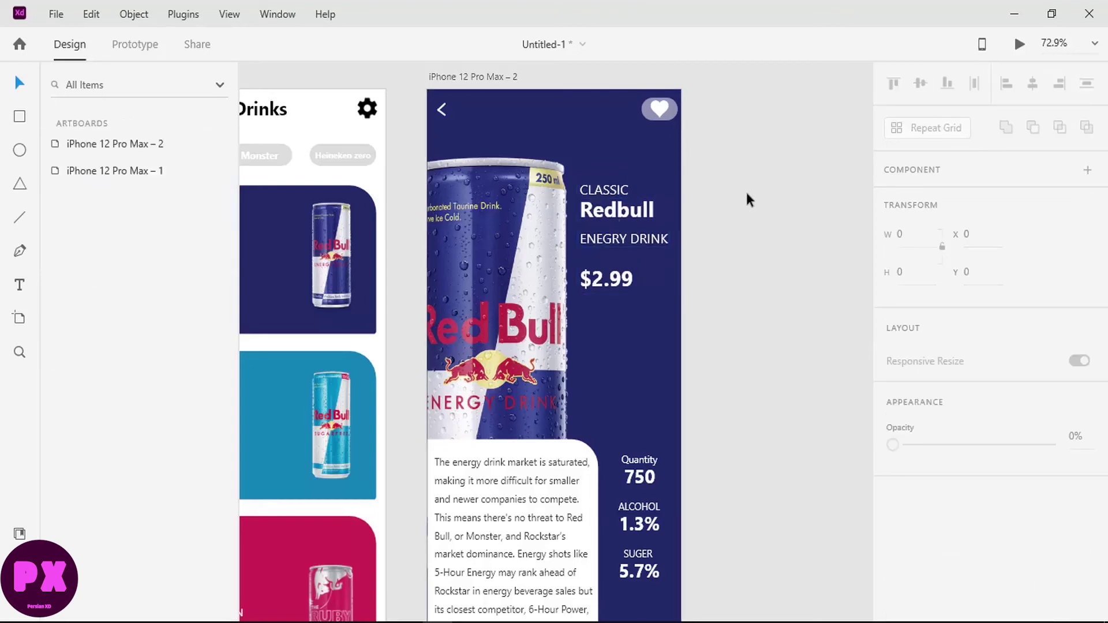
scroll(732, 271, down, 5)
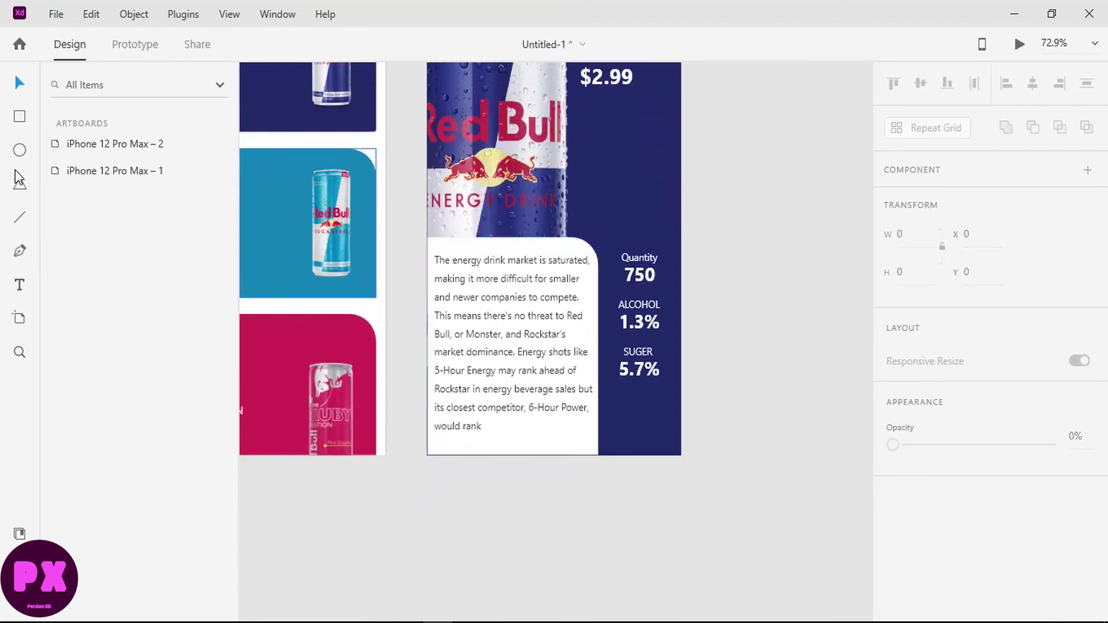
Draw a button-sized rectangle near the bottom right of the detail screen, with no border
click(20, 117)
drag(554, 426, 647, 449)
scroll(902, 262, down, 8)
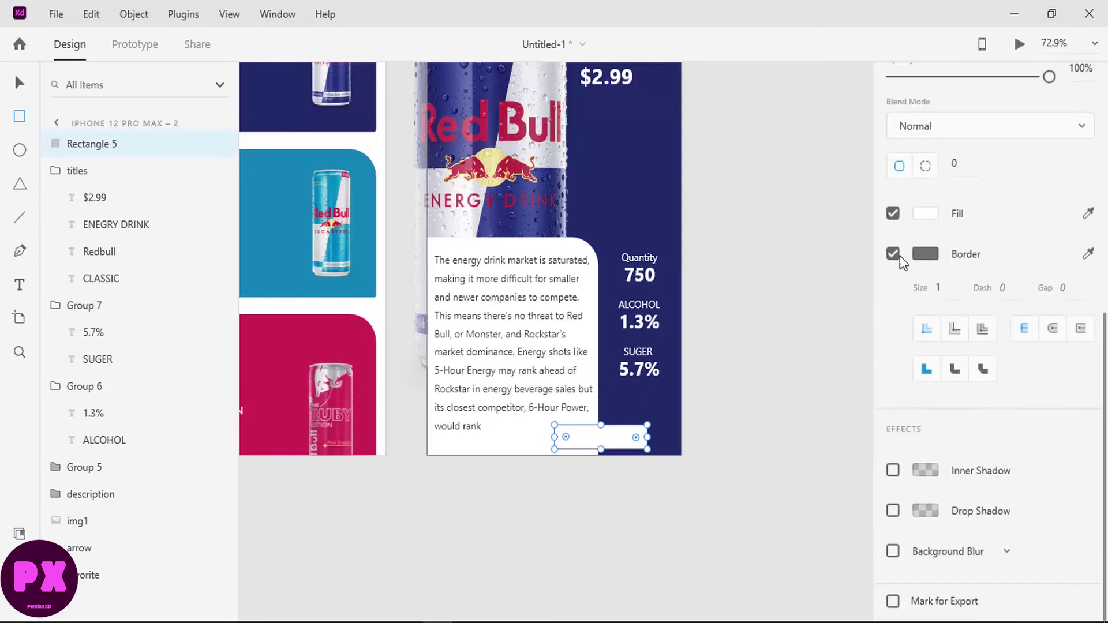
click(893, 254)
scroll(901, 263, up, 5)
Round the rectangle's corners to radius 15 and make it slightly taller
click(958, 288)
text(50)
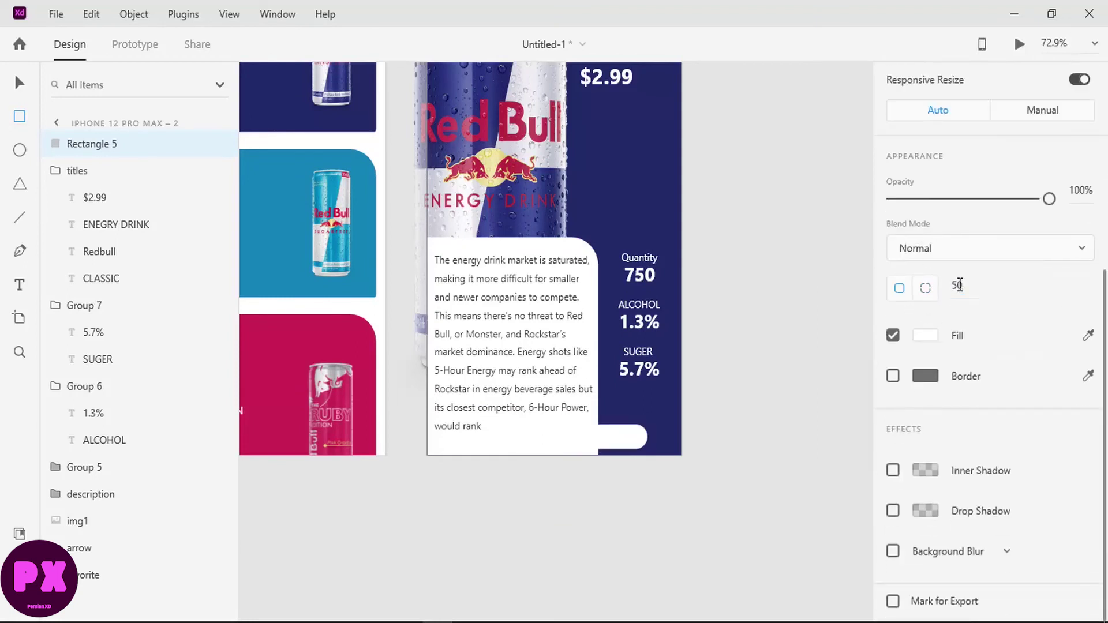
key(BackSpace)
text(10)
click(957, 286)
text(15)
key(Return)
drag(602, 424, 601, 422)
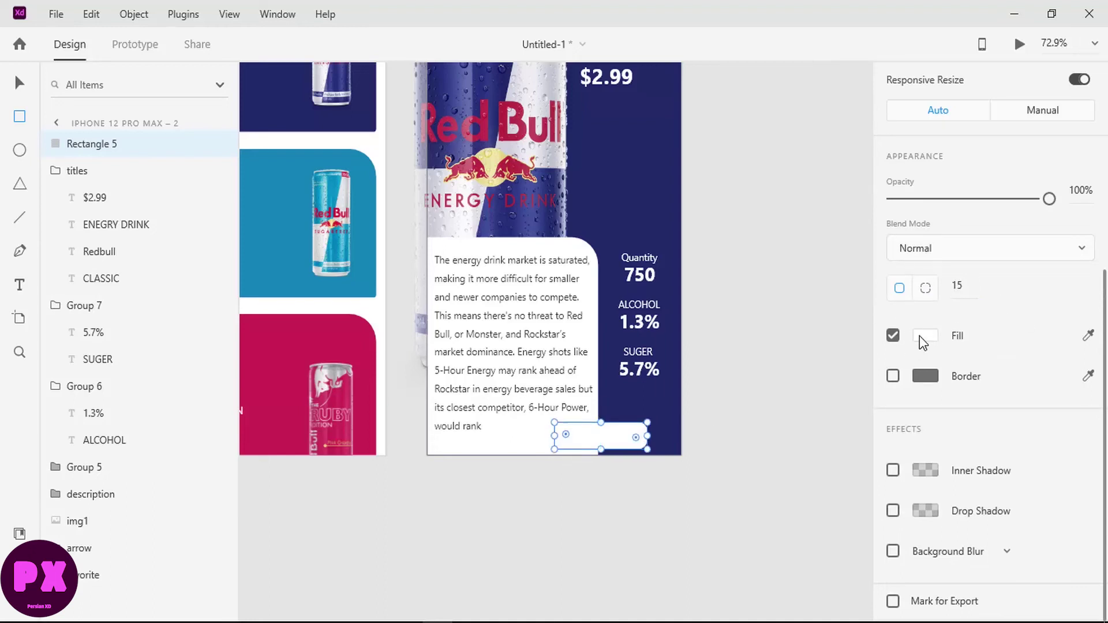
Fill the rectangle with the Redbull pill's red and give it a drop shadow
click(922, 336)
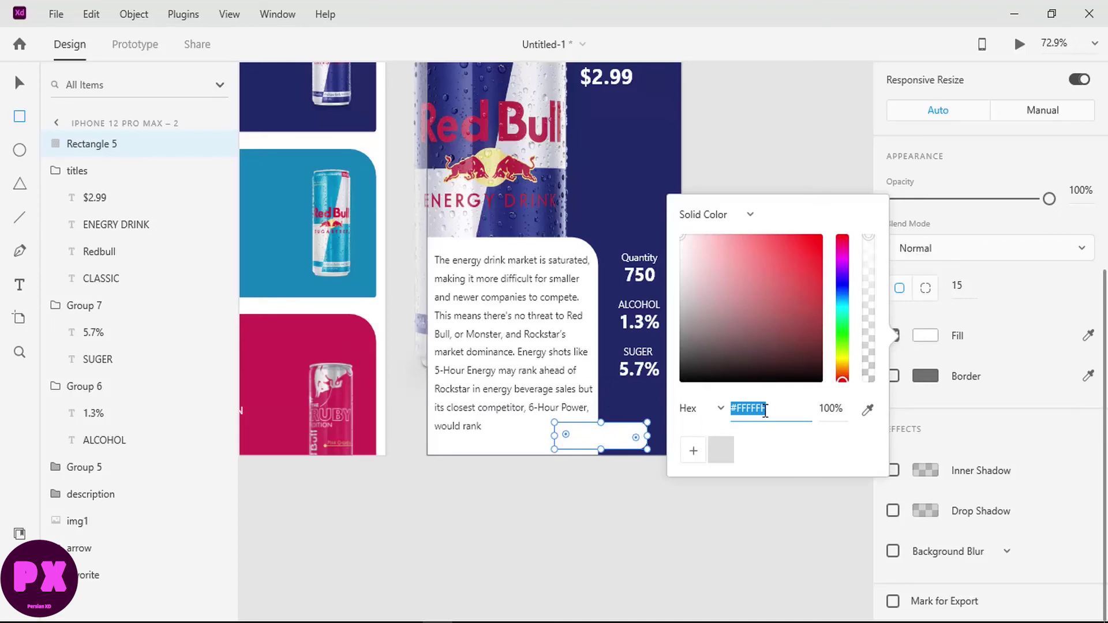
scroll(487, 427, up, 2)
scroll(489, 369, up, 3)
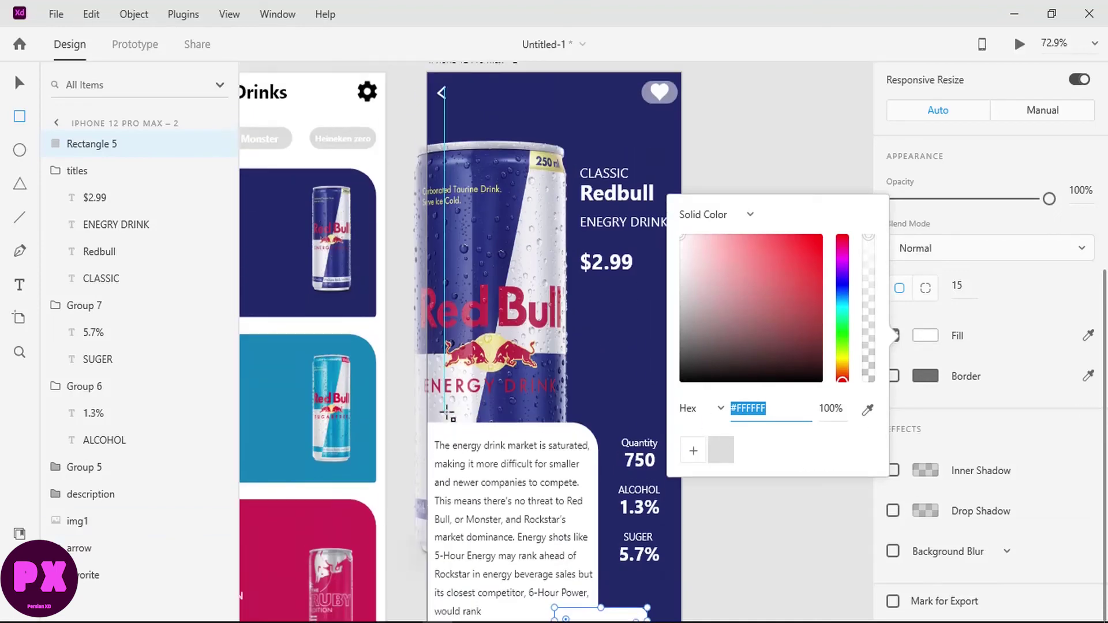
click(867, 409)
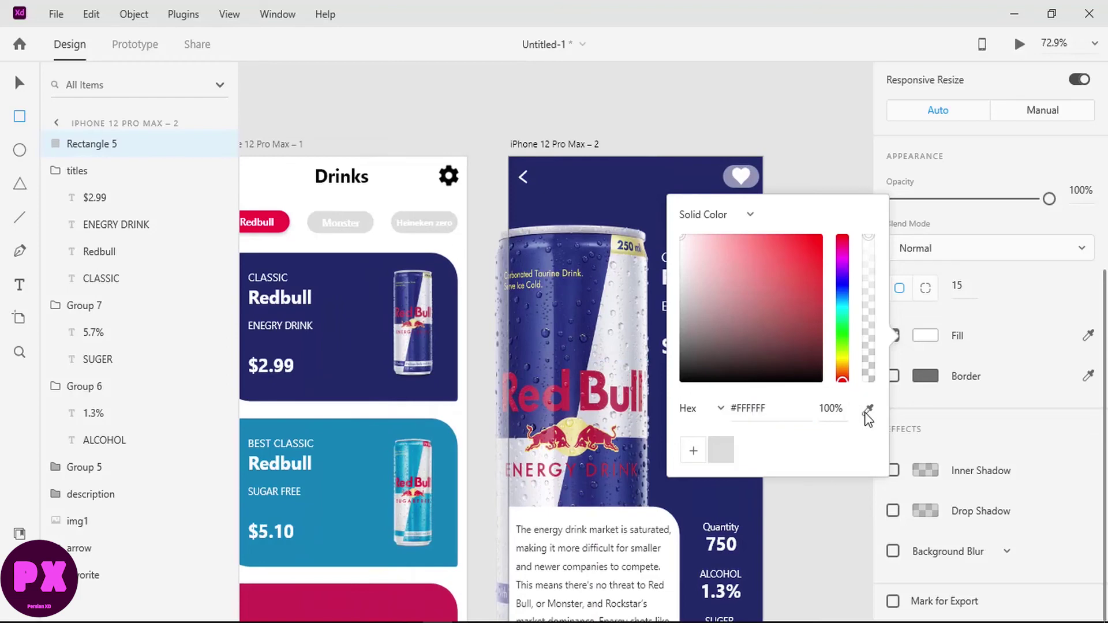
click(277, 225)
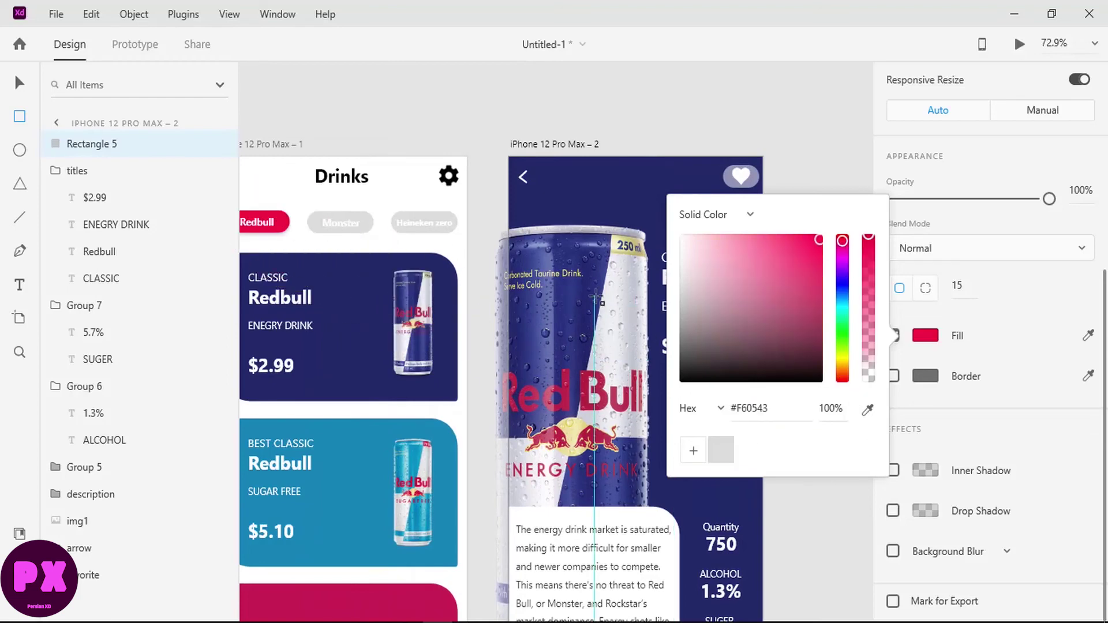
scroll(596, 297, down, 5)
scroll(596, 297, right, 5)
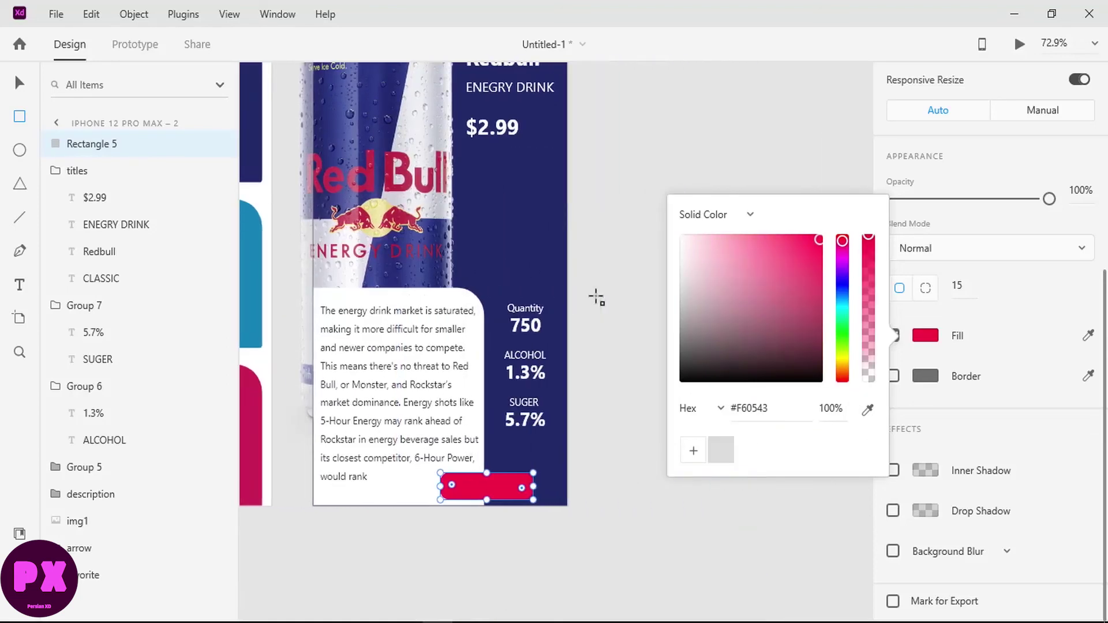
click(892, 511)
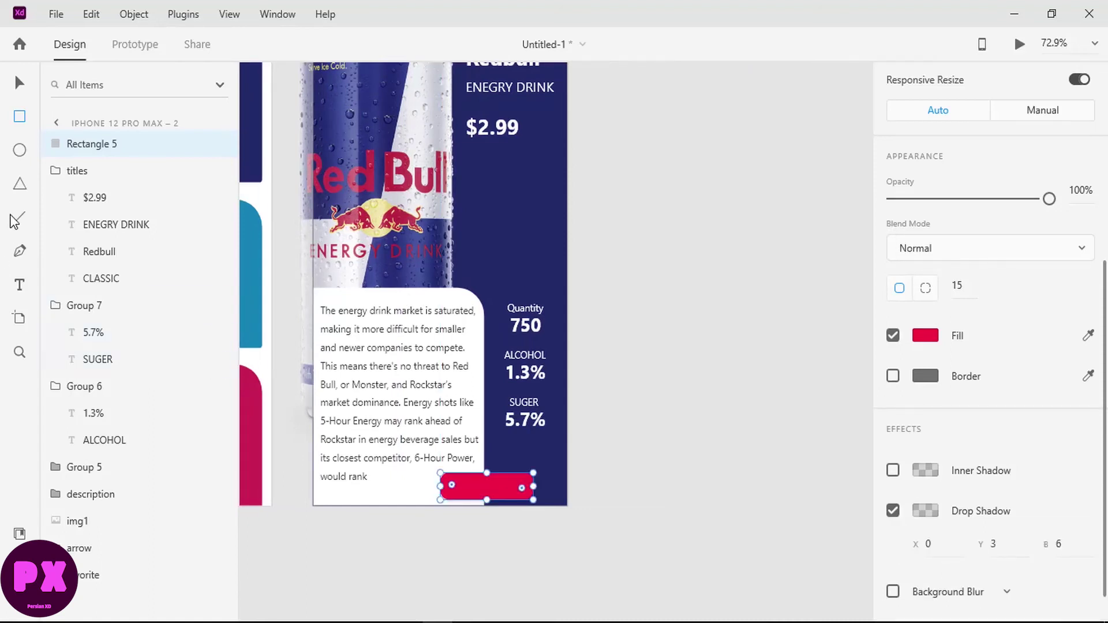
Add a bold white 'Add to Car' label at font size 18 on the red button
click(19, 284)
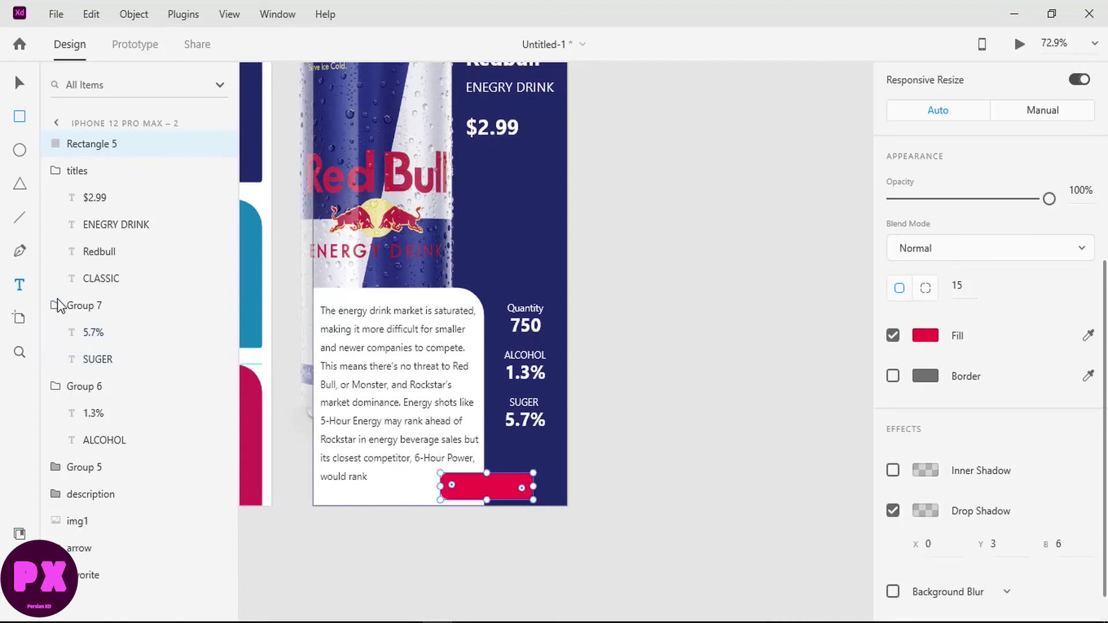
click(458, 491)
text(Add)
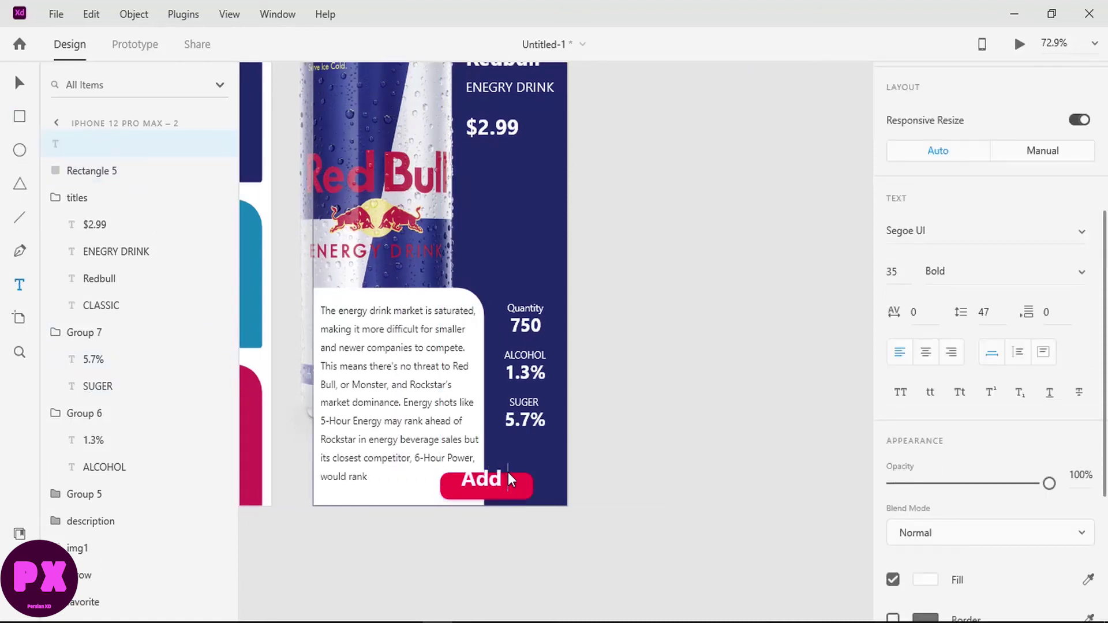
text( to Car)
click(894, 272)
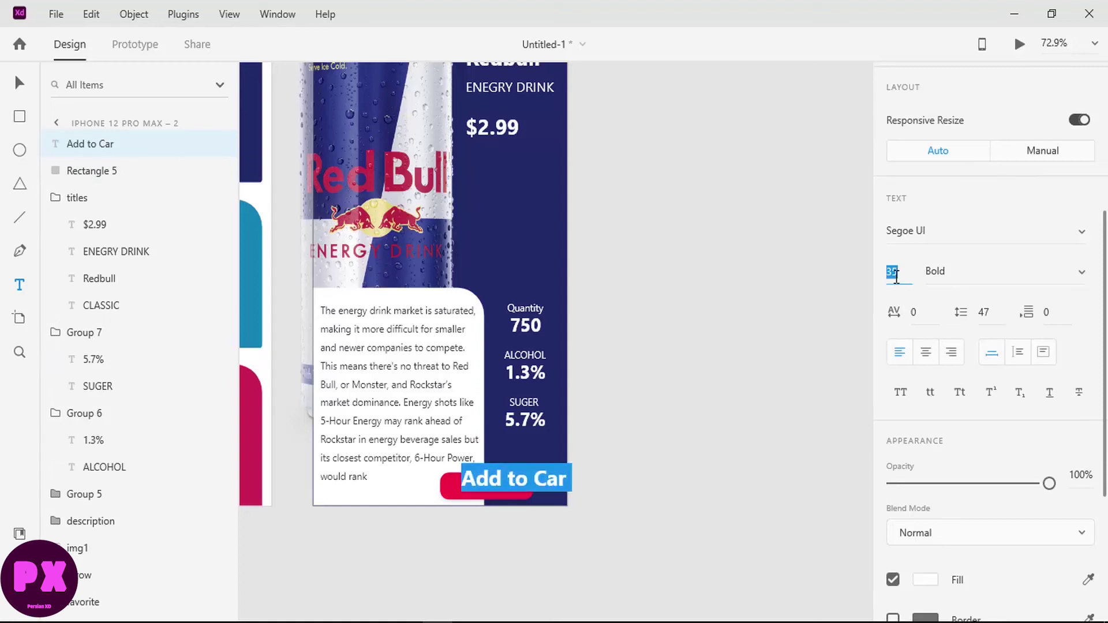
text(16)
key(Return)
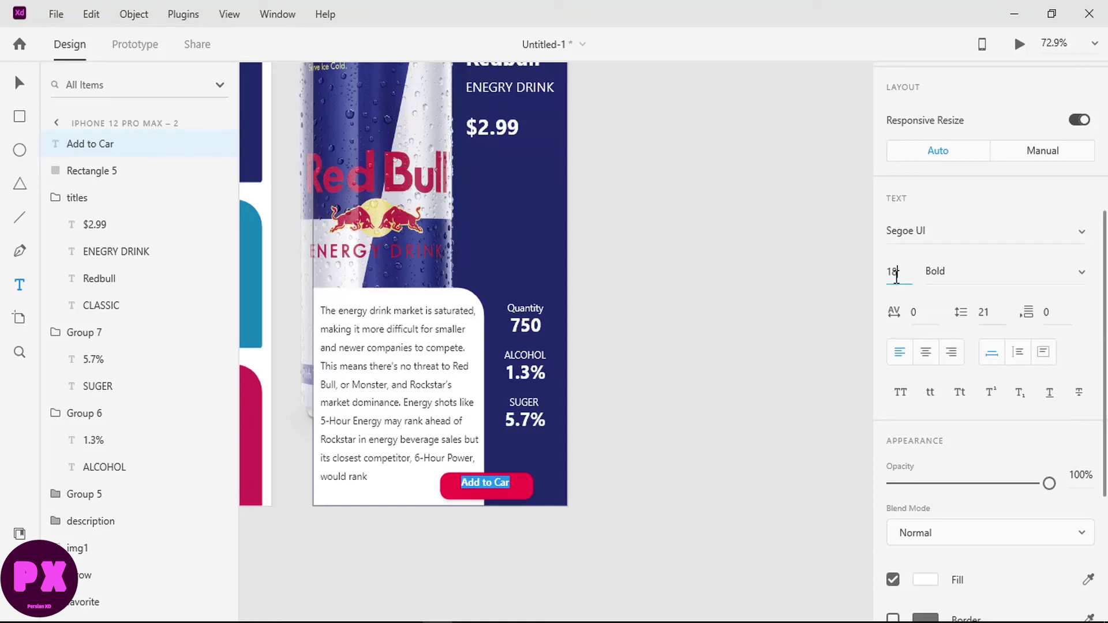
key(Return)
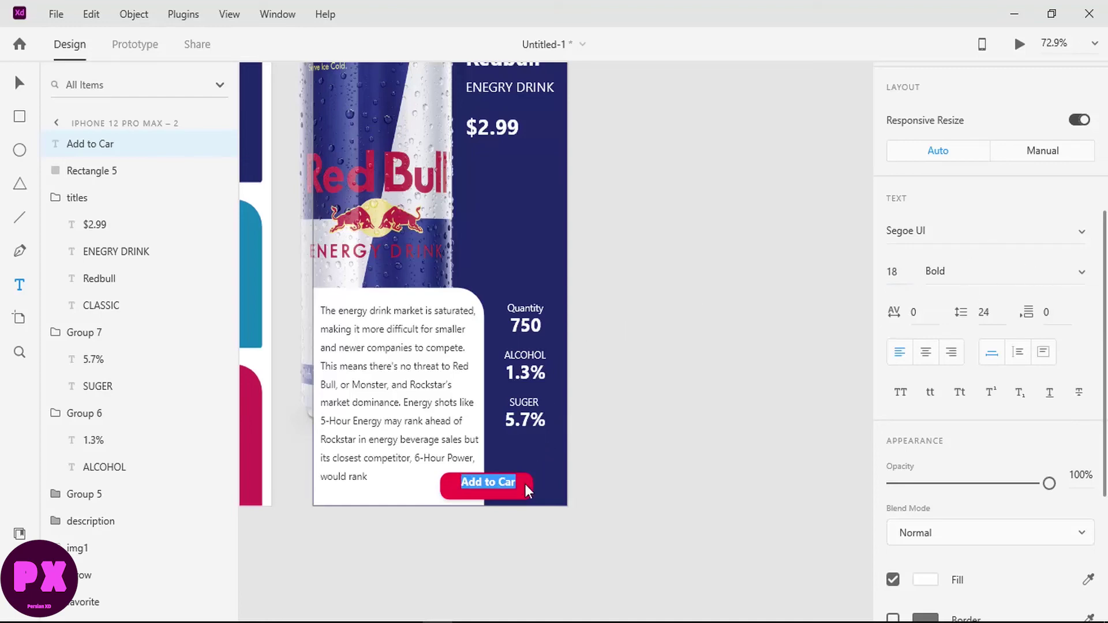
key(Escape)
Import the cart icon image from the desktop and set its width to 50
click(1036, 16)
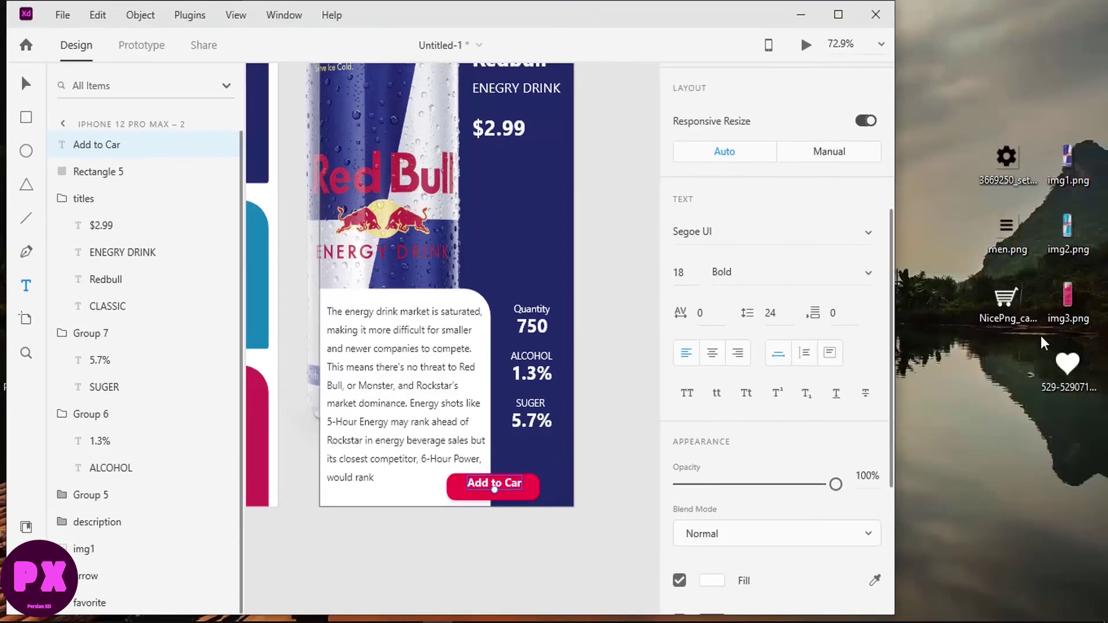
drag(1004, 219, 611, 190)
click(843, 28)
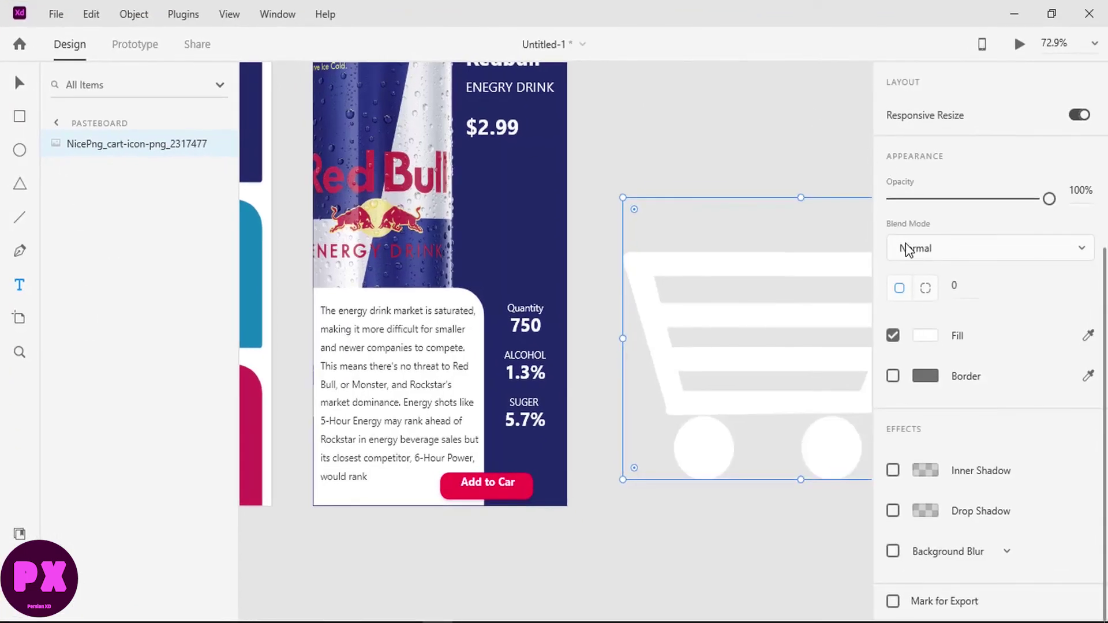
click(907, 233)
text(50)
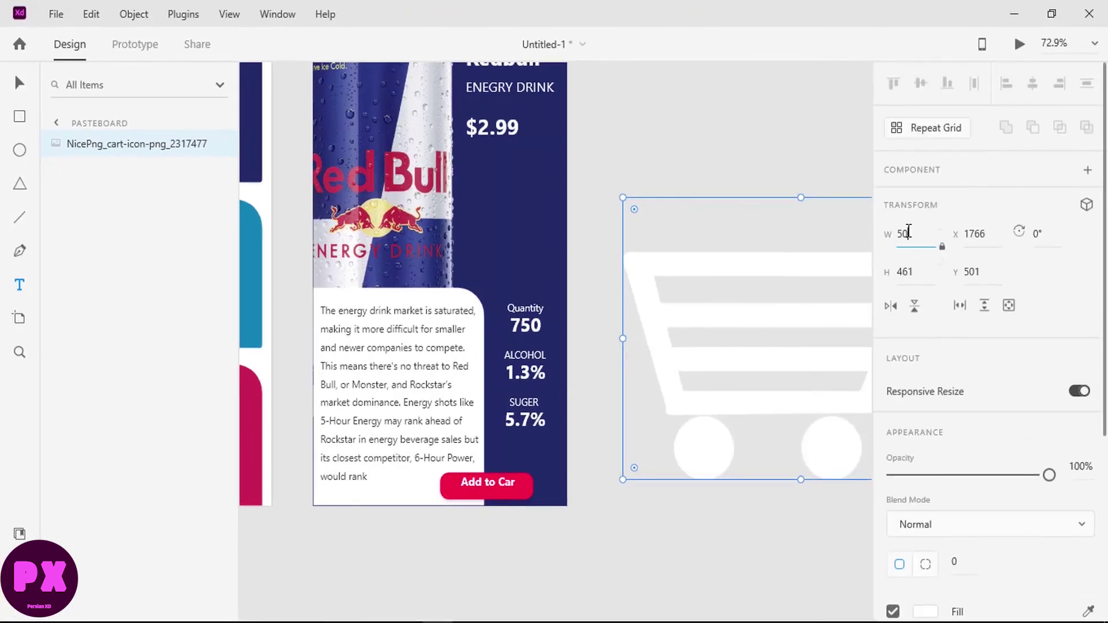
key(Return)
Place the cart icon on the button at width 25 and center icon and label vertically
key(v)
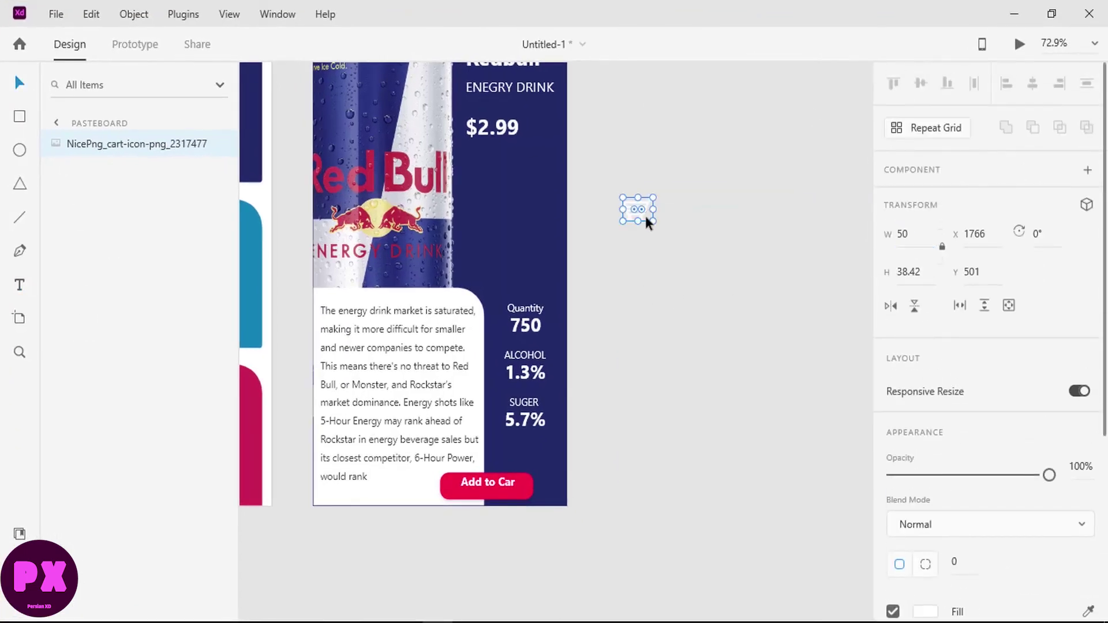
drag(624, 225, 534, 493)
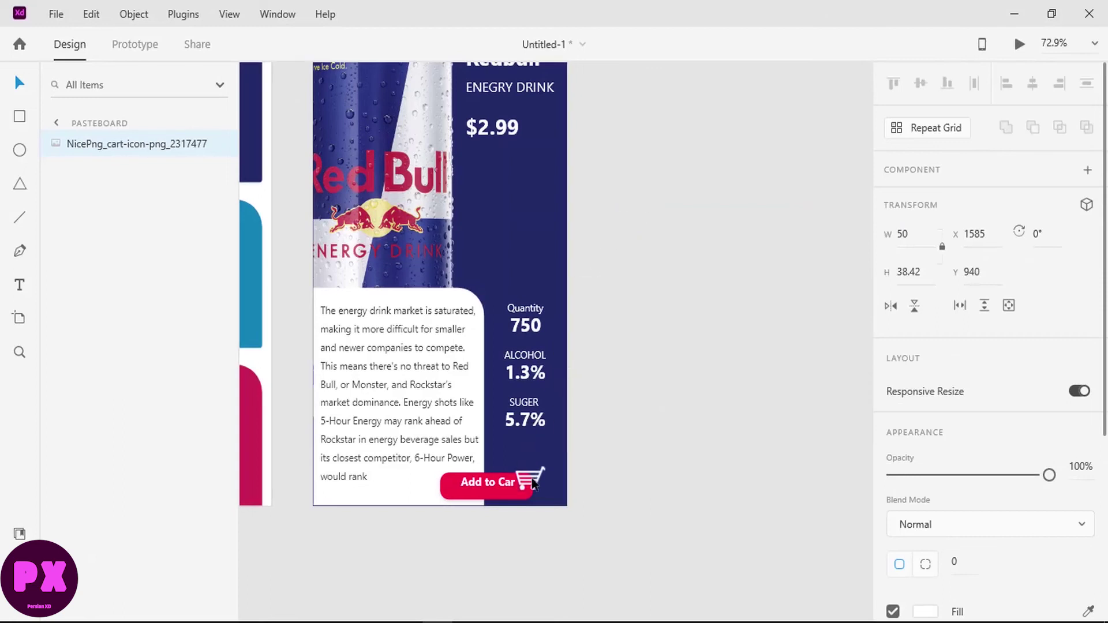
click(907, 241)
key(Return)
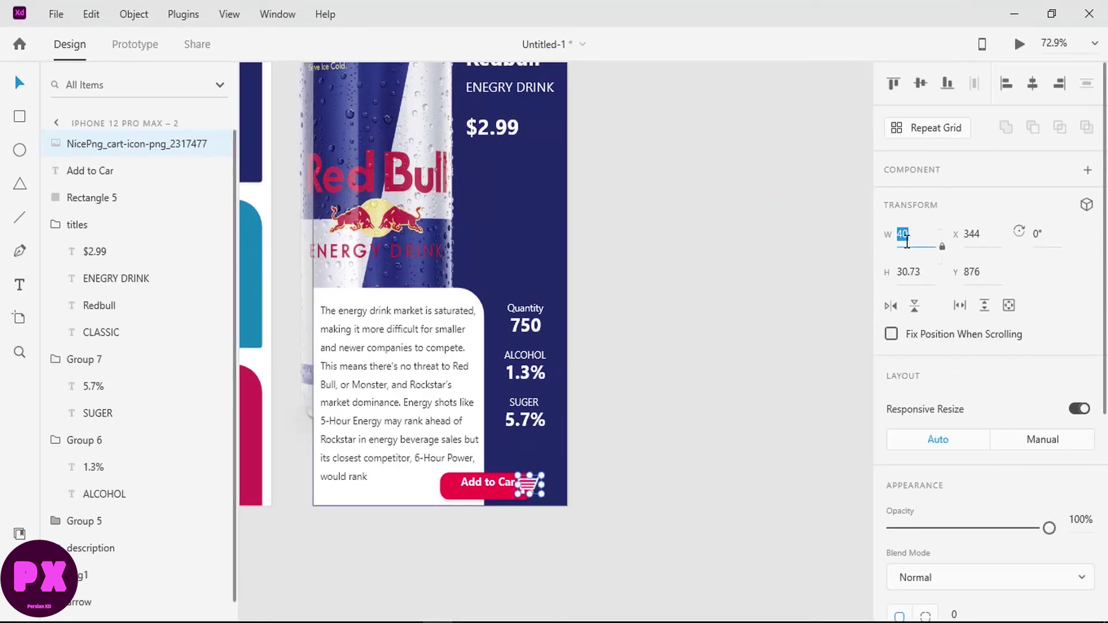
text(5)
key(Return)
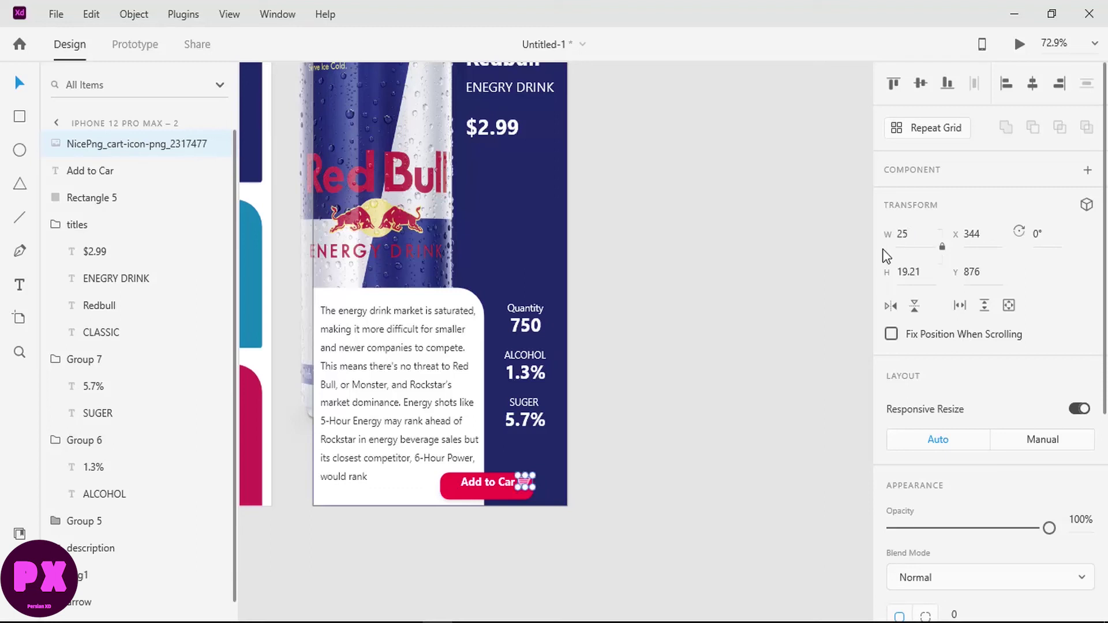
shift+click(495, 481)
shift+click(473, 497)
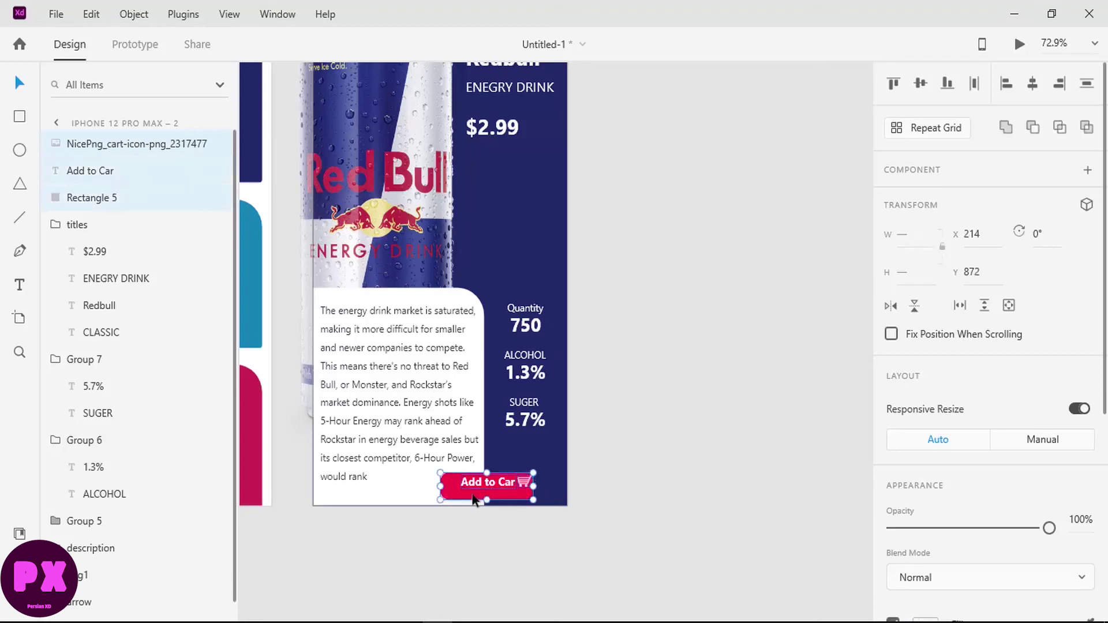
click(921, 85)
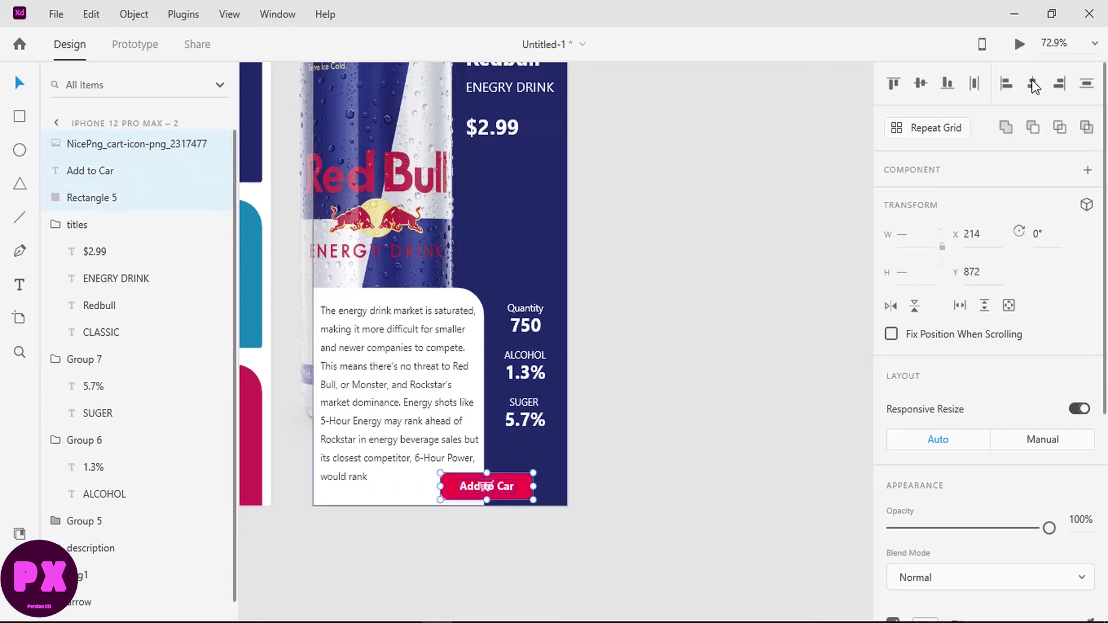
Group the cart icon with the Add to Car label and name the group icon_text
click(86, 172)
shift+click(89, 200)
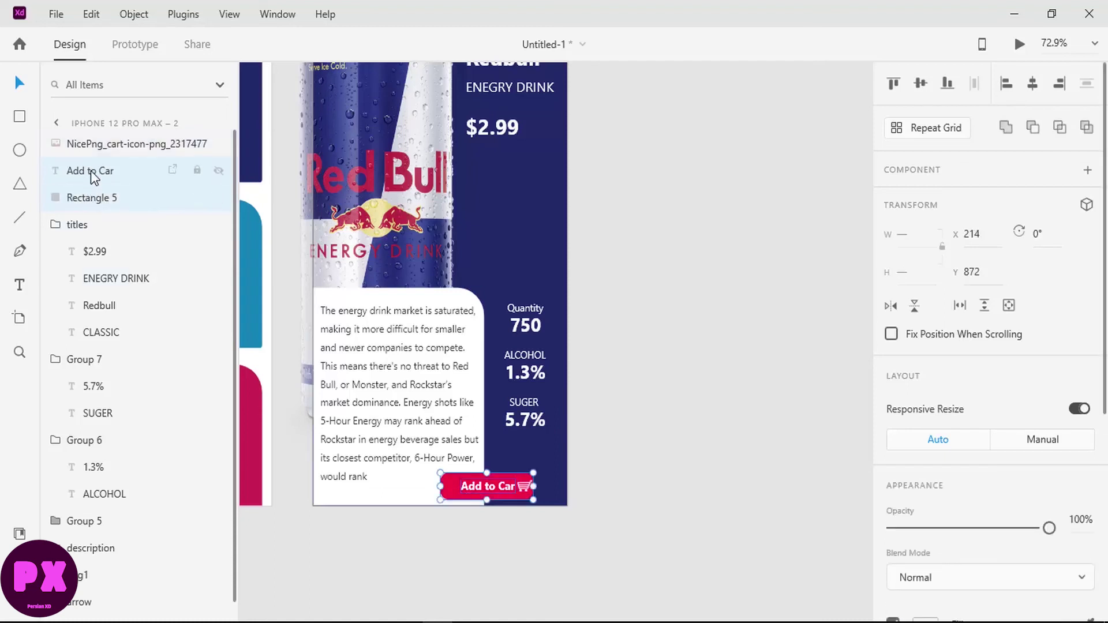
click(91, 171)
shift+click(95, 148)
key(ctrl+g)
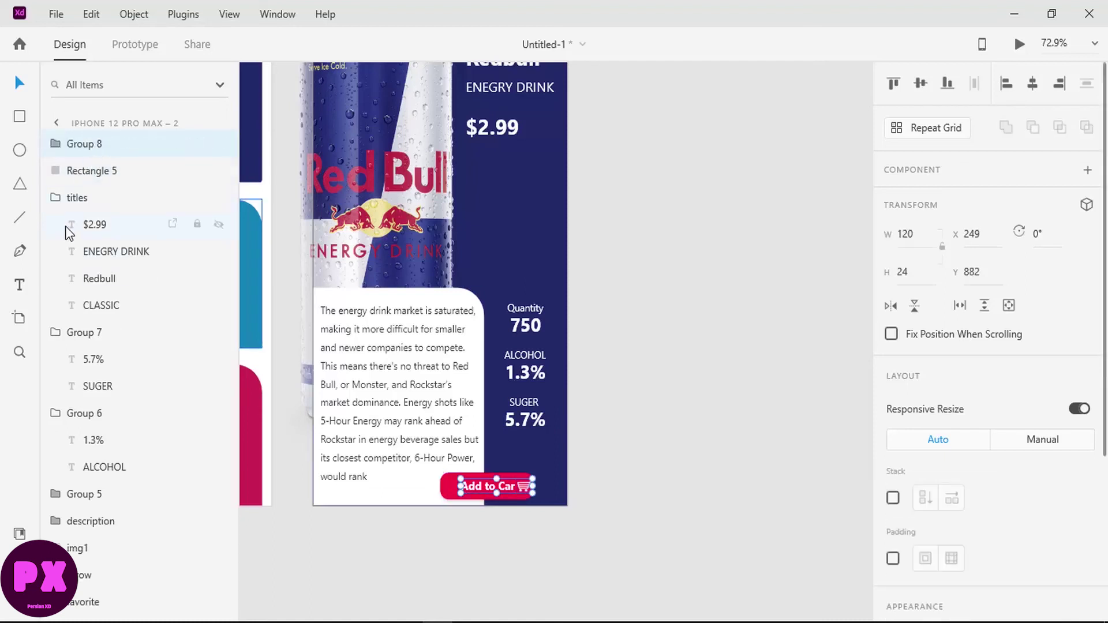
click(66, 227)
double_click(91, 144)
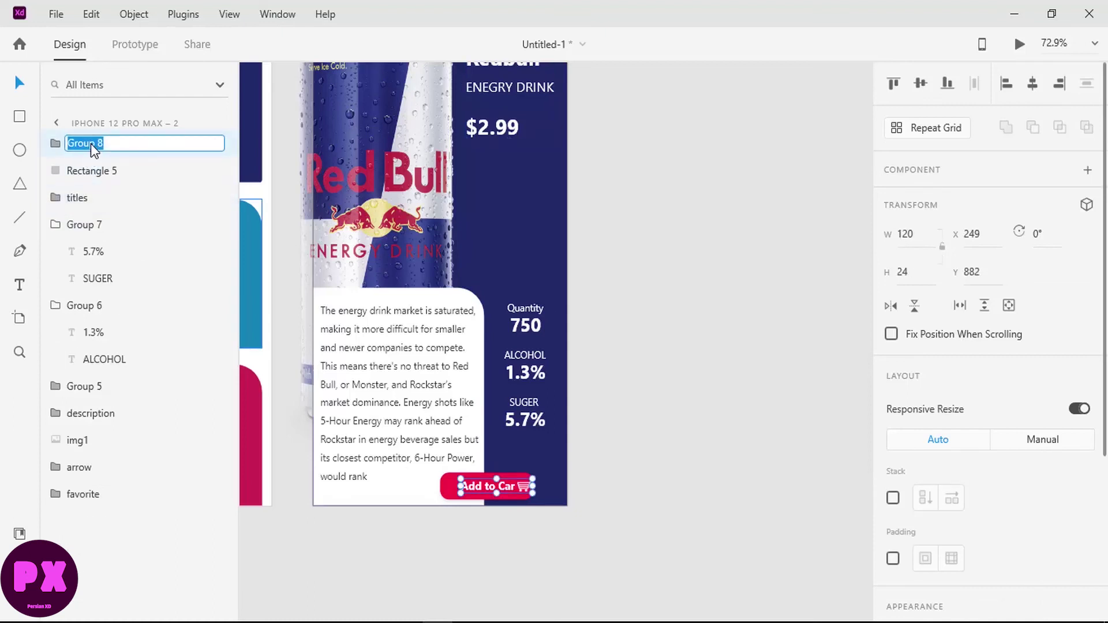
text(icon_text)
key(Return)
Center icon_text horizontally on the red button background
shift+click(92, 171)
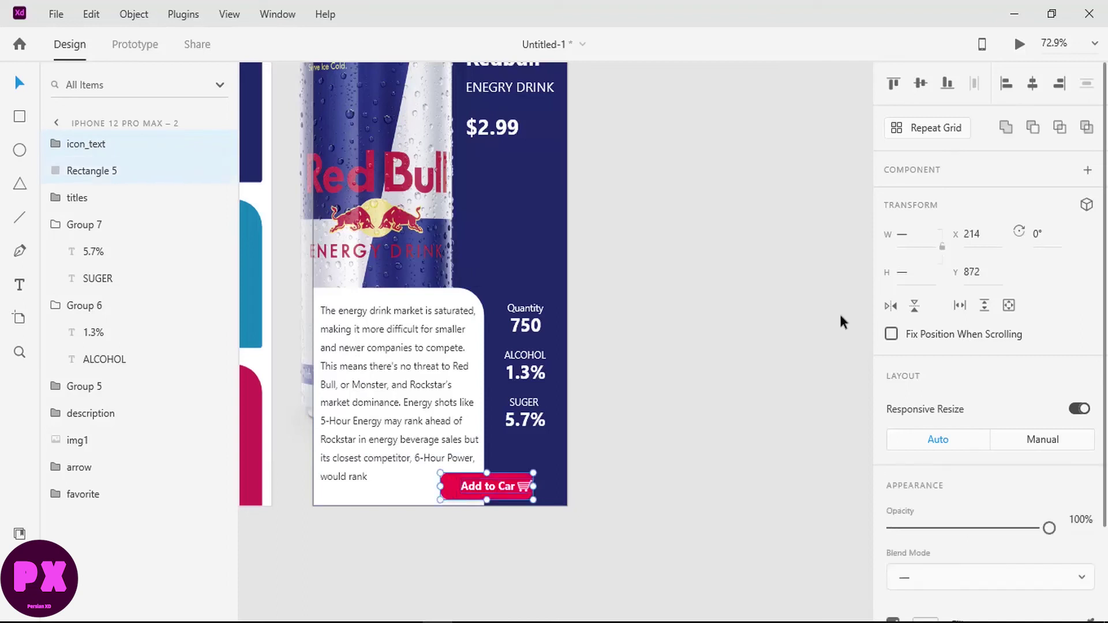
click(1032, 84)
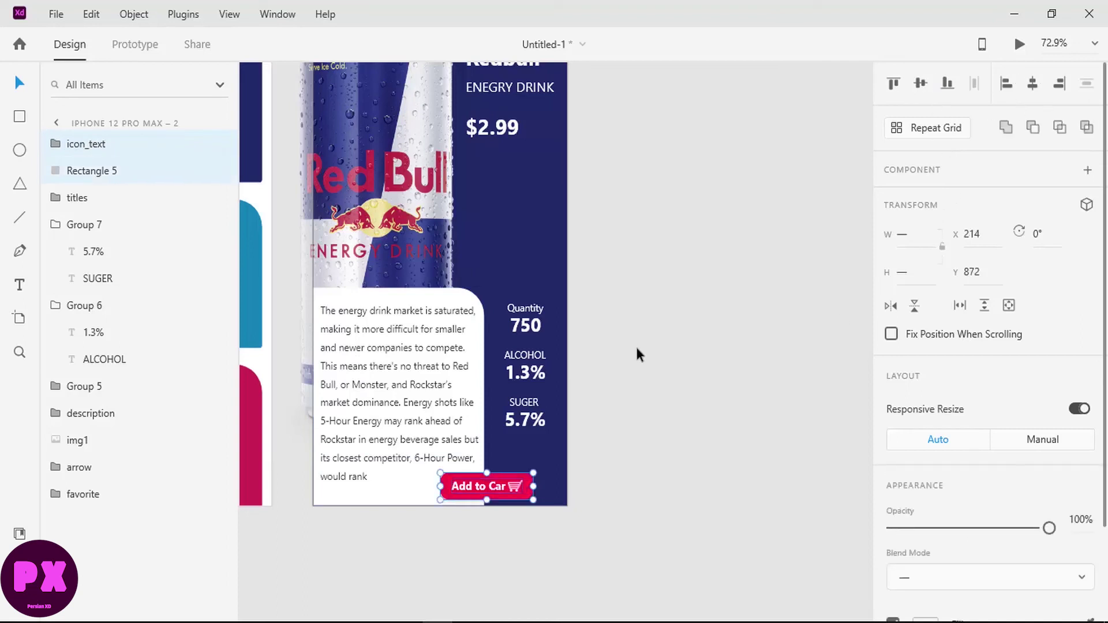
click(669, 340)
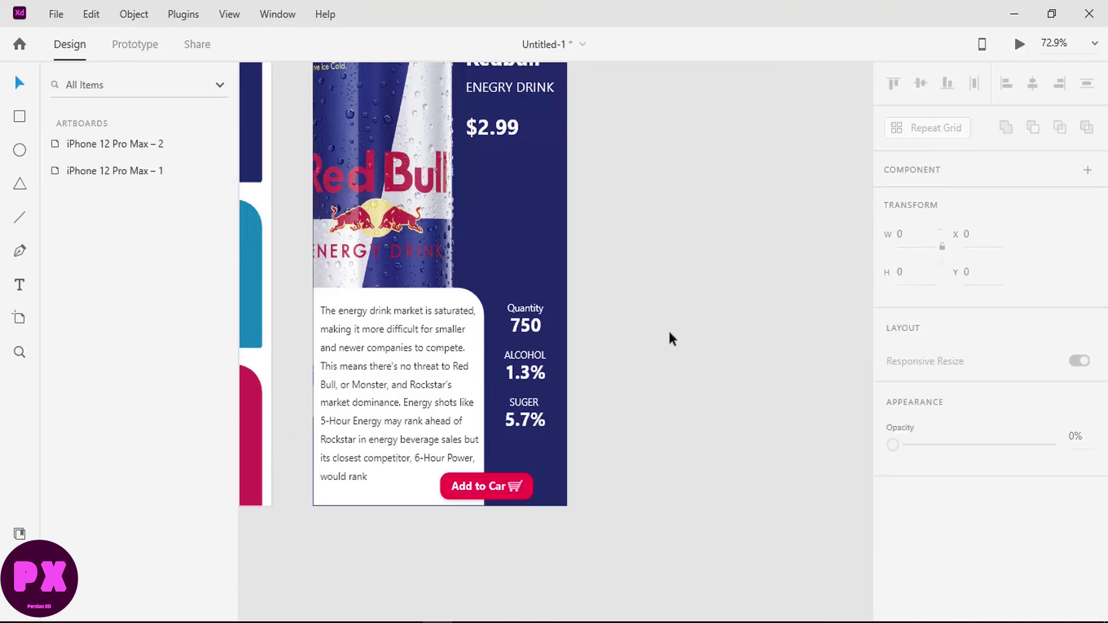
Rename the Quantity stat group to inof1
click(548, 263)
click(61, 226)
click(64, 252)
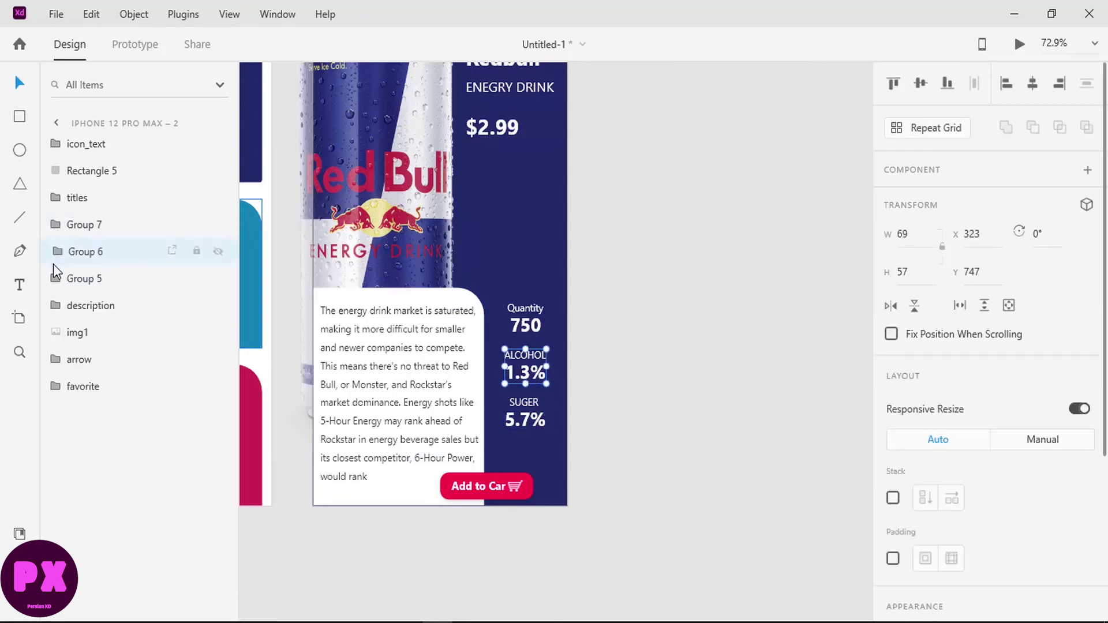
click(77, 280)
double_click(77, 282)
text(inf)
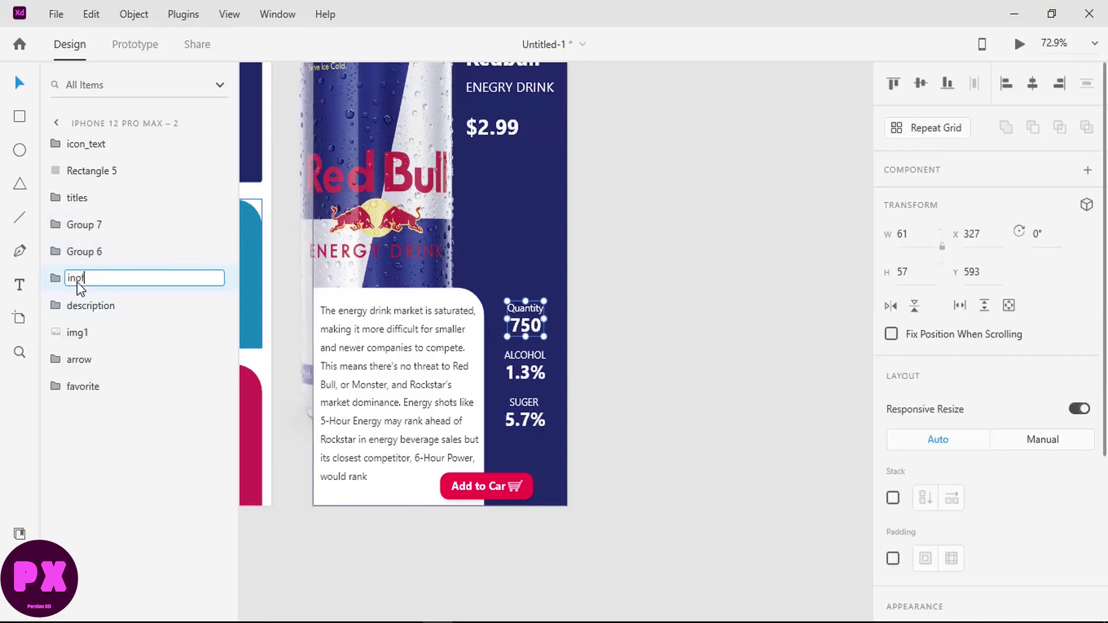
text(1)
Rename the ALCOHOL and SUGER stat groups to info2 and info3
click(85, 251)
double_click(85, 251)
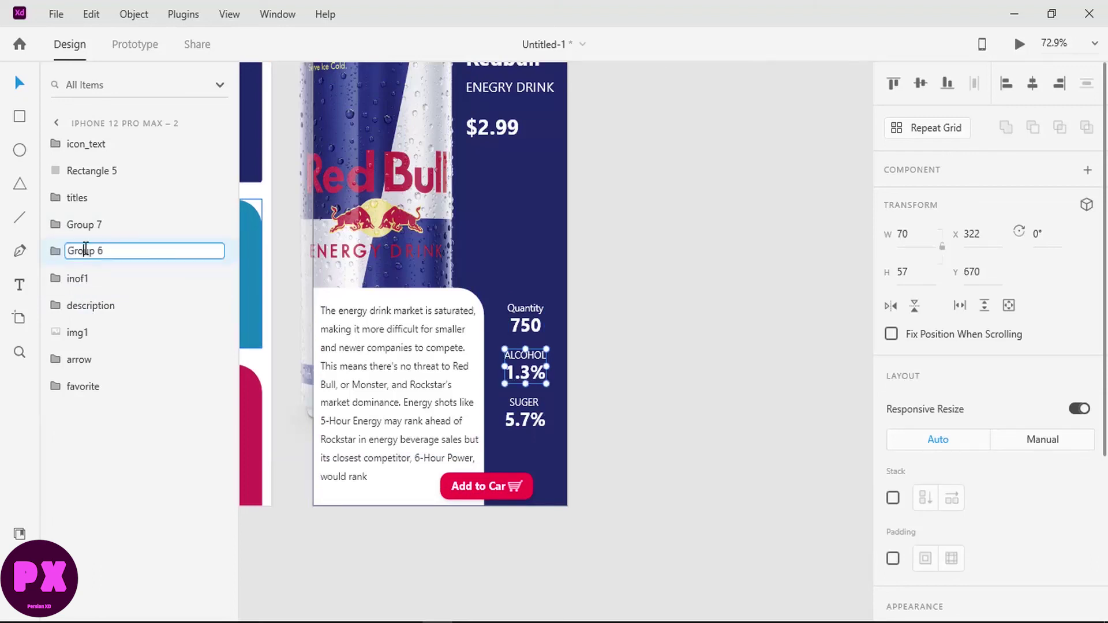
text(info2)
key(Return)
double_click(84, 225)
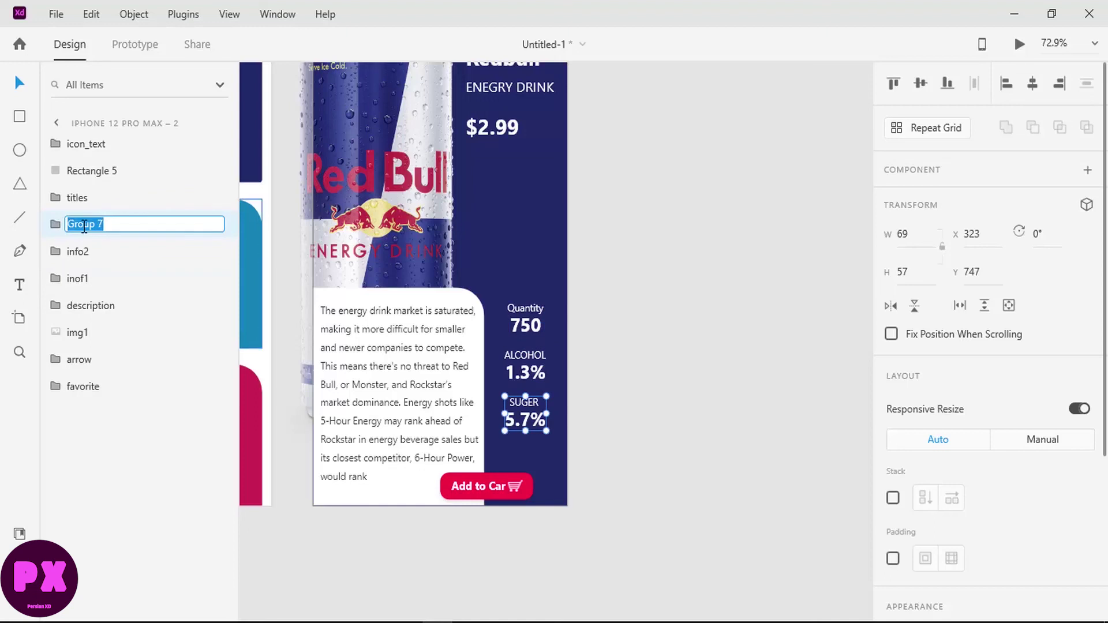
text(info3)
key(Return)
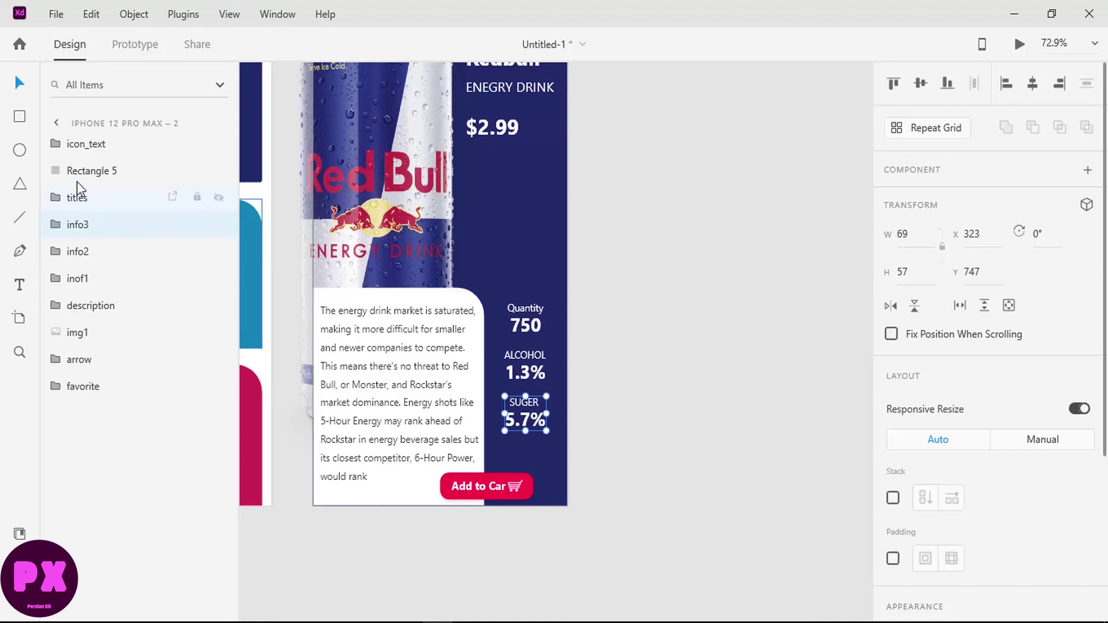
Group the button background rectangle with icon_text and name the group Button
click(78, 172)
shift+click(85, 149)
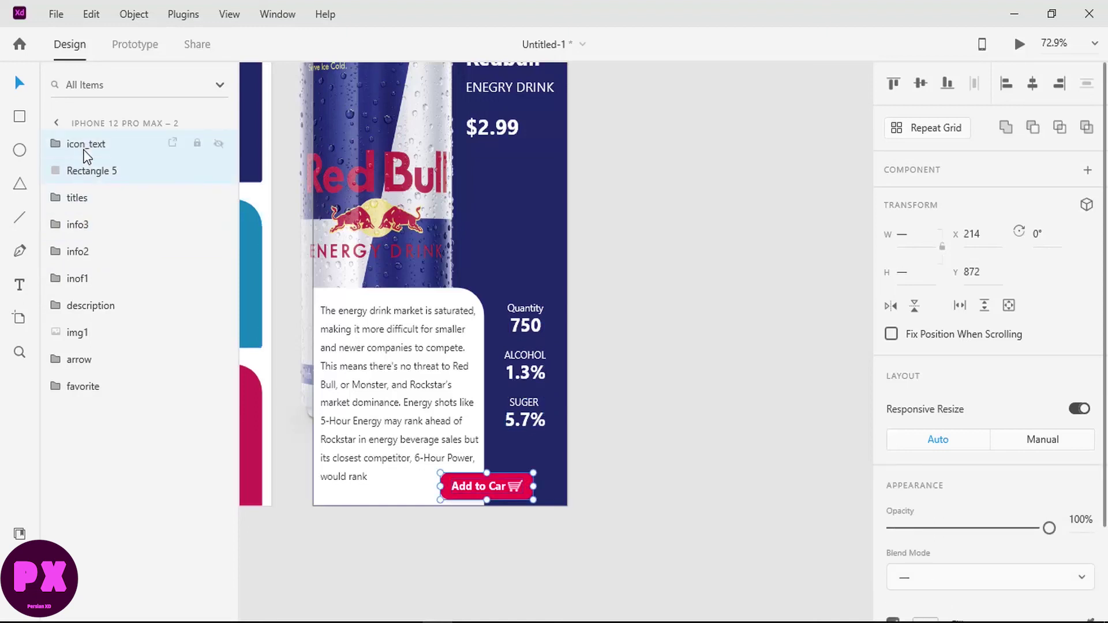
key(ctrl+g)
double_click(85, 147)
text(Button)
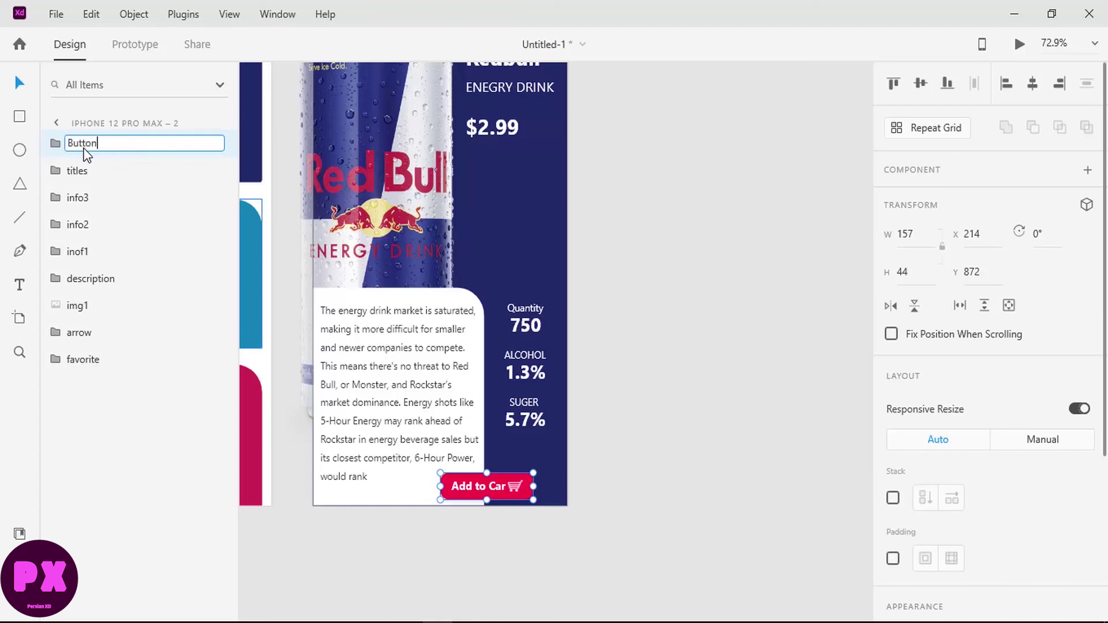
key(Return)
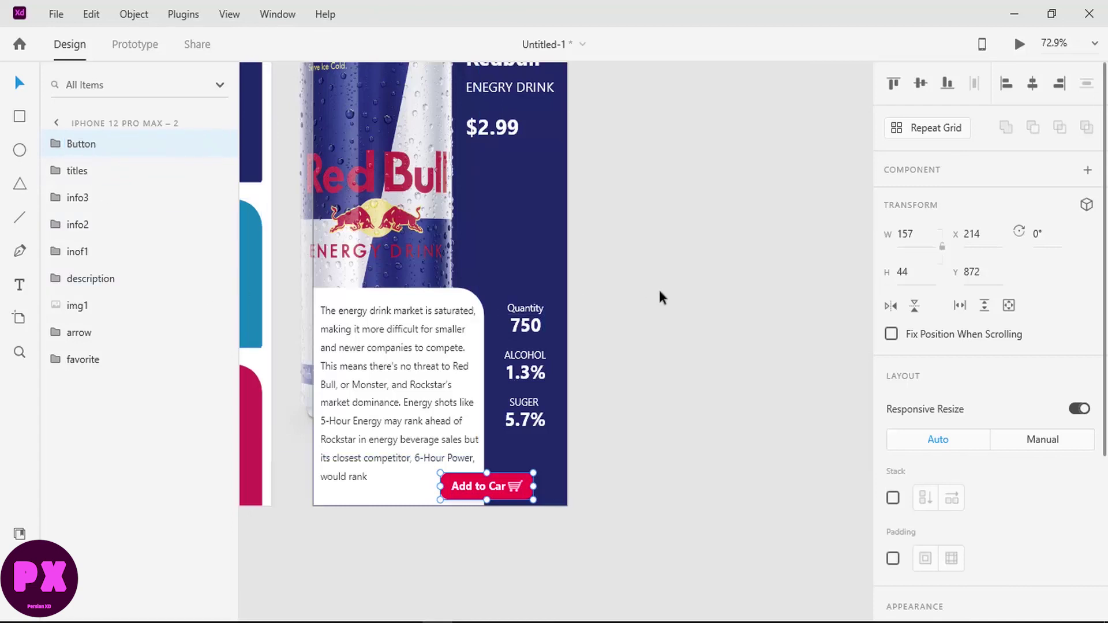
click(681, 283)
In Prototype mode, link the first Redbull card to the detail screen
key(ctrl+0)
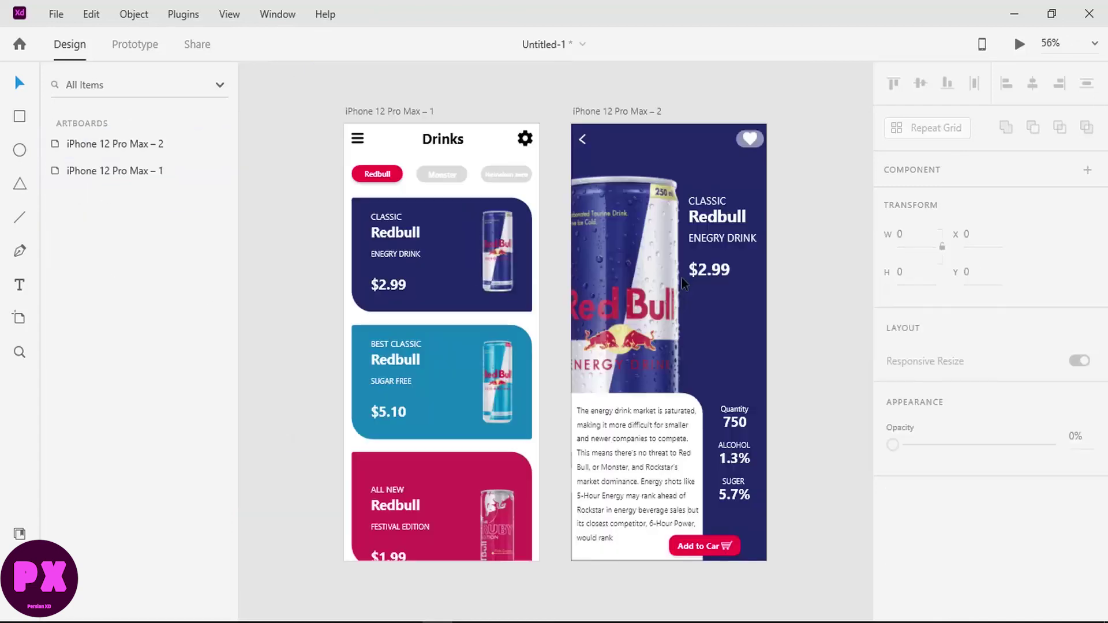
click(442, 241)
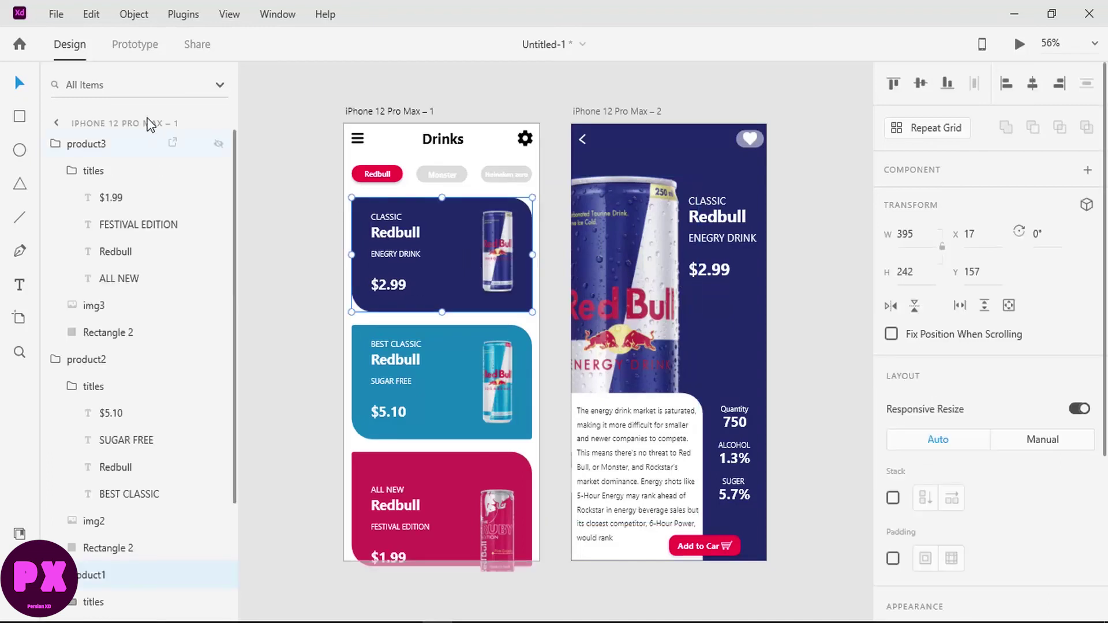
click(137, 53)
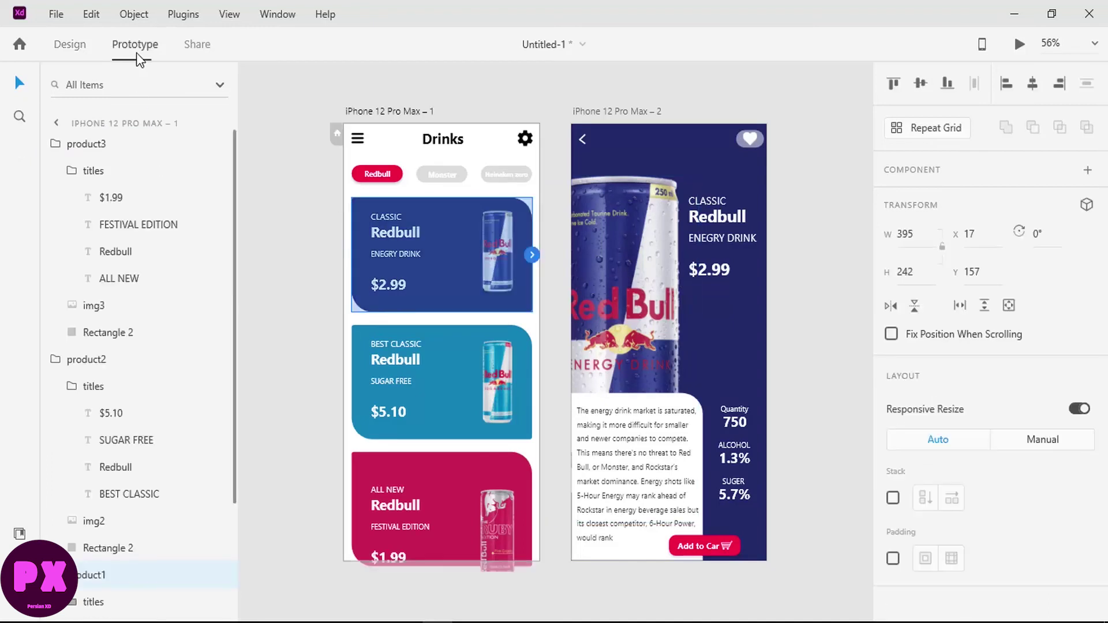
click(69, 170)
click(470, 238)
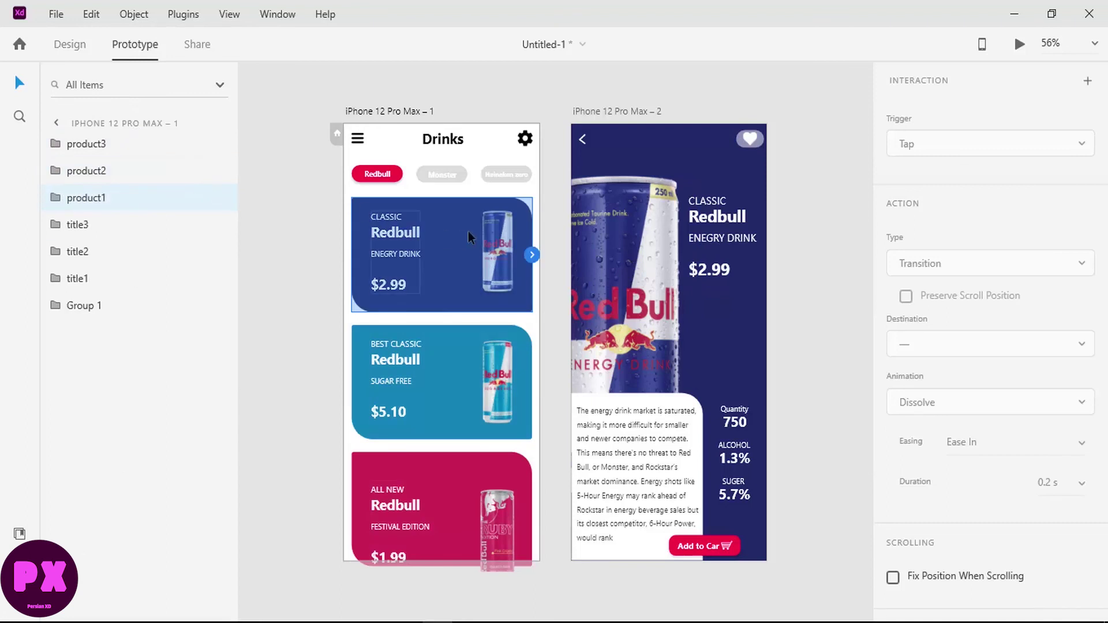
drag(531, 254, 695, 222)
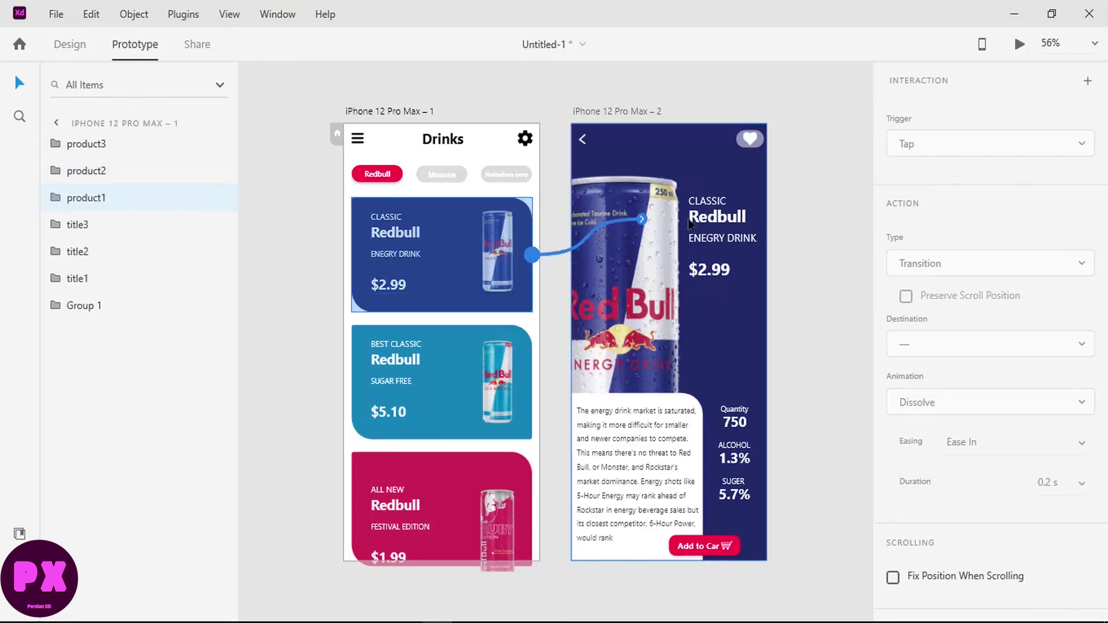
Set the detail screen's back arrow action to Previous Artboard
click(581, 140)
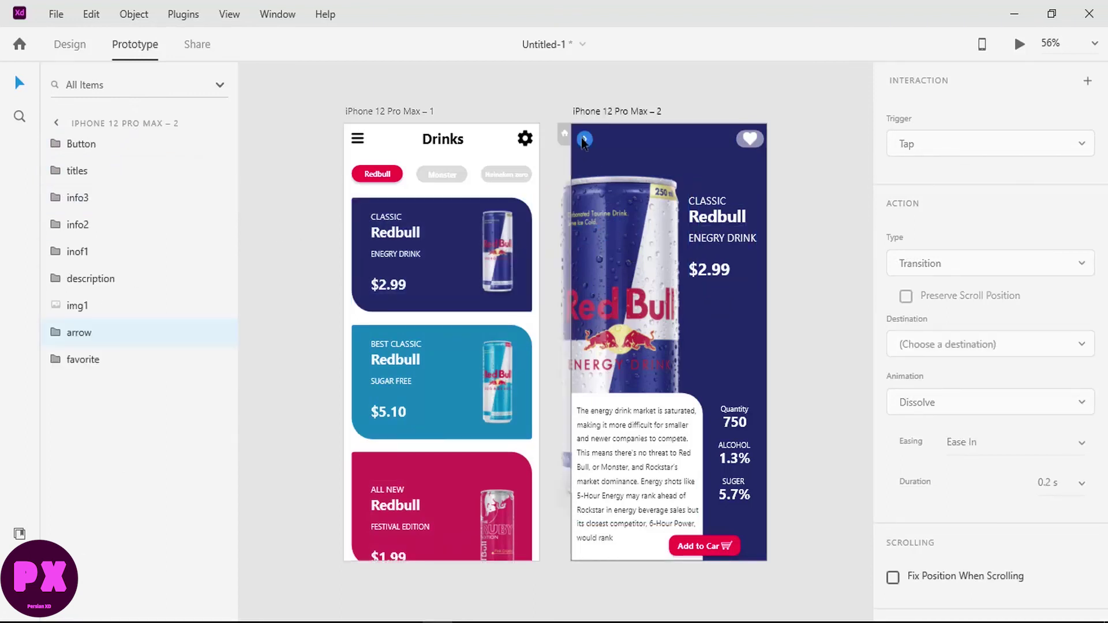
click(985, 266)
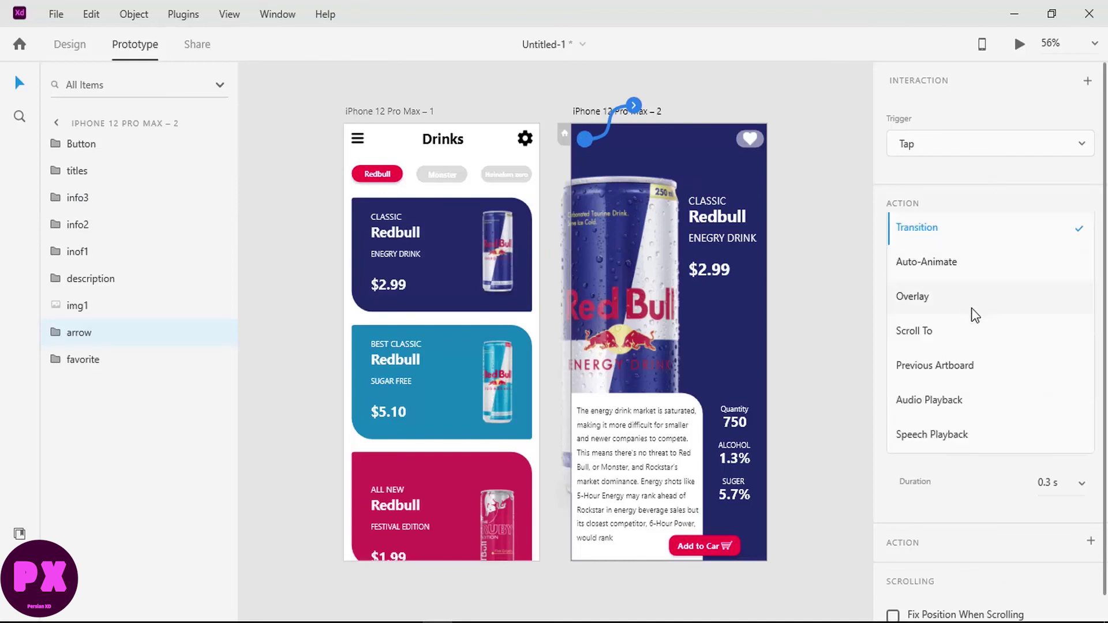
click(959, 367)
click(432, 271)
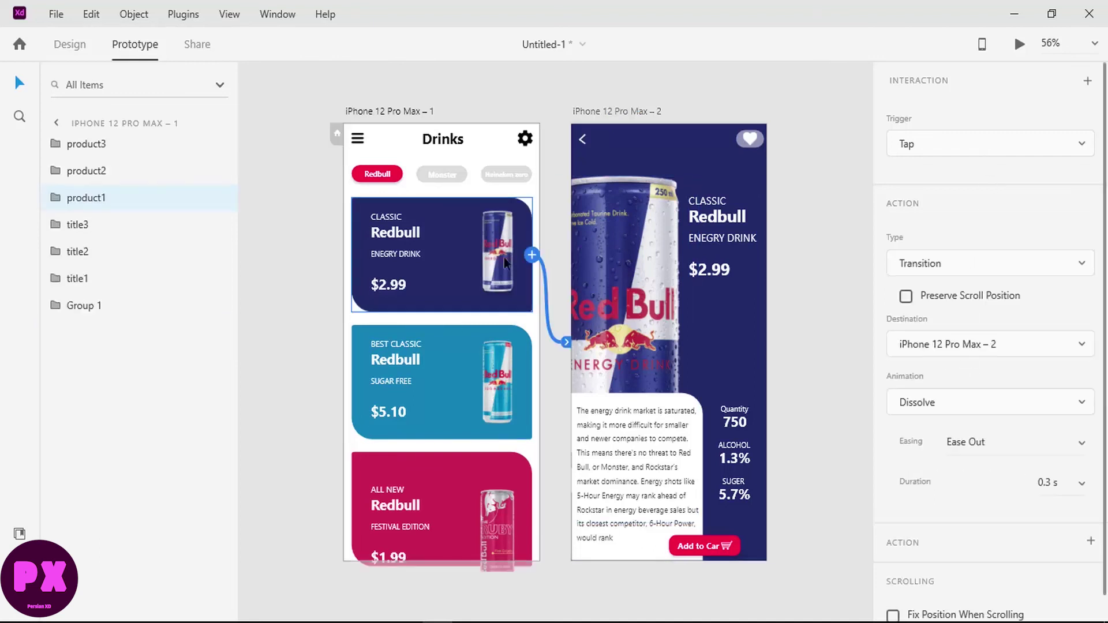
click(981, 274)
click(958, 262)
click(926, 228)
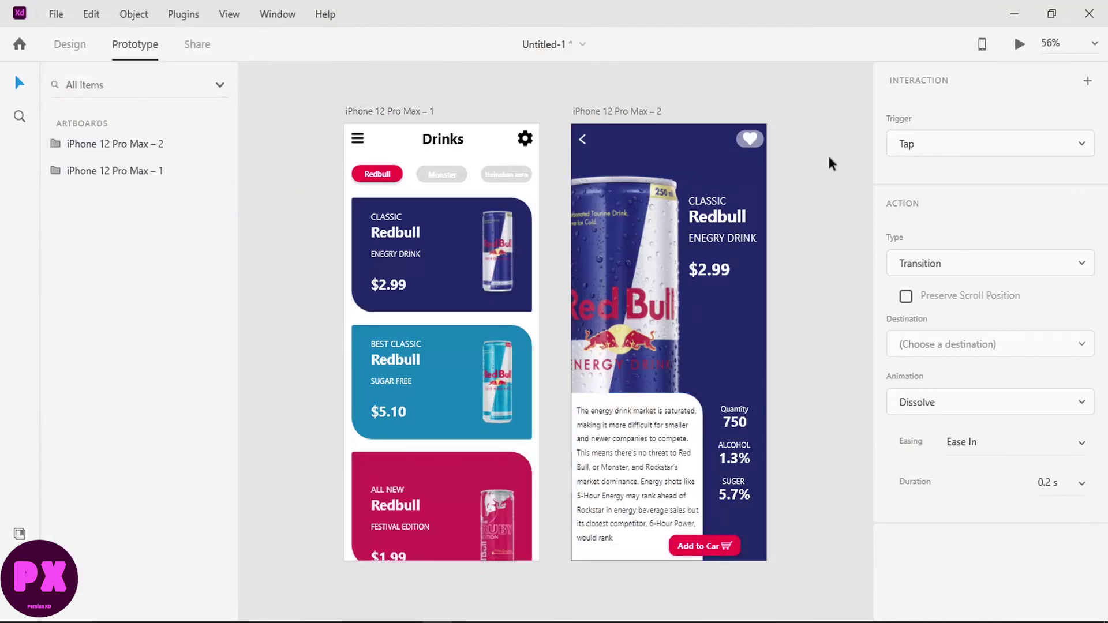
Preview the prototype, opening the Classic Redbull card and going back to the list
click(1019, 46)
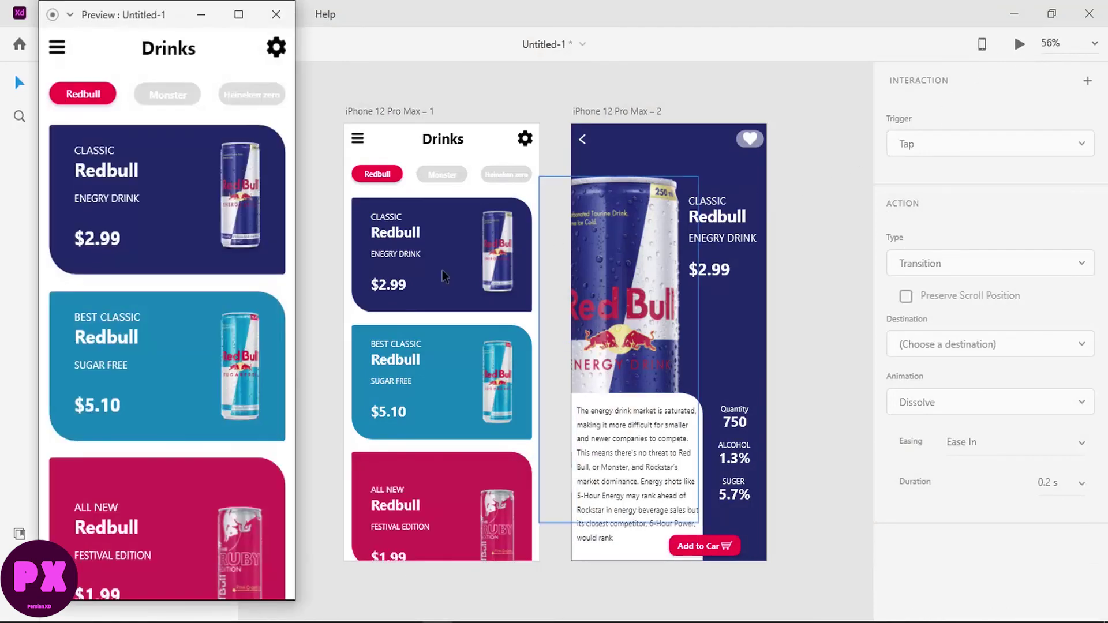
click(194, 210)
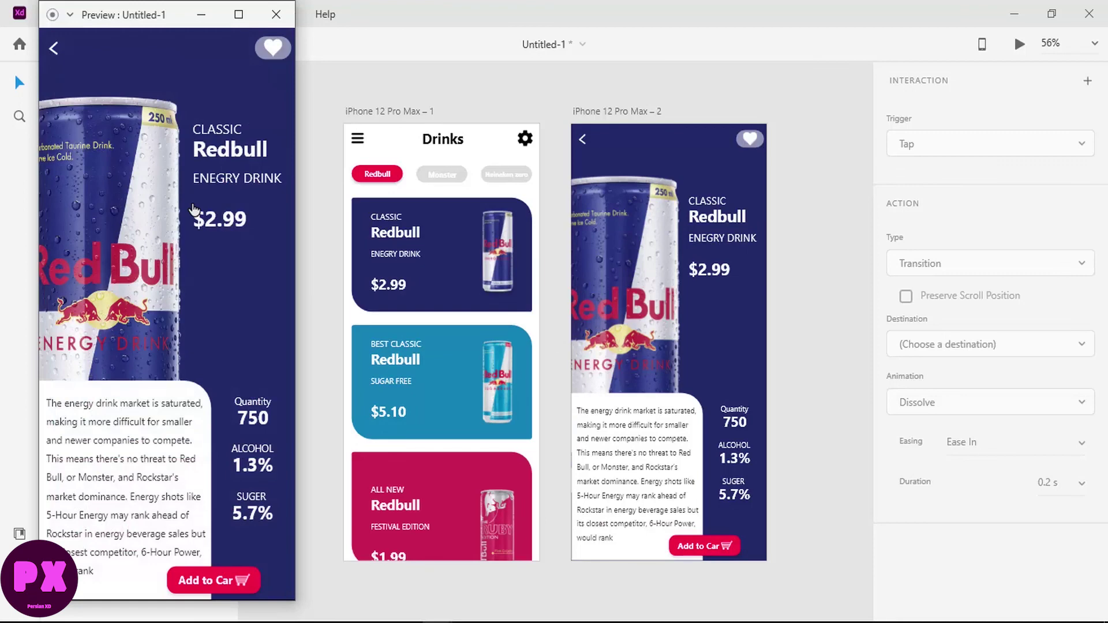
click(53, 43)
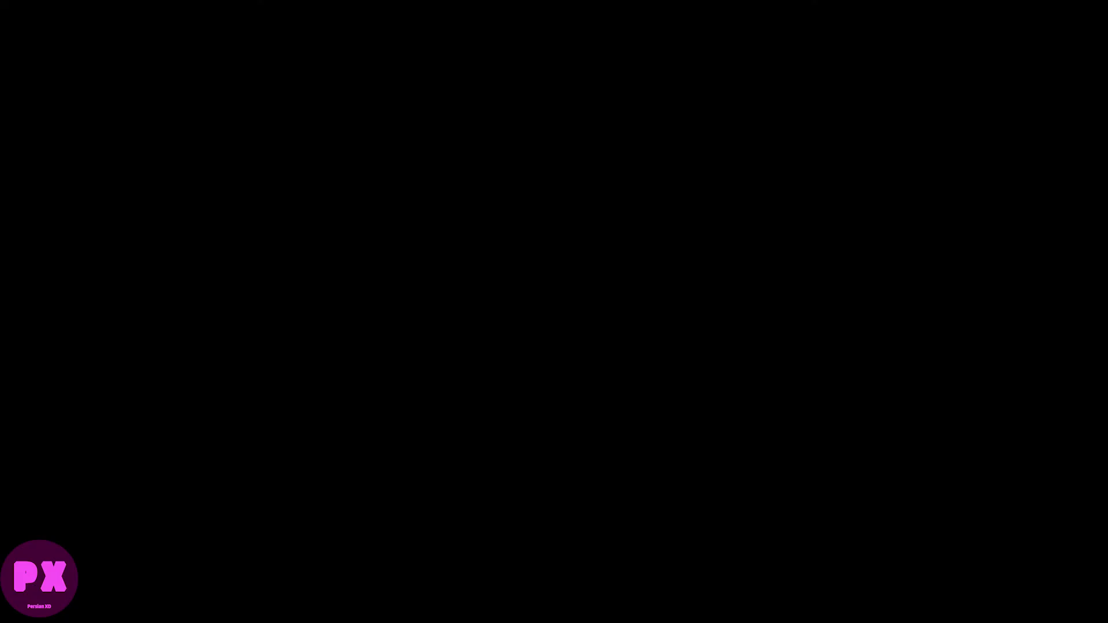